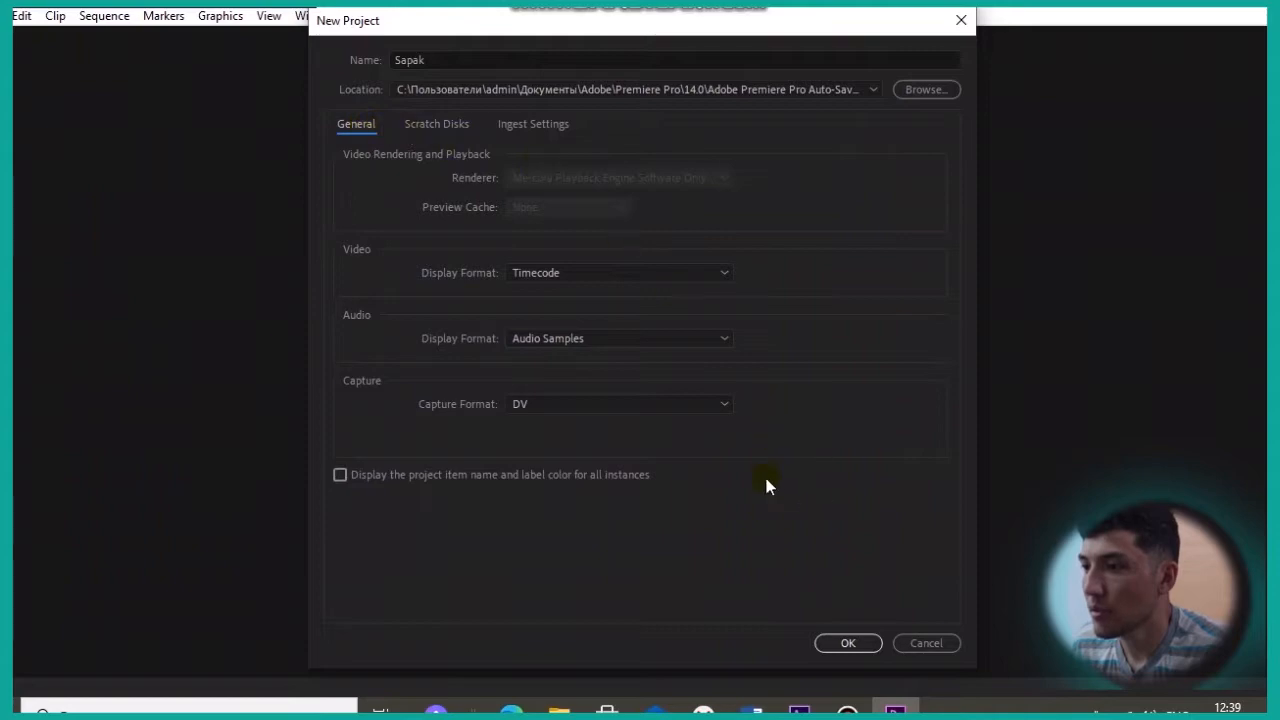
Review the scratch disk, ingest and general settings of the new project Sapak, keep them as they are, and create it.
{"action": "left_click", "coordinate": [533, 124]}
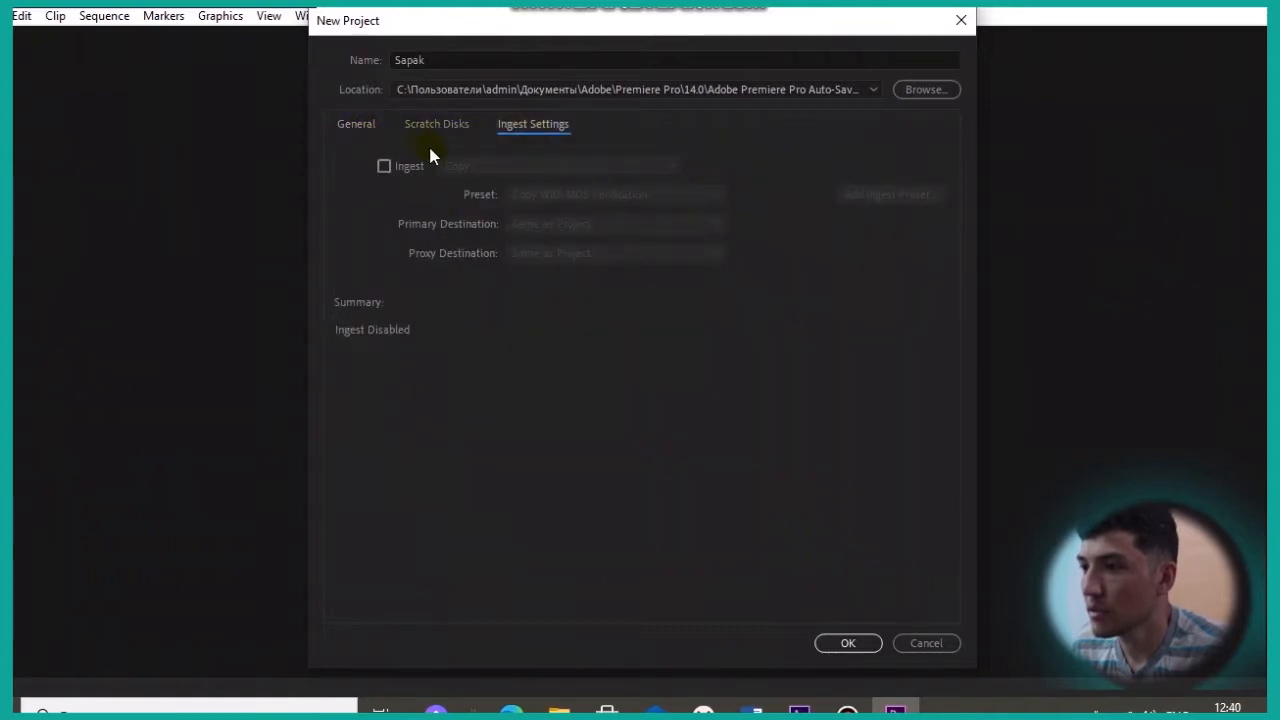
{"action": "left_click", "coordinate": [430, 126]}
{"action": "left_click", "coordinate": [360, 127]}
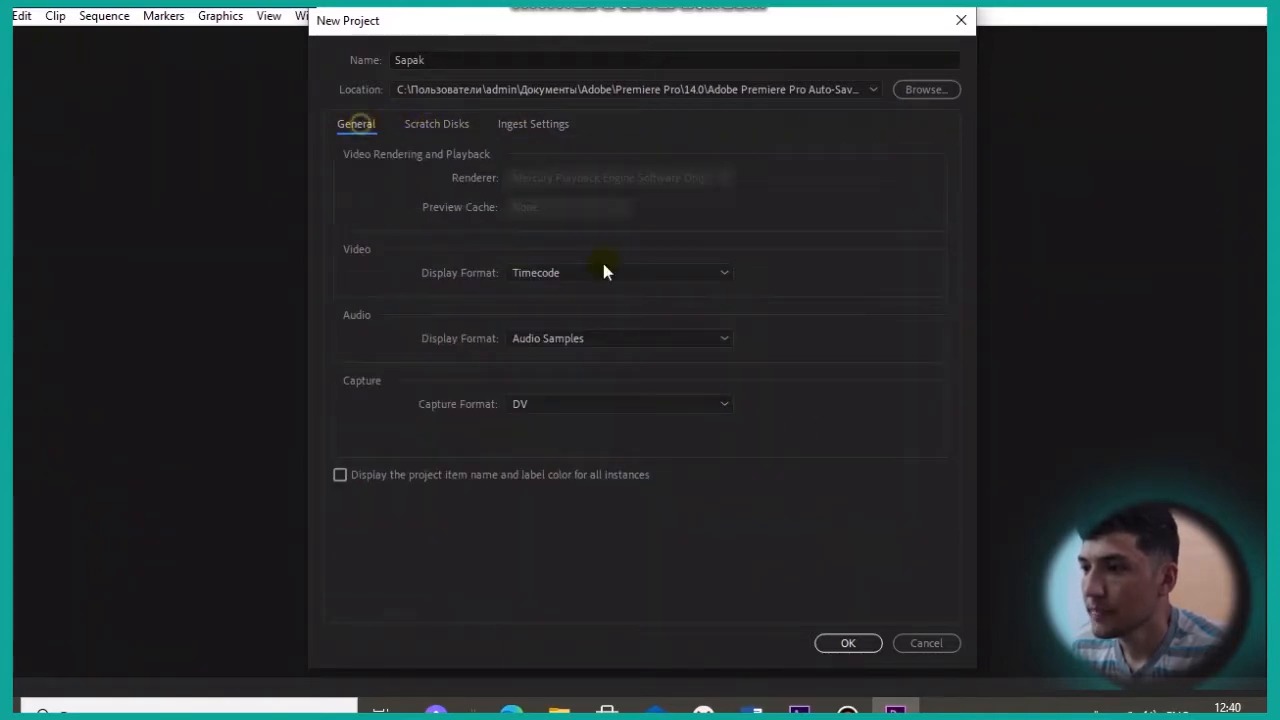
{"action": "left_click", "coordinate": [836, 645]}
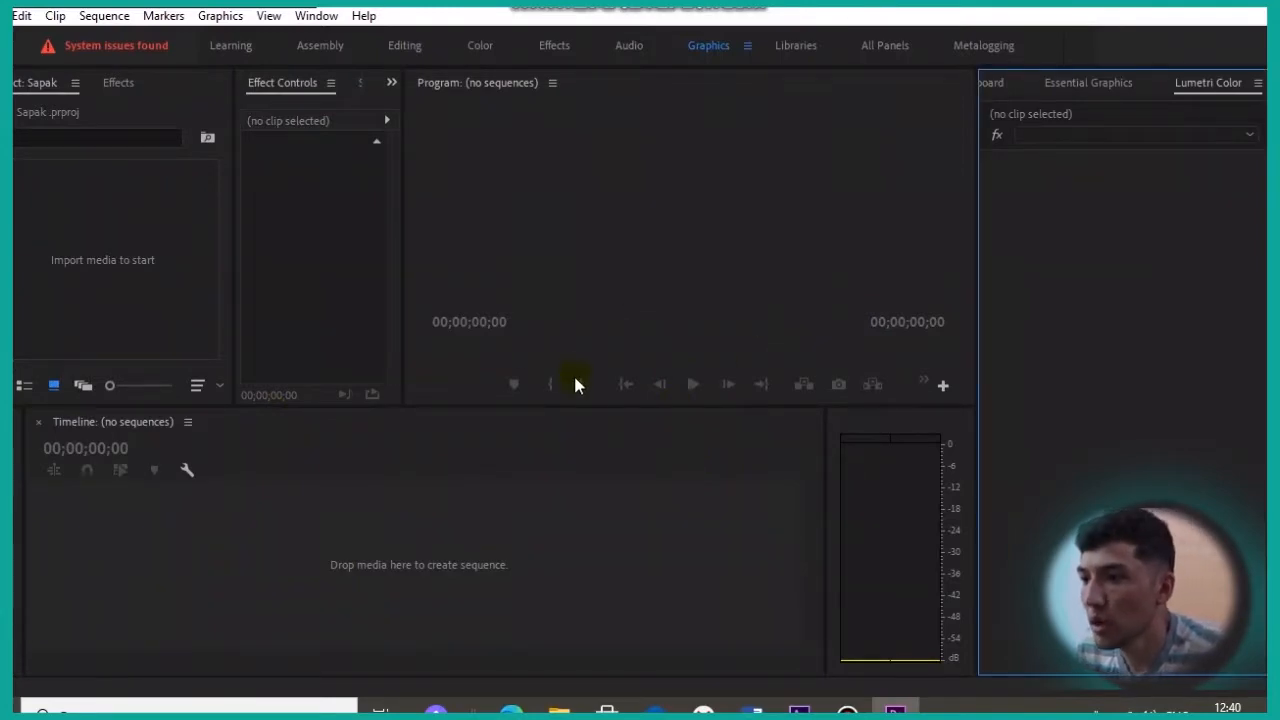
{"action": "left_click", "coordinate": [527, 288]}
{"action": "left_click", "coordinate": [363, 280]}
{"action": "left_click", "coordinate": [163, 266]}
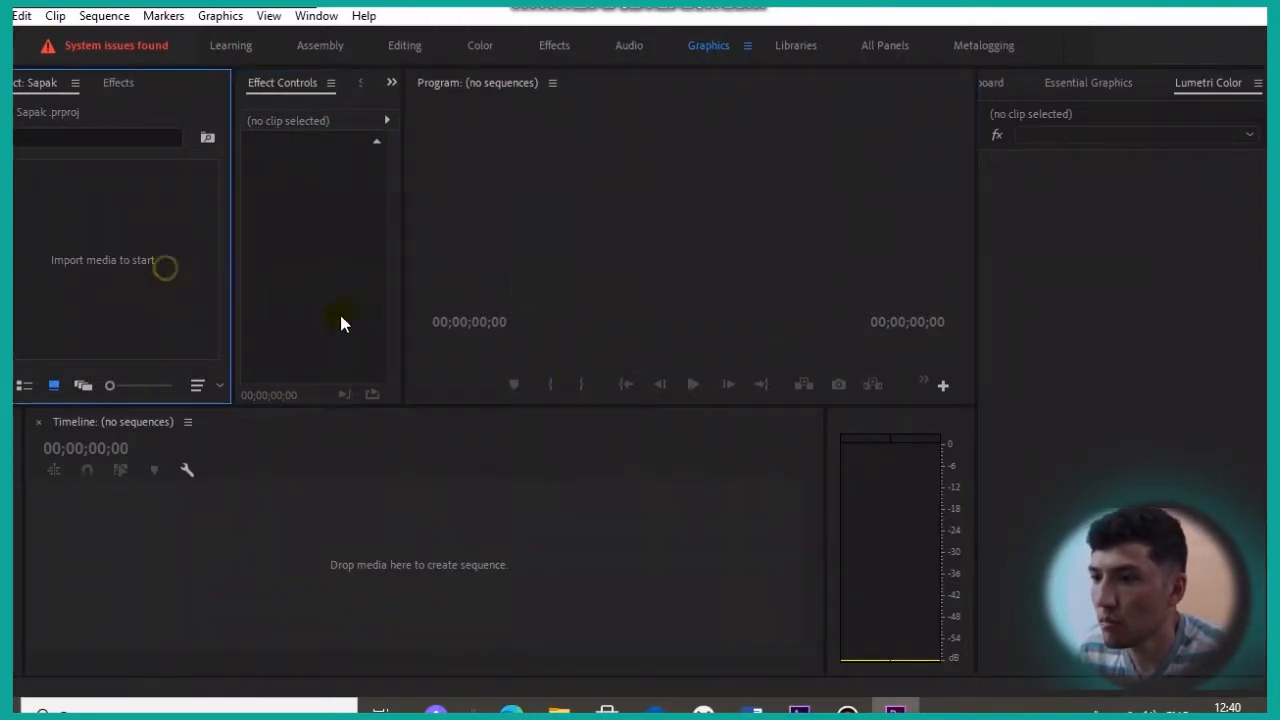
{"action": "left_click", "coordinate": [526, 327]}
{"action": "left_click", "coordinate": [360, 270]}
{"action": "left_click", "coordinate": [1060, 302]}
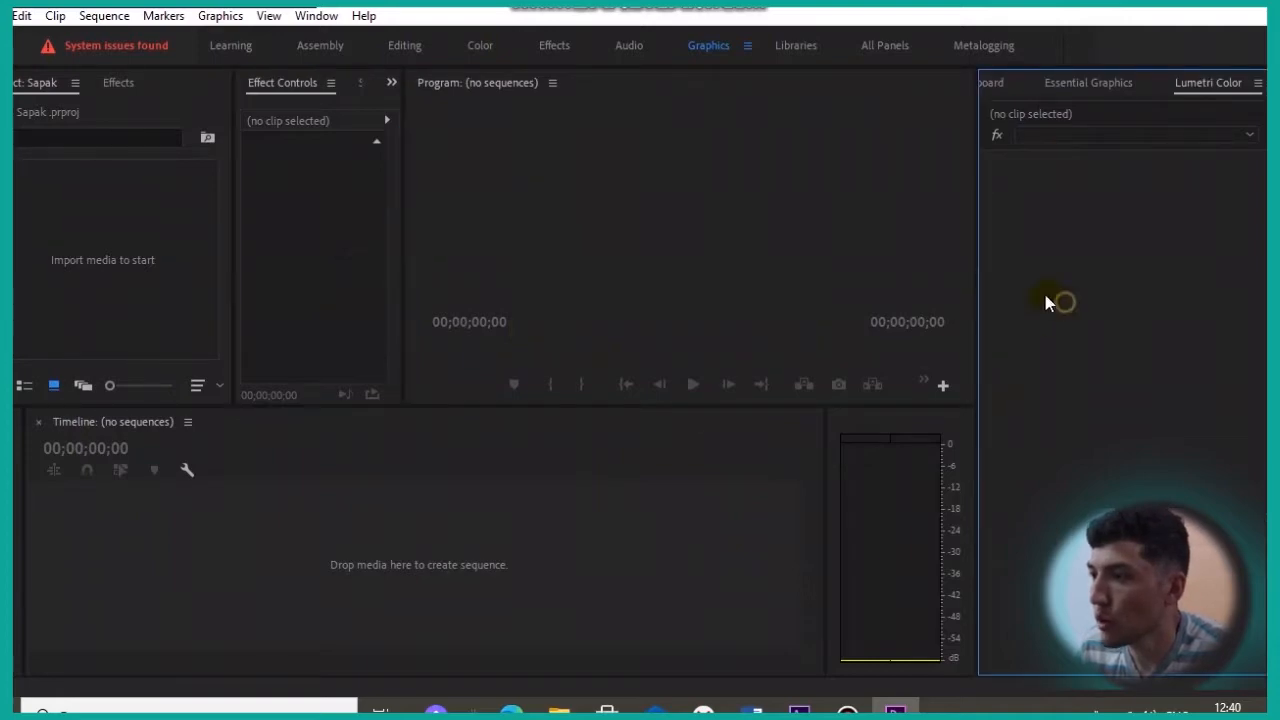
{"action": "left_click", "coordinate": [901, 251]}
Widen the Timeline panel by moving its border toward the audio meters.
{"action": "left_click", "coordinate": [695, 550]}
{"action": "left_click_drag", "start_coordinate": [825, 530], "coordinate": [875, 517]}
{"action": "left_click", "coordinate": [721, 525]}
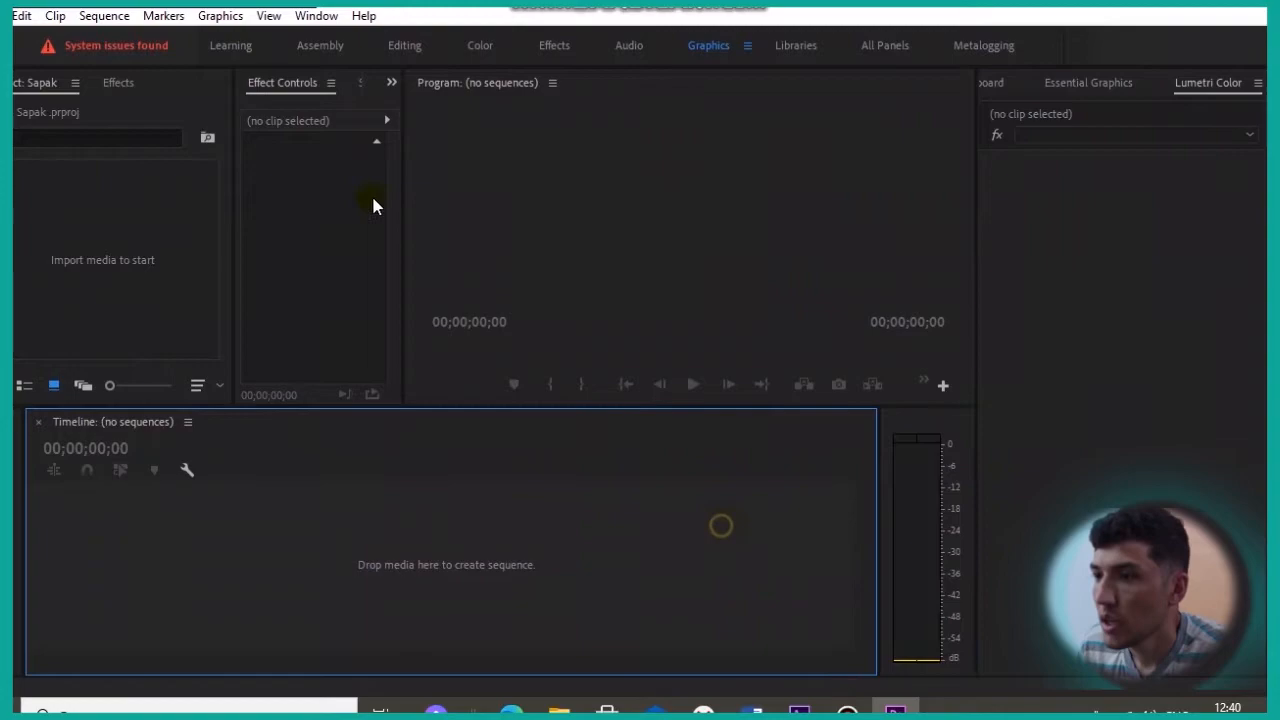
{"action": "left_click", "coordinate": [316, 17]}
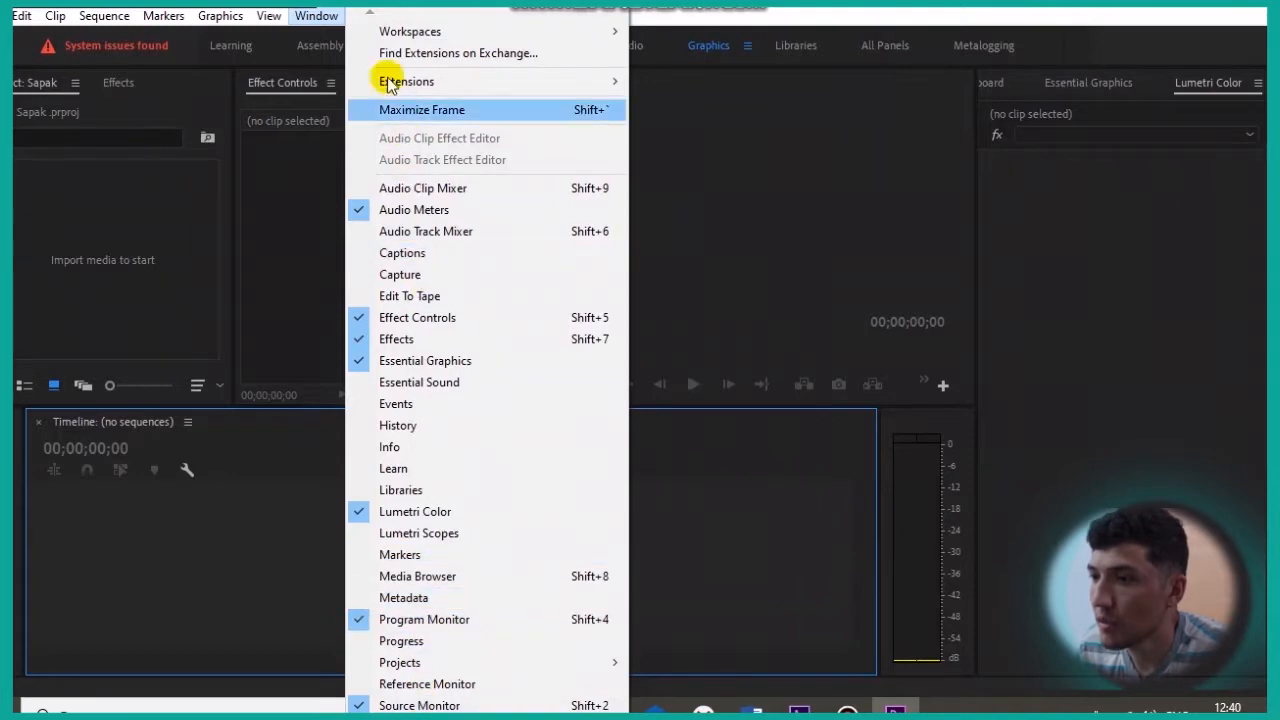
{"action": "left_click", "coordinate": [330, 22]}
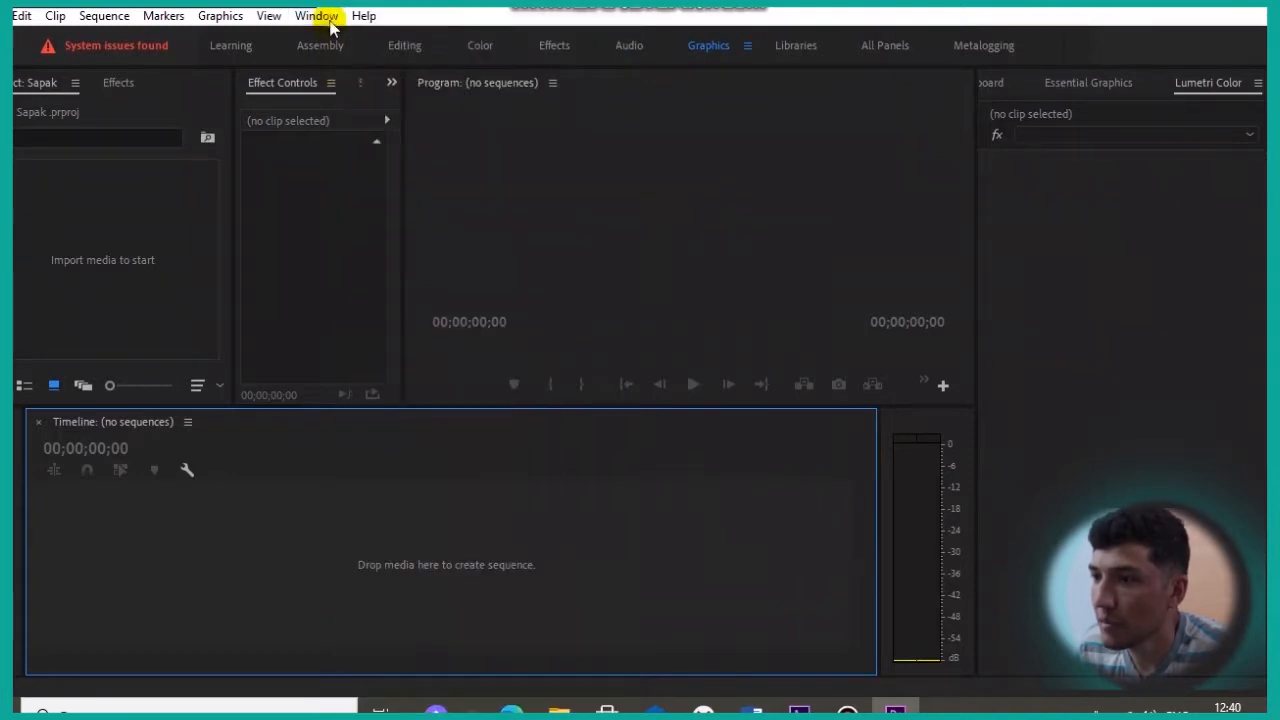
{"action": "left_click", "coordinate": [637, 275]}
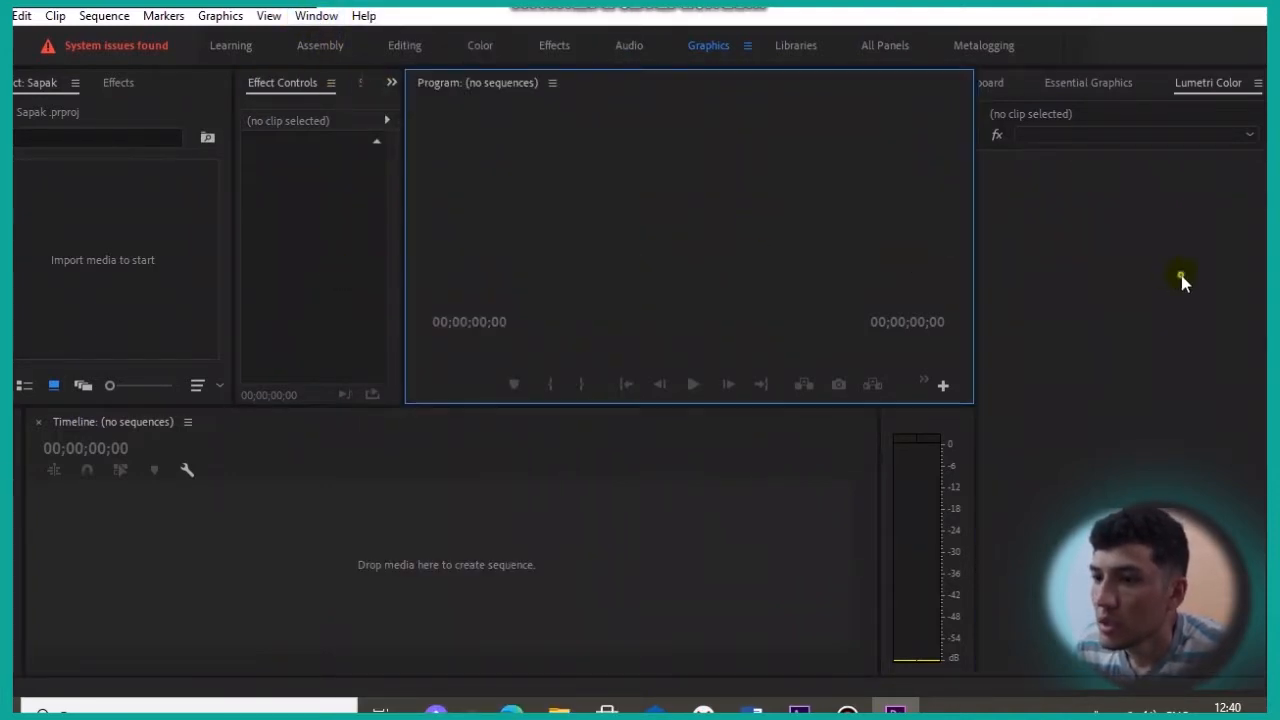
Import the four videos Pexels Videos 2034102, 2254244, 2818546 and pexels-cottonbro-5244184 from the Video folder in Загрузки into the project.
{"action": "left_click", "coordinate": [66, 270]}
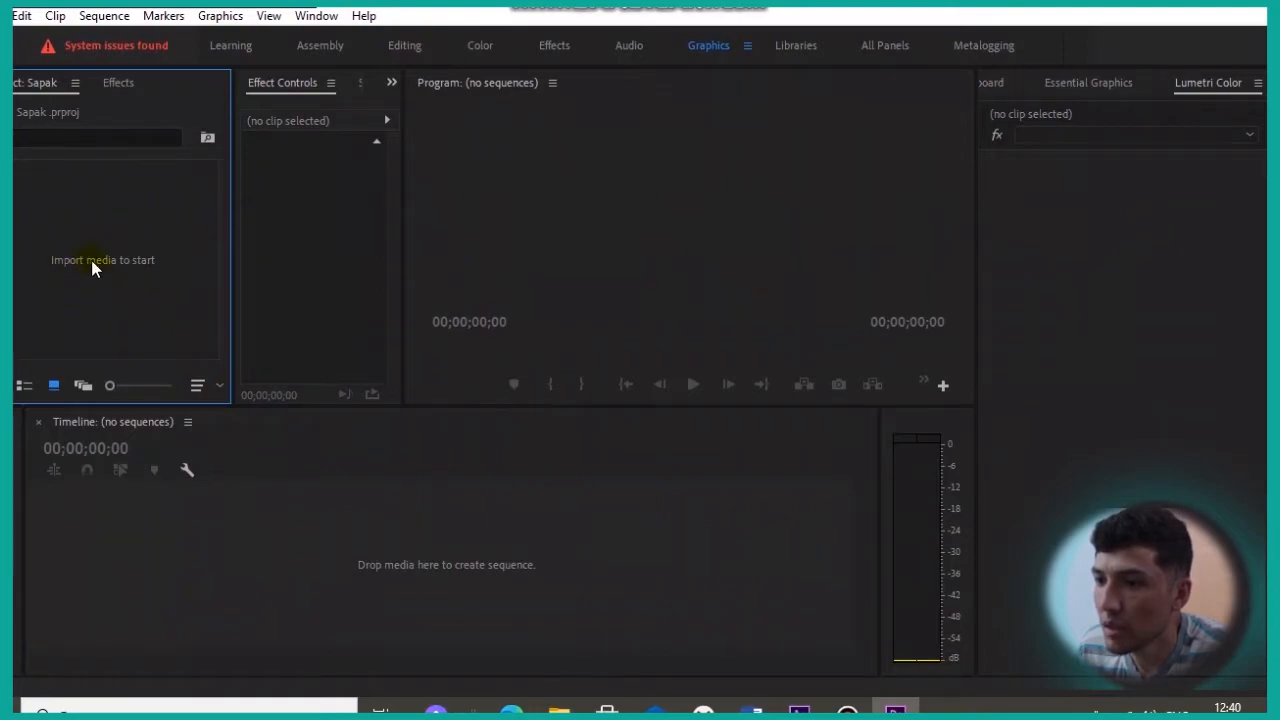
{"action": "double_click", "coordinate": [91, 262]}
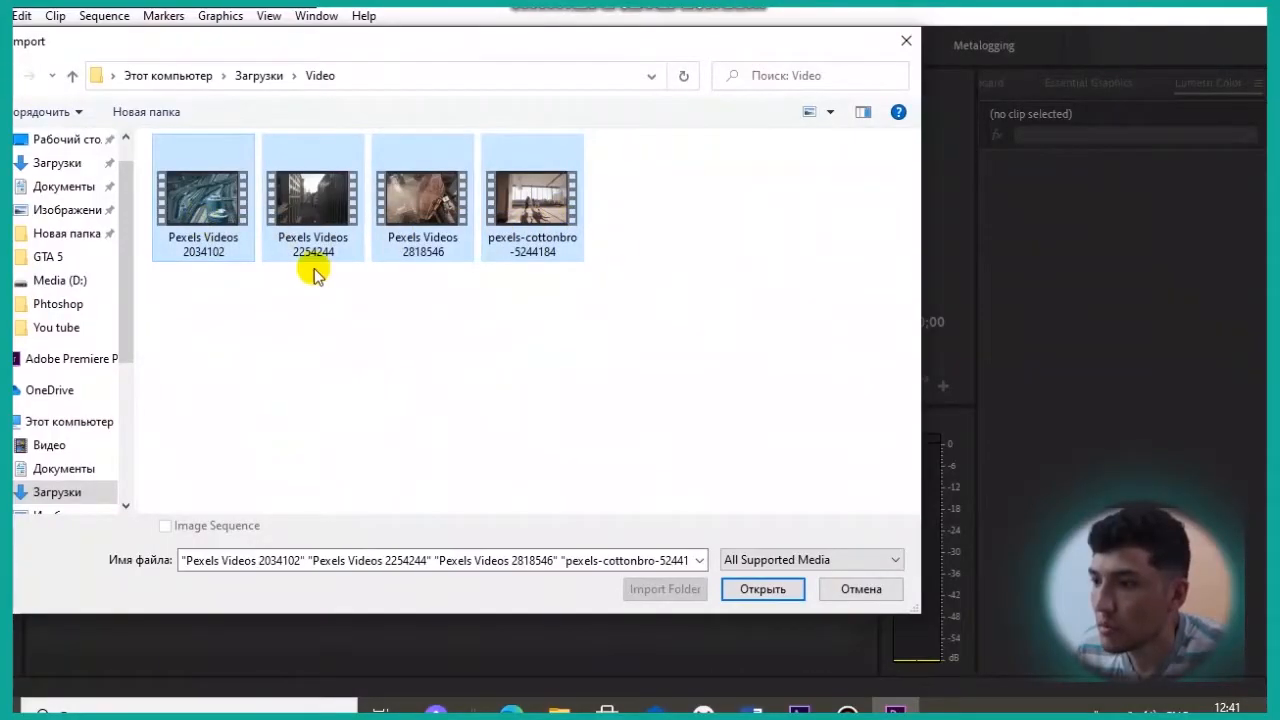
{"action": "left_click", "coordinate": [764, 589]}
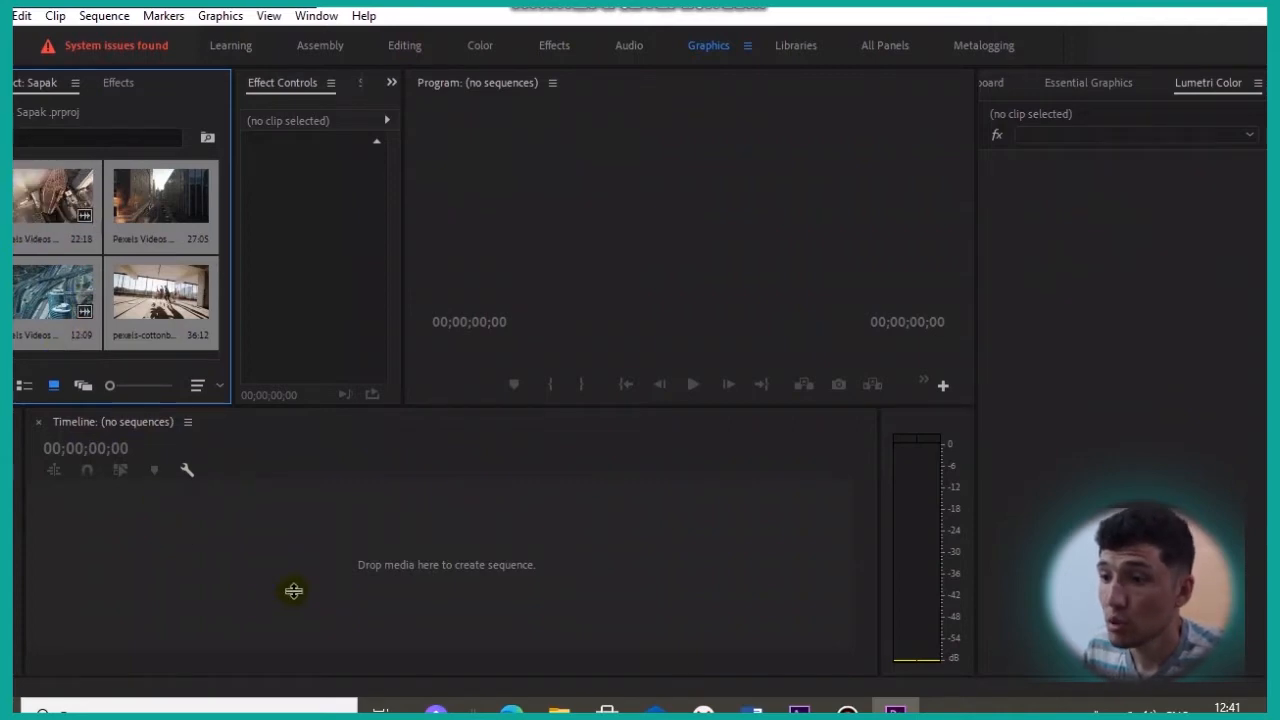
Place the four imported videos in the empty timeline as a new sequence.
{"action": "left_click", "coordinate": [293, 591]}
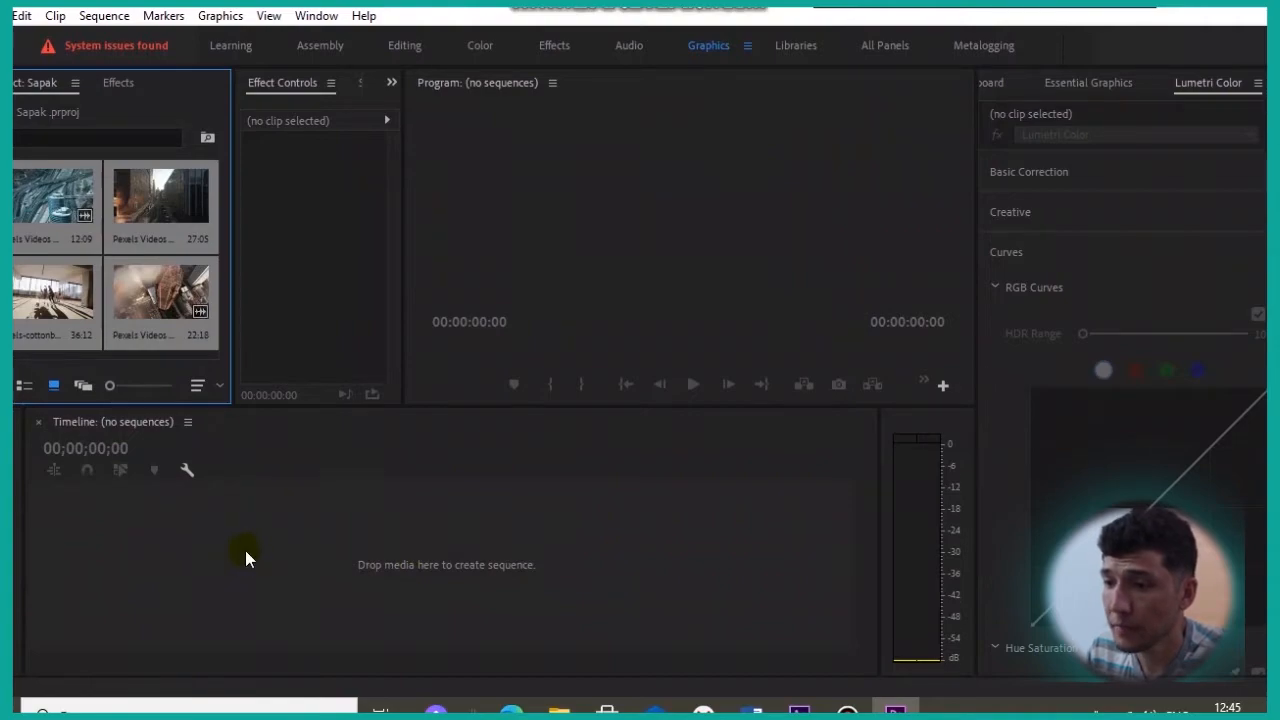
{"action": "left_click", "coordinate": [271, 468]}
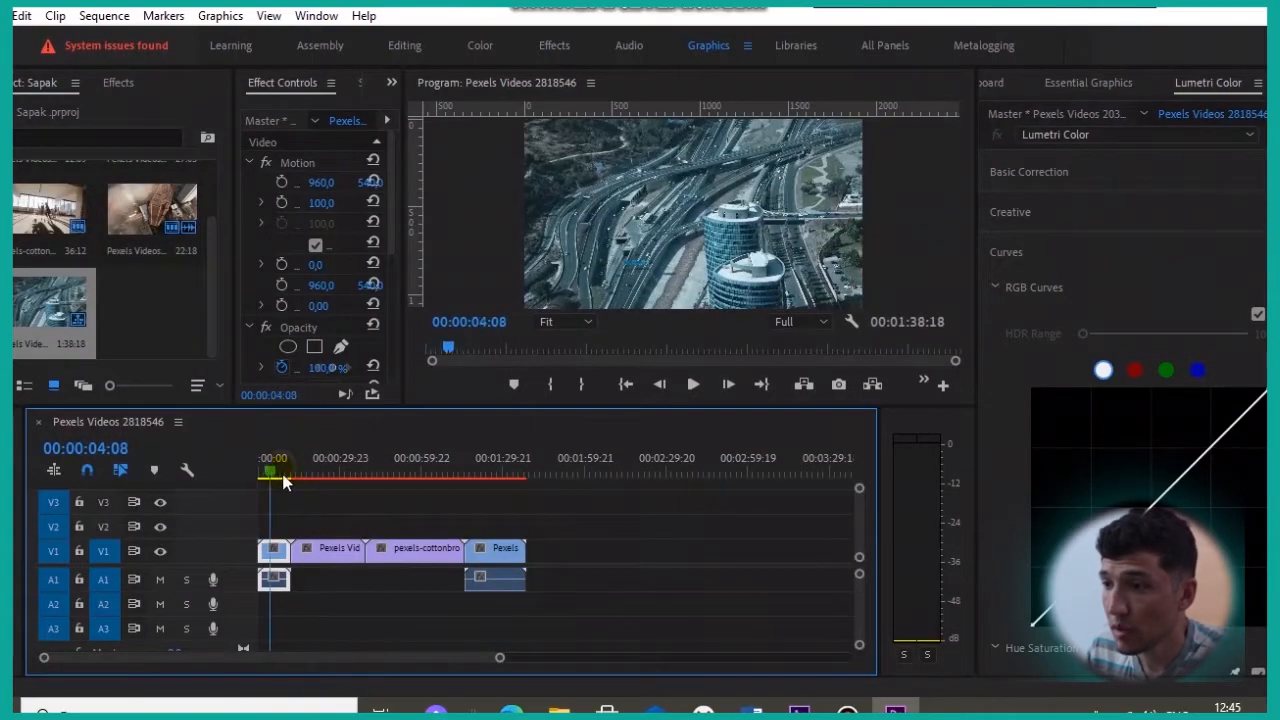
Scrub the playhead through the sequence to preview its clips.
{"action": "left_click_drag", "start_coordinate": [283, 481], "coordinate": [497, 484]}
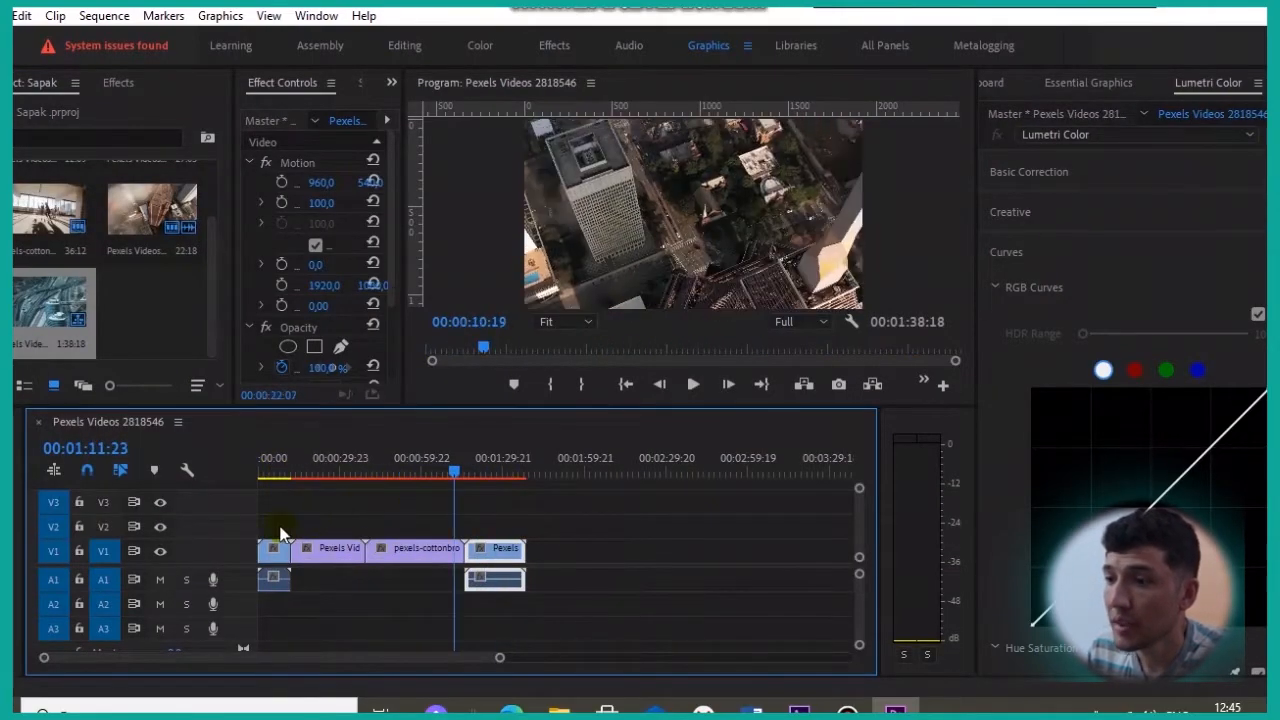
{"action": "left_click", "coordinate": [280, 470]}
{"action": "left_click_drag", "start_coordinate": [560, 509], "coordinate": [331, 566]}
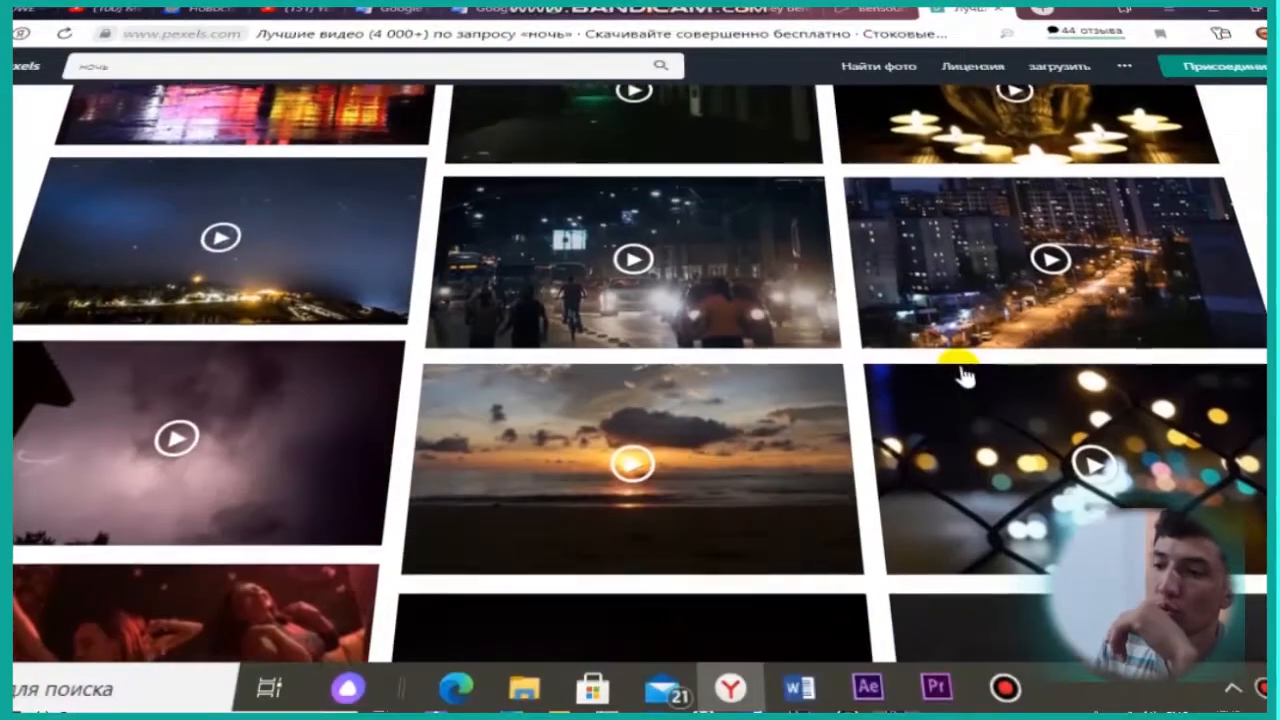
In the browser, look through the Pexels videos for «ночь» and switch to the «Закат» theme to browse its results.
{"action": "scroll", "coordinate": [963, 375], "scroll_direction": "down", "scroll_amount": 15}
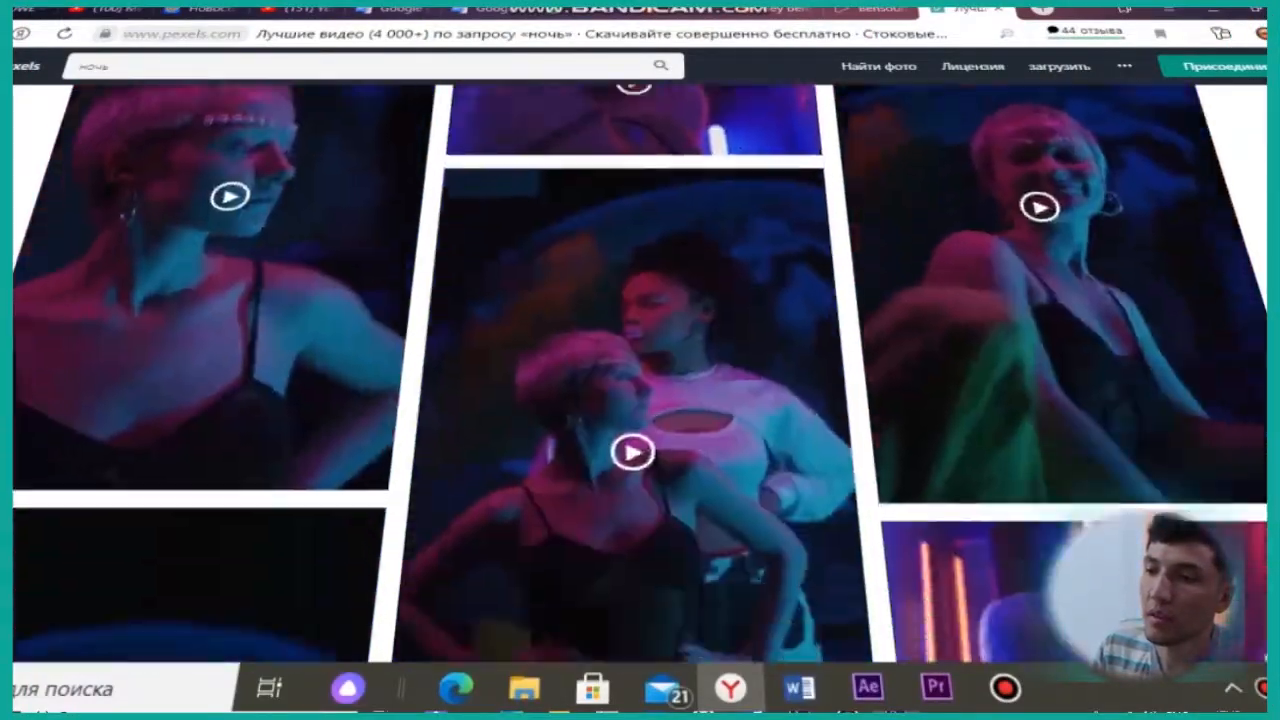
{"action": "scroll", "coordinate": [963, 375], "scroll_direction": "up", "scroll_amount": 15}
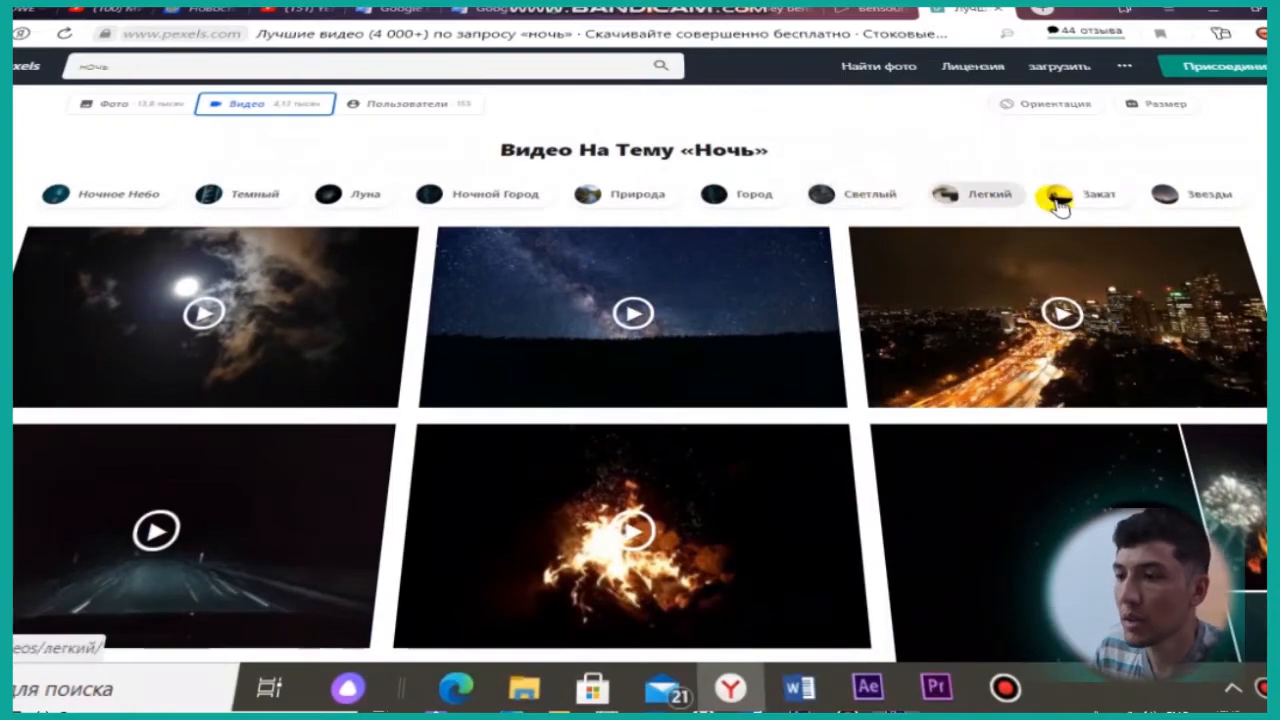
{"action": "left_click", "coordinate": [1059, 198]}
{"action": "scroll", "coordinate": [1063, 200], "scroll_direction": "down", "scroll_amount": 3}
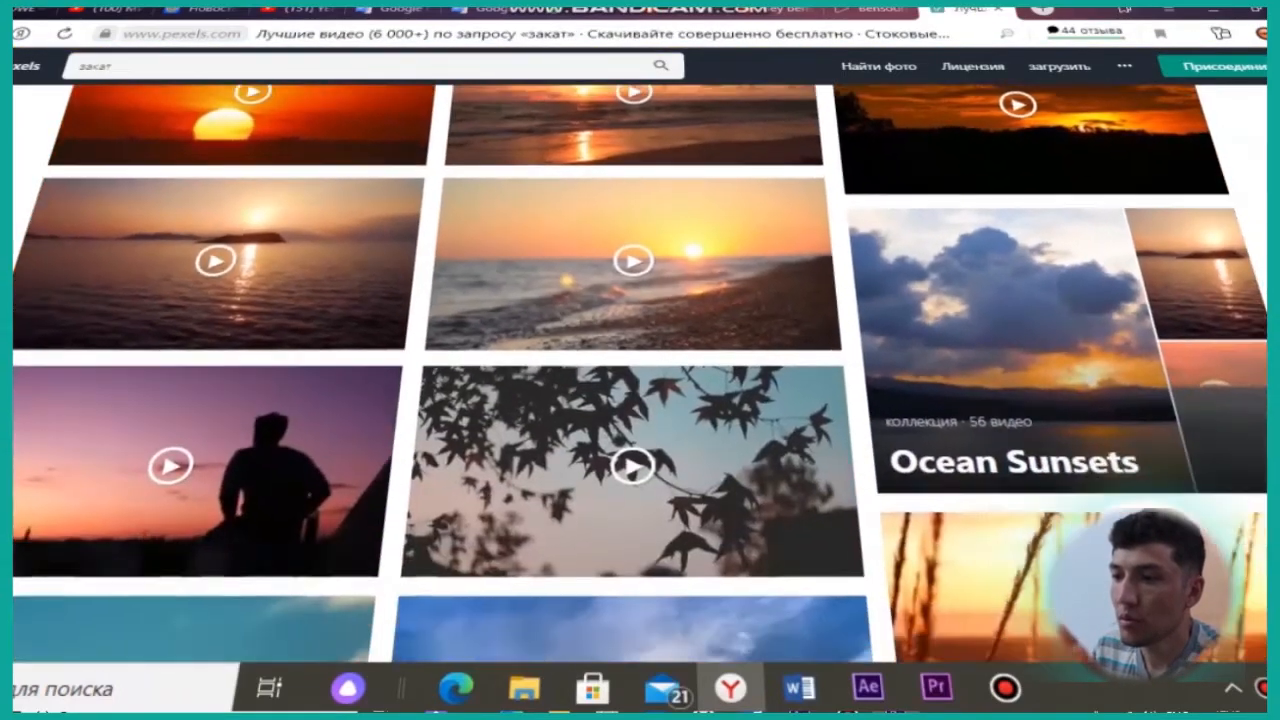
{"action": "scroll", "coordinate": [640, 380], "scroll_direction": "up", "scroll_amount": 3}
Preview the orange sunset video and the following beach waves video, and return to the «Закат» results.
{"action": "left_click", "coordinate": [220, 246]}
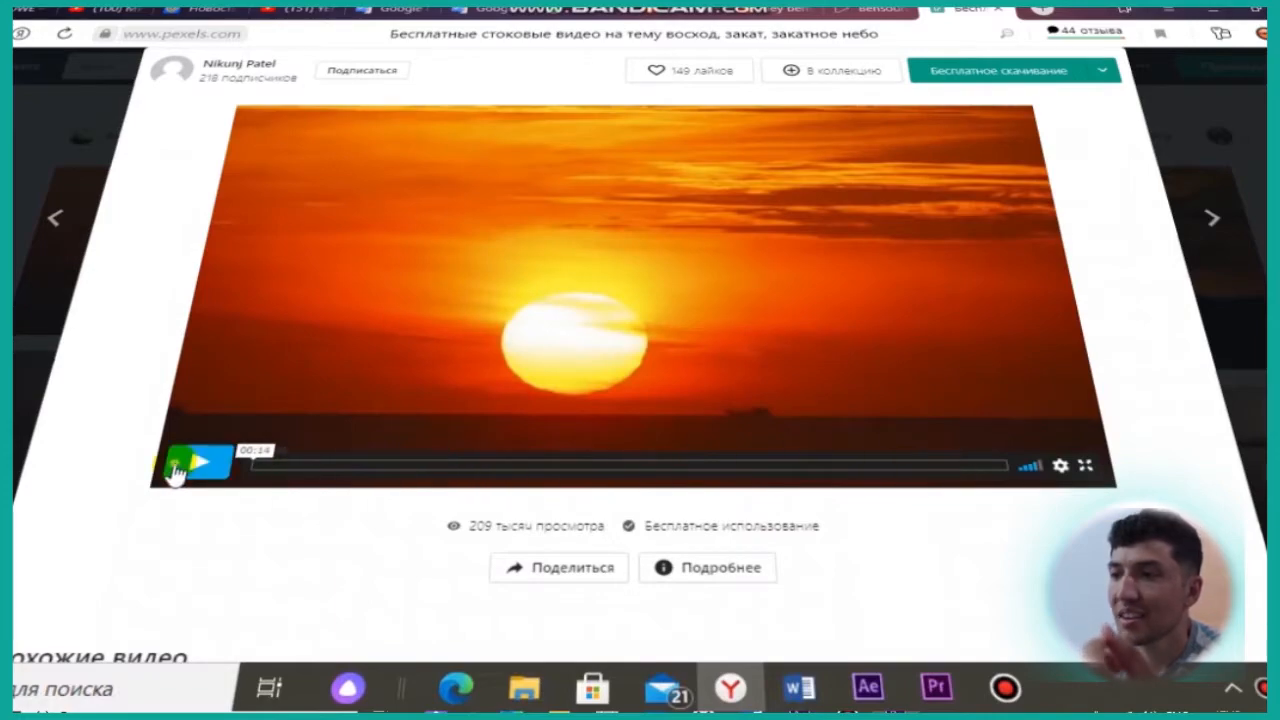
{"action": "left_click", "coordinate": [199, 463]}
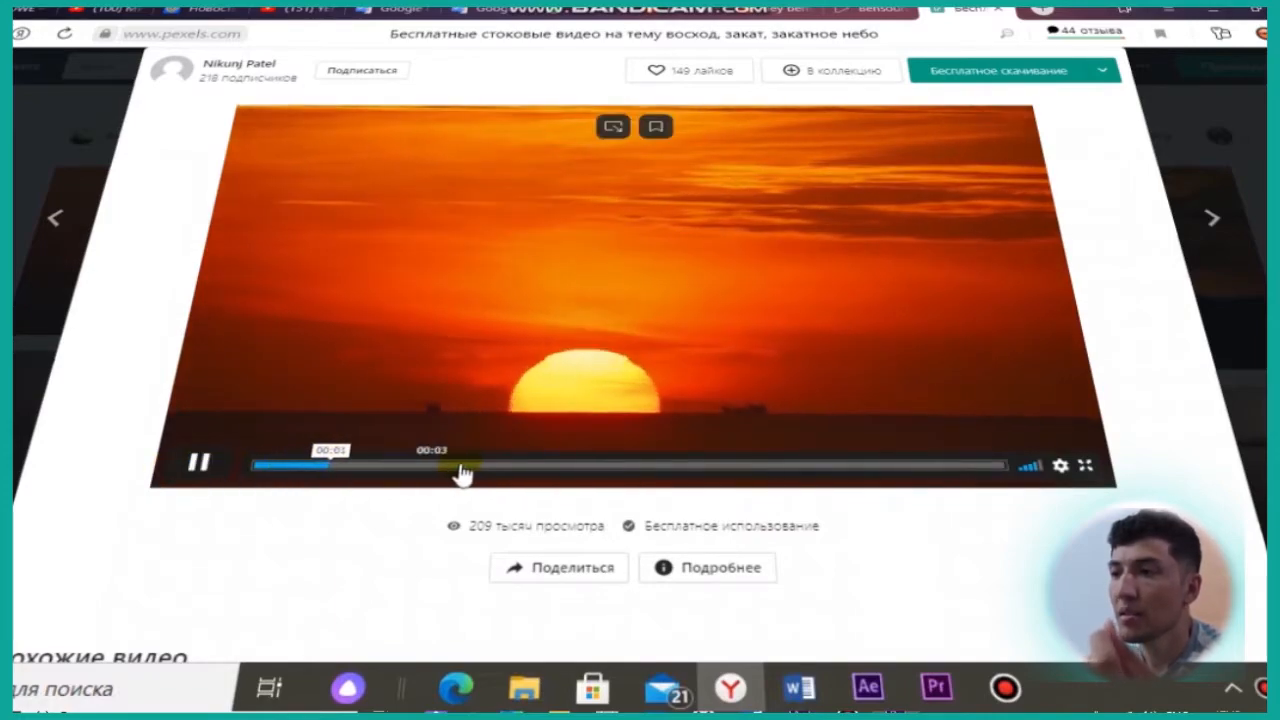
{"action": "left_click", "coordinate": [1212, 220]}
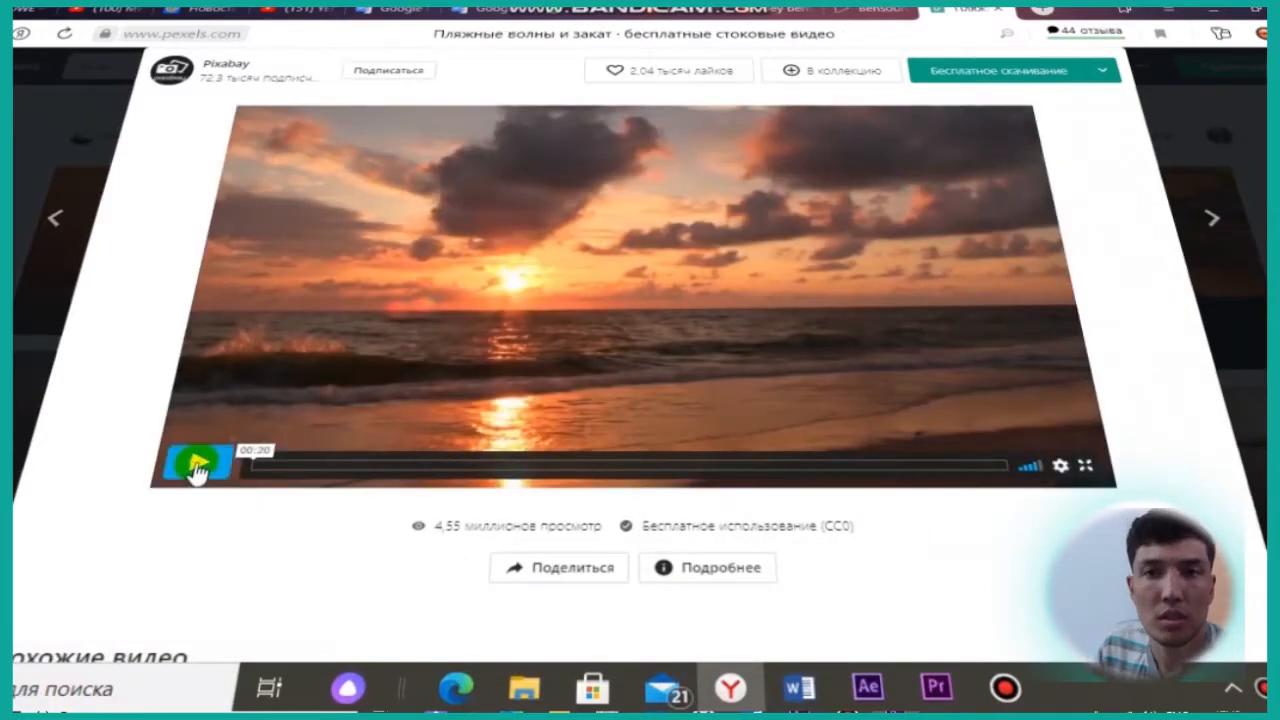
{"action": "left_click", "coordinate": [197, 463]}
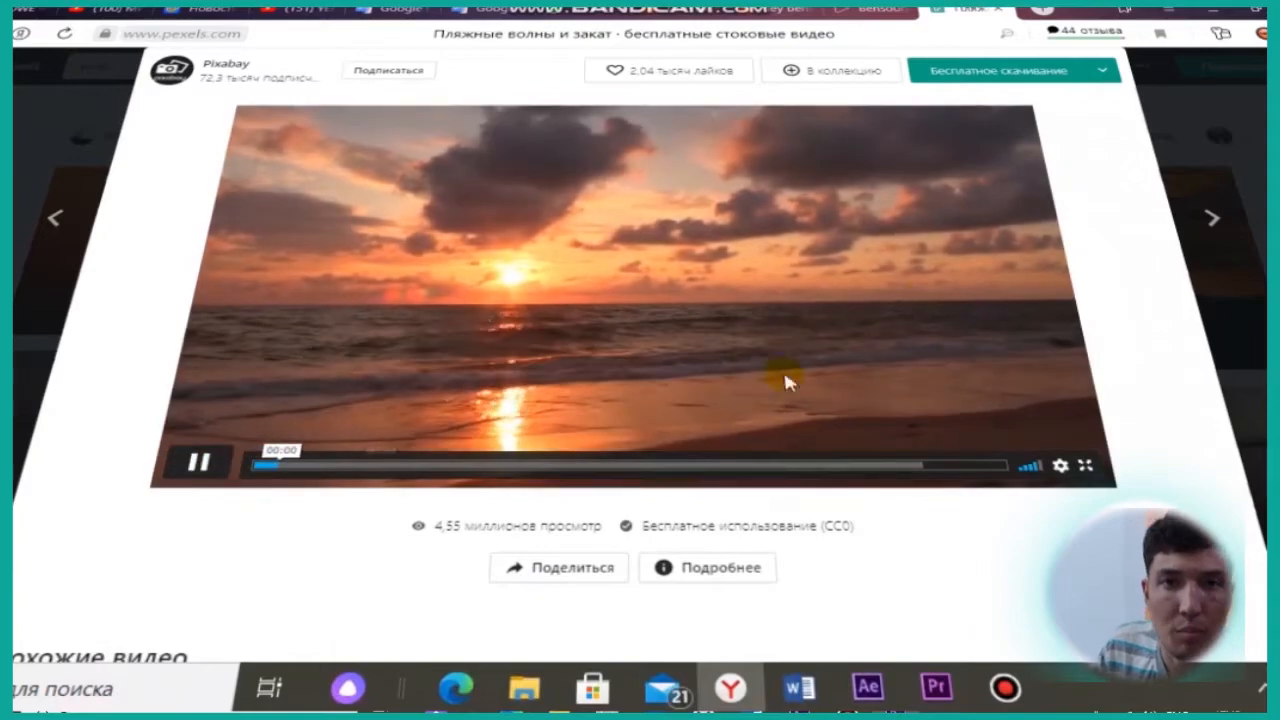
{"action": "left_click", "coordinate": [1180, 166]}
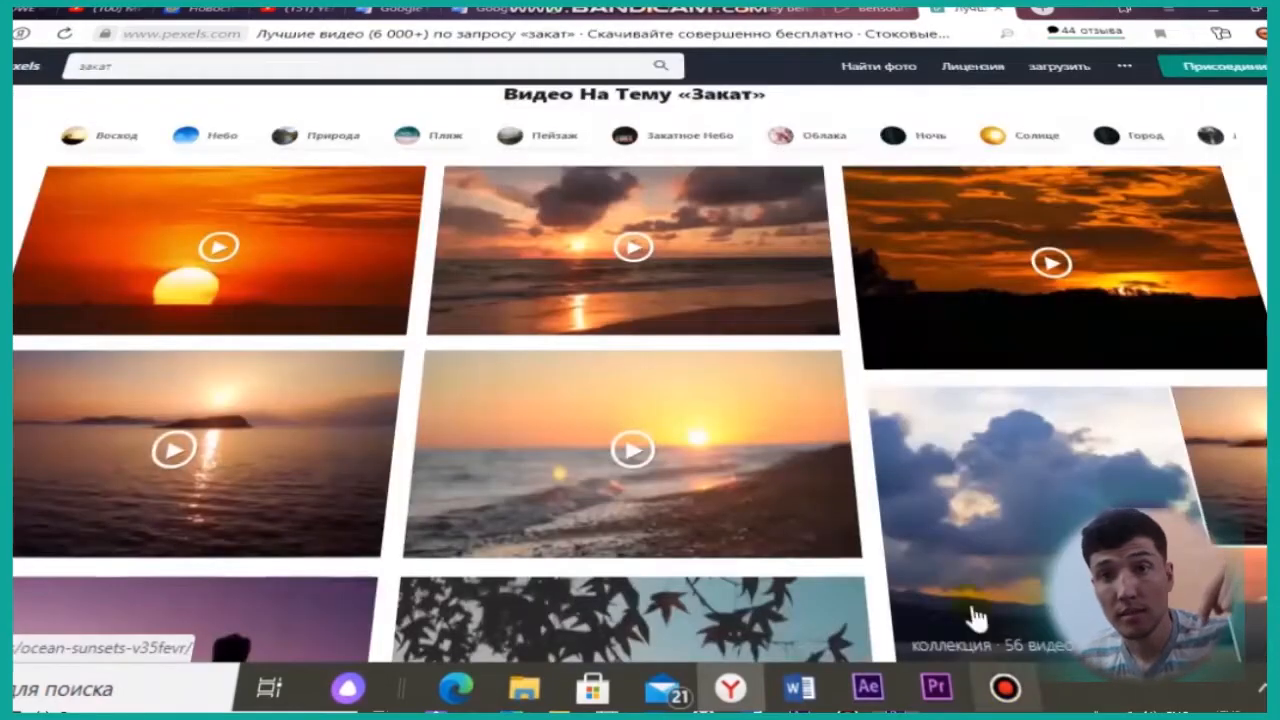
Find the video of gulls flying over the water, play it full screen, and return to the «Закат» results.
{"action": "scroll", "coordinate": [909, 486], "scroll_direction": "down", "scroll_amount": 15}
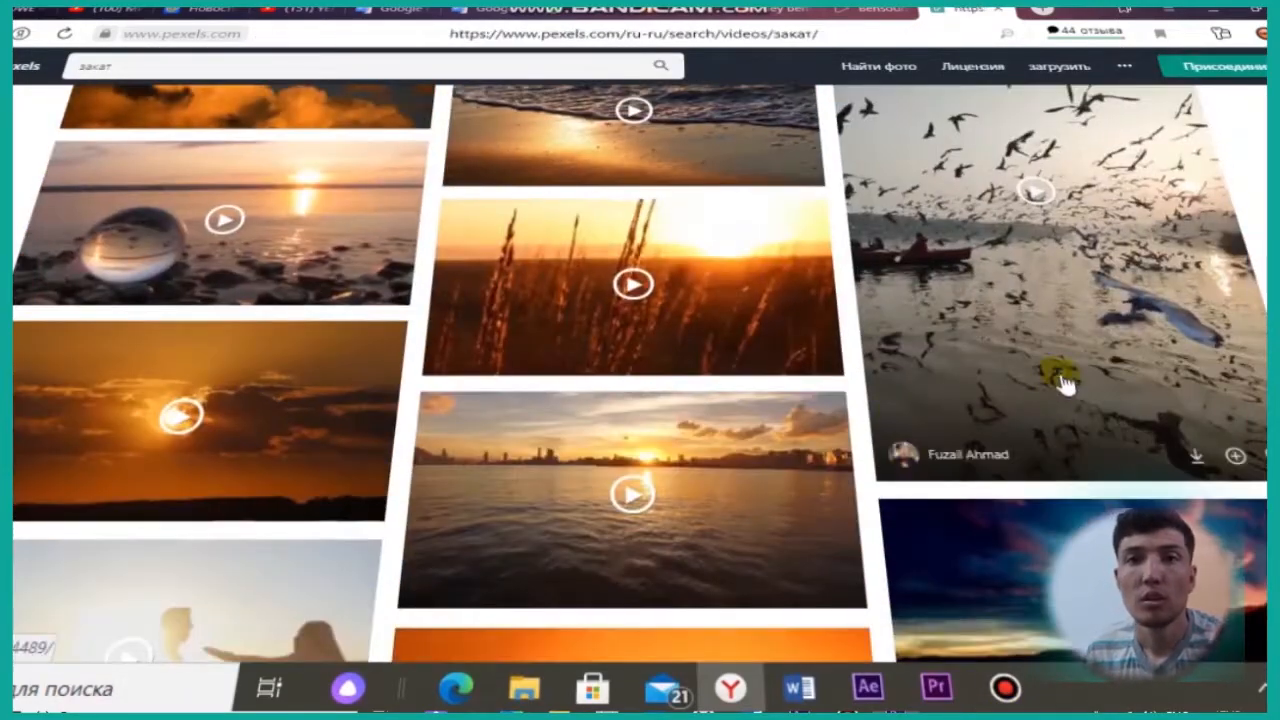
{"action": "left_click", "coordinate": [1057, 371]}
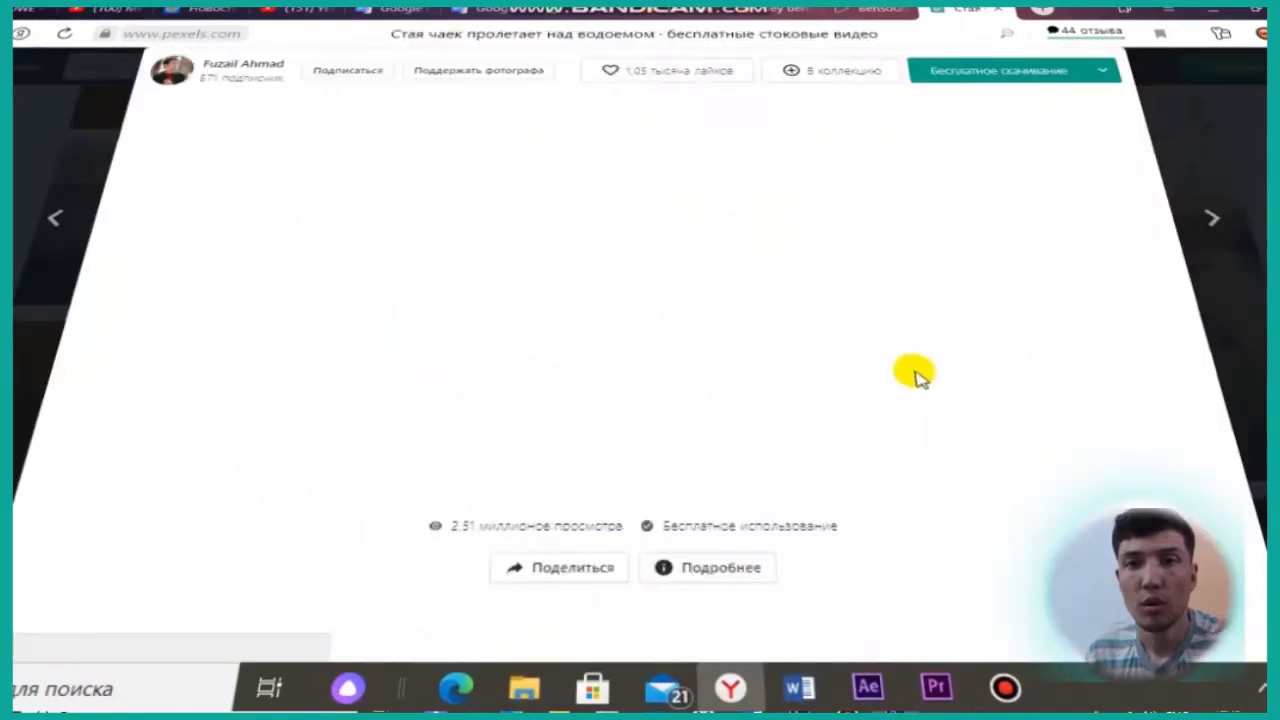
{"action": "left_click", "coordinate": [764, 462]}
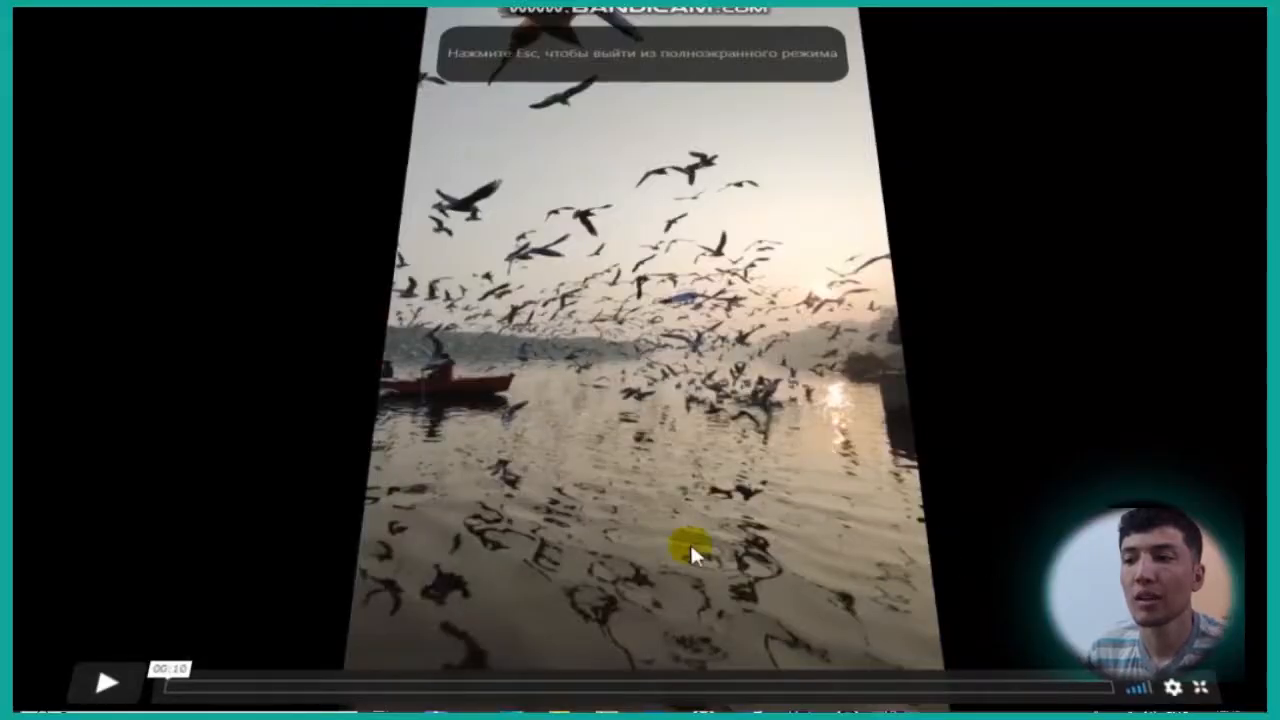
{"action": "left_click", "coordinate": [107, 683]}
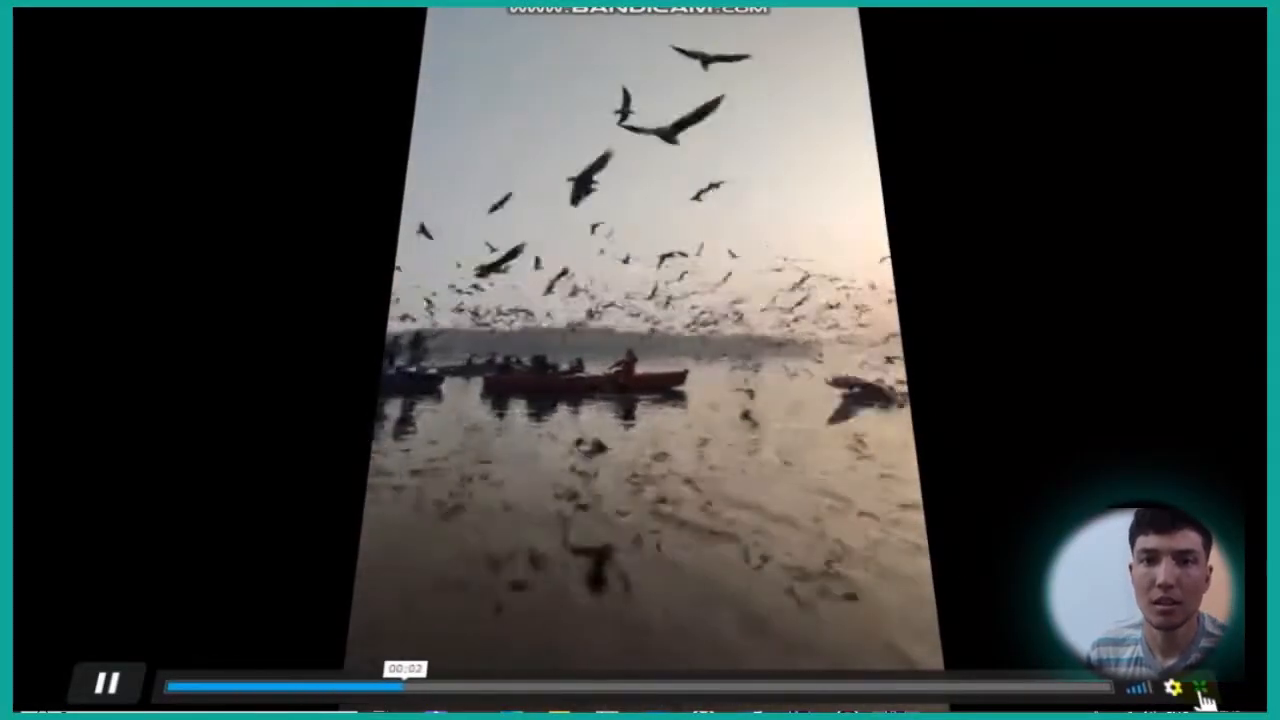
{"action": "left_click", "coordinate": [1203, 697]}
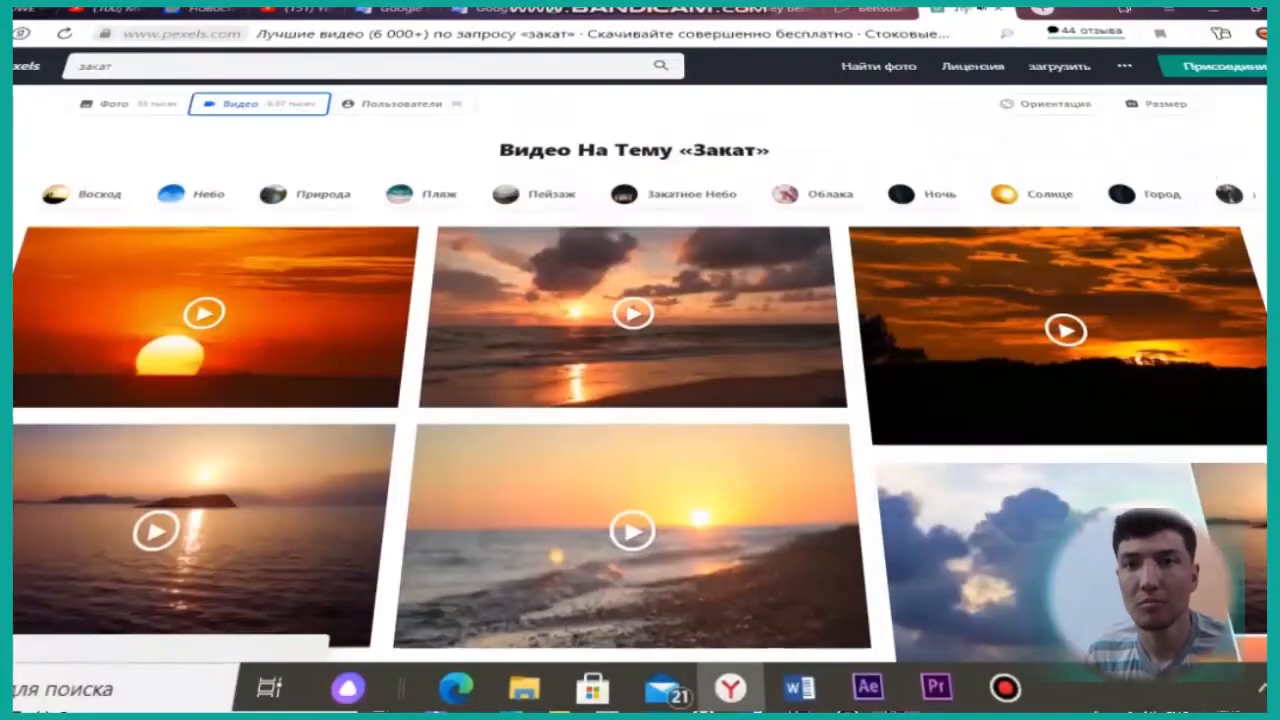
{"action": "scroll", "coordinate": [986, 291], "scroll_direction": "down", "scroll_amount": 10}
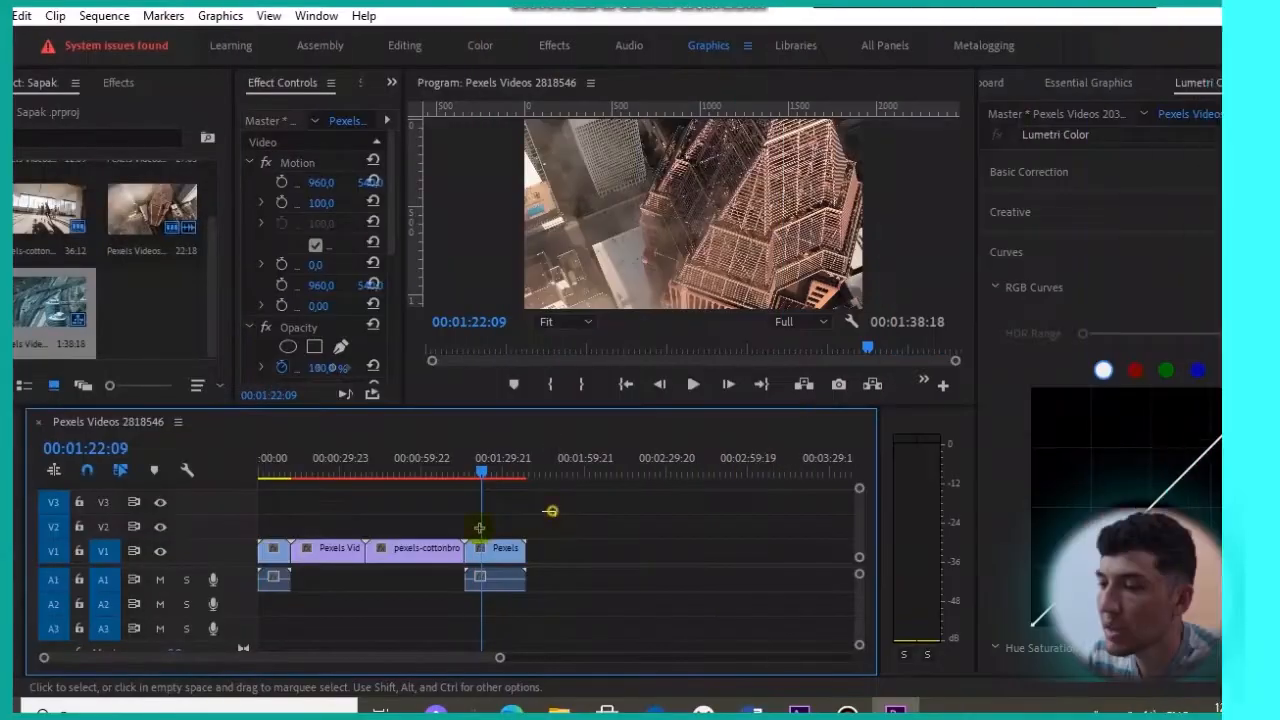
Select individual clips on the timeline, finishing with all four video clips and their linked audio selected.
{"action": "left_click_drag", "start_coordinate": [557, 508], "coordinate": [270, 553]}
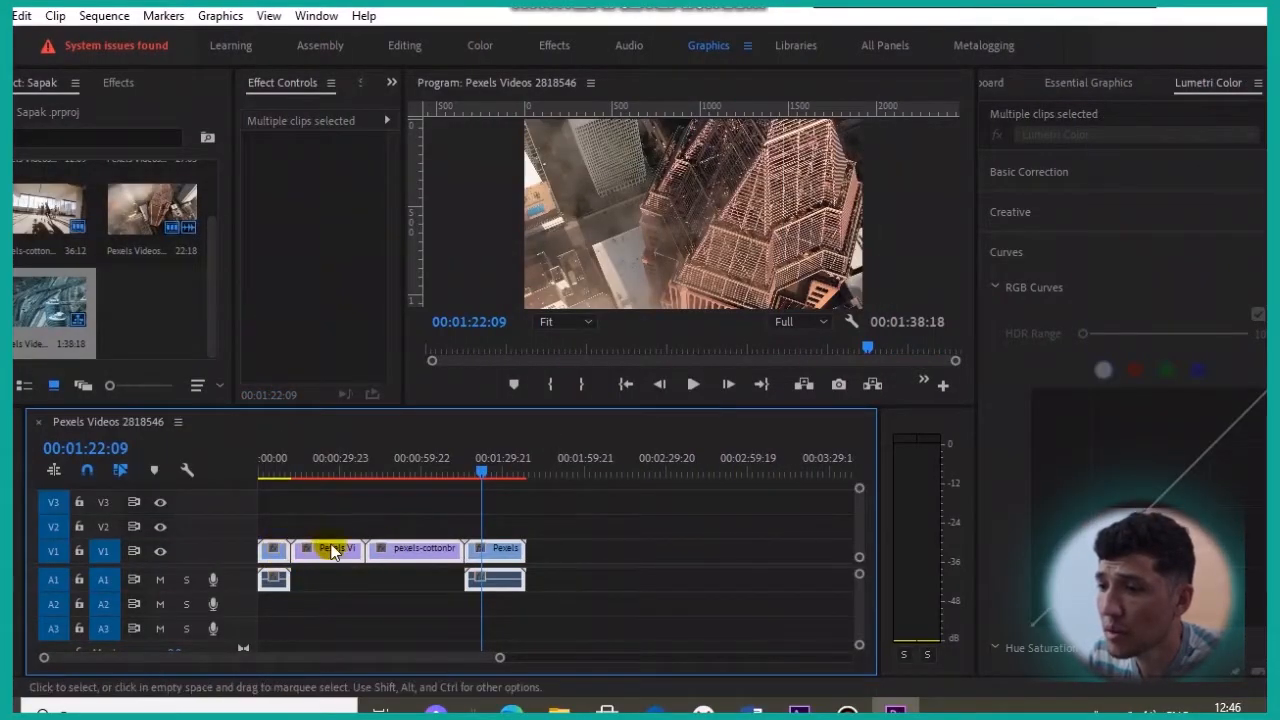
{"action": "left_click", "coordinate": [549, 580]}
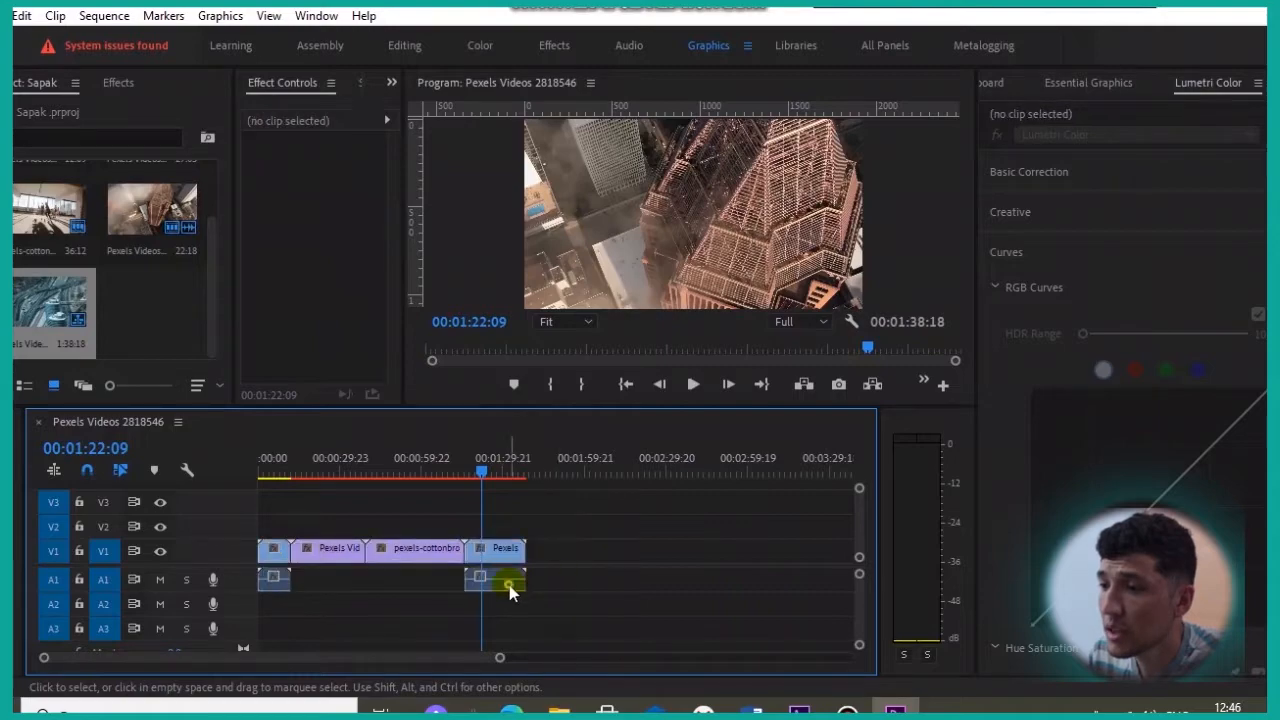
{"action": "left_click", "coordinate": [505, 580]}
{"action": "left_click", "coordinate": [330, 562]}
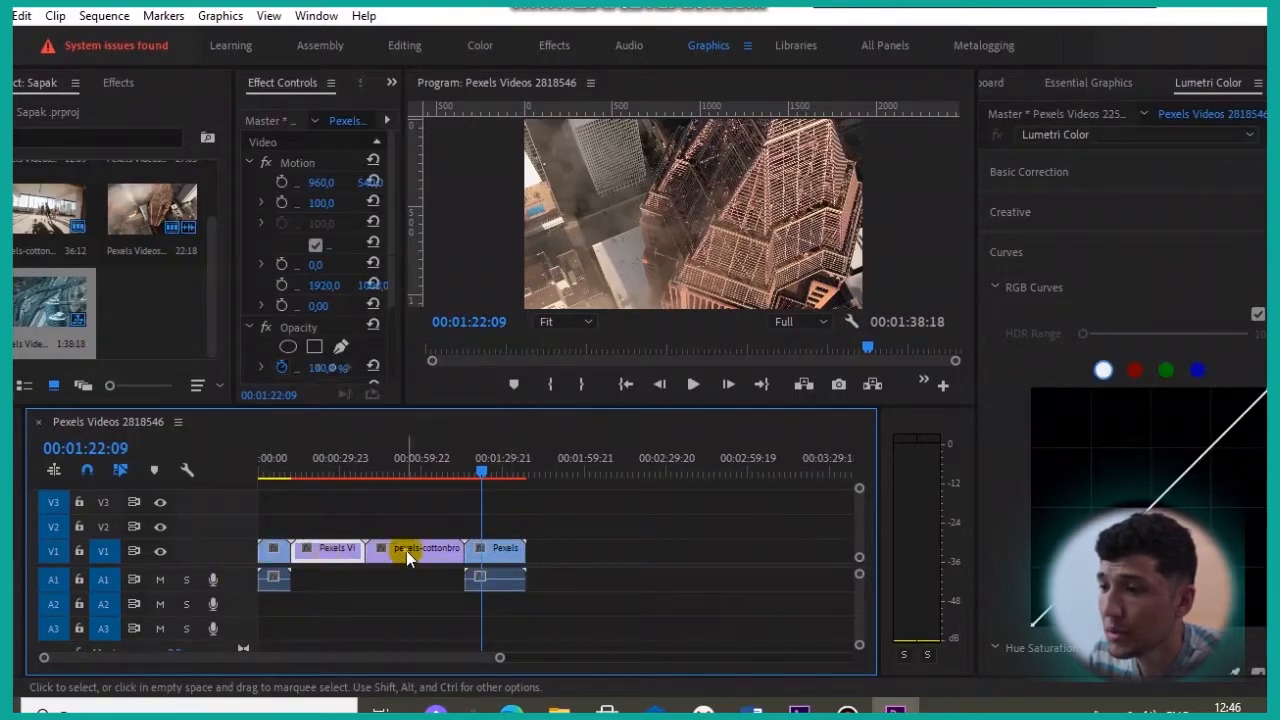
{"action": "left_click", "coordinate": [406, 554]}
{"action": "left_click", "coordinate": [331, 558]}
{"action": "left_click", "coordinate": [283, 556]}
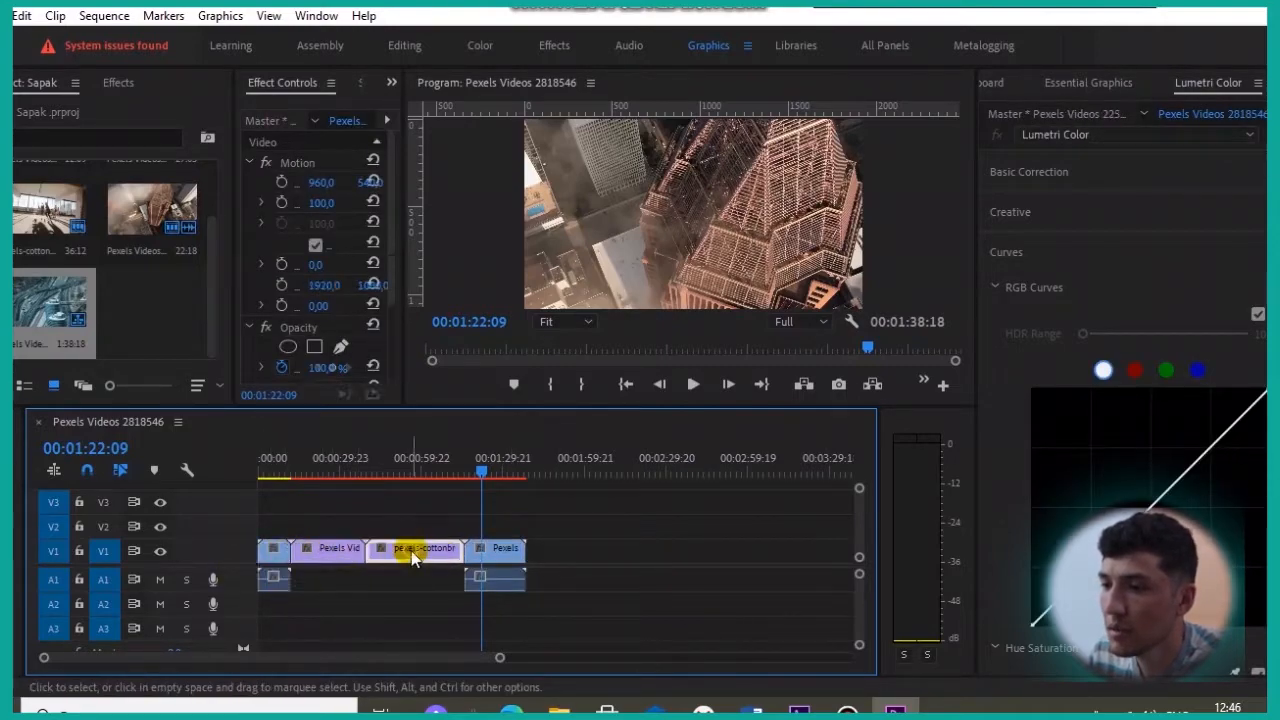
{"action": "left_click", "coordinate": [468, 551]}
{"action": "left_click", "coordinate": [495, 550]}
{"action": "left_click_drag", "start_coordinate": [570, 532], "coordinate": [262, 588]}
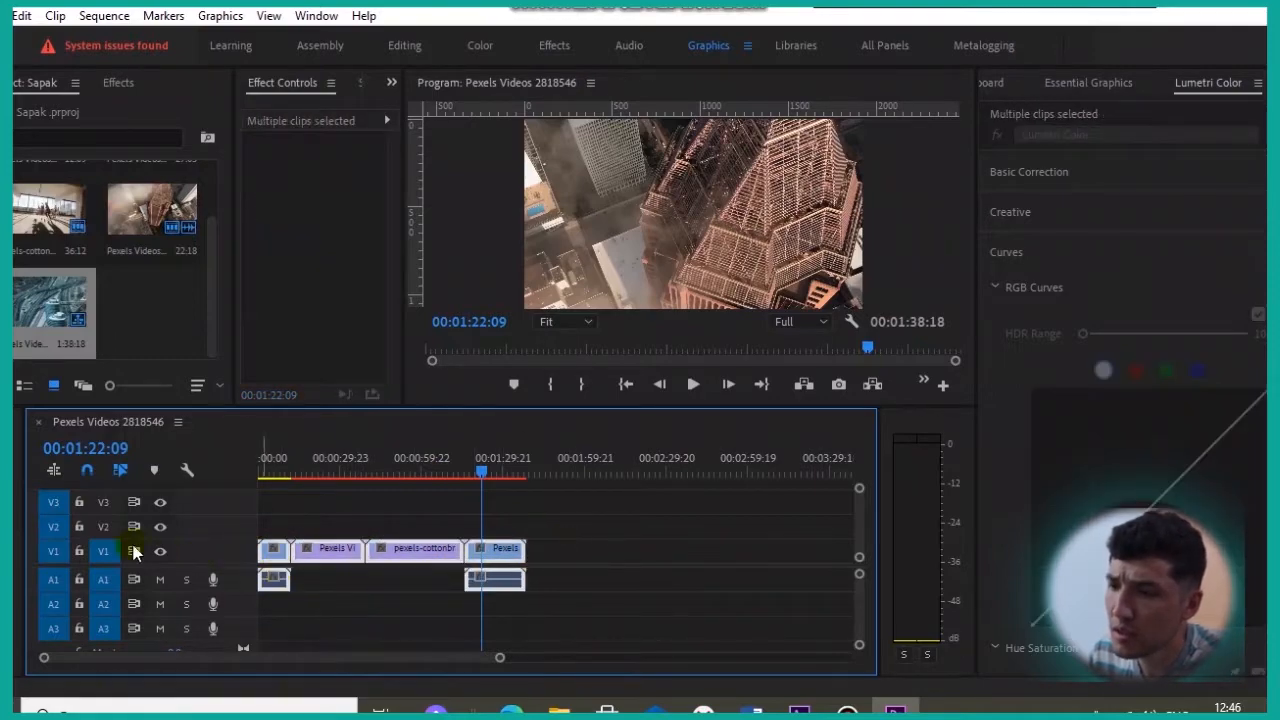
Lock video track V1, delete the selected audio clips from track A1, and unlock V1.
{"action": "left_click", "coordinate": [79, 553]}
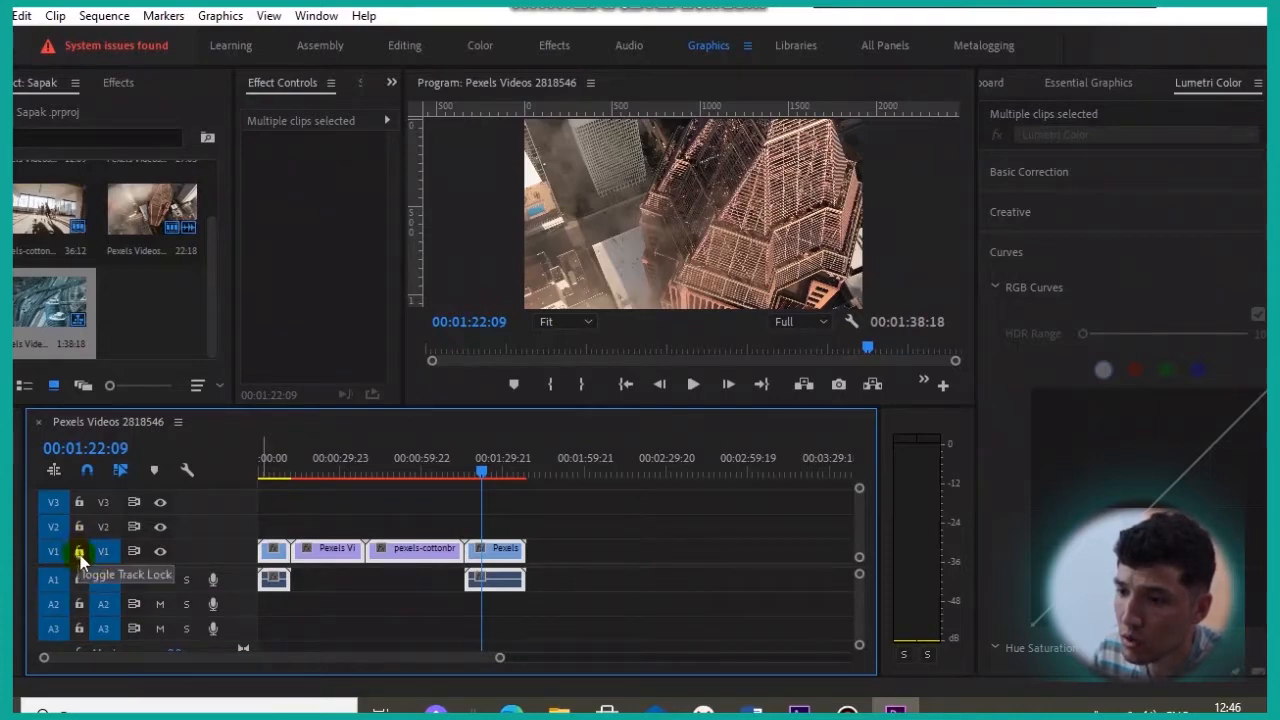
{"action": "left_click", "coordinate": [80, 554]}
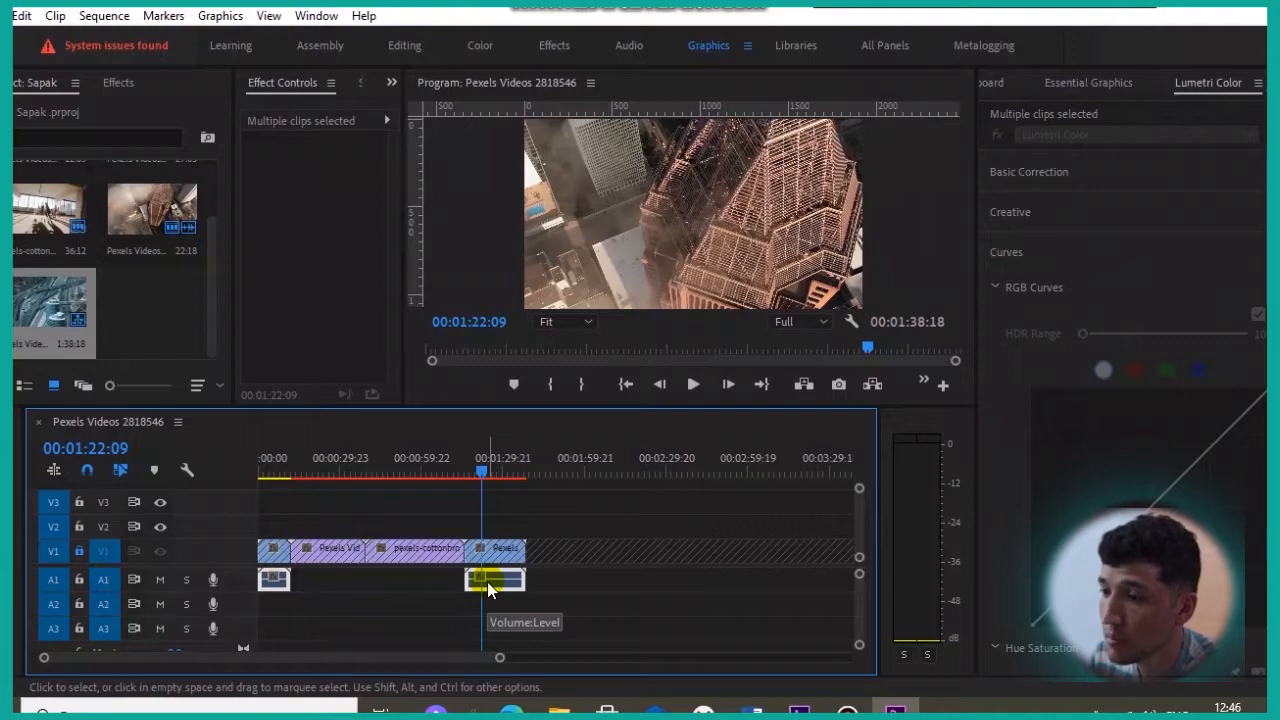
{"action": "key", "text": "Delete"}
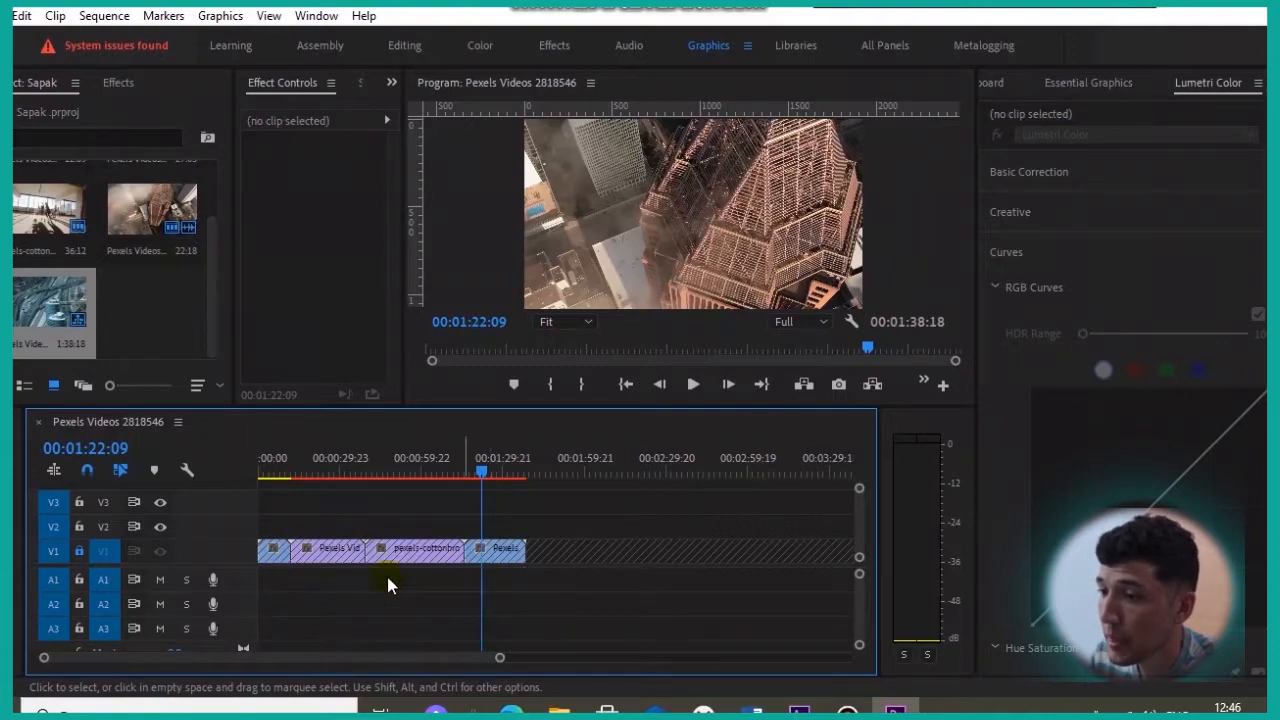
{"action": "left_click", "coordinate": [79, 552]}
Return the playhead to the start of the sequence, over the first clip.
{"action": "left_click_drag", "start_coordinate": [295, 466], "coordinate": [249, 477]}
{"action": "key", "text": "="}
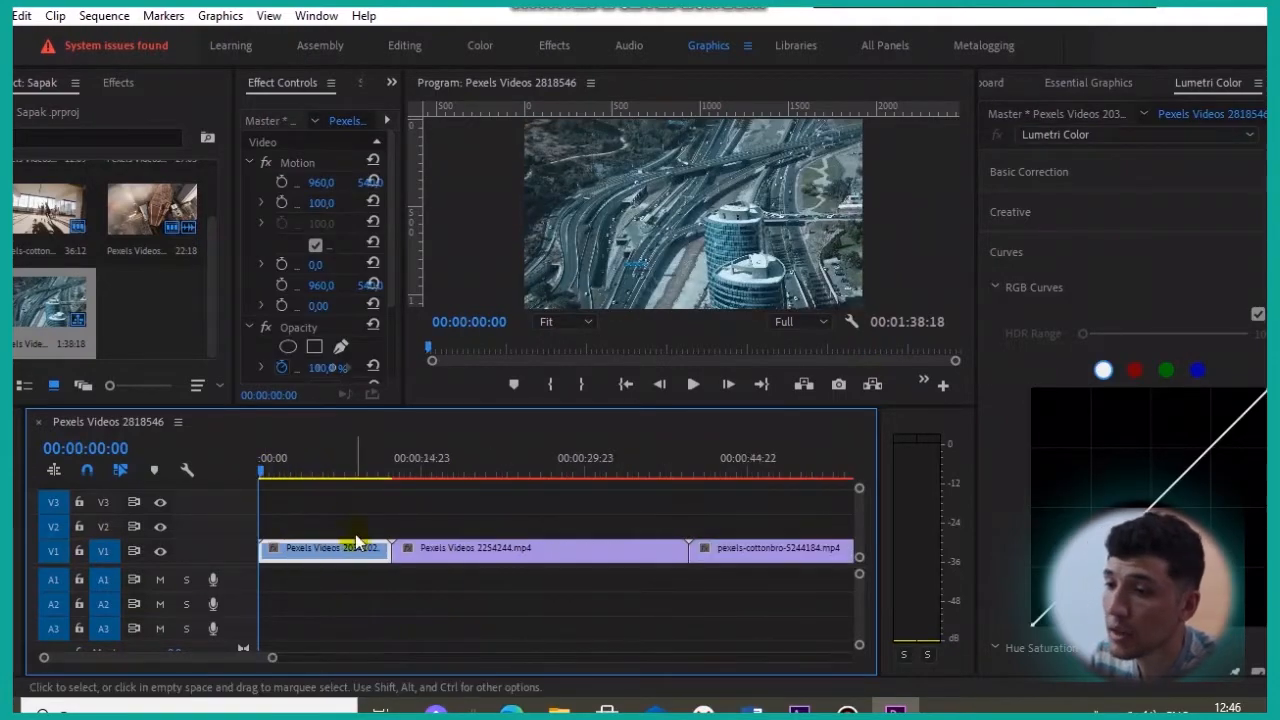
{"action": "key", "text": "minus"}
{"action": "key", "text": "minus"}
{"action": "key", "text": "equal"}
{"action": "key", "text": "minus"}
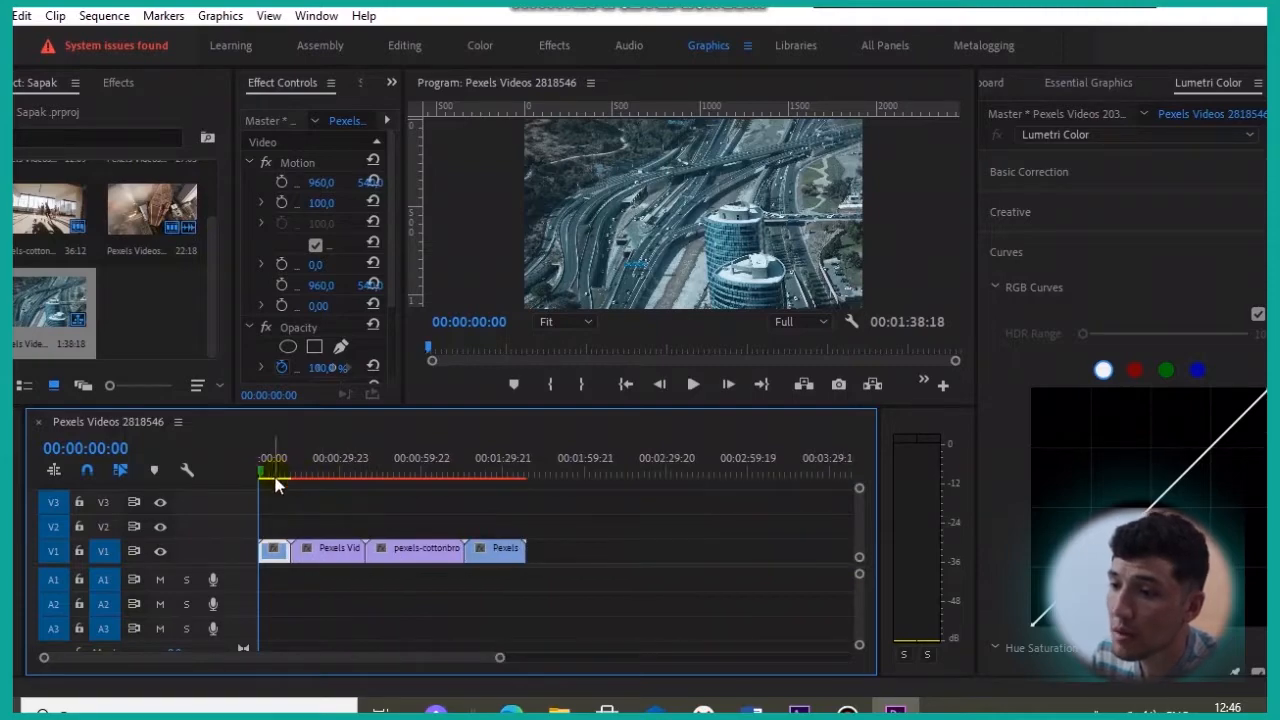
Start importing media and browse to the «Загрузки» folder for a music track.
{"action": "left_click", "coordinate": [170, 336]}
{"action": "double_click", "coordinate": [170, 340]}
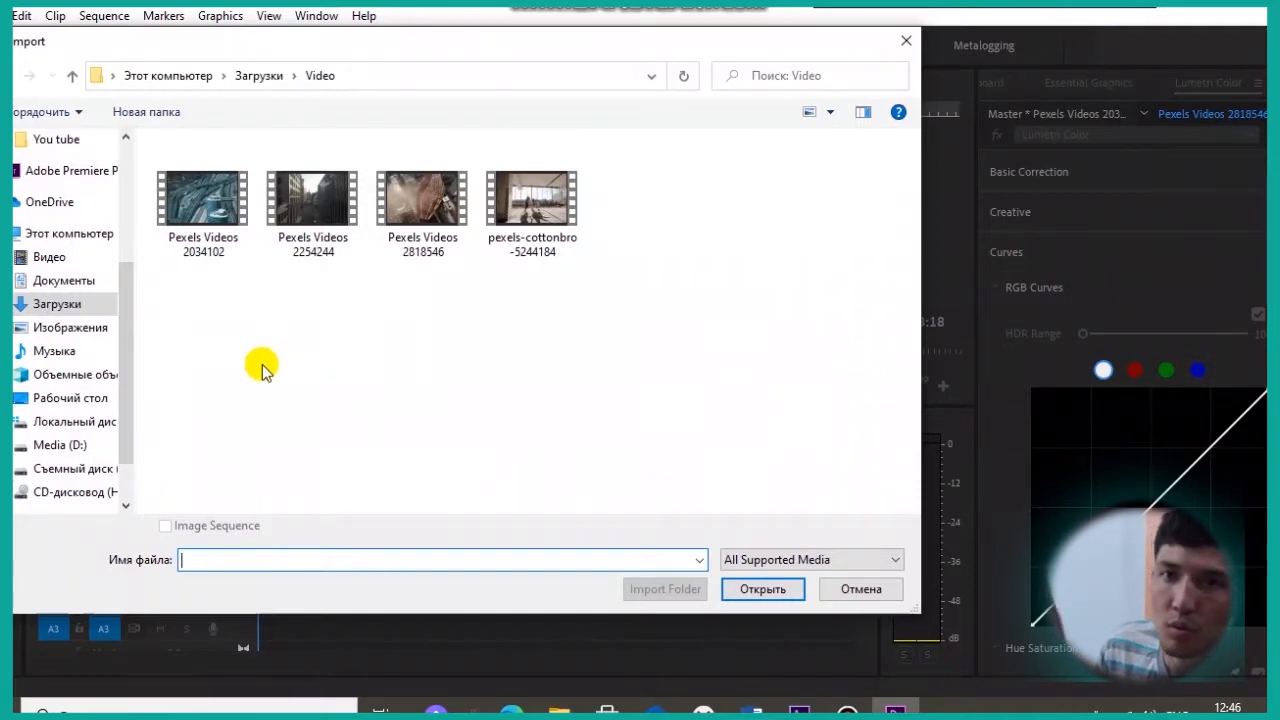
{"action": "left_click", "coordinate": [57, 300]}
{"action": "scroll", "coordinate": [423, 322], "scroll_direction": "down", "scroll_amount": 3}
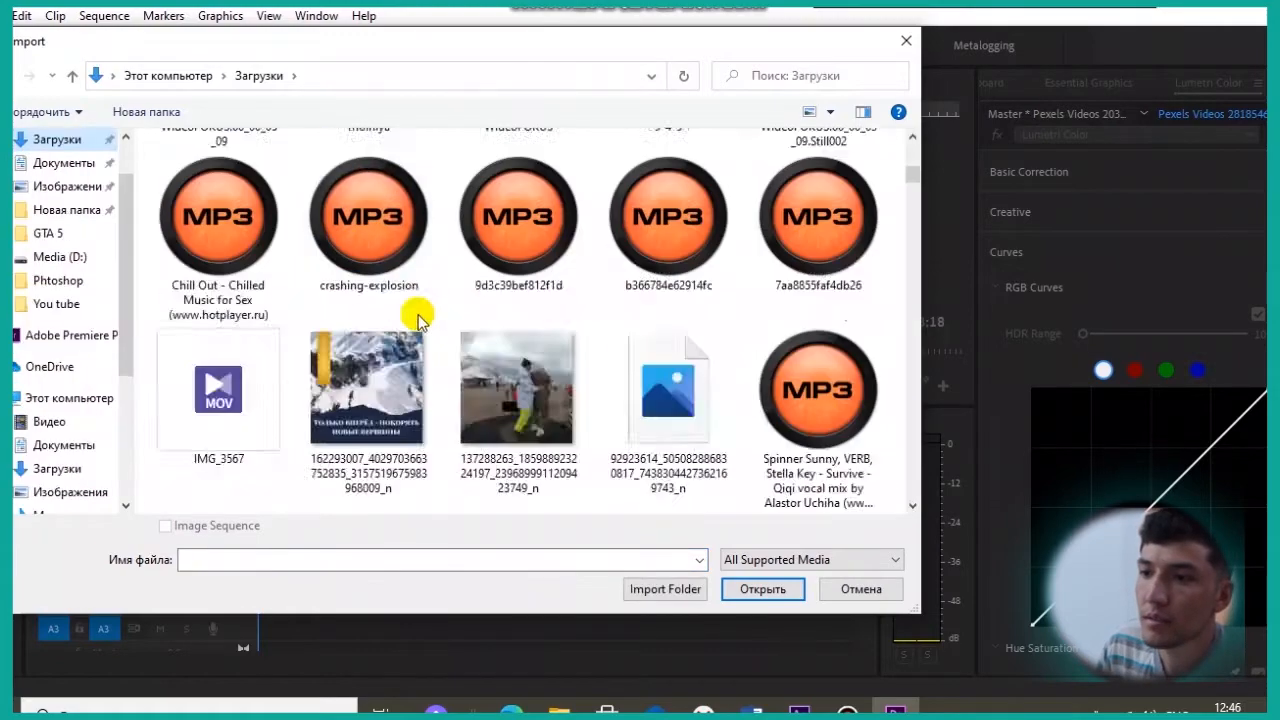
Look through the MP3 tracks in the folder and import the "White S..." audio track into the project.
{"action": "left_click", "coordinate": [367, 408]}
{"action": "left_click", "coordinate": [218, 400]}
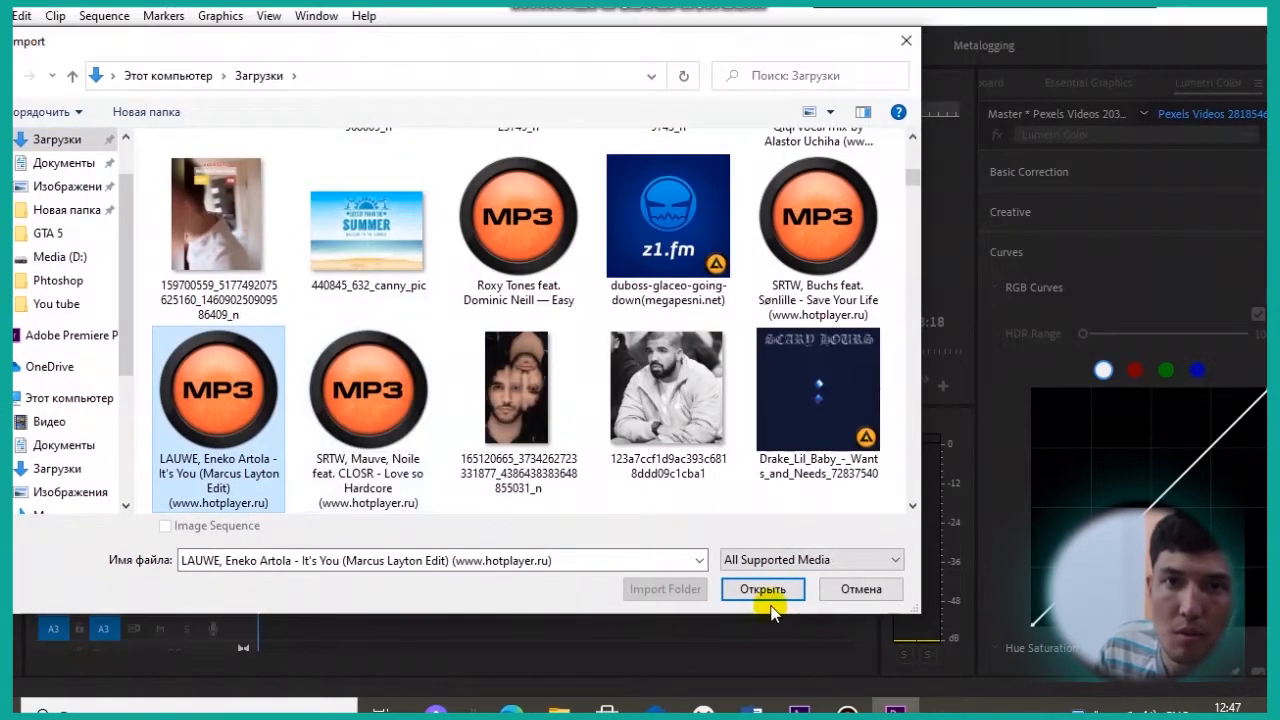
{"action": "left_click", "coordinate": [367, 240]}
{"action": "left_click", "coordinate": [500, 222]}
{"action": "scroll", "coordinate": [545, 390], "scroll_direction": "down", "scroll_amount": 1}
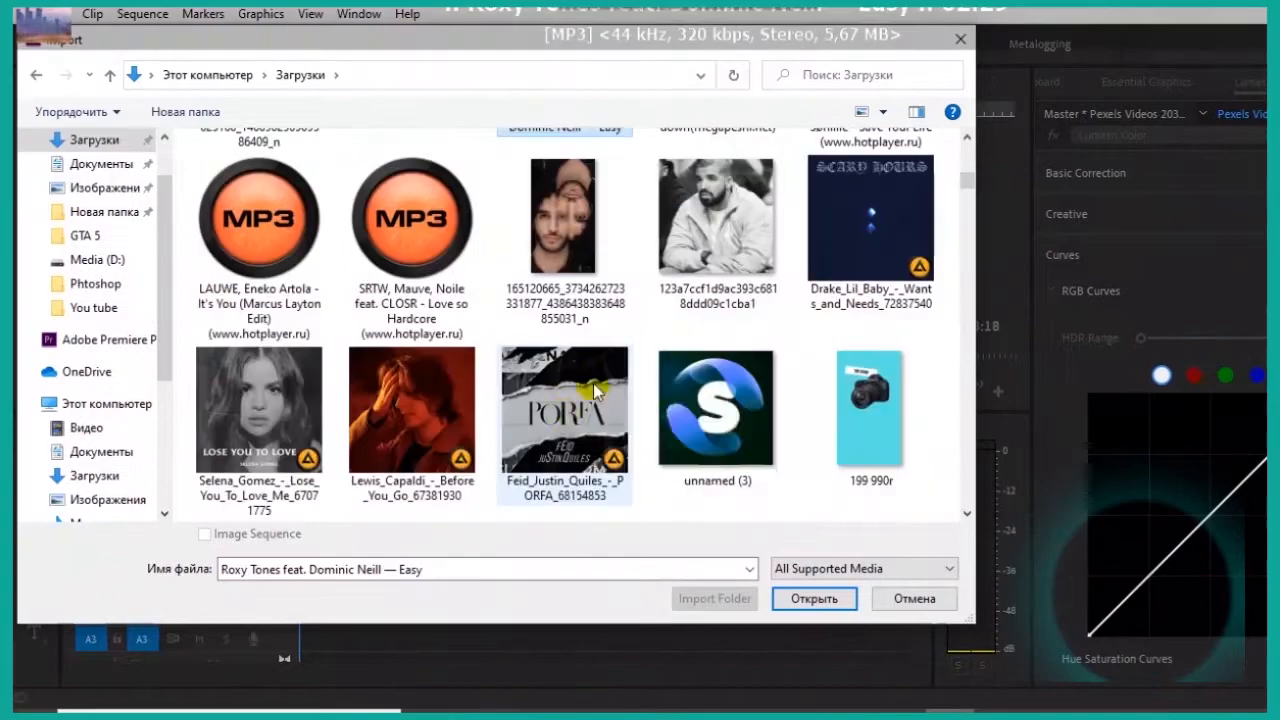
{"action": "left_click", "coordinate": [522, 400]}
{"action": "scroll", "coordinate": [519, 402], "scroll_direction": "down", "scroll_amount": 2}
{"action": "left_click", "coordinate": [414, 376]}
{"action": "scroll", "coordinate": [456, 390], "scroll_direction": "down", "scroll_amount": 1}
{"action": "left_click", "coordinate": [440, 395]}
{"action": "scroll", "coordinate": [443, 400], "scroll_direction": "down", "scroll_amount": 1}
{"action": "left_click", "coordinate": [859, 225]}
{"action": "scroll", "coordinate": [859, 405], "scroll_direction": "down", "scroll_amount": 3}
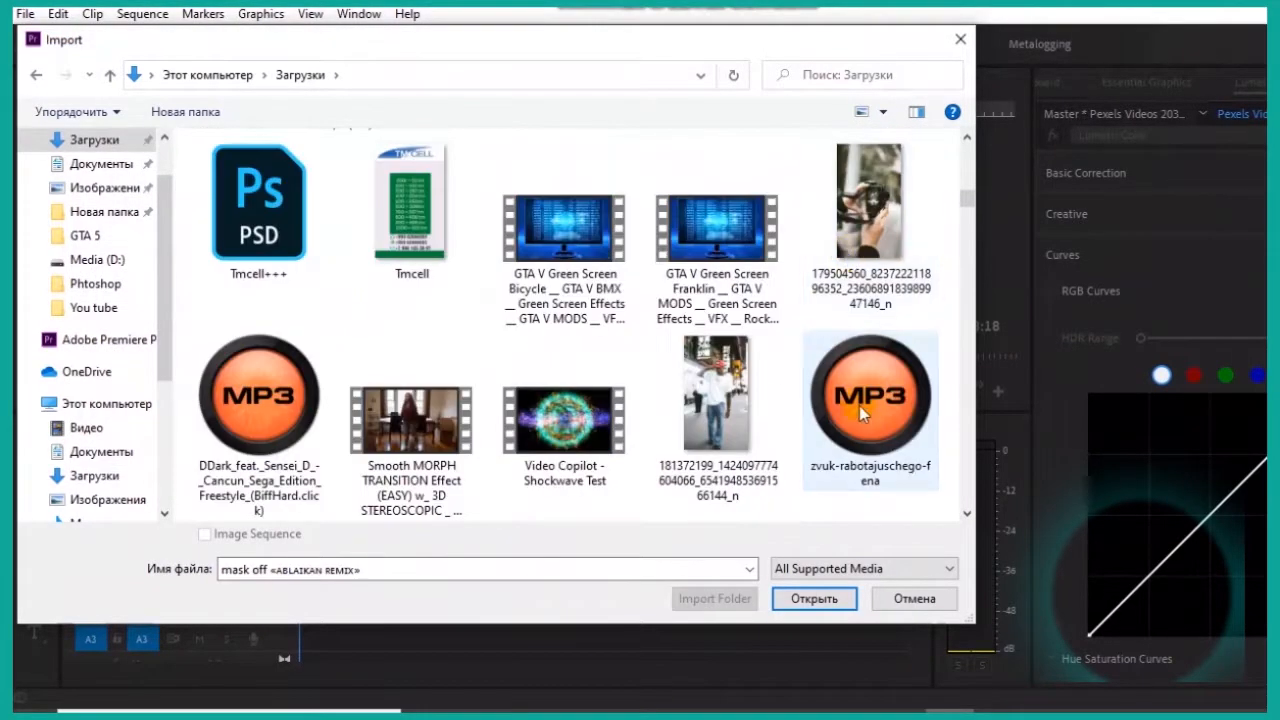
{"action": "double_click", "coordinate": [414, 426]}
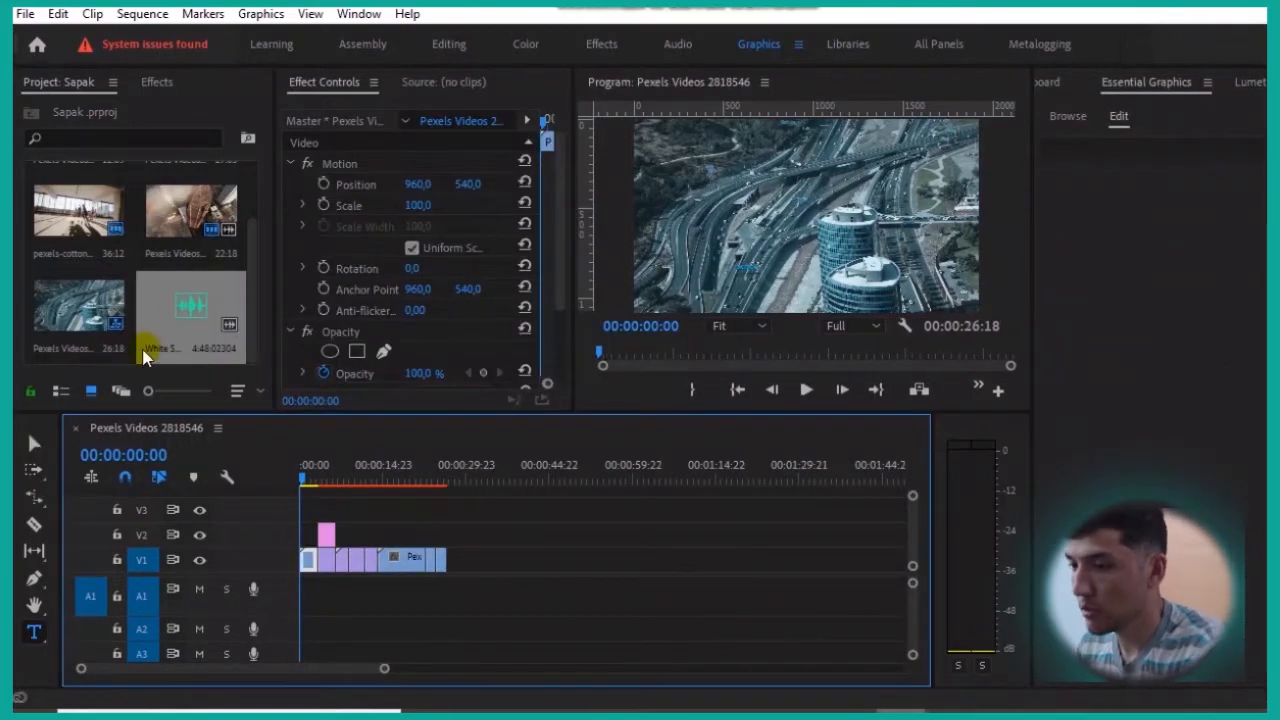
Place the imported "White S..." track on audio track A1 from the start of the sequence.
{"action": "left_click_drag", "start_coordinate": [157, 309], "coordinate": [305, 603]}
{"action": "left_click", "coordinate": [357, 600]}
{"action": "key", "text": "="}
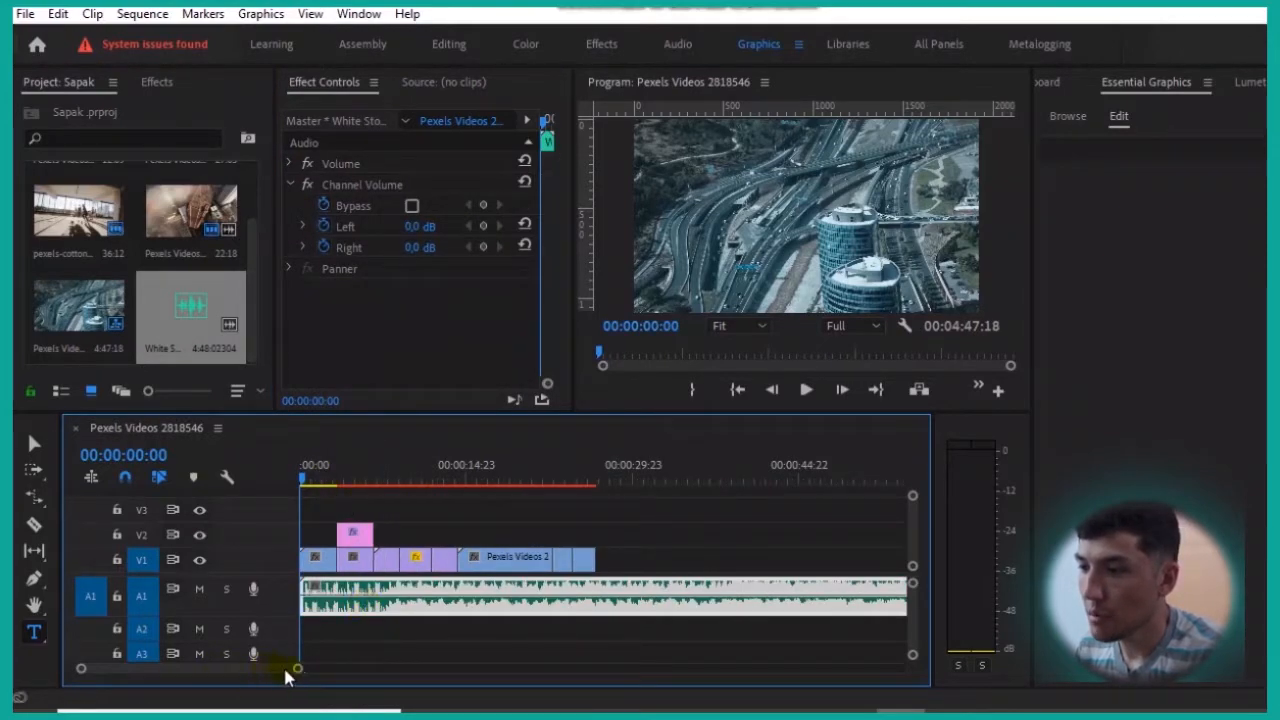
Examine the music waveform beneath the video clips with the playhead at 00:00:01:22.
{"action": "left_click_drag", "start_coordinate": [298, 670], "coordinate": [378, 655]}
{"action": "left_click_drag", "start_coordinate": [340, 470], "coordinate": [476, 498]}
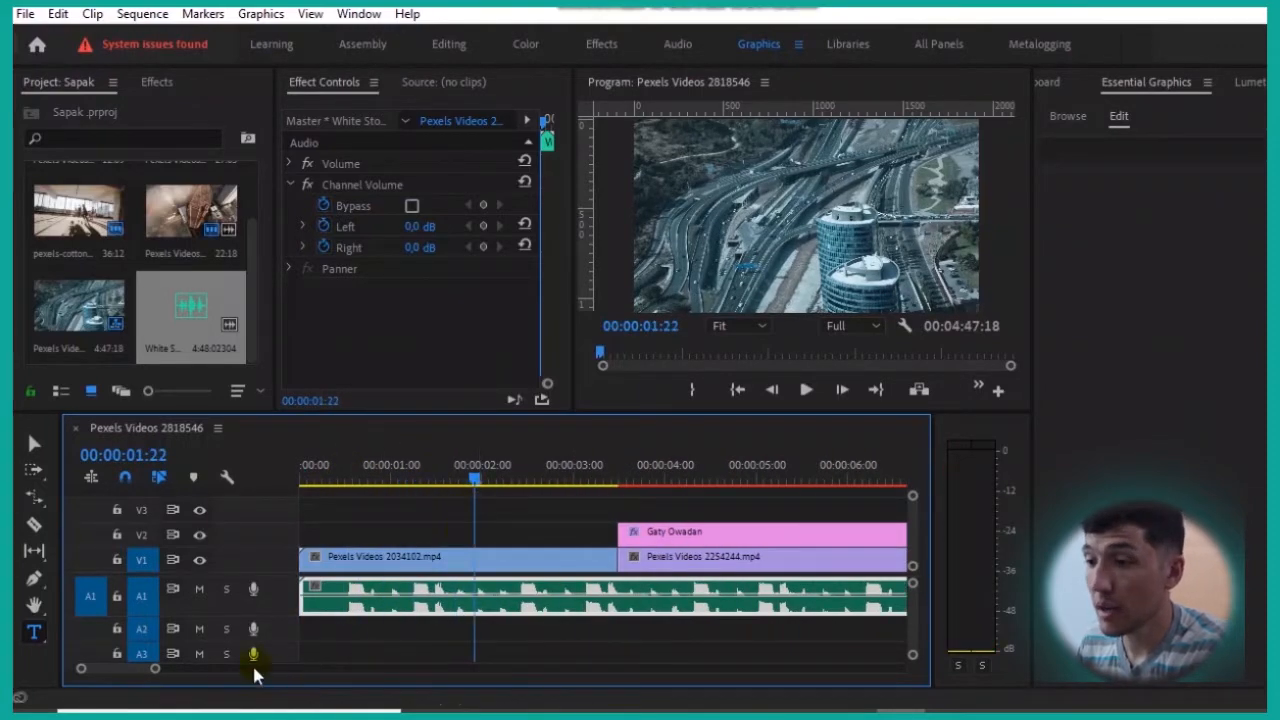
{"action": "left_click_drag", "start_coordinate": [155, 673], "coordinate": [366, 674]}
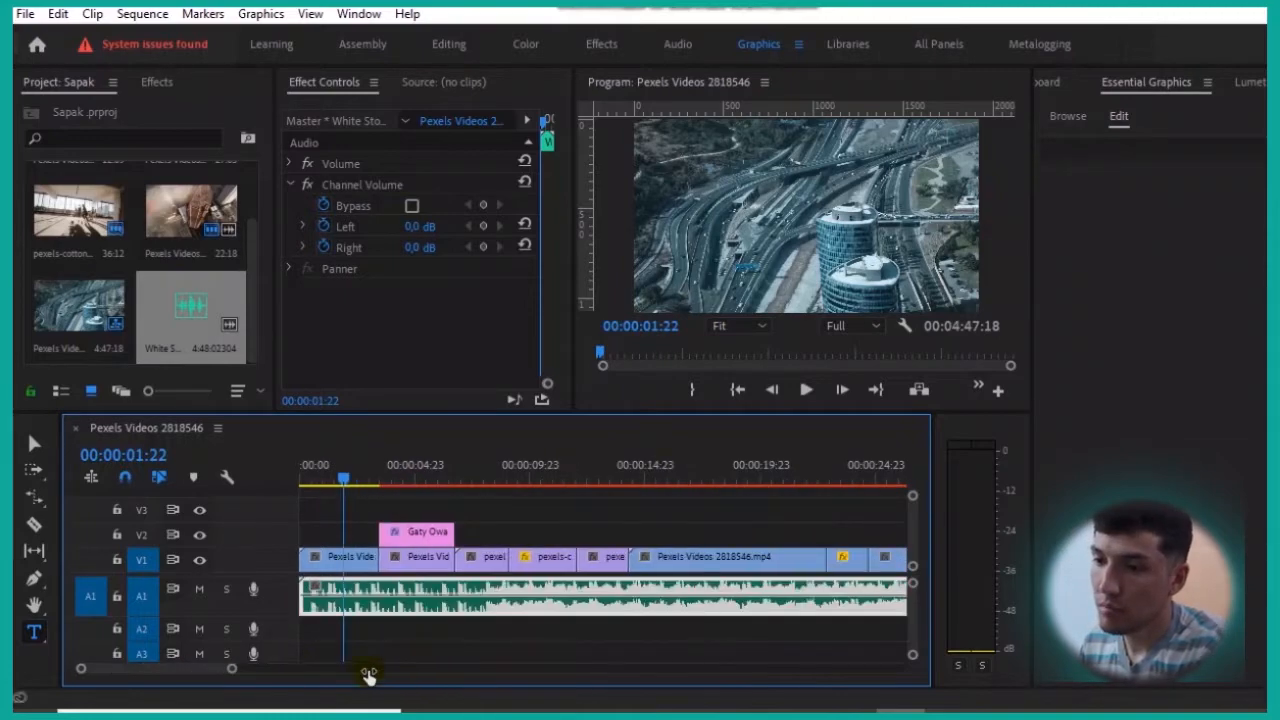
Return the playhead to the sequence start and select the first video clip with the Selection tool.
{"action": "key", "text": "Home"}
{"action": "key", "text": "v"}
{"action": "left_click", "coordinate": [335, 557]}
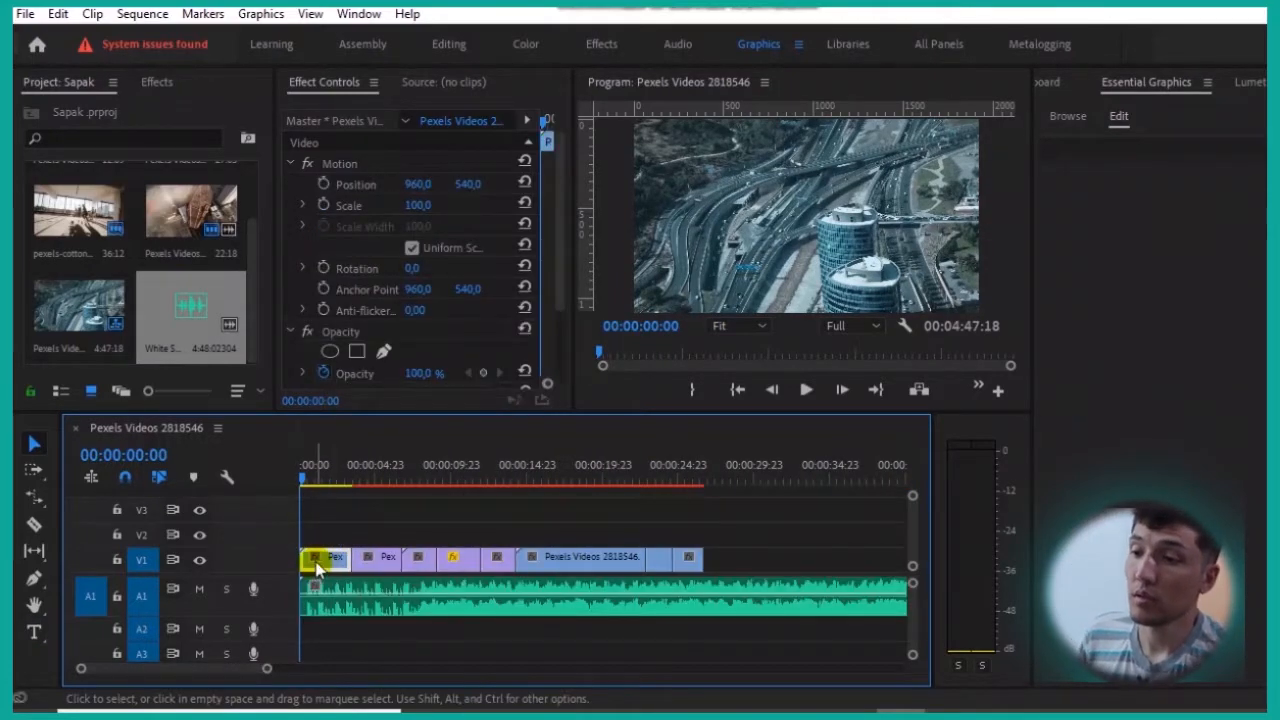
{"action": "mouse_move", "coordinate": [316, 565]}
{"action": "left_mouse_down"}
{"action": "mouse_move", "coordinate": [323, 537]}
{"action": "mouse_move", "coordinate": [316, 562]}
{"action": "left_mouse_up"}
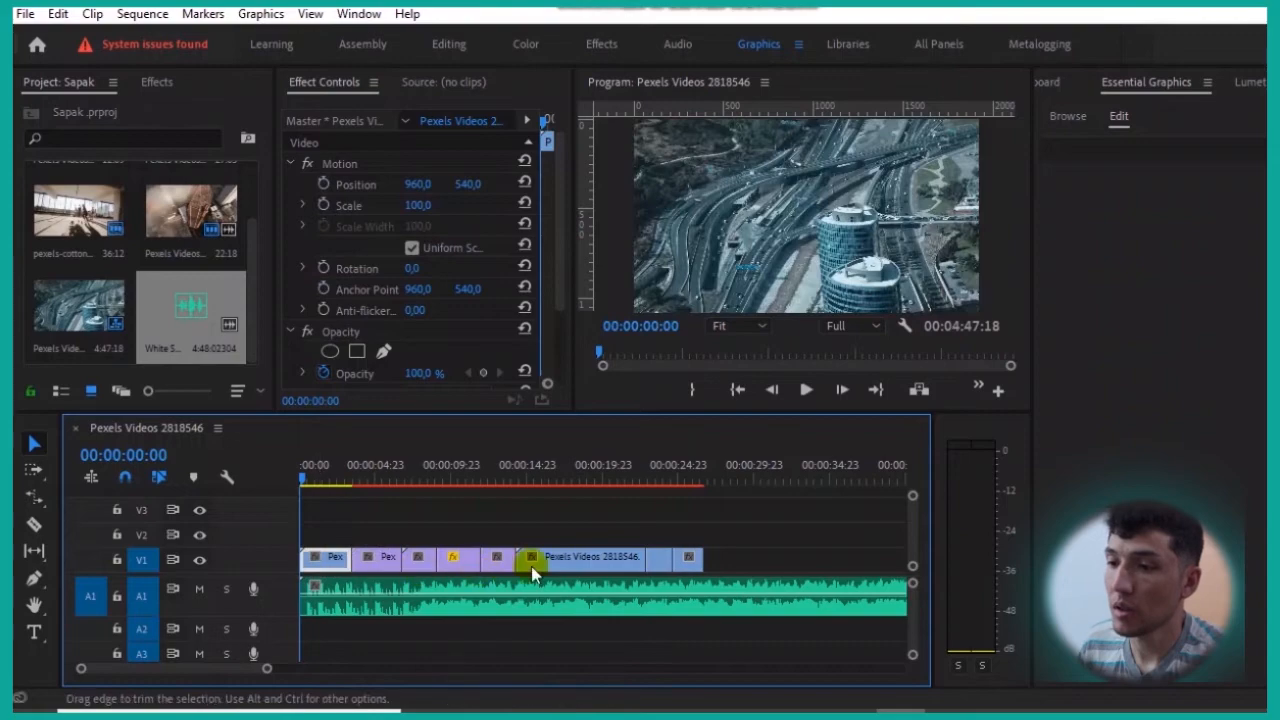
Select the second video clip and briefly play the sequence around 00:00:05:18.
{"action": "left_click", "coordinate": [370, 558]}
{"action": "left_click", "coordinate": [386, 480]}
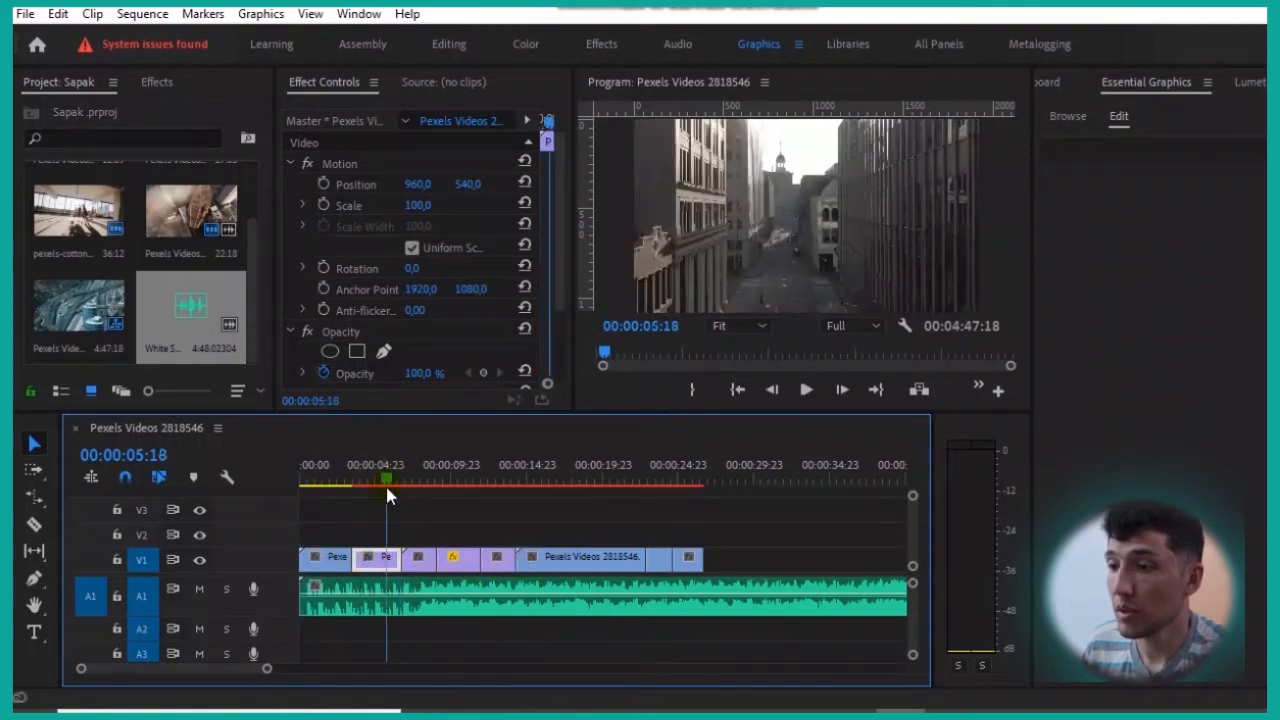
{"action": "left_click", "coordinate": [806, 390]}
{"action": "key", "text": "space"}
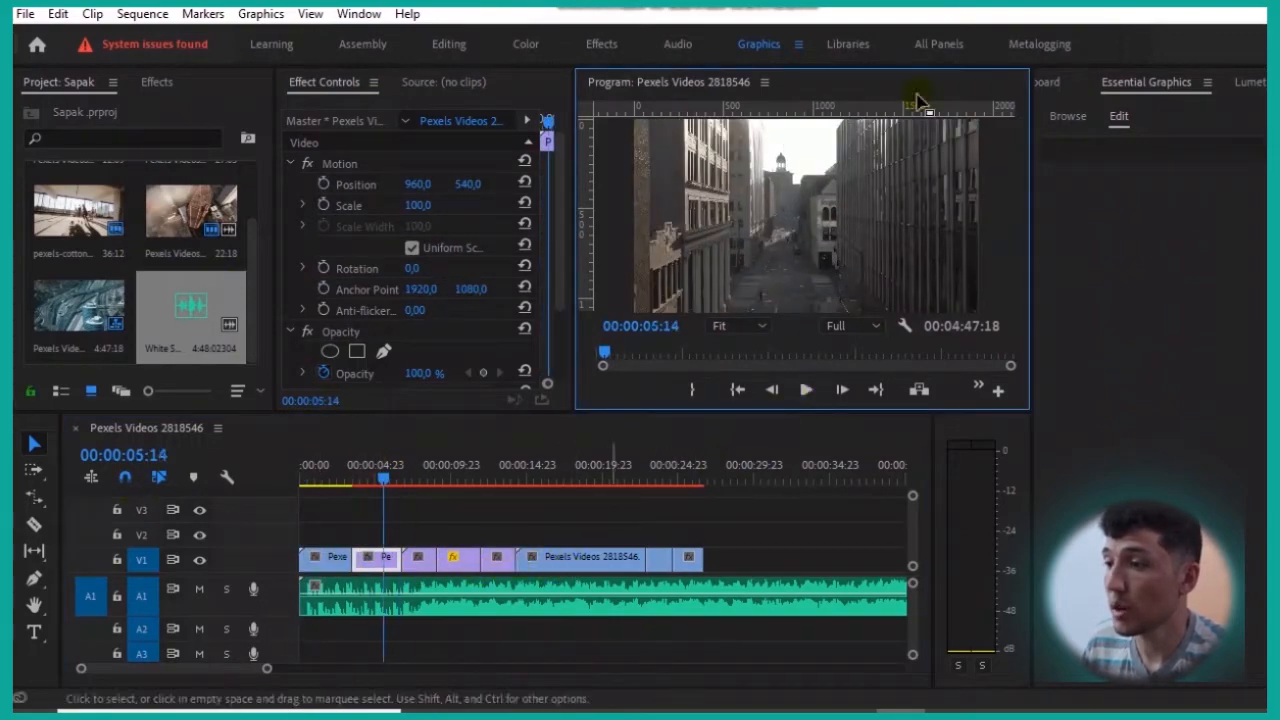
Use the Track Select Forward tool to select the fourth video clip, all clips after it and the music.
{"action": "left_click", "coordinate": [32, 471]}
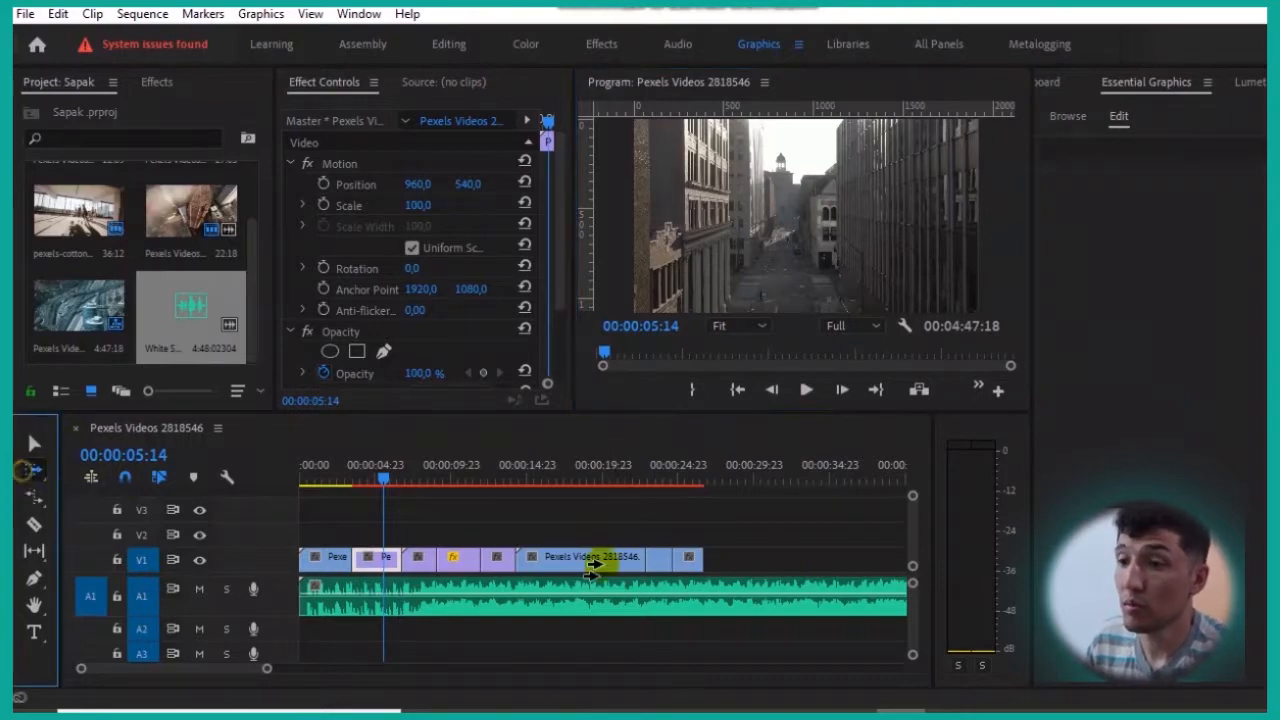
{"action": "left_click", "coordinate": [378, 558]}
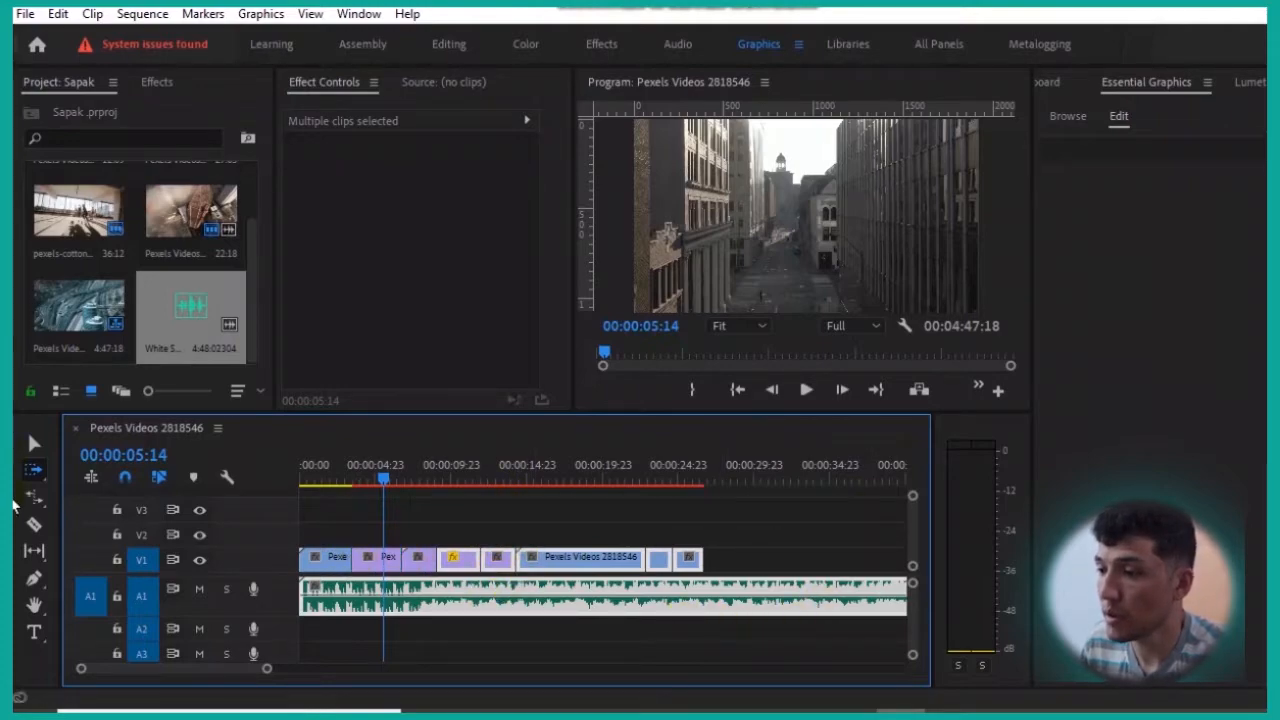
With the Rate Stretch tool, slow the last video clip to 15.71% speed, playing it before and after the change.
{"action": "left_click", "coordinate": [33, 494]}
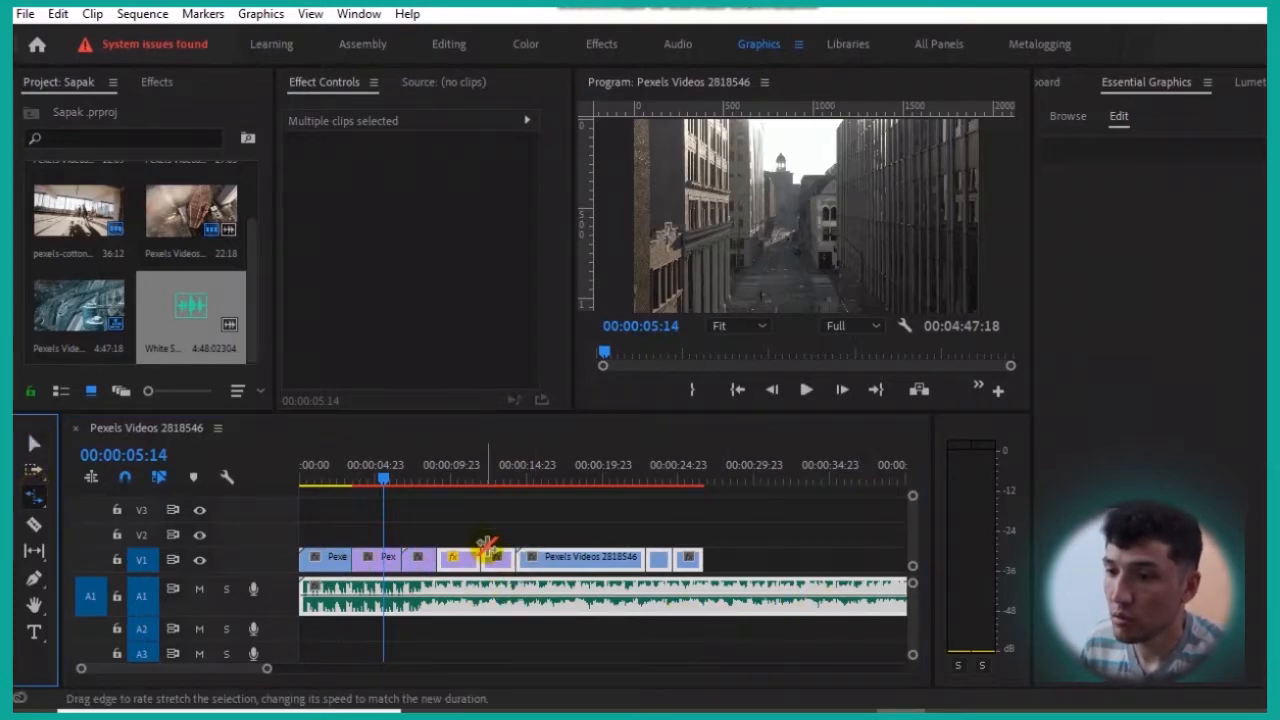
{"action": "left_click", "coordinate": [335, 560]}
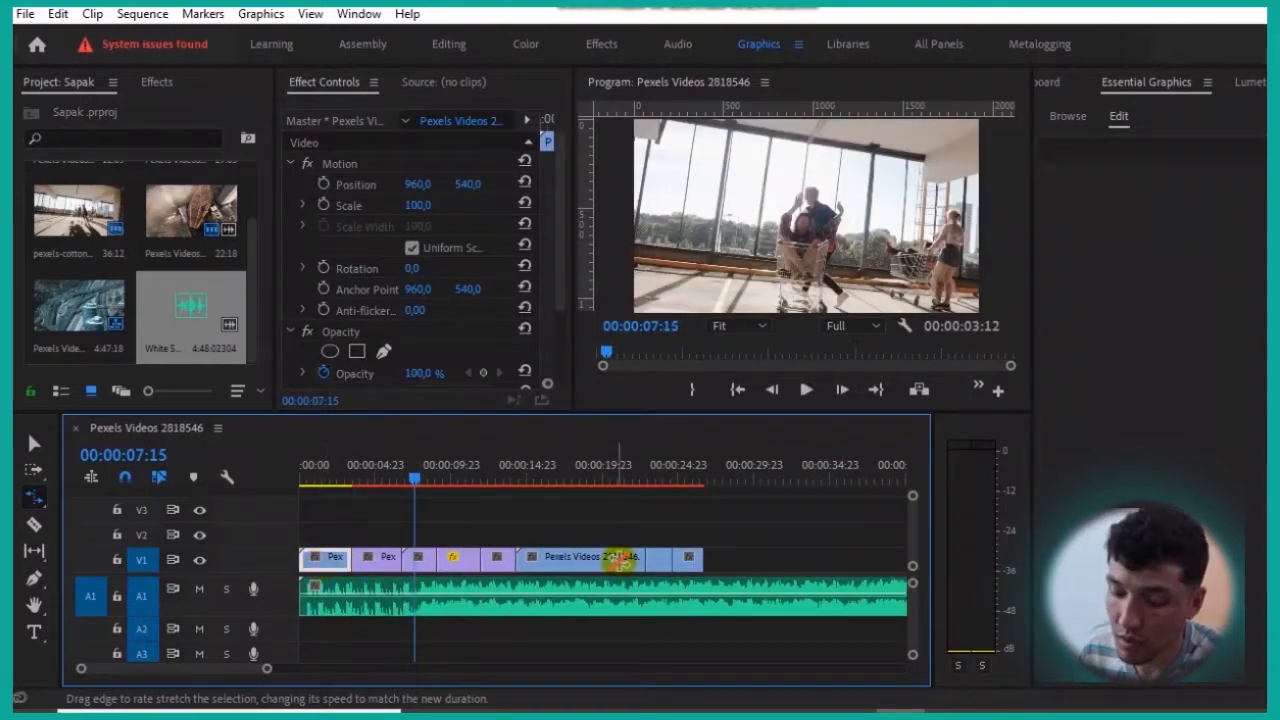
{"action": "left_click", "coordinate": [686, 464]}
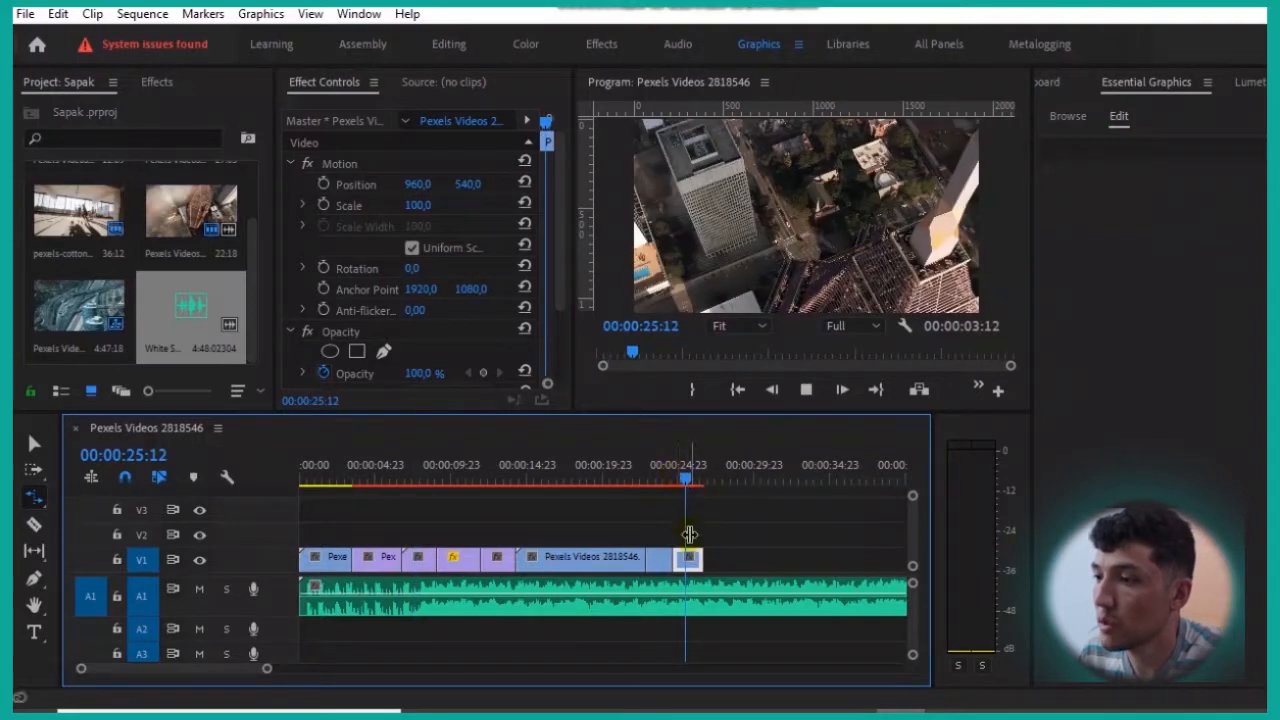
{"action": "key", "text": "space"}
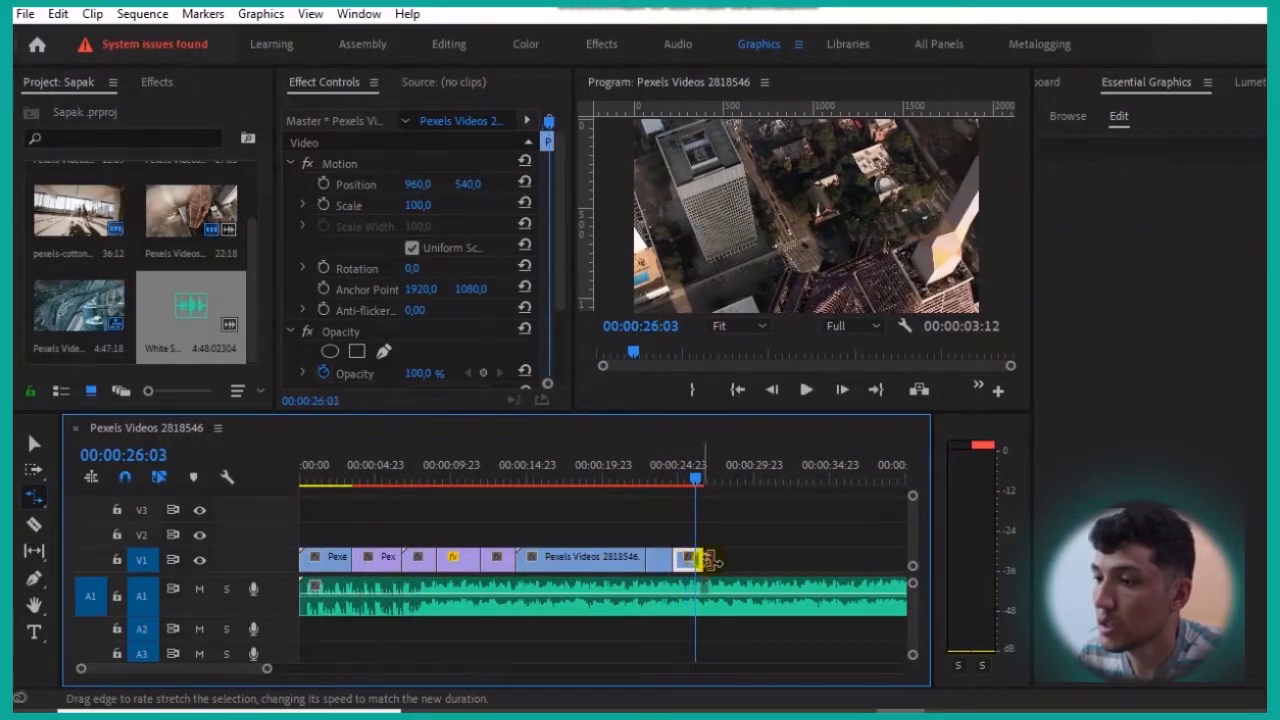
{"action": "left_click_drag", "start_coordinate": [712, 560], "coordinate": [869, 560]}
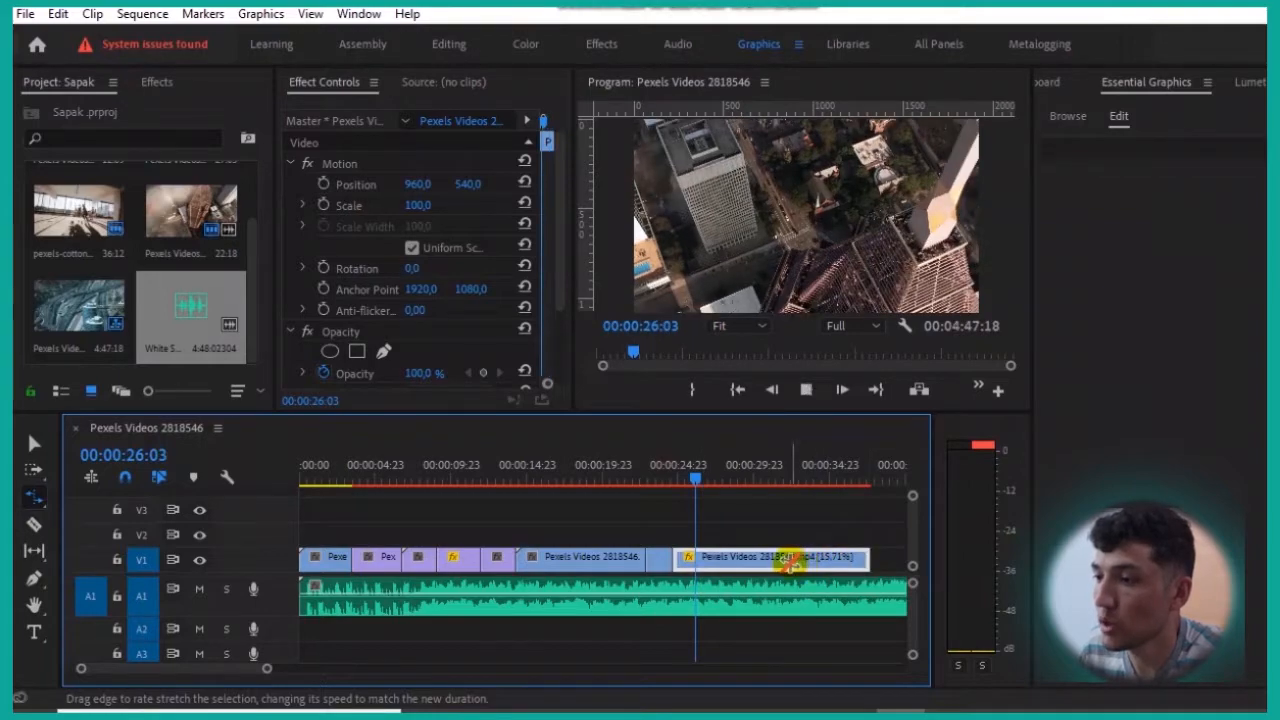
{"action": "key", "text": "space"}
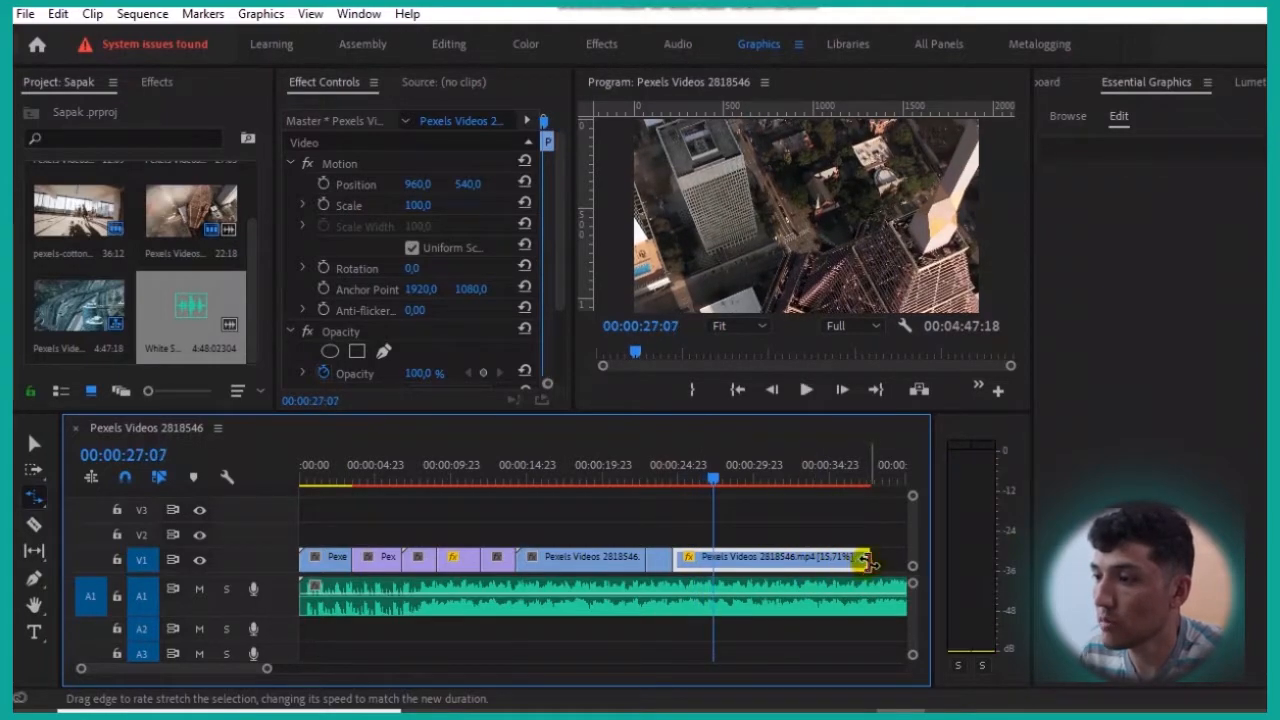
Rate-stretch the last video clip to a short, sped-up duration and mute audio track A1.
{"action": "left_click_drag", "start_coordinate": [866, 562], "coordinate": [690, 563]}
{"action": "left_click", "coordinate": [200, 590]}
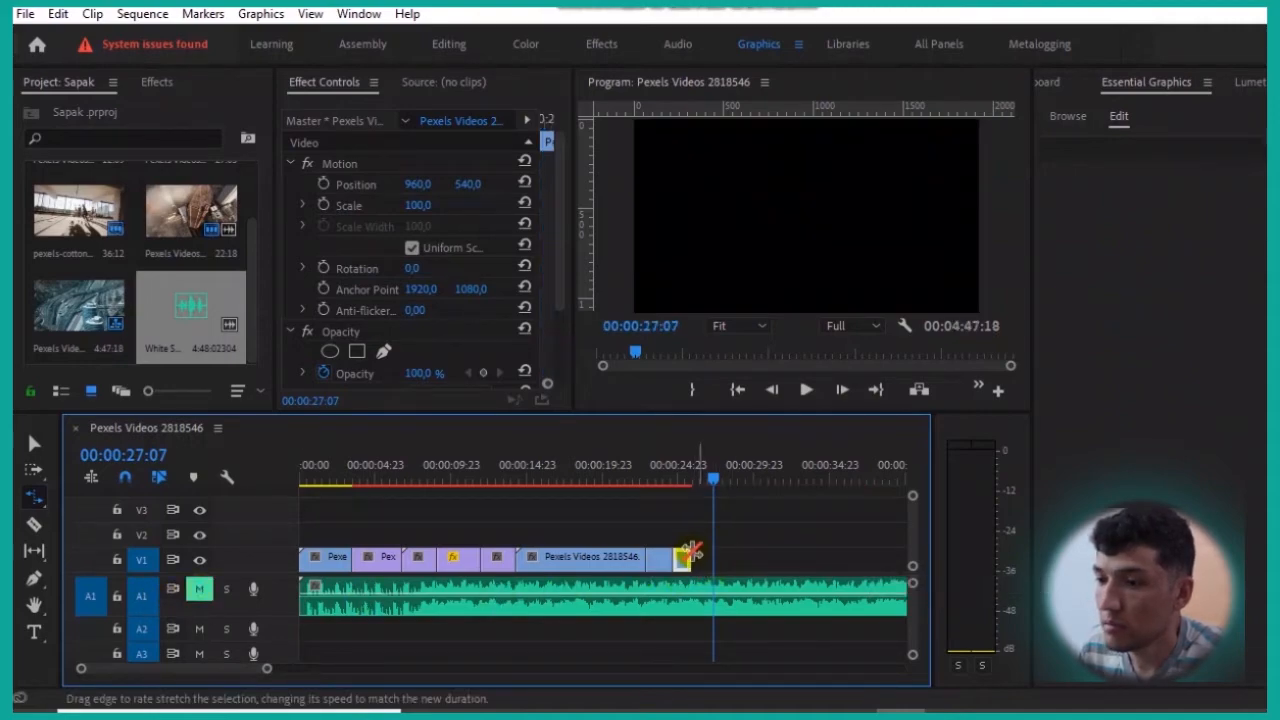
Try slowing the last video clip to 21.78% speed with Rate Stretch, preview it, and undo the stretch.
{"action": "key", "text": "="}
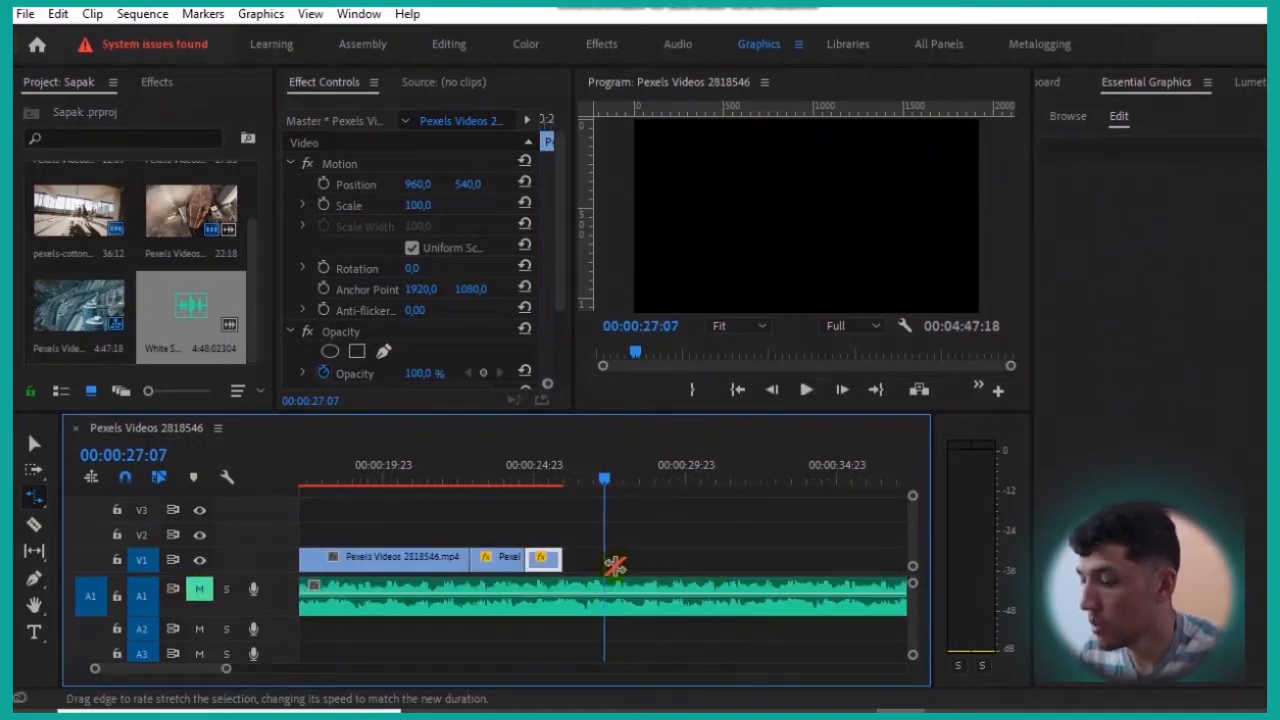
{"action": "left_click_drag", "start_coordinate": [550, 560], "coordinate": [808, 560]}
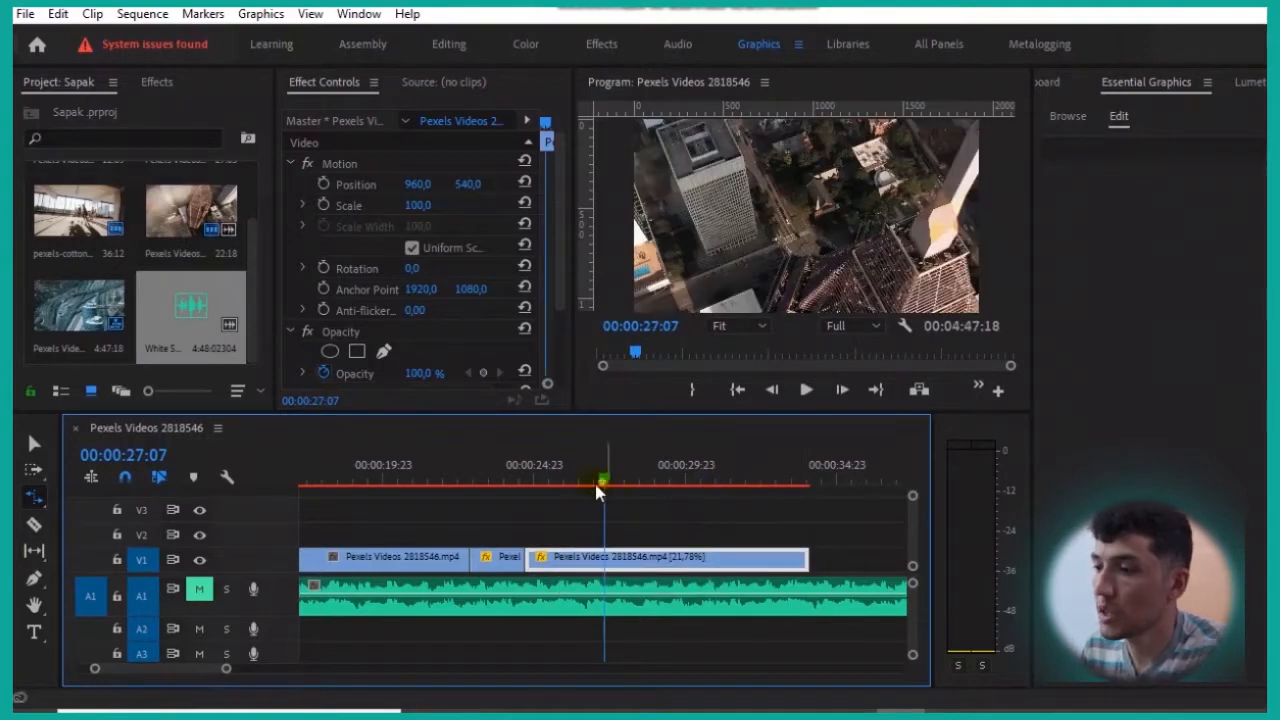
{"action": "left_click_drag", "start_coordinate": [597, 484], "coordinate": [559, 484]}
{"action": "key", "text": "space"}
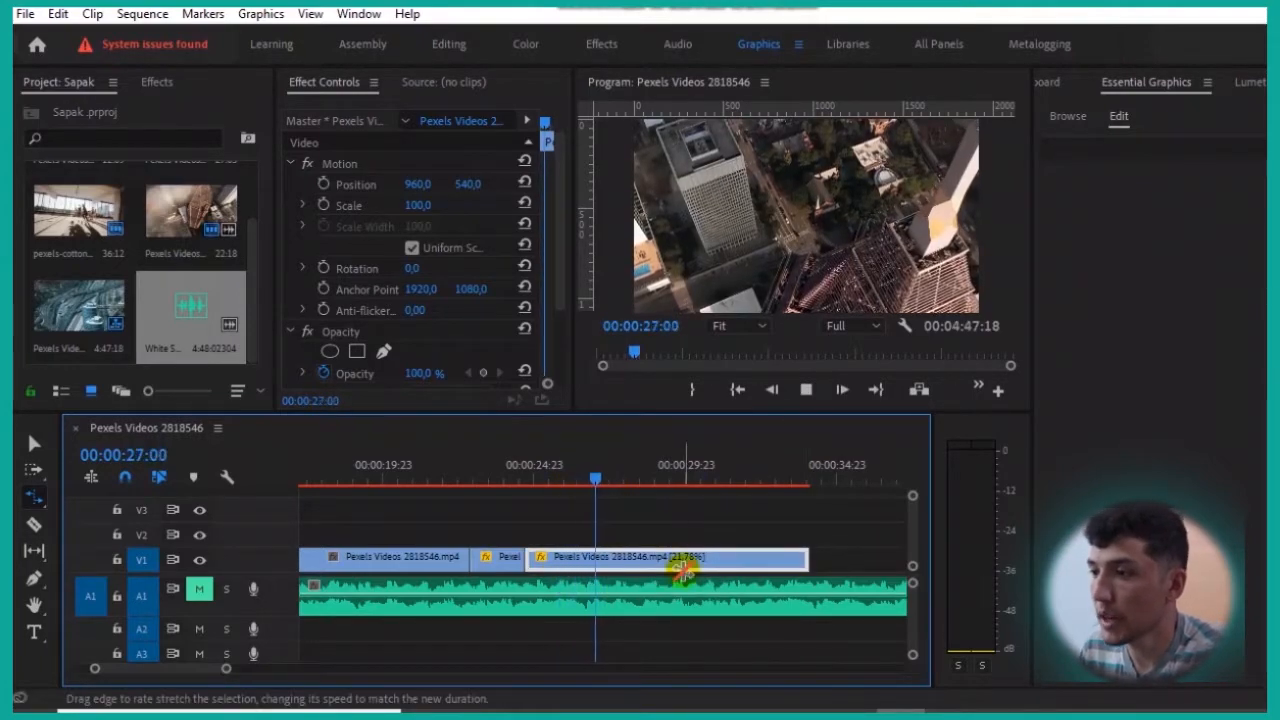
{"action": "key", "text": "space"}
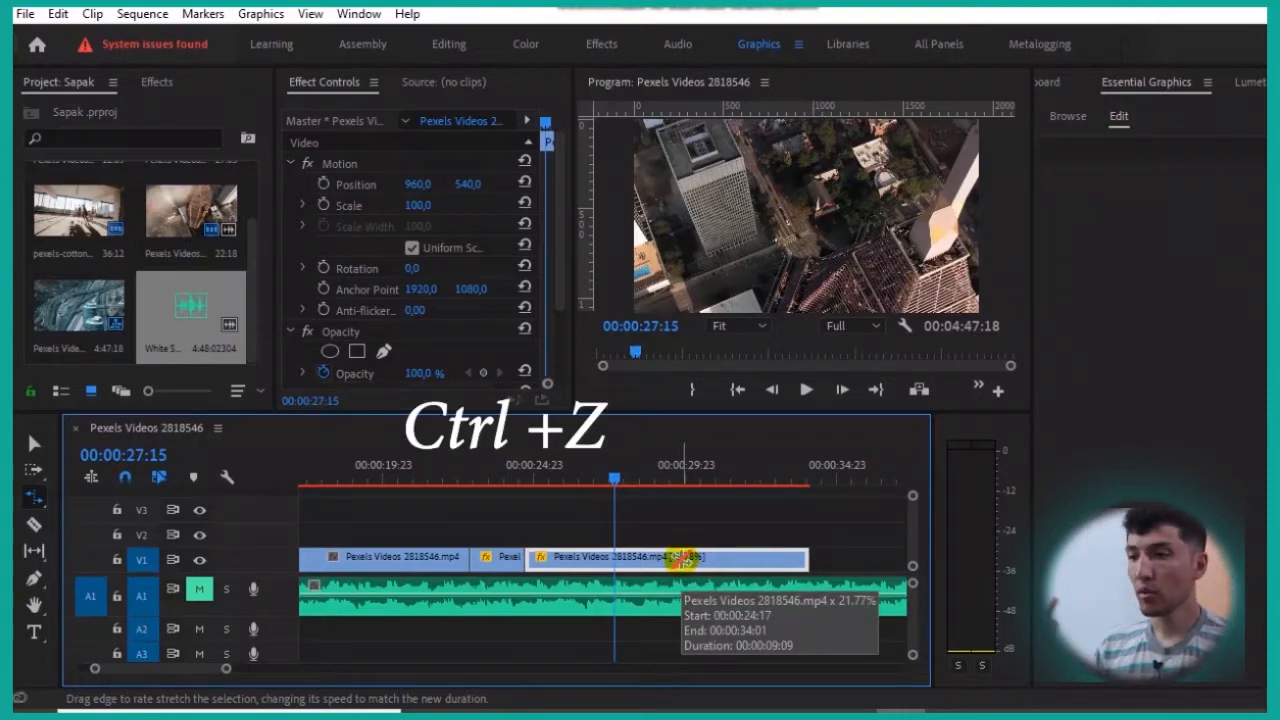
{"action": "key", "text": "ctrl+z"}
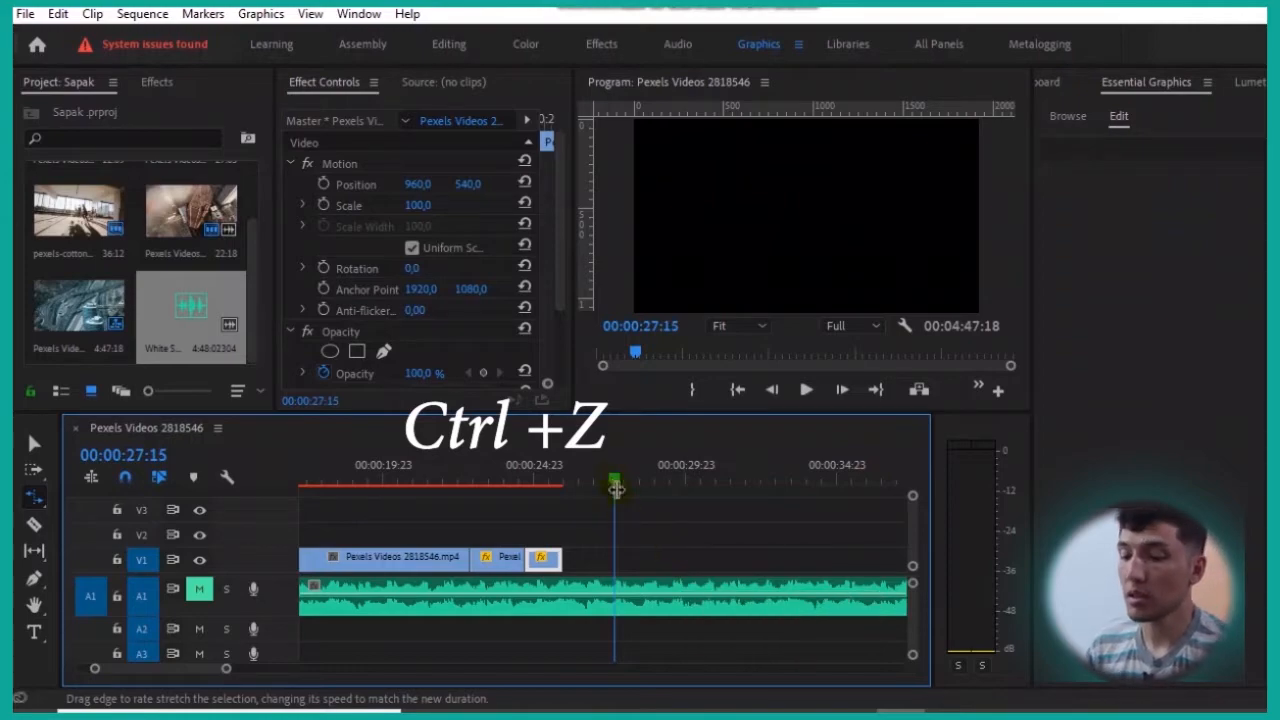
Play the sped-up clip at the end of the sequence and return the playhead to the sequence start.
{"action": "left_click_drag", "start_coordinate": [616, 488], "coordinate": [524, 484]}
{"action": "key", "text": "space"}
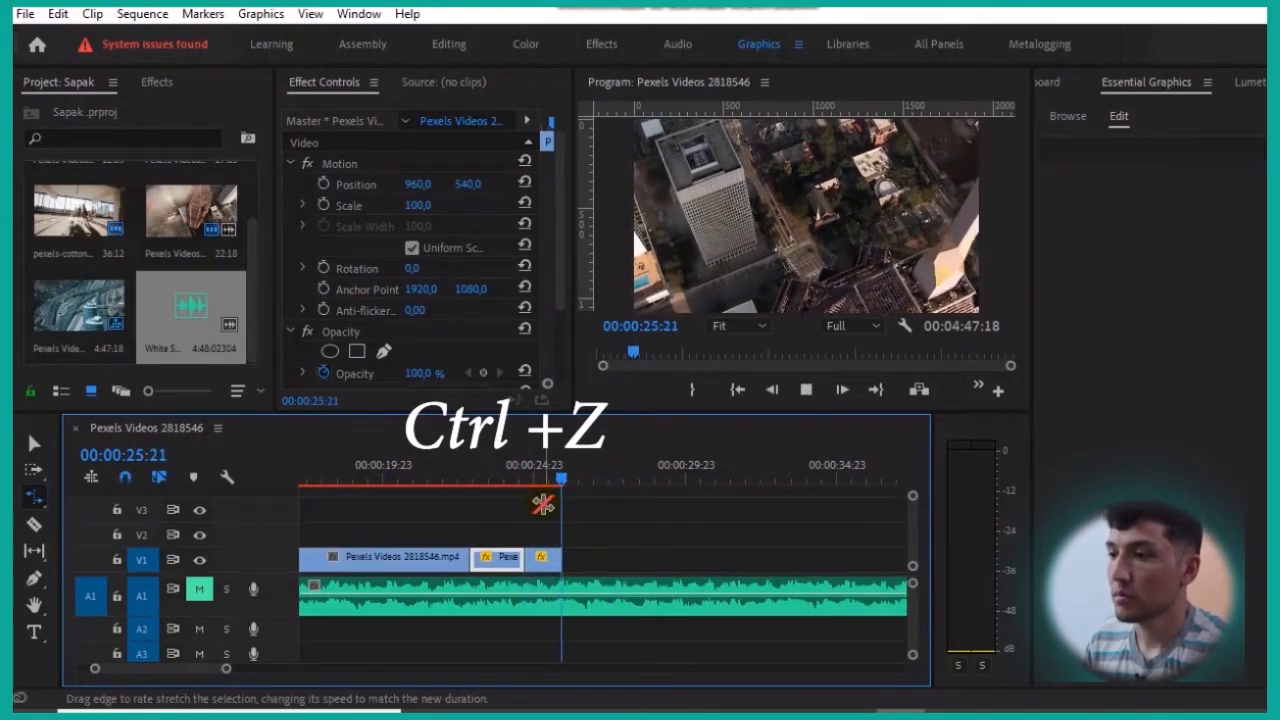
{"action": "left_click", "coordinate": [737, 389]}
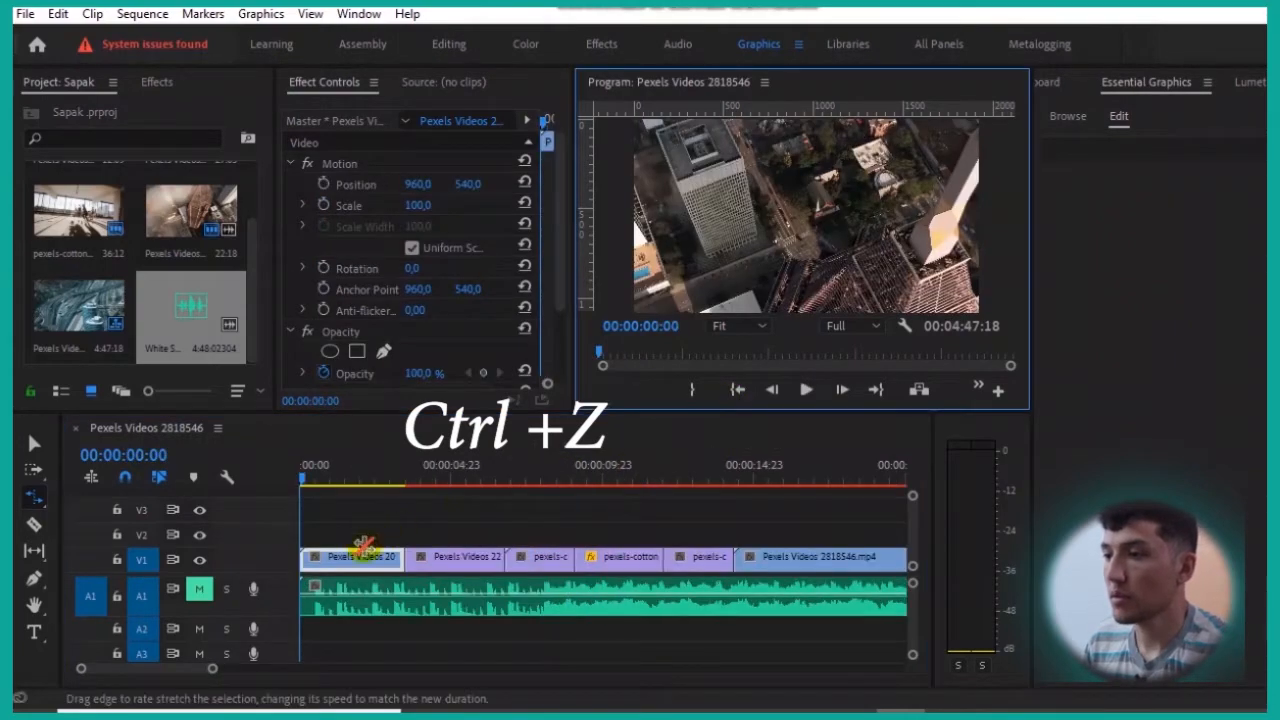
Play the sequence to find a beat and split the music clip on A1 with the Razor tool near 00:00:04:23.
{"action": "left_click", "coordinate": [34, 523]}
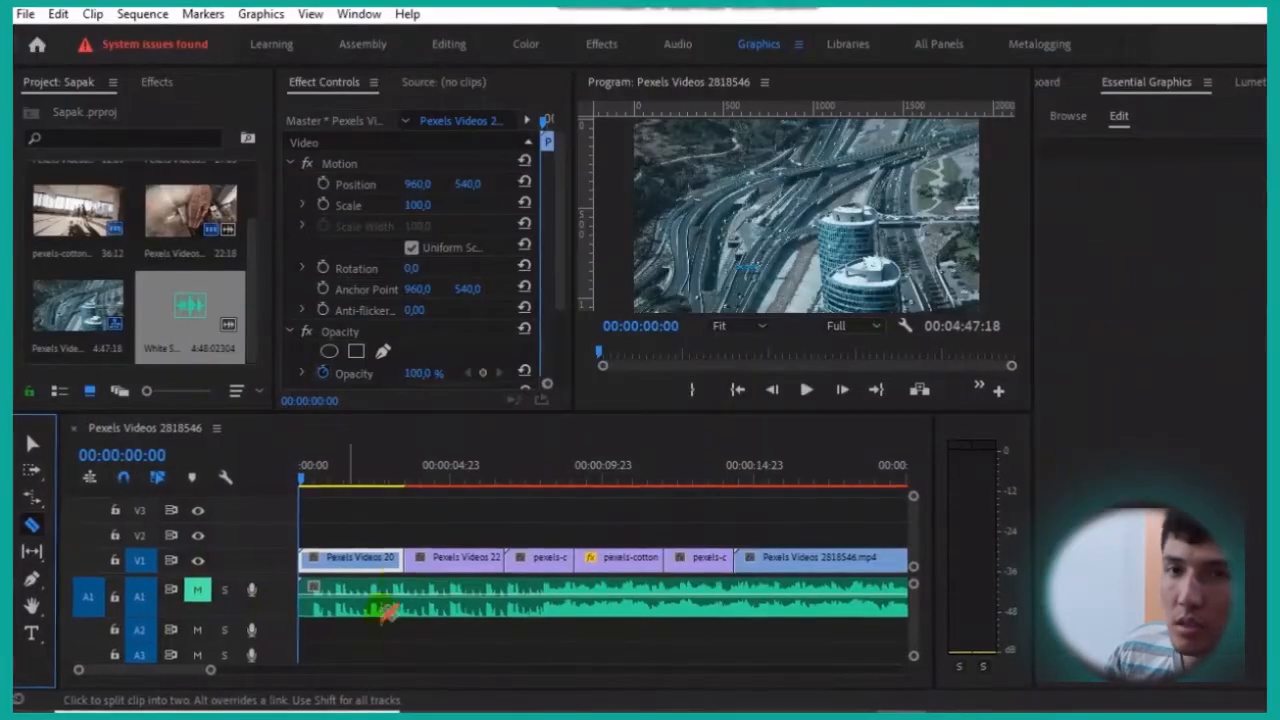
{"action": "left_click", "coordinate": [360, 478]}
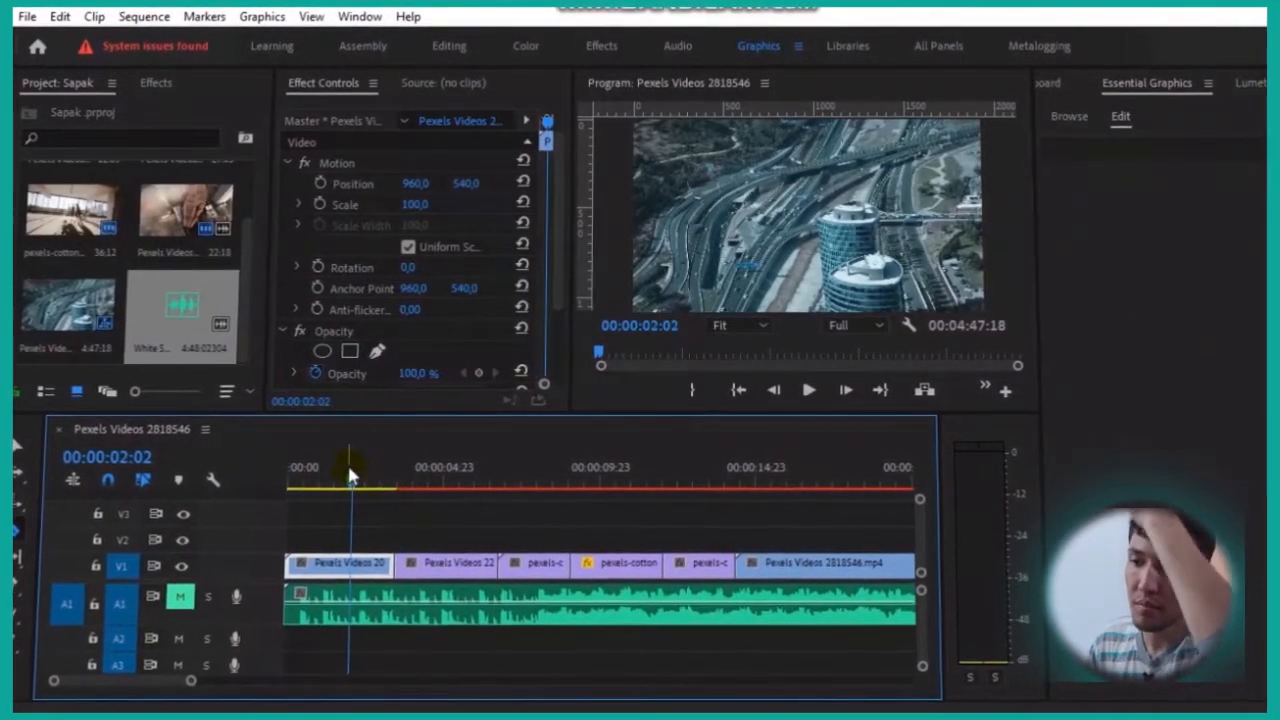
{"action": "key", "text": "="}
{"action": "key", "text": "="}
{"action": "left_click_drag", "start_coordinate": [367, 479], "coordinate": [425, 496]}
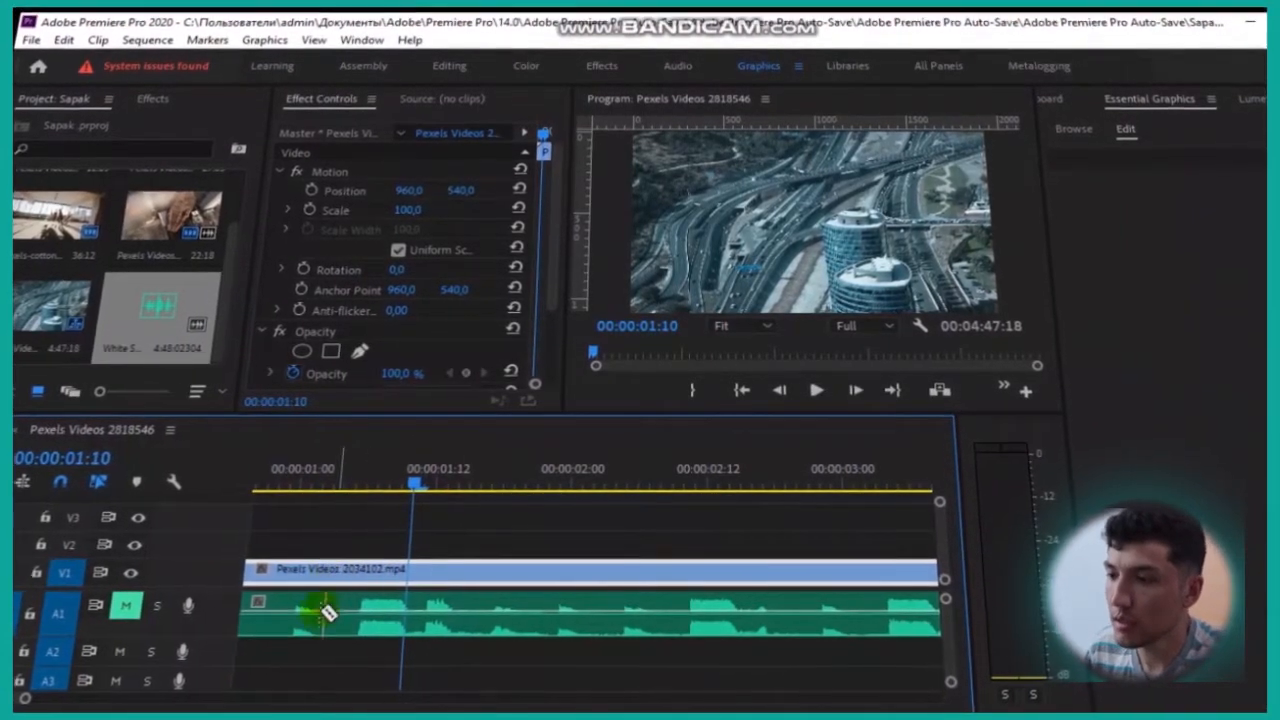
{"action": "left_click_drag", "start_coordinate": [379, 480], "coordinate": [345, 490]}
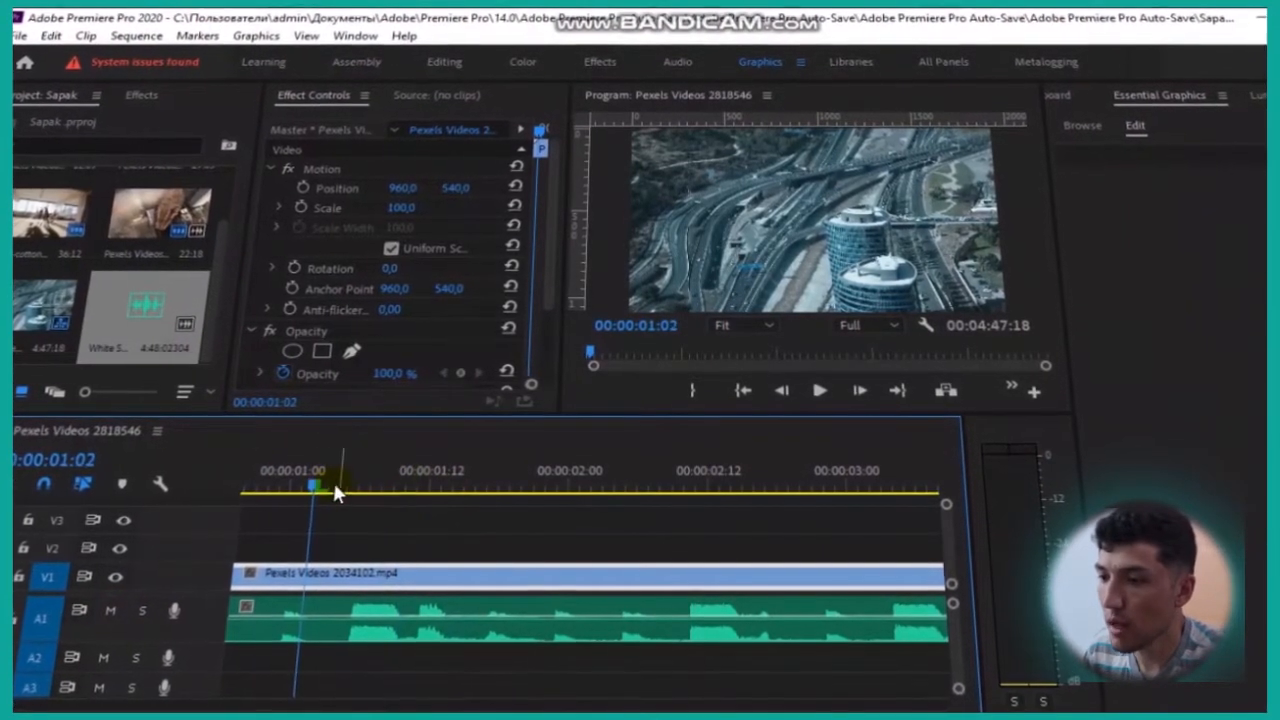
{"action": "key", "text": "minus"}
{"action": "key", "text": "space"}
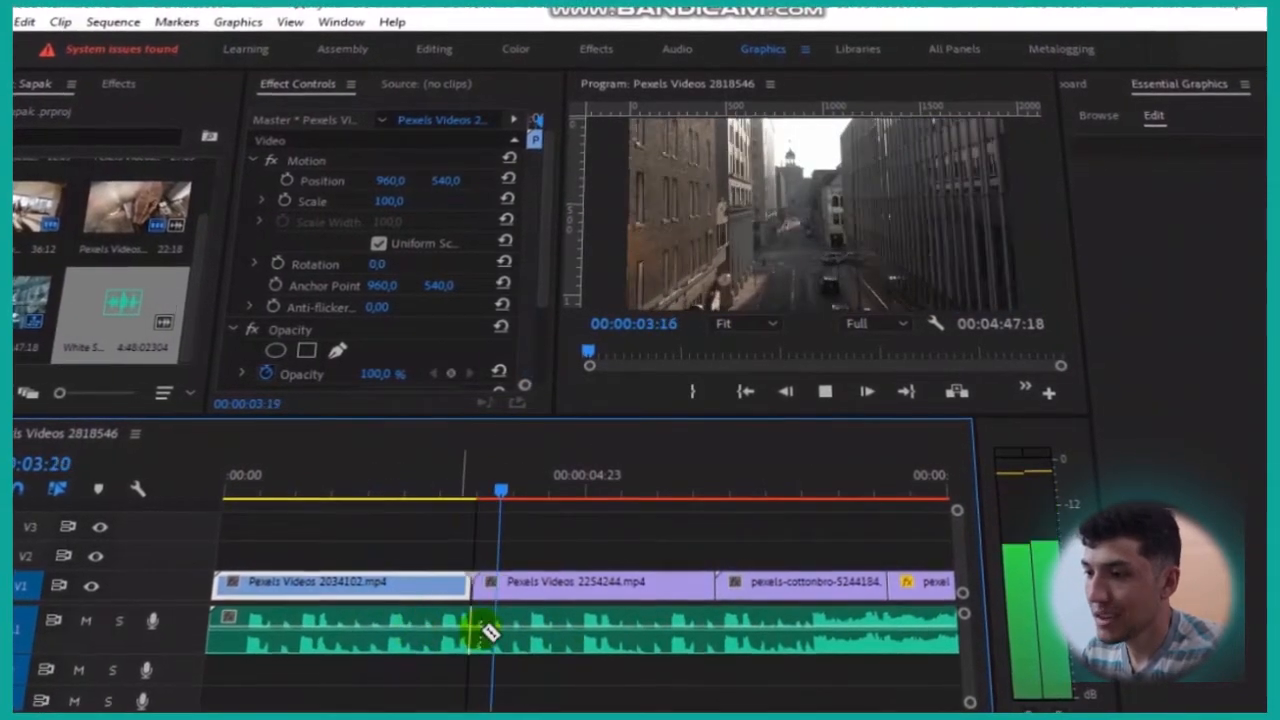
{"action": "key", "text": "space"}
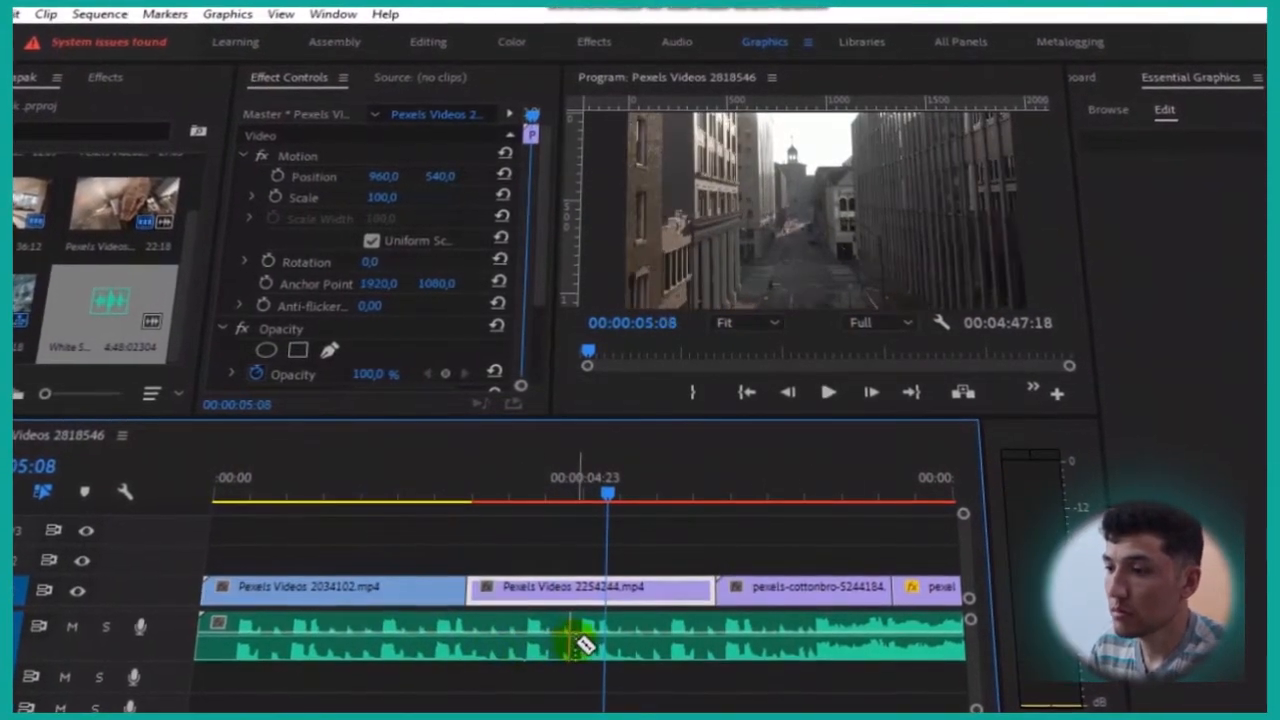
{"action": "left_click", "coordinate": [578, 645]}
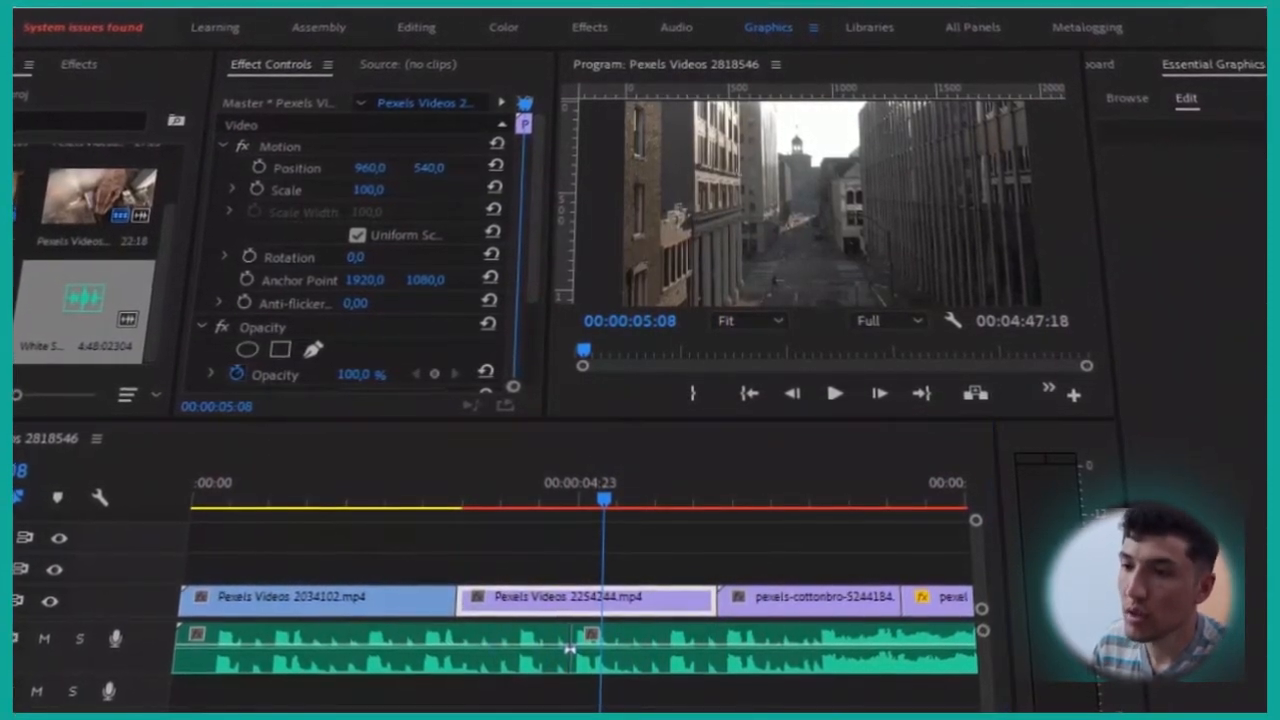
Delete the part of the music before the cut and close the gap so the remaining music starts with the sequence.
{"action": "left_click", "coordinate": [492, 663]}
{"action": "left_click", "coordinate": [653, 686]}
{"action": "left_click", "coordinate": [500, 668]}
{"action": "left_click", "coordinate": [652, 669]}
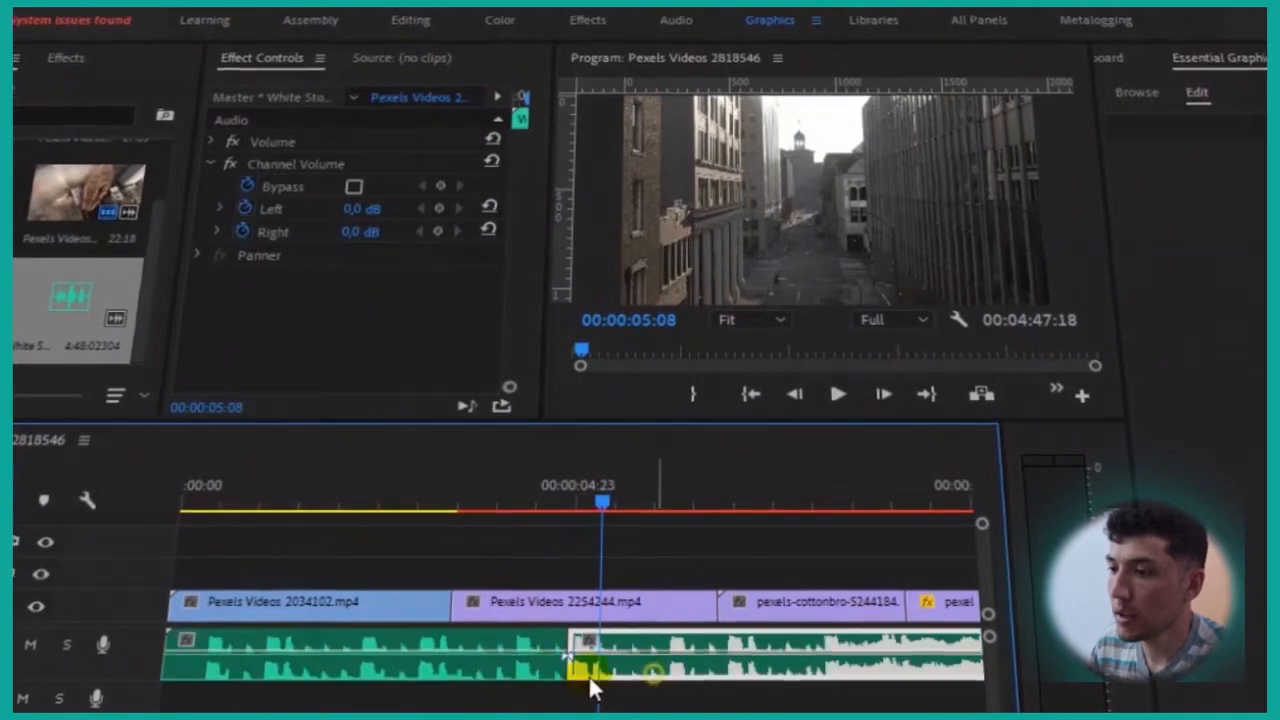
{"action": "left_click", "coordinate": [498, 663]}
{"action": "left_click", "coordinate": [609, 672]}
{"action": "left_click", "coordinate": [474, 645]}
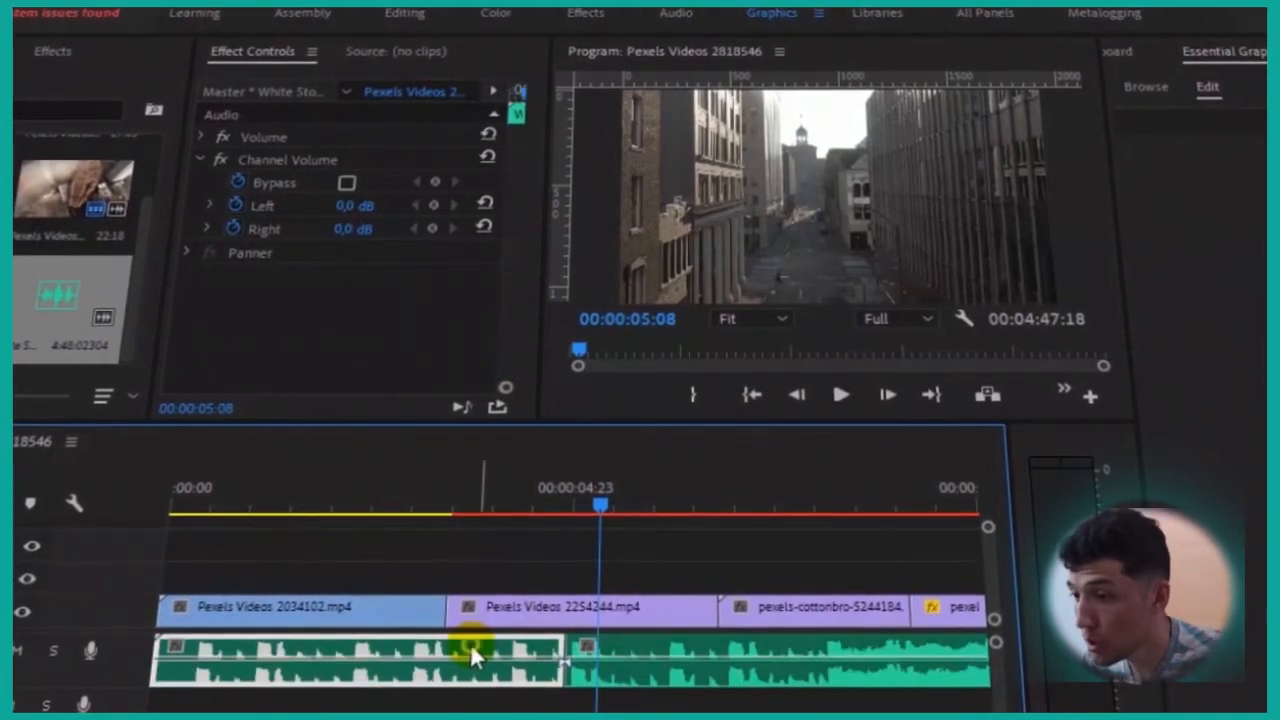
{"action": "key", "text": "Delete"}
{"action": "left_click", "coordinate": [418, 670]}
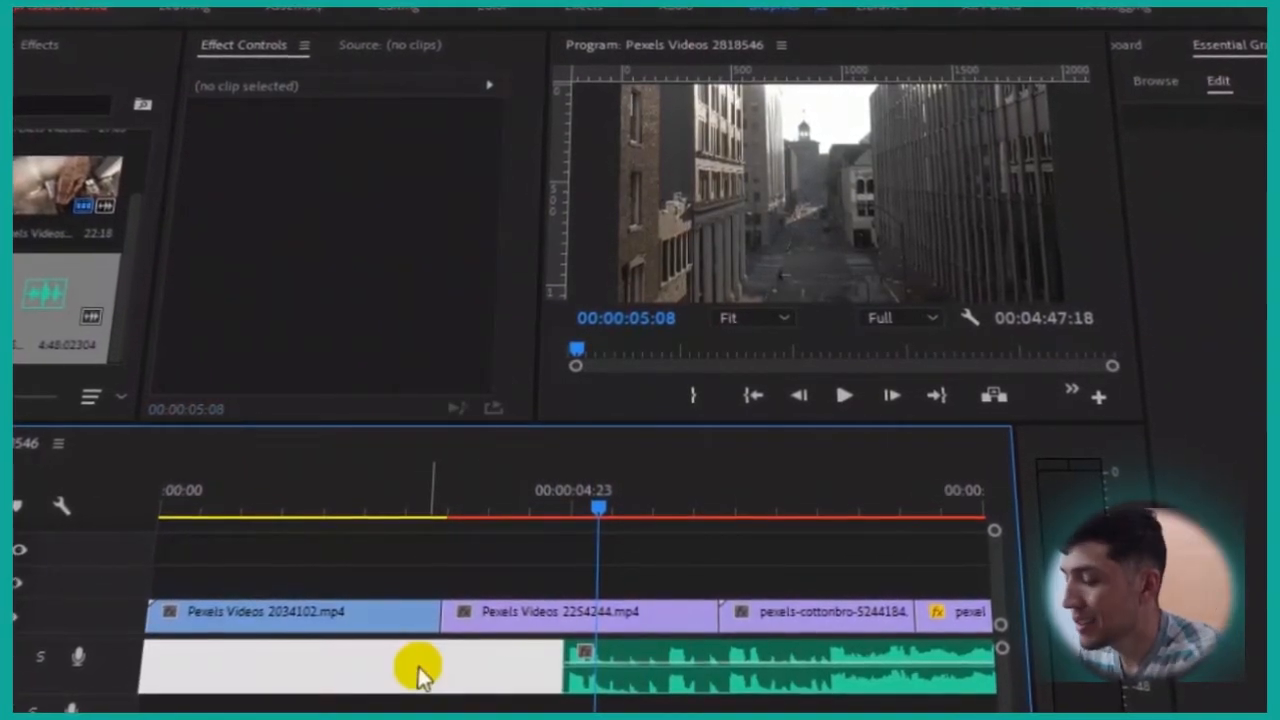
{"action": "key", "text": "Delete"}
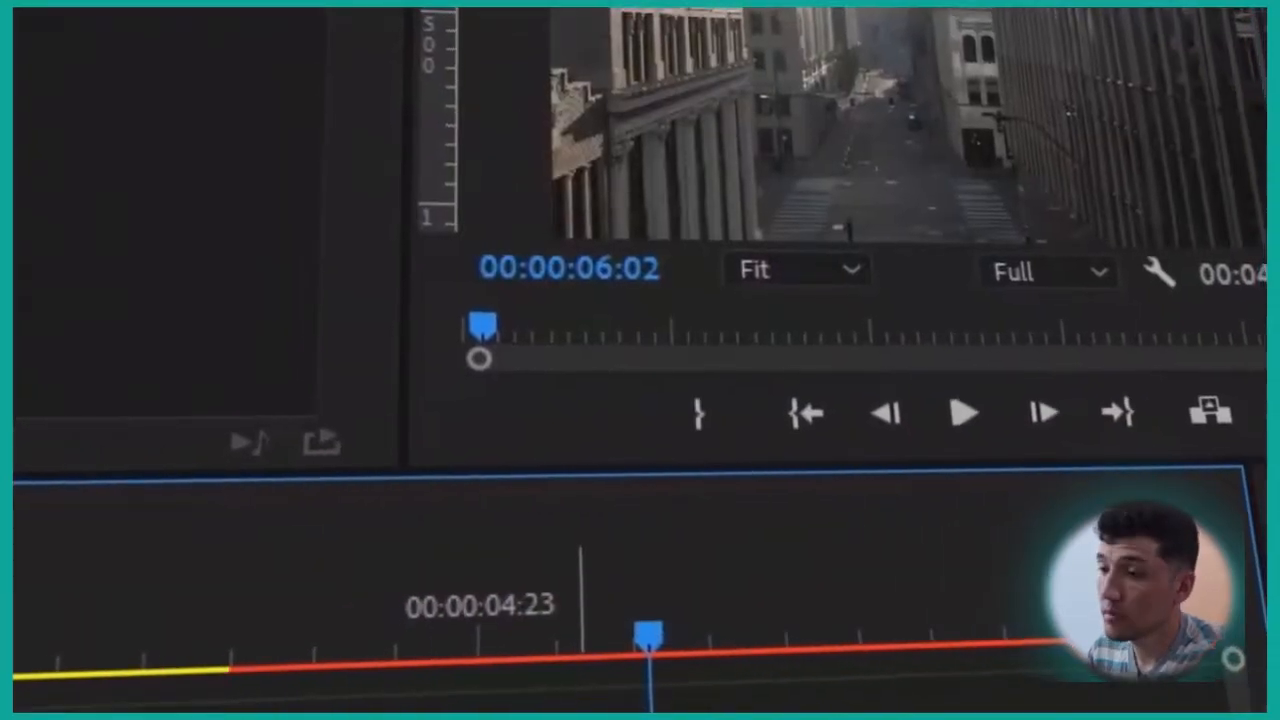
Play the sequence from the start to check the shortened music against the change from the first to the second clip.
{"action": "left_click", "coordinate": [434, 686]}
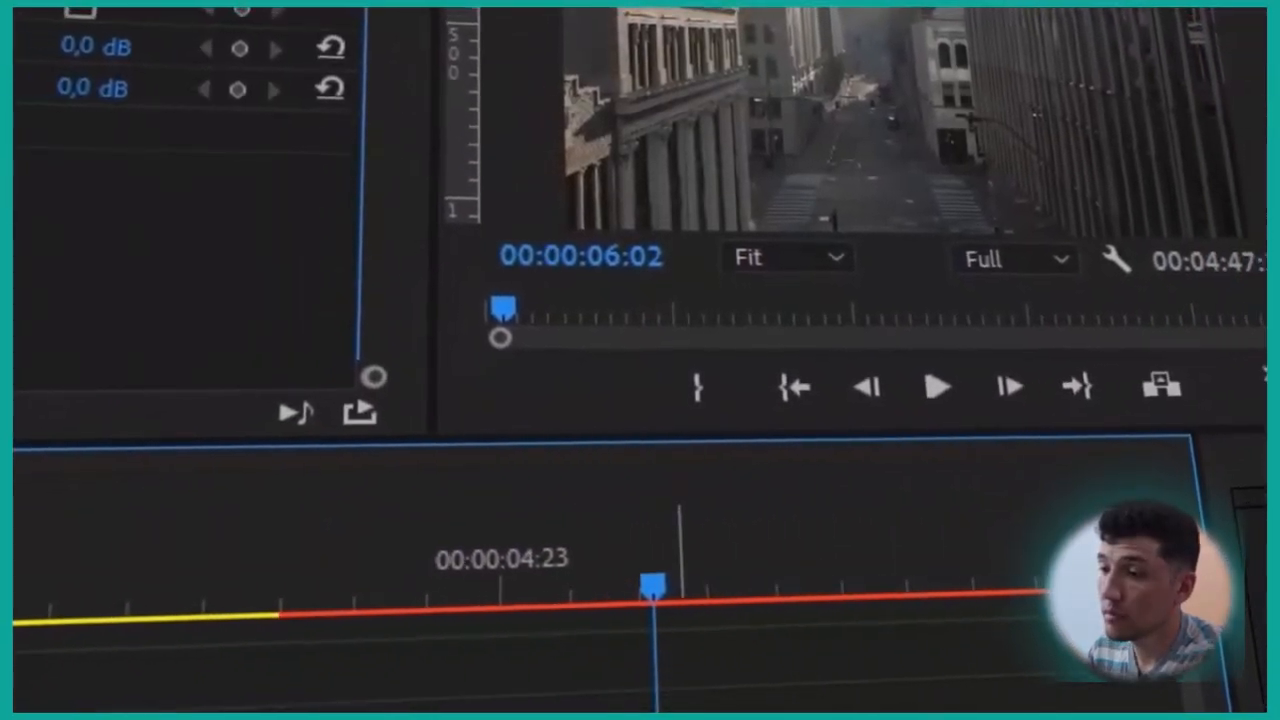
{"action": "left_click", "coordinate": [57, 457]}
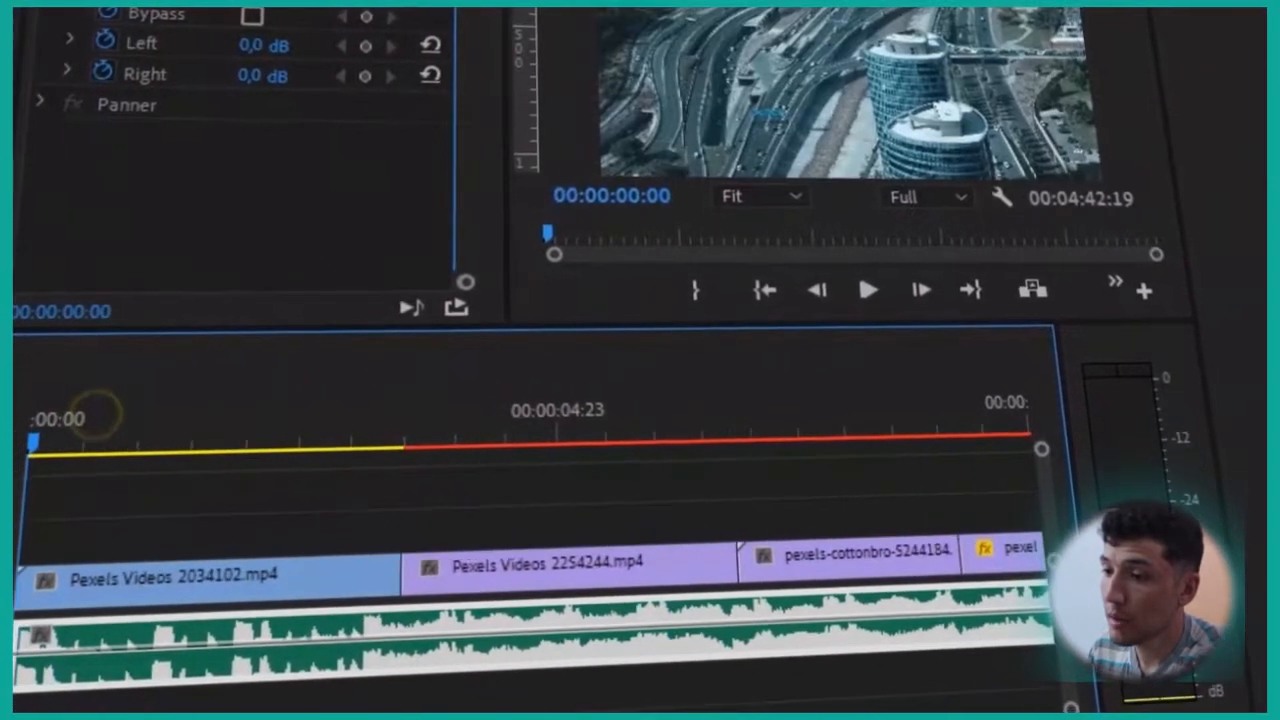
{"action": "key", "text": "space"}
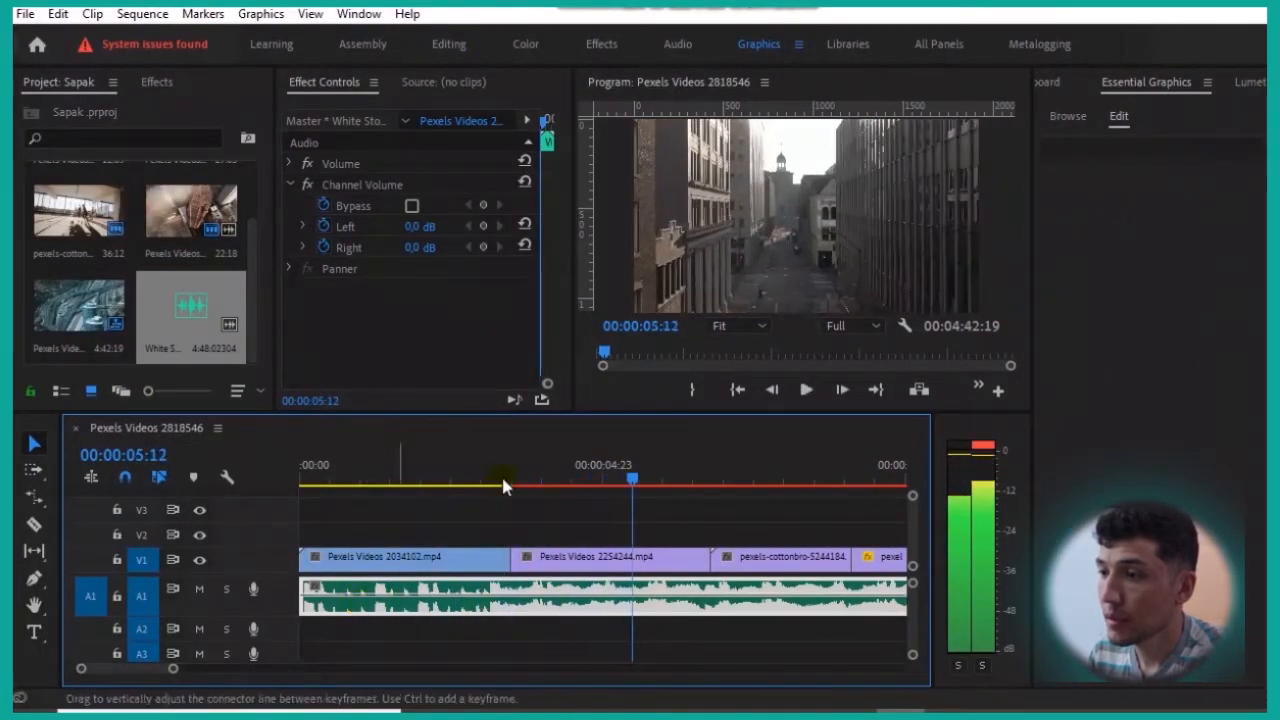
{"action": "left_click_drag", "start_coordinate": [503, 473], "coordinate": [471, 485]}
{"action": "key", "text": "space"}
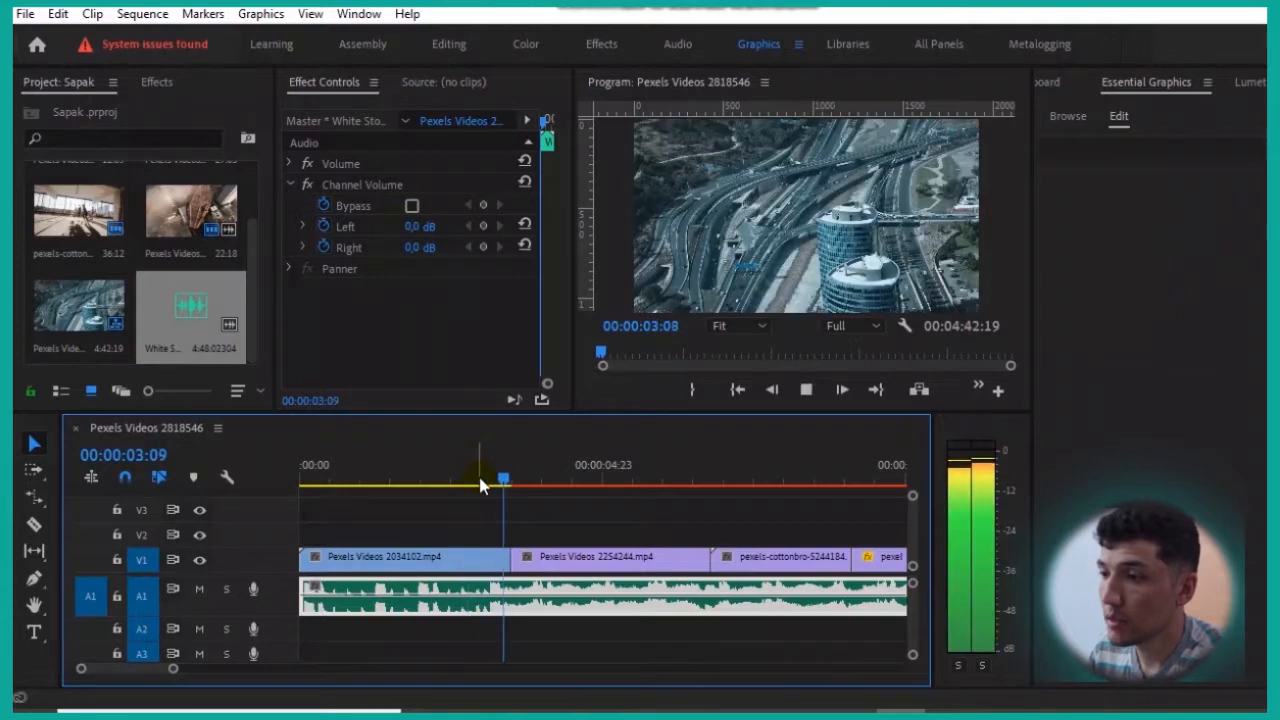
Shift the music clip slightly later on A1 and extend its beginning back to the sequence start.
{"action": "left_click_drag", "start_coordinate": [443, 600], "coordinate": [456, 617]}
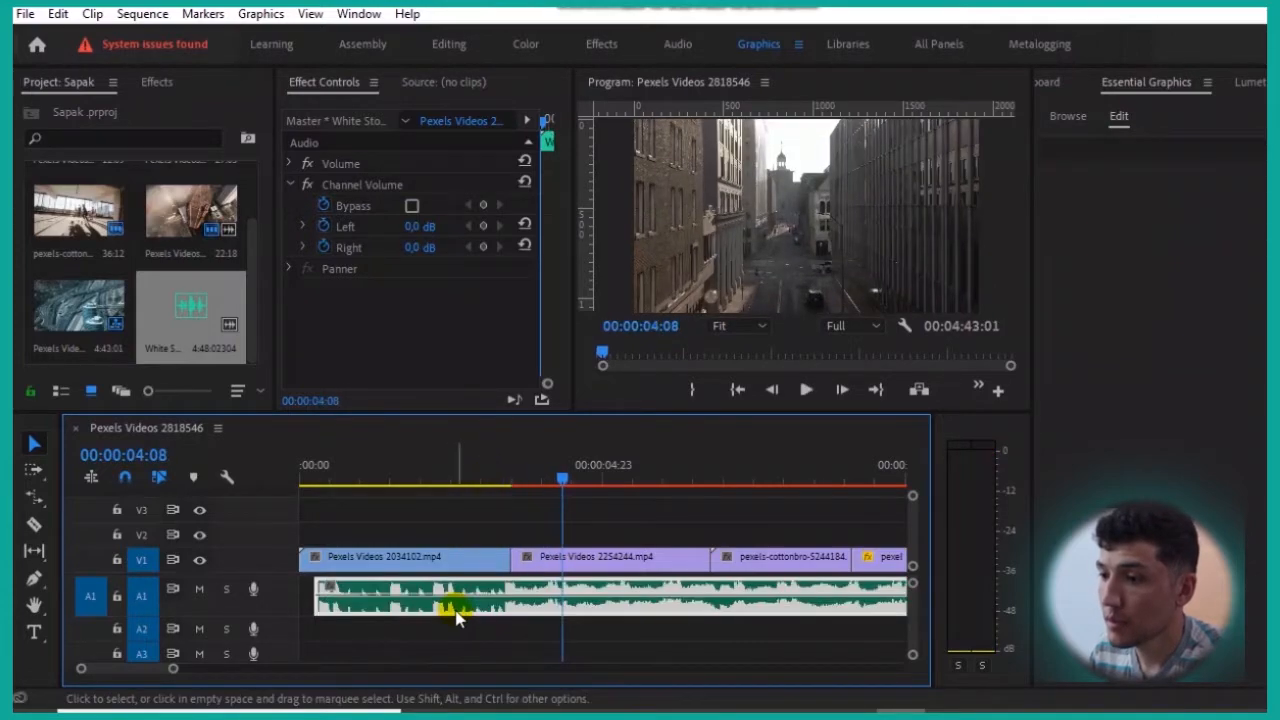
{"action": "left_click", "coordinate": [308, 606]}
{"action": "left_click", "coordinate": [330, 608]}
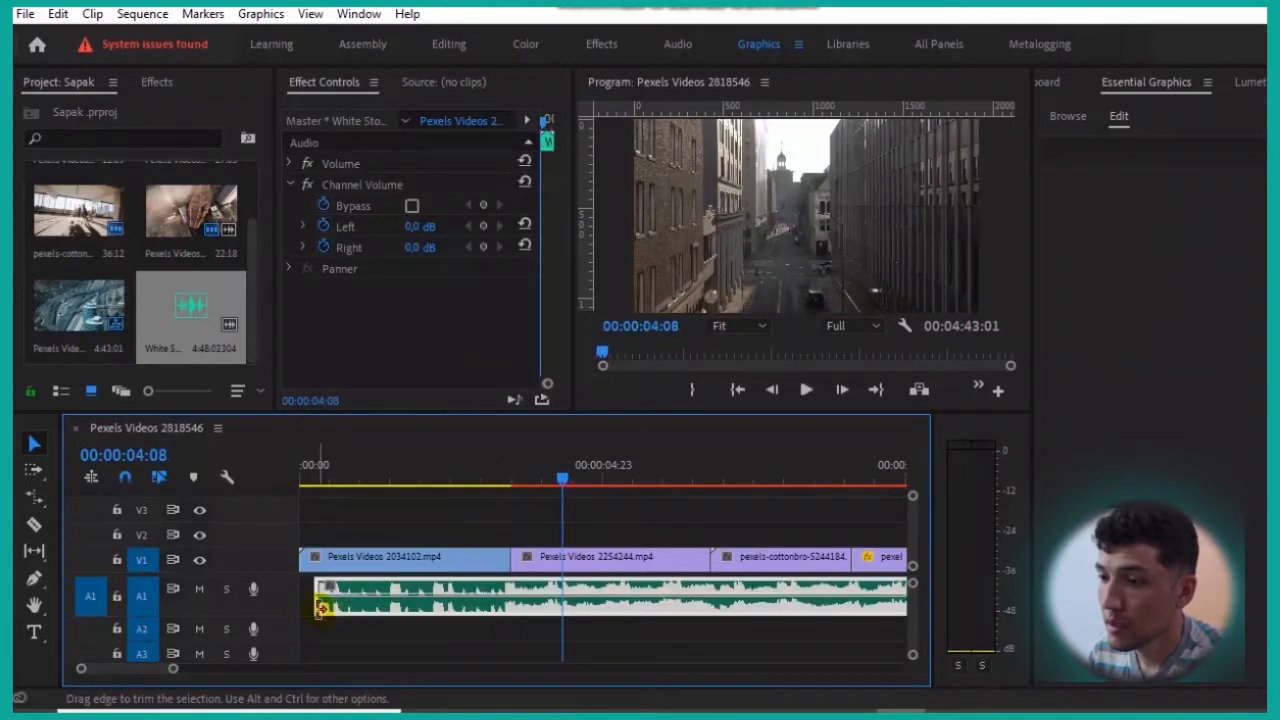
{"action": "left_click_drag", "start_coordinate": [316, 607], "coordinate": [293, 614]}
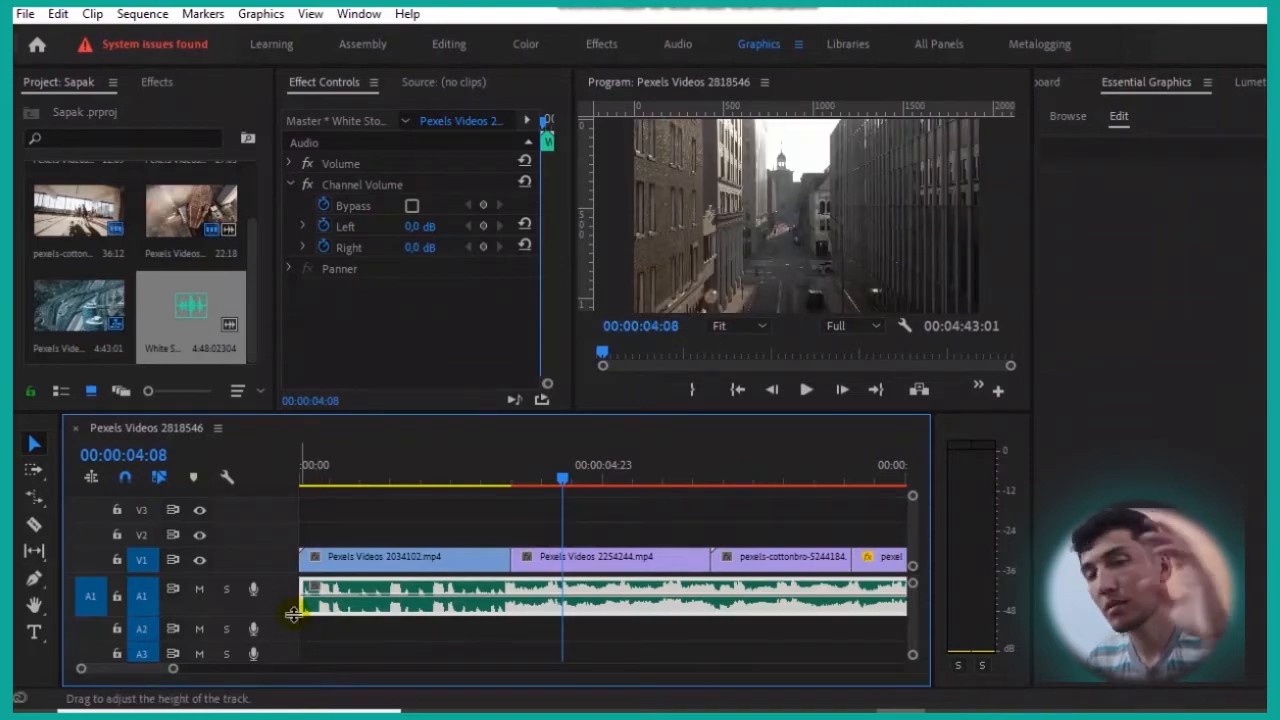
Play the sequence from the start to check how the clip changes match the music beats.
{"action": "left_click_drag", "start_coordinate": [549, 466], "coordinate": [255, 508]}
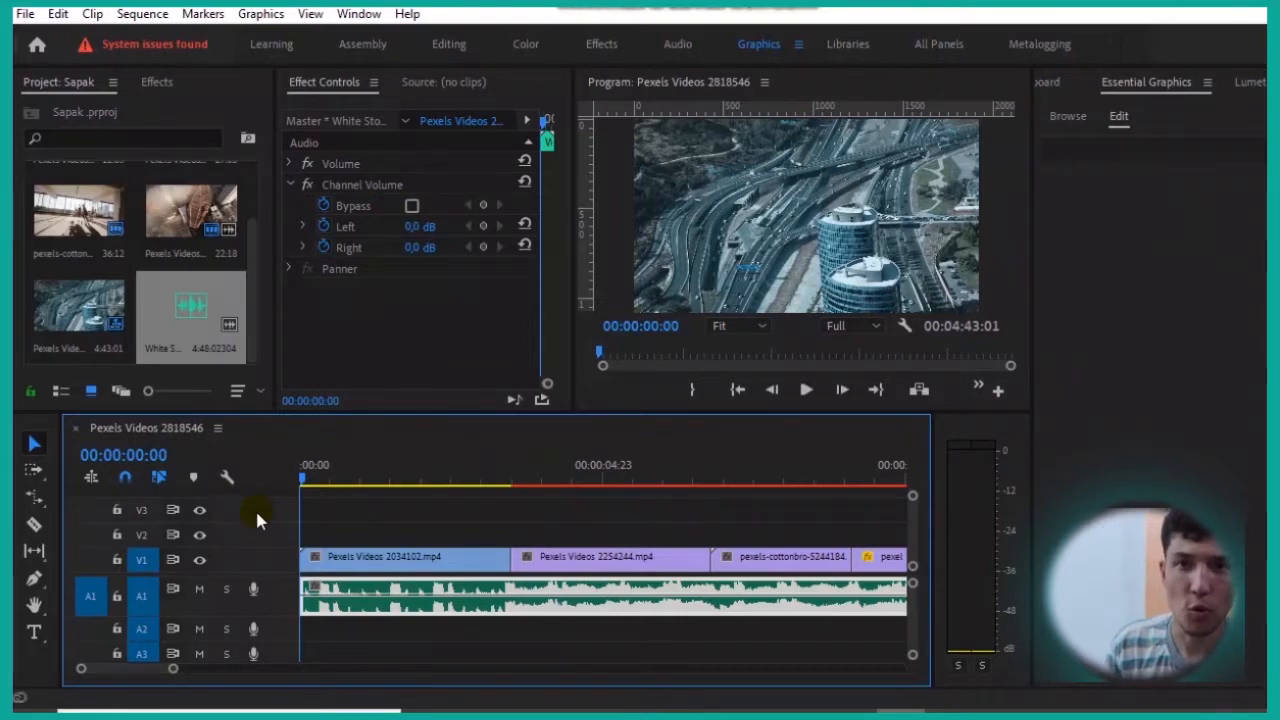
{"action": "key", "text": "space"}
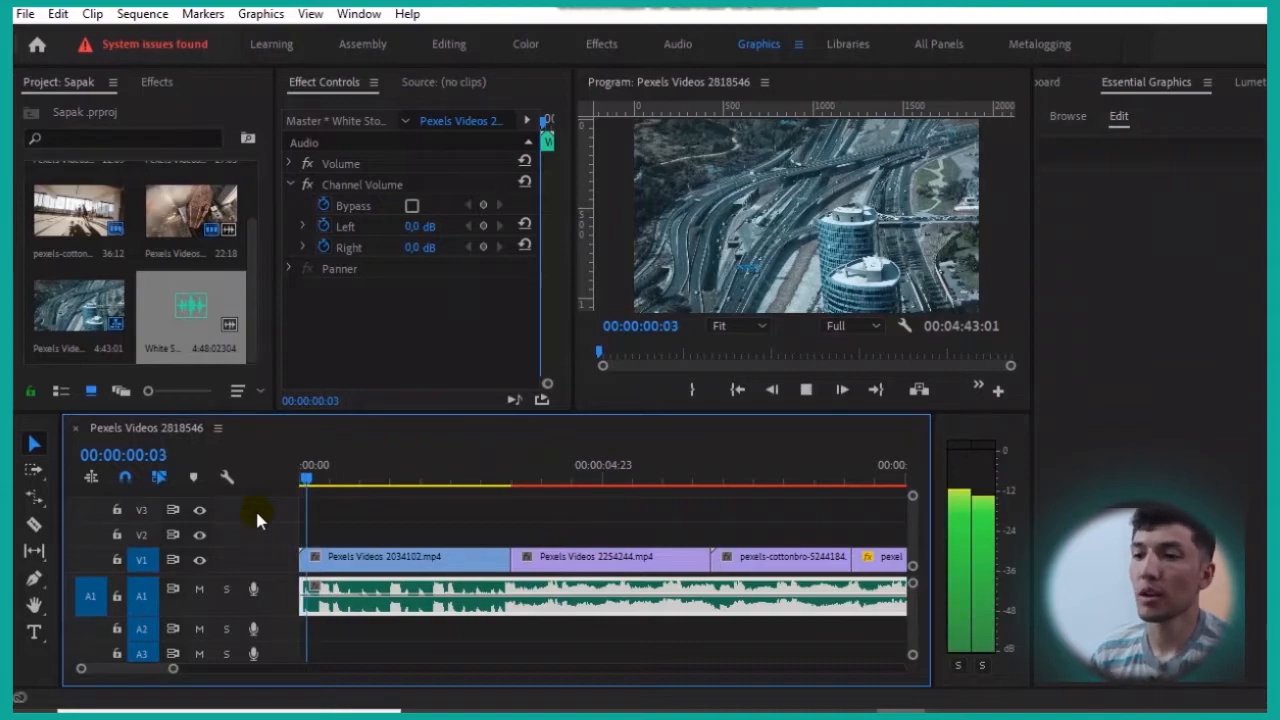
{"action": "scroll", "coordinate": [440, 558], "scroll_direction": "down", "scroll_amount": 1, "text": "alt"}
{"action": "scroll", "coordinate": [445, 565], "scroll_direction": "down", "scroll_amount": 3, "text": "alt"}
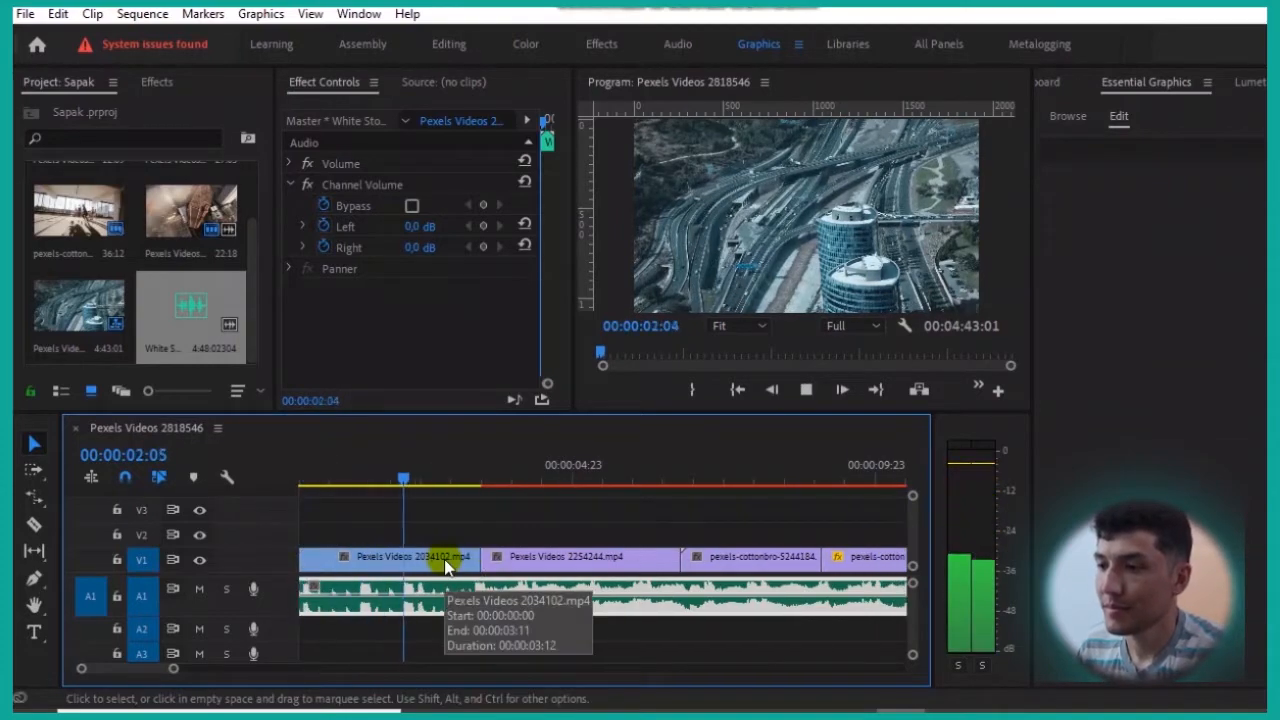
{"action": "key", "text": "="}
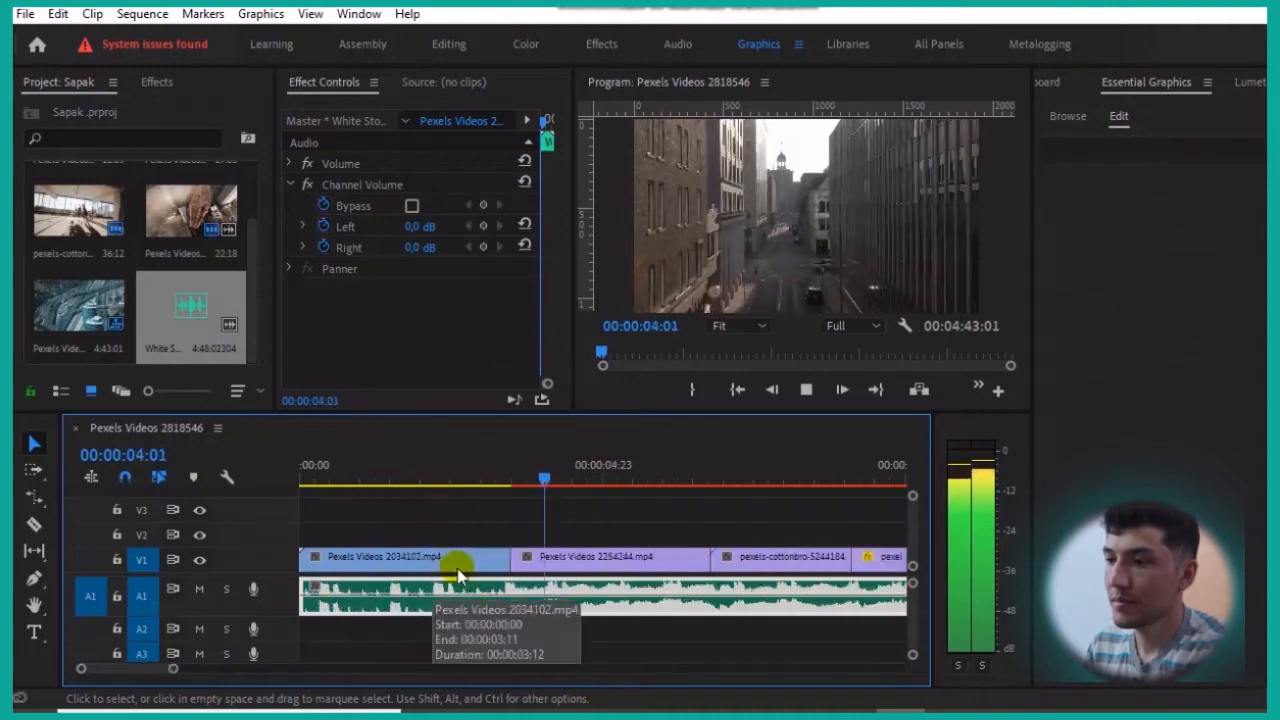
{"action": "left_click", "coordinate": [556, 564]}
{"action": "key", "text": "-"}
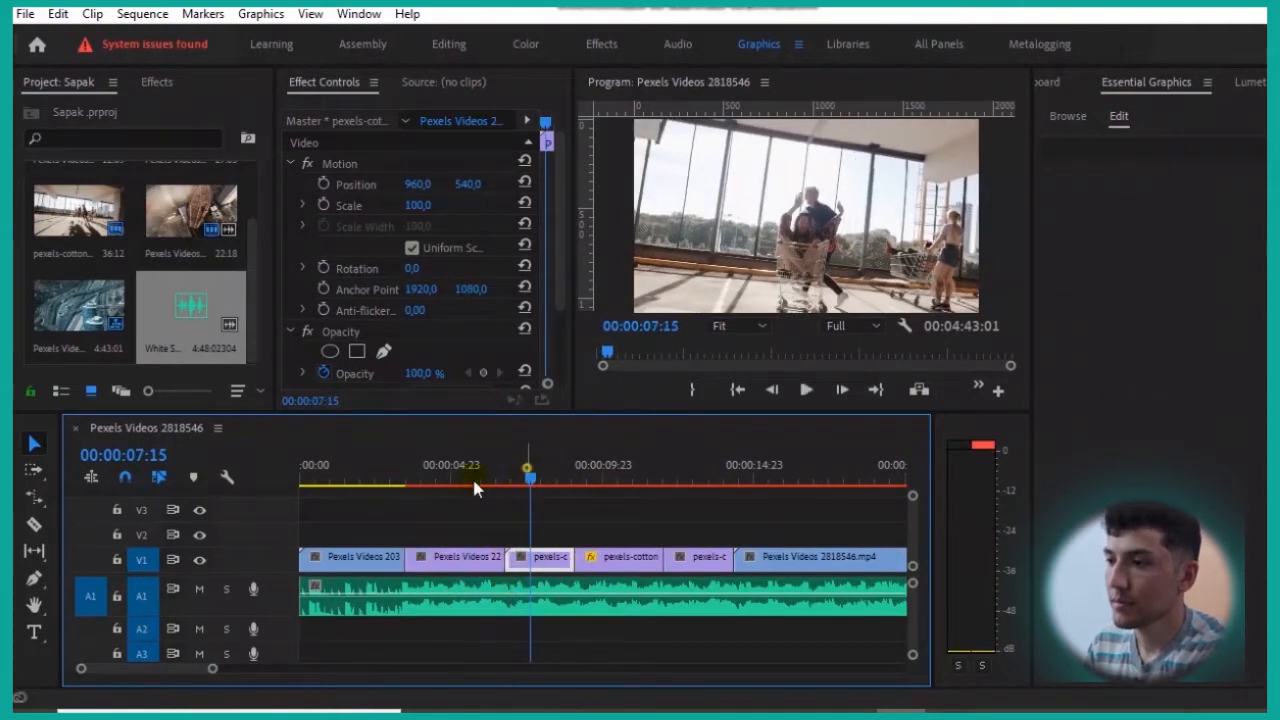
{"action": "left_click_drag", "start_coordinate": [472, 480], "coordinate": [390, 487]}
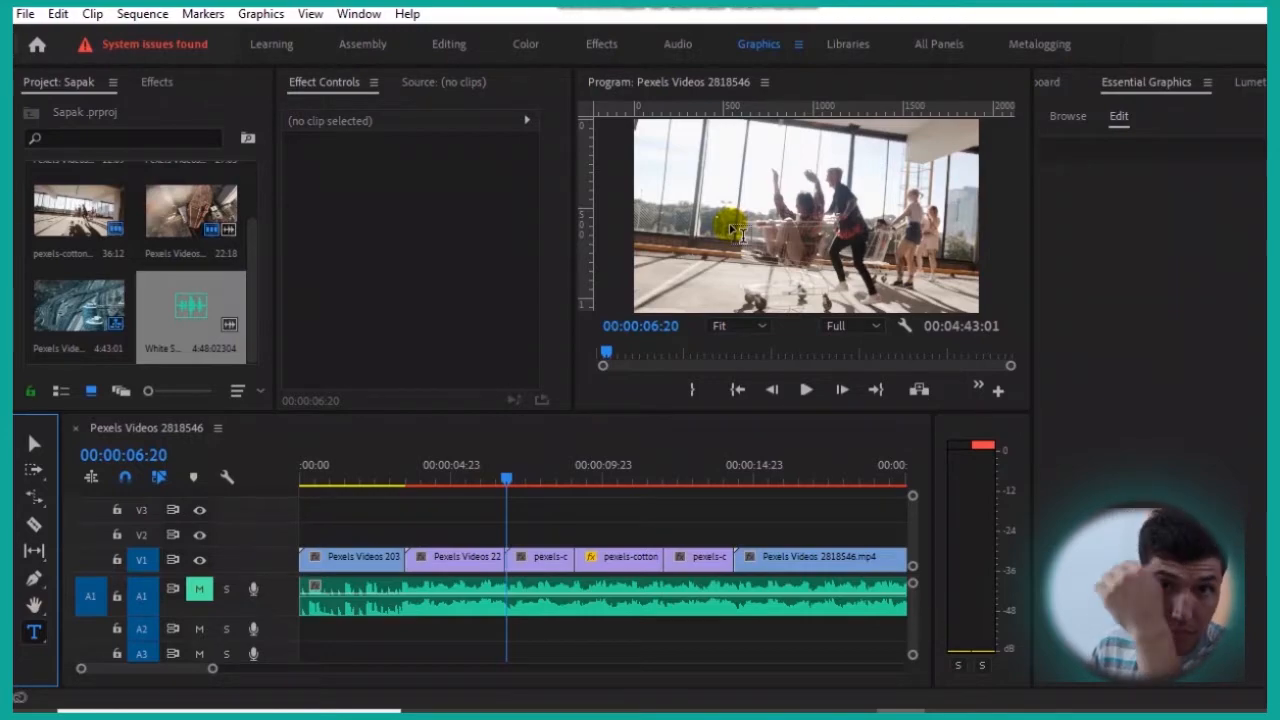
Create an empty text graphic on V2 with the Type tool, move it over the second video clip and trim it to that clip's length.
{"action": "left_click", "coordinate": [734, 231]}
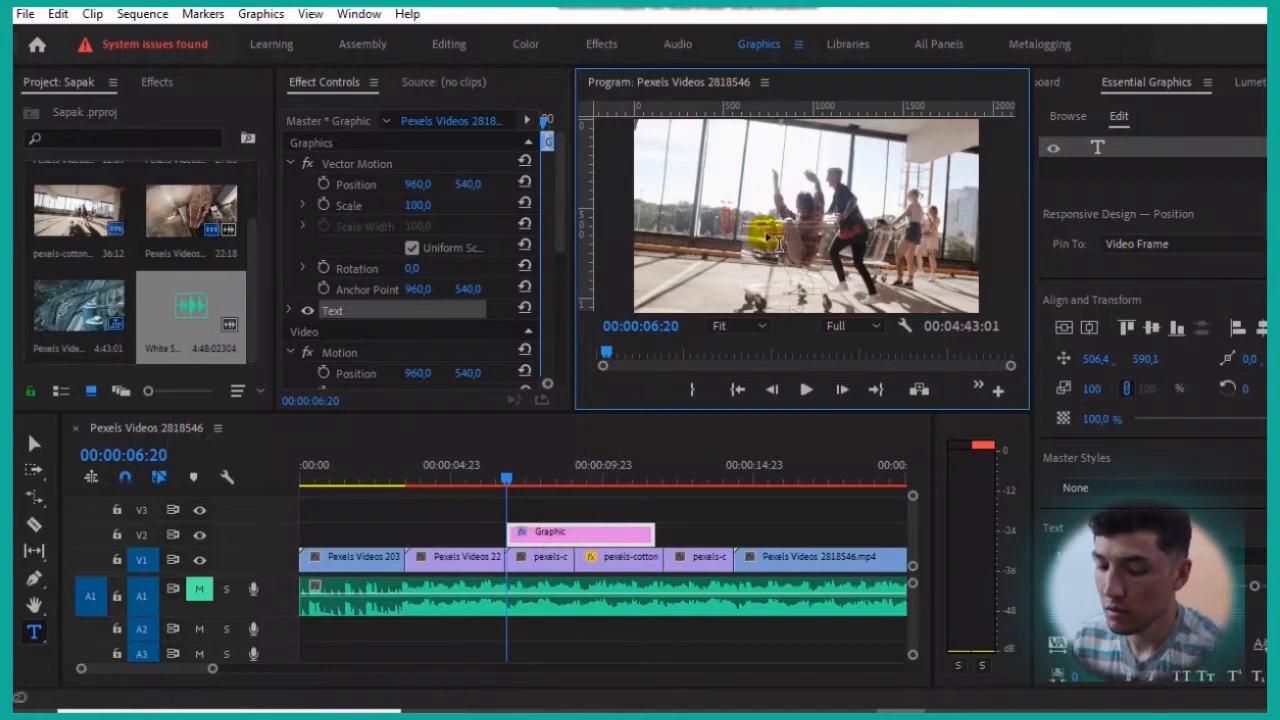
{"action": "left_click_drag", "start_coordinate": [443, 478], "coordinate": [417, 500]}
{"action": "left_click_drag", "start_coordinate": [520, 533], "coordinate": [437, 537]}
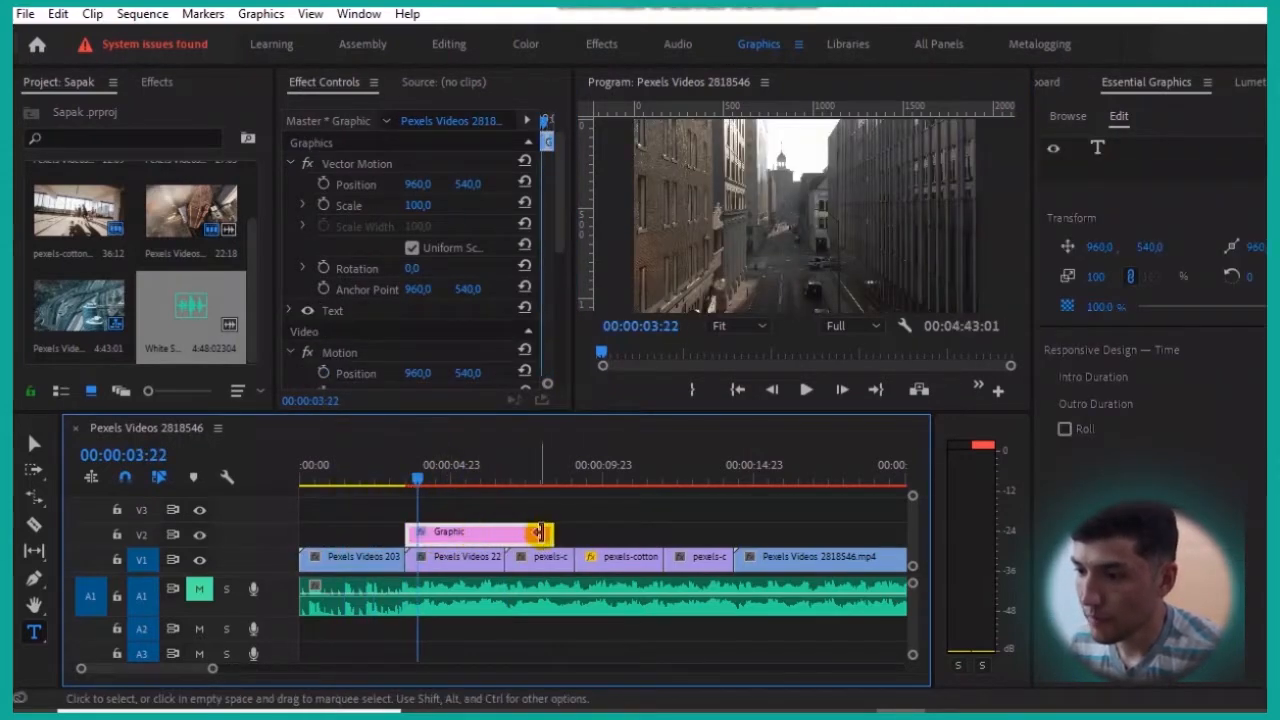
{"action": "left_click_drag", "start_coordinate": [540, 532], "coordinate": [414, 532]}
{"action": "mouse_move", "coordinate": [498, 531]}
{"action": "left_mouse_down"}
{"action": "mouse_move", "coordinate": [609, 531]}
{"action": "mouse_move", "coordinate": [500, 532]}
{"action": "left_mouse_up"}
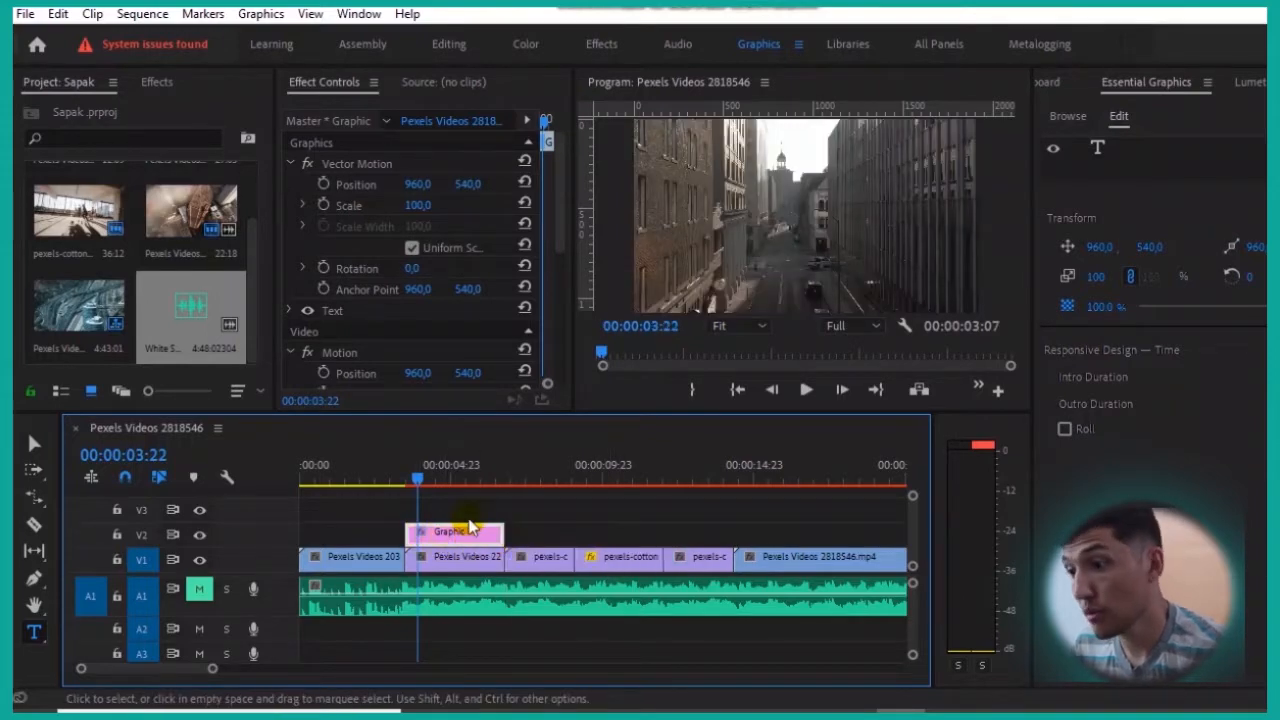
Enter the text "Gaty owadan" in the graphic's text layer.
{"action": "left_click", "coordinate": [1103, 150]}
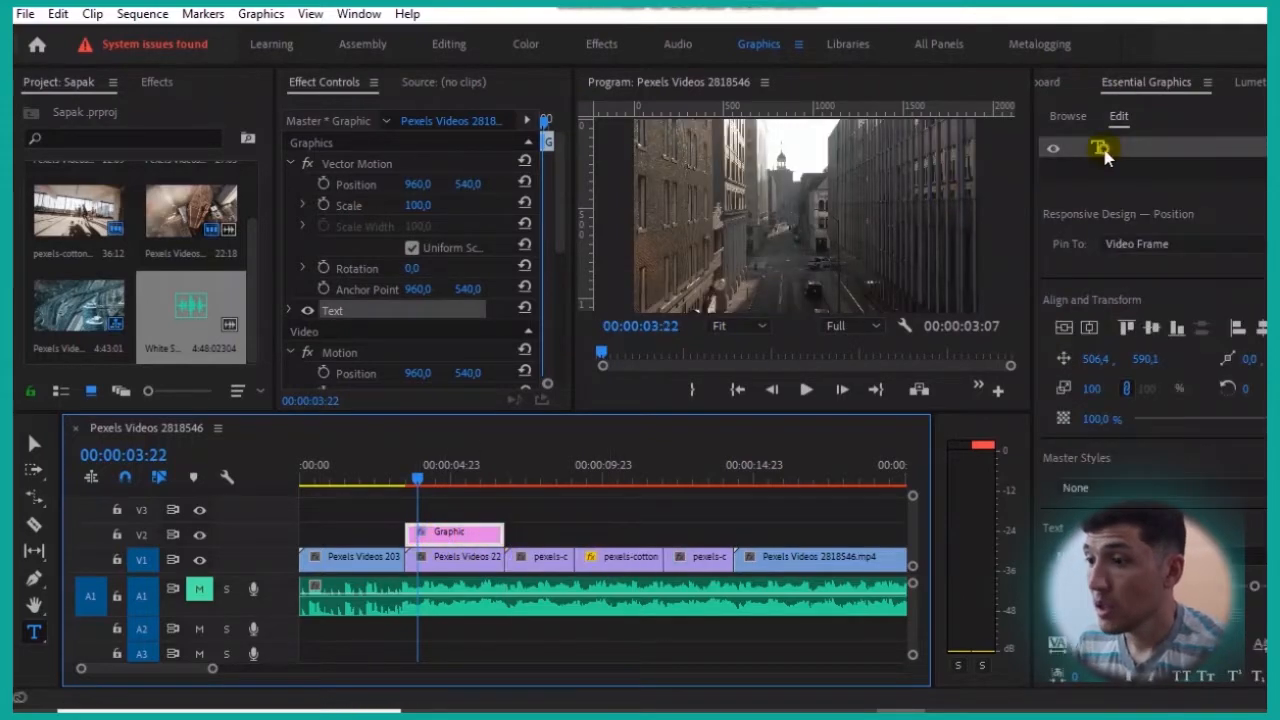
{"action": "left_click", "coordinate": [726, 220]}
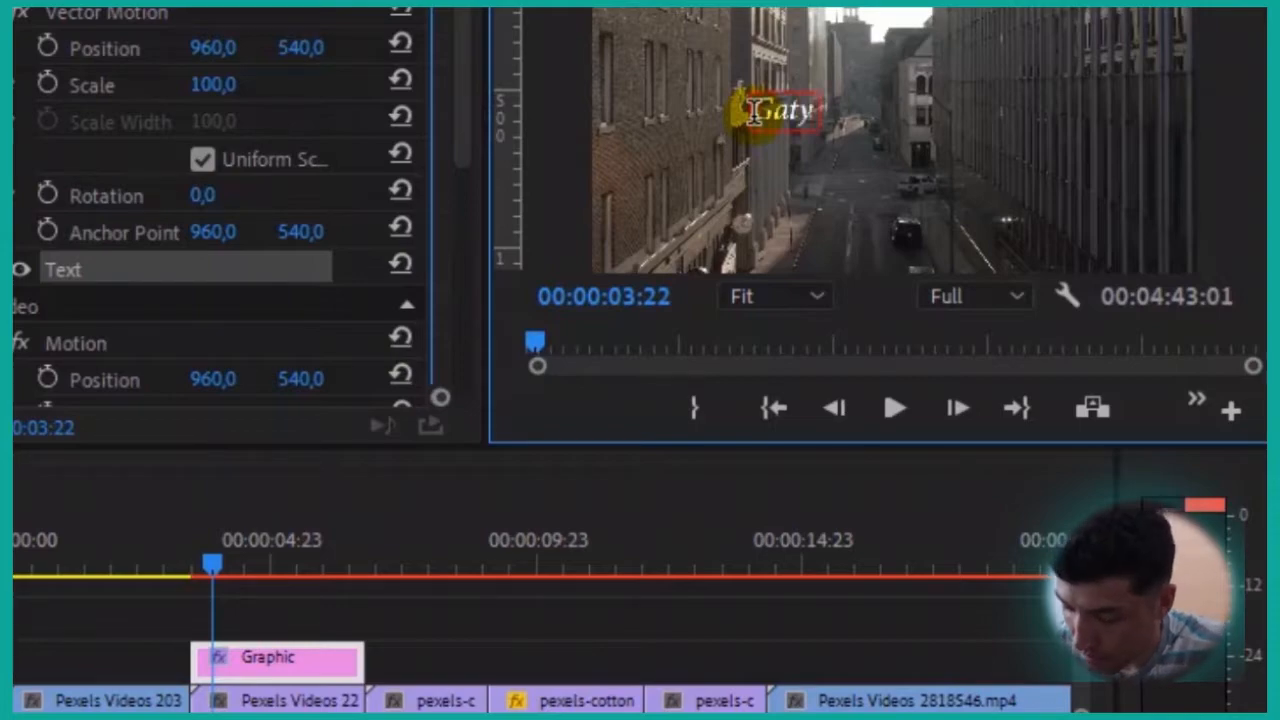
{"action": "type", "text": "O"}
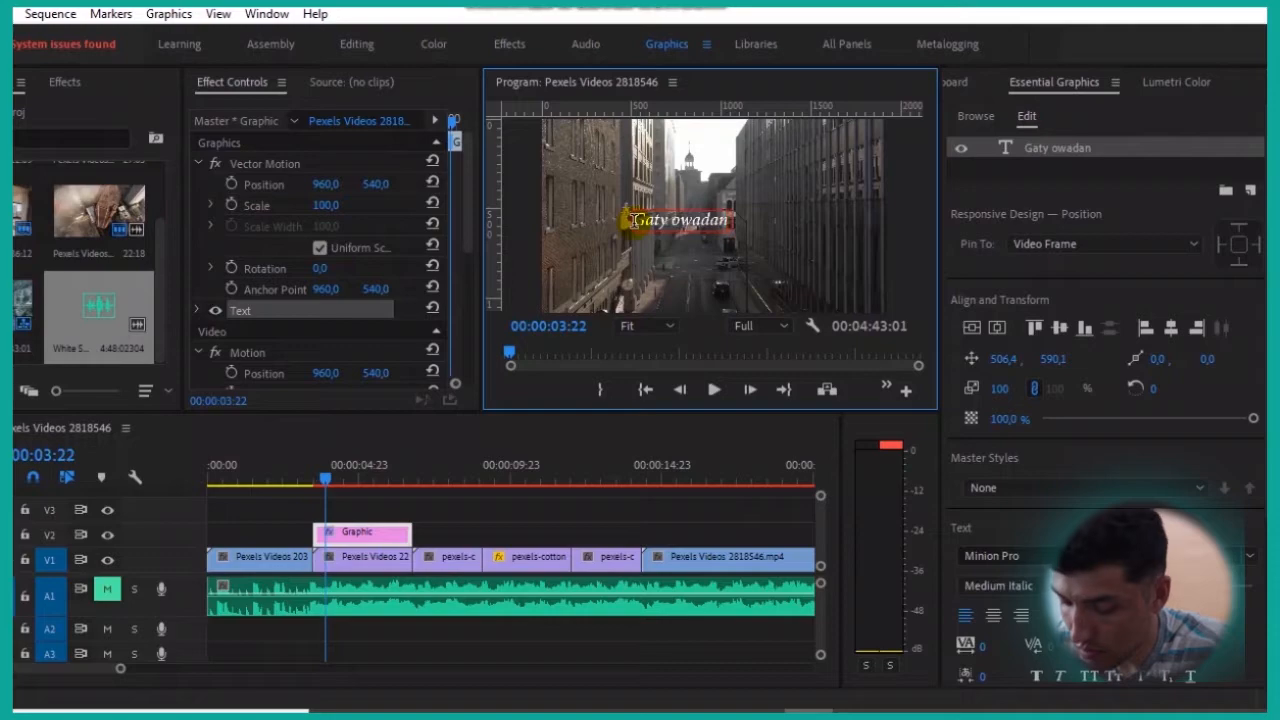
Set the title graphic's position to 1072, 592 and its scale to 113 at 00:00:04:19.
{"action": "left_click", "coordinate": [386, 531]}
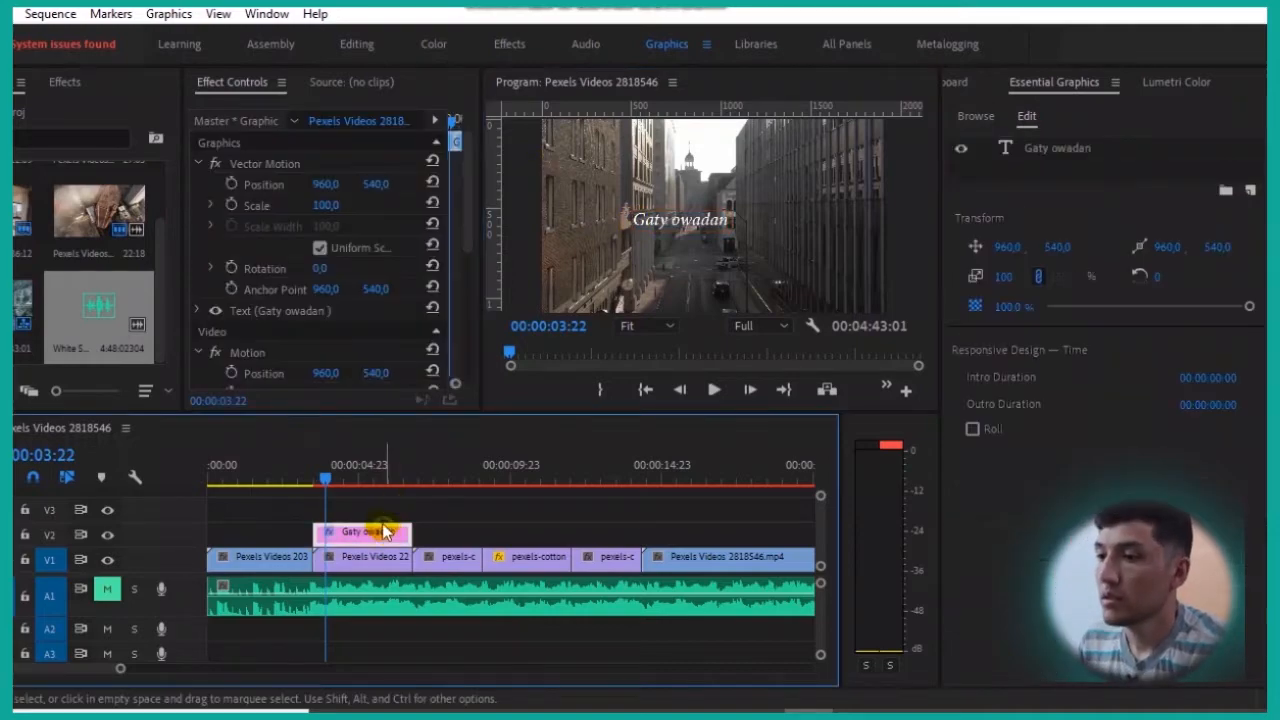
{"action": "left_click_drag", "start_coordinate": [336, 475], "coordinate": [352, 472]}
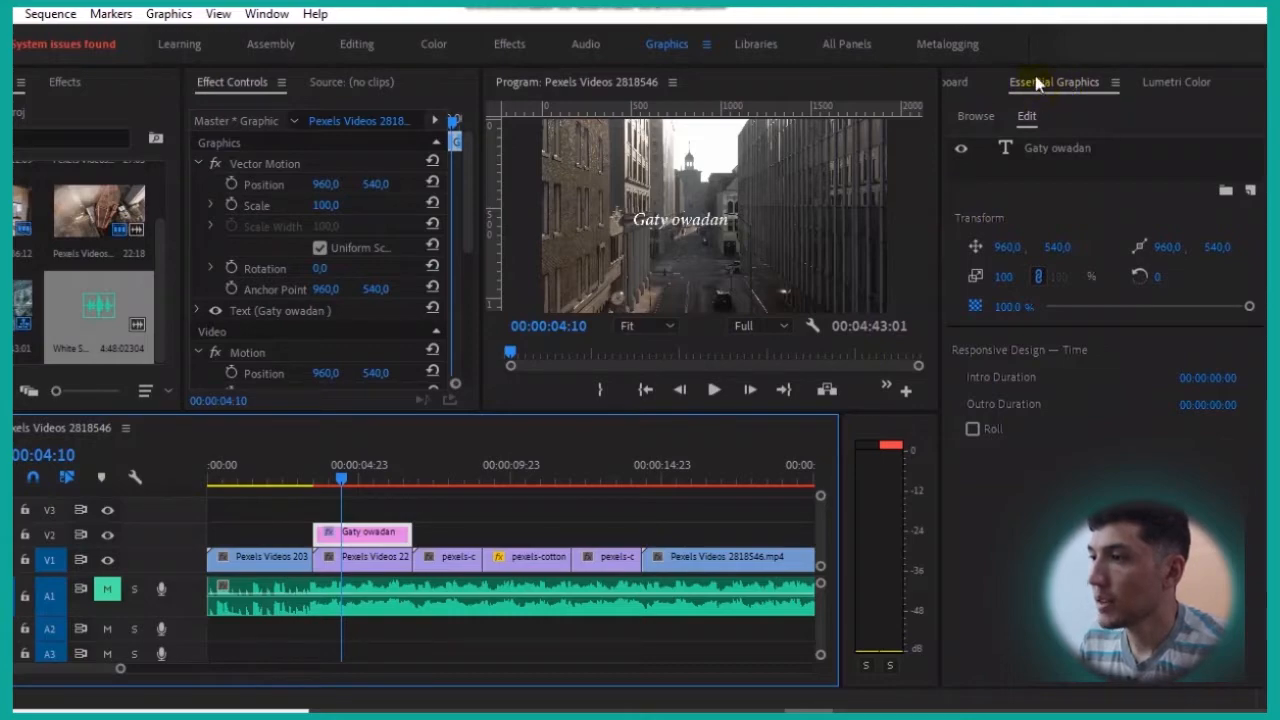
{"action": "mouse_move", "coordinate": [349, 477]}
{"action": "left_mouse_down"}
{"action": "mouse_move", "coordinate": [371, 475]}
{"action": "mouse_move", "coordinate": [352, 475]}
{"action": "left_mouse_up"}
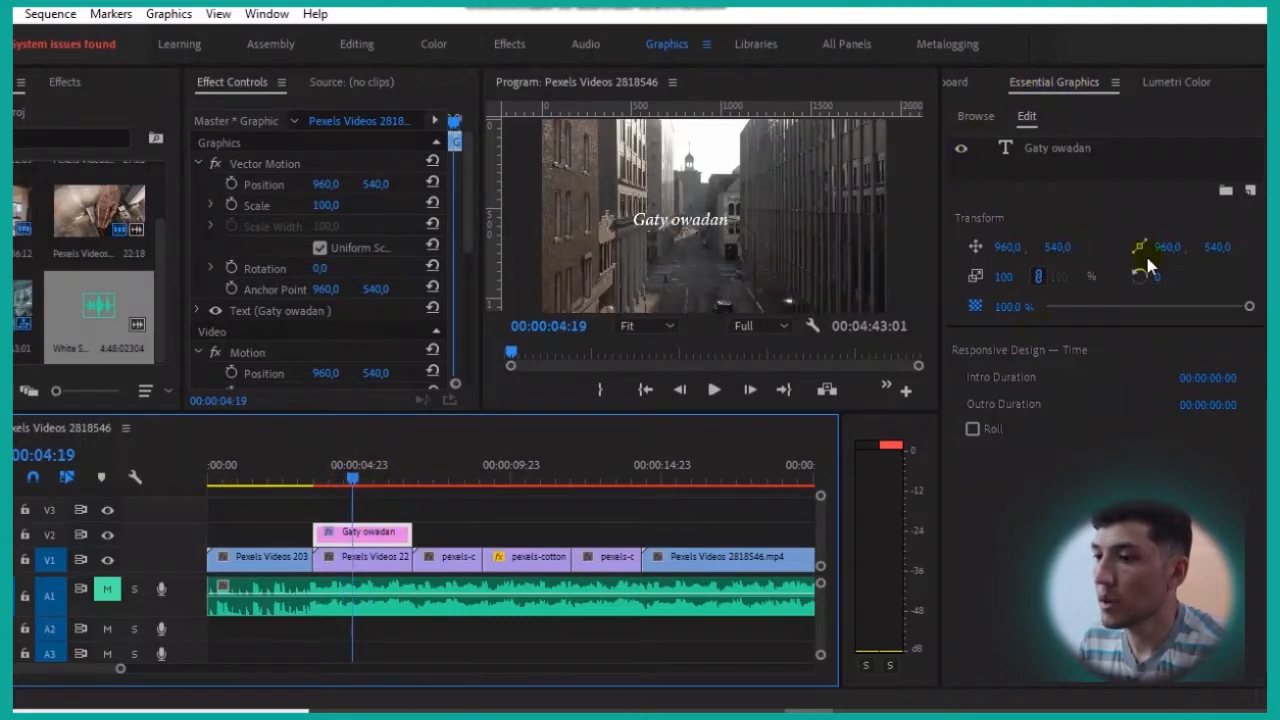
{"action": "left_click_drag", "start_coordinate": [1010, 250], "coordinate": [1094, 247]}
{"action": "left_click_drag", "start_coordinate": [1010, 280], "coordinate": [968, 280]}
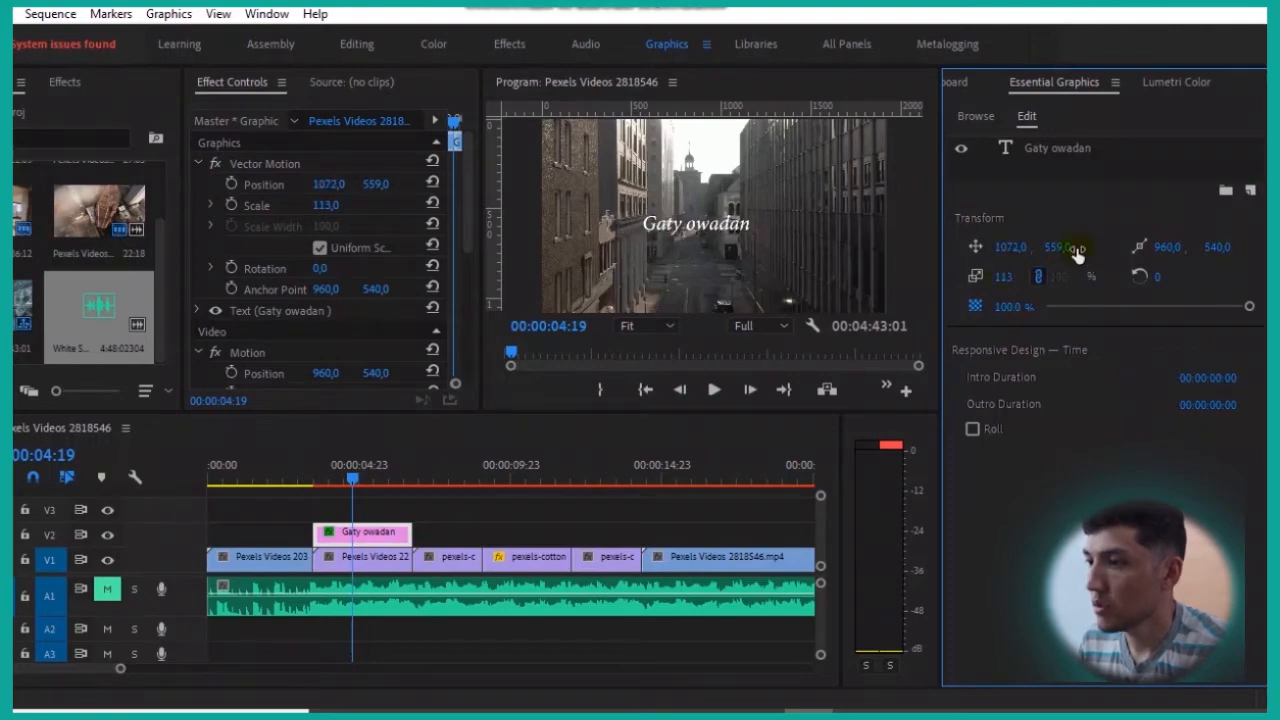
{"action": "left_click_drag", "start_coordinate": [1077, 255], "coordinate": [1127, 247]}
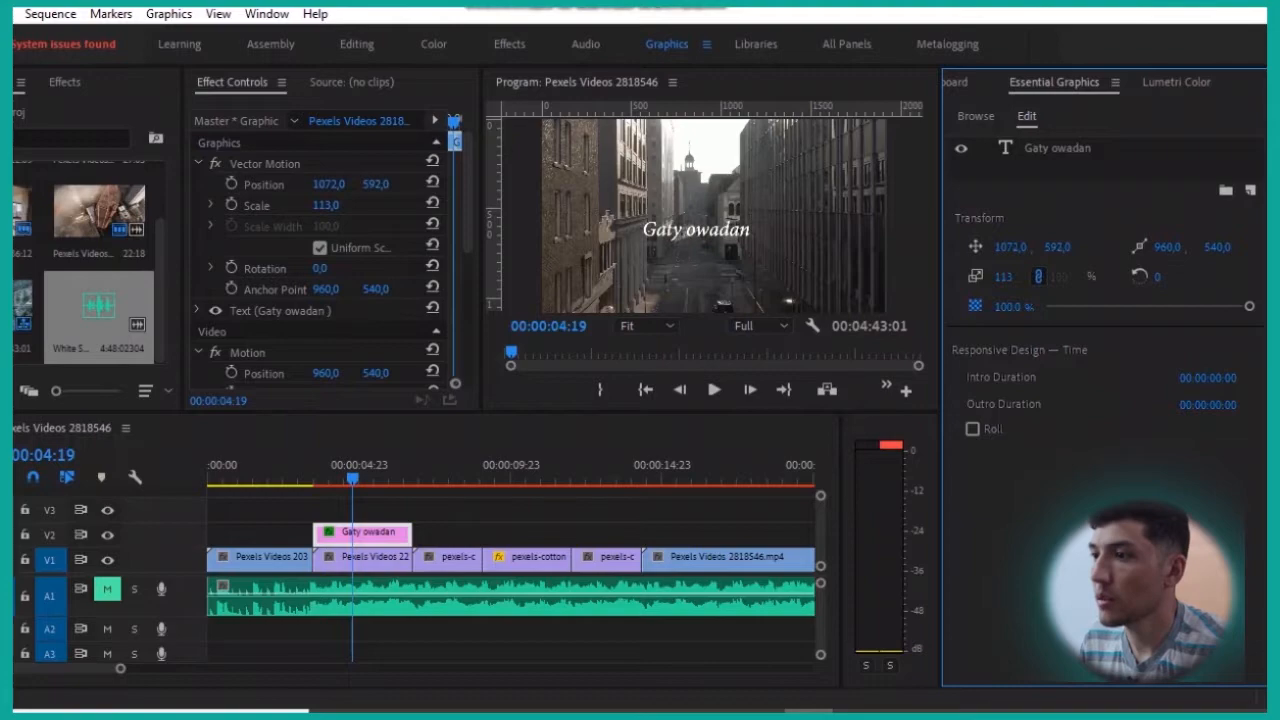
Change the fill colour of the whole "Gaty owadan" title text to turquoise 00D9C2.
{"action": "left_click", "coordinate": [1041, 150]}
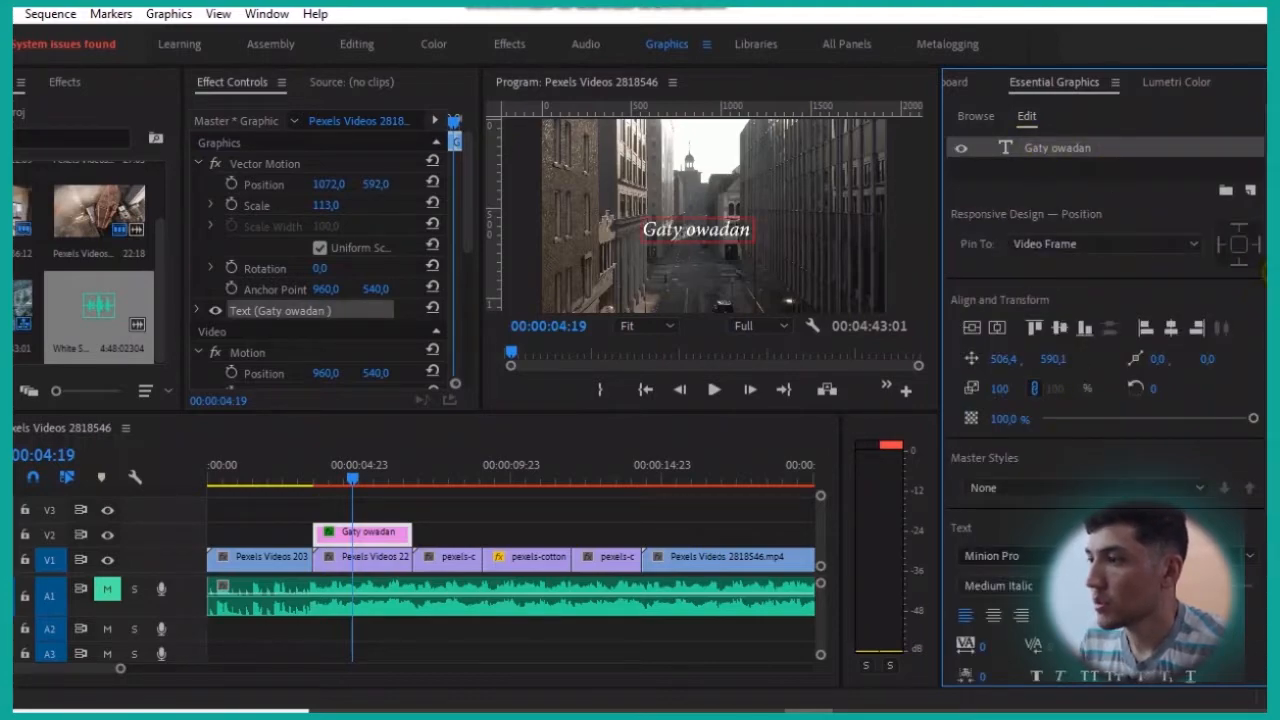
{"action": "scroll", "coordinate": [1262, 232], "scroll_direction": "down", "scroll_amount": 2}
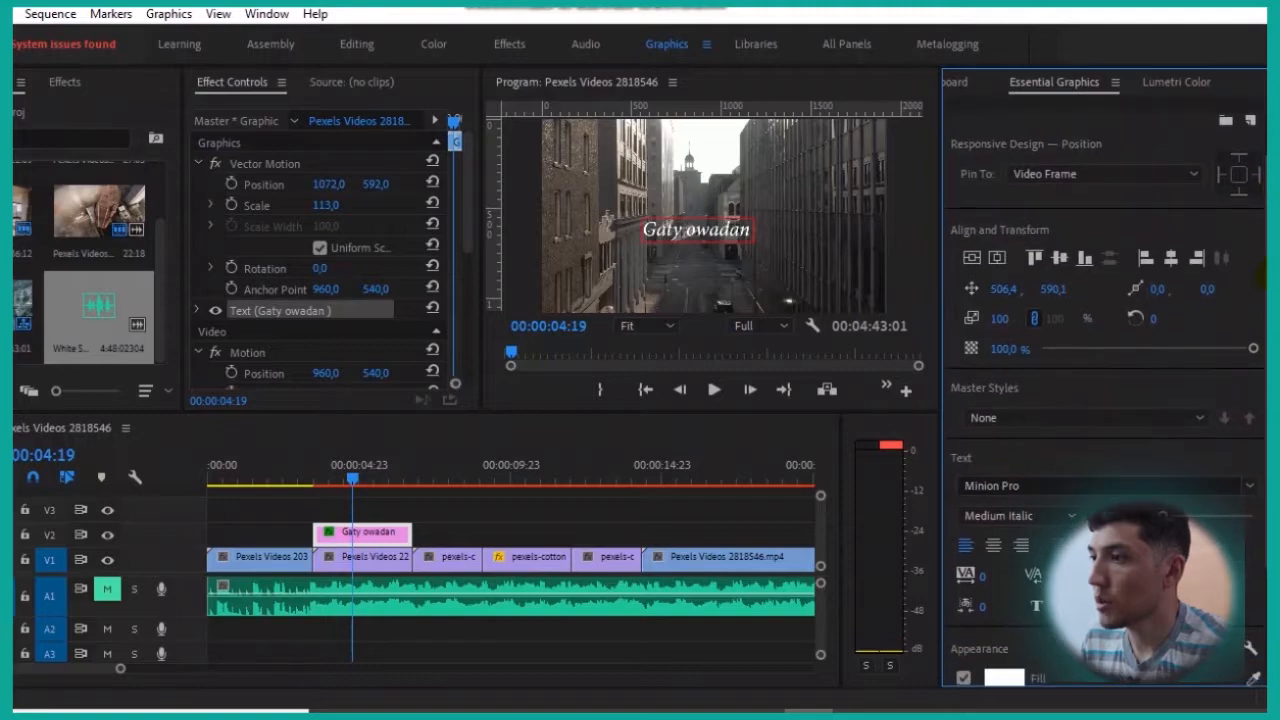
{"action": "left_click", "coordinate": [740, 240]}
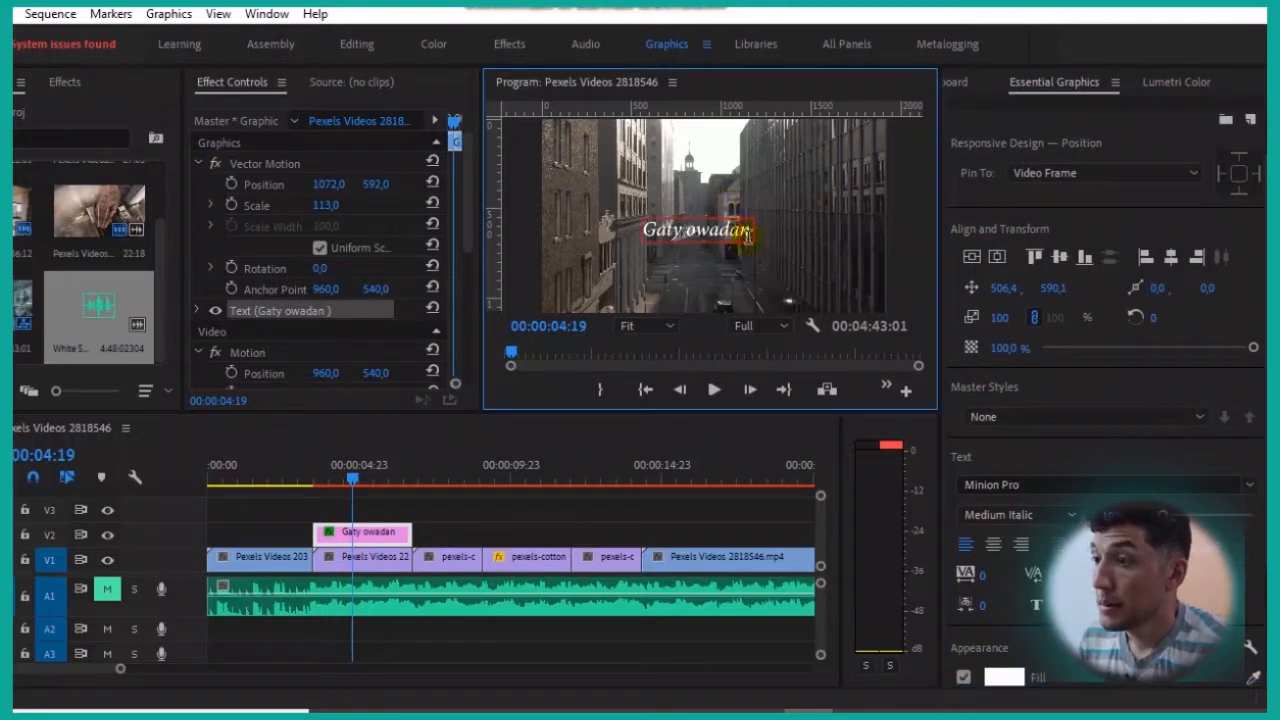
{"action": "key", "text": "ctrl+a"}
{"action": "scroll", "coordinate": [1050, 520], "scroll_direction": "down", "scroll_amount": 1}
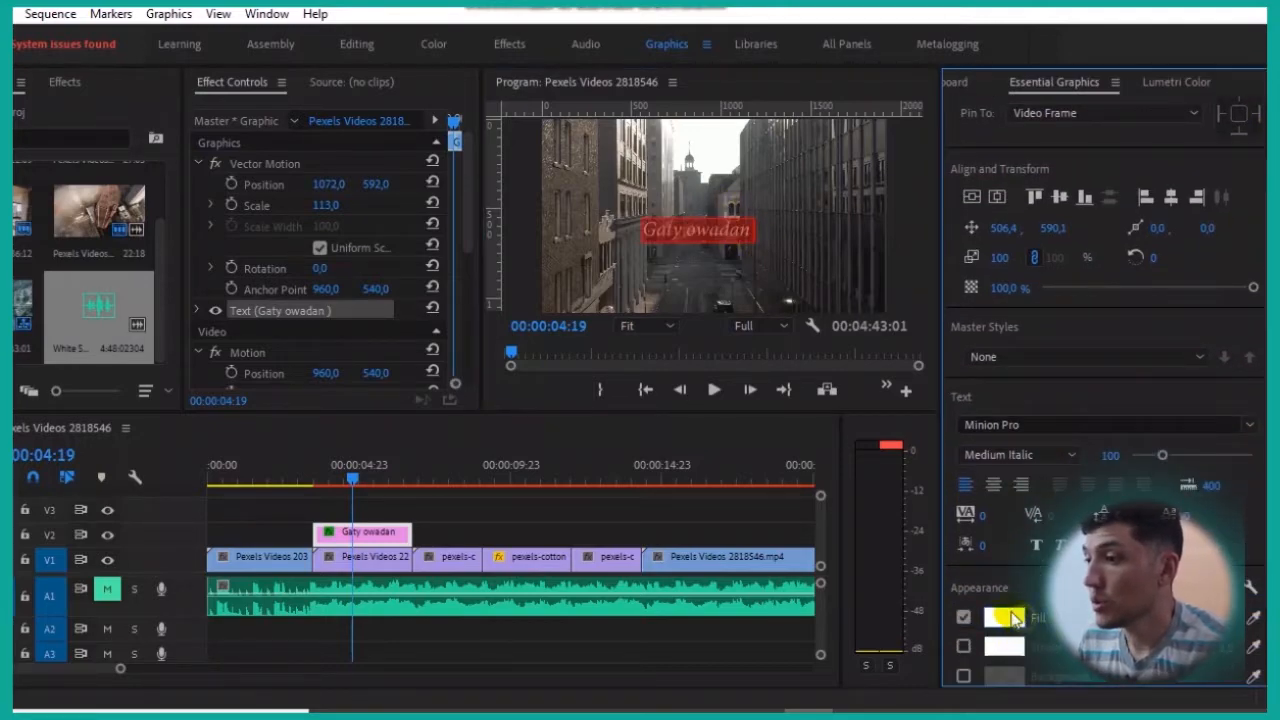
{"action": "left_click", "coordinate": [1022, 620]}
{"action": "left_click", "coordinate": [624, 478]}
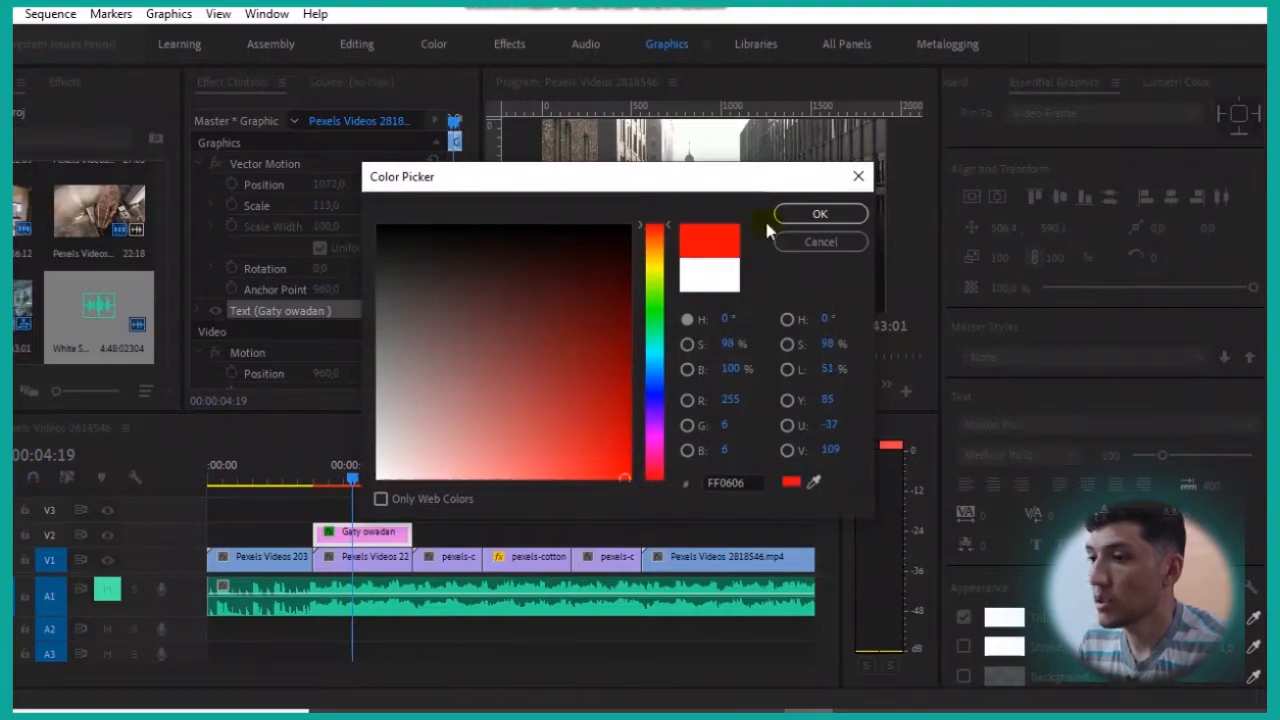
{"action": "left_click", "coordinate": [655, 330]}
{"action": "mouse_move", "coordinate": [597, 340]}
{"action": "left_mouse_down"}
{"action": "mouse_move", "coordinate": [591, 437]}
{"action": "mouse_move", "coordinate": [509, 455]}
{"action": "mouse_move", "coordinate": [595, 346]}
{"action": "left_mouse_up"}
{"action": "left_click", "coordinate": [663, 368]}
{"action": "left_click", "coordinate": [588, 384]}
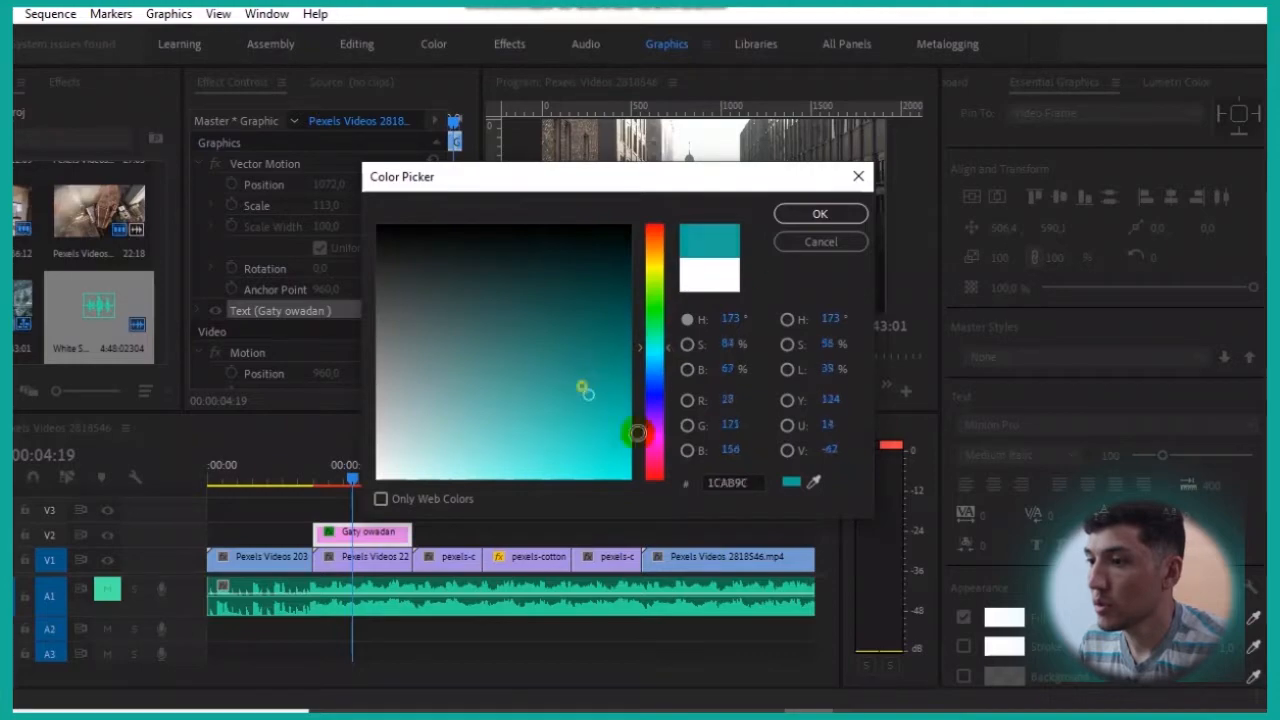
{"action": "left_click", "coordinate": [820, 213]}
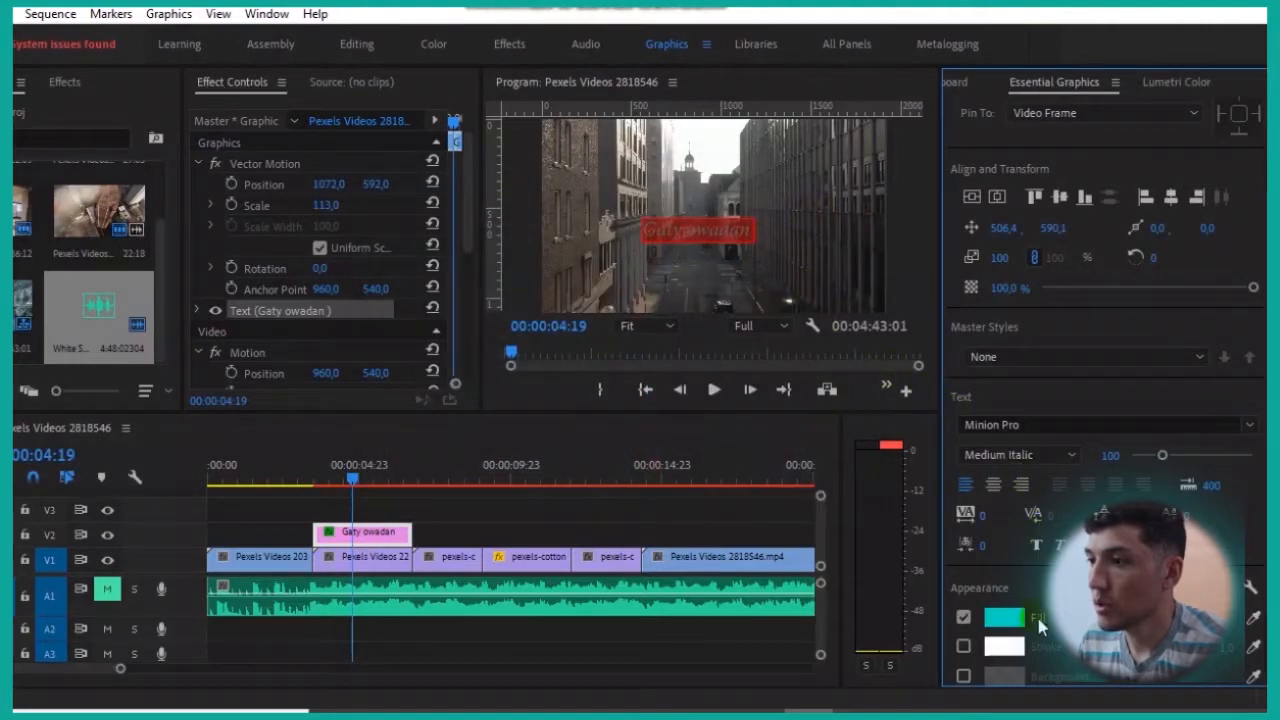
{"action": "left_click", "coordinate": [360, 514]}
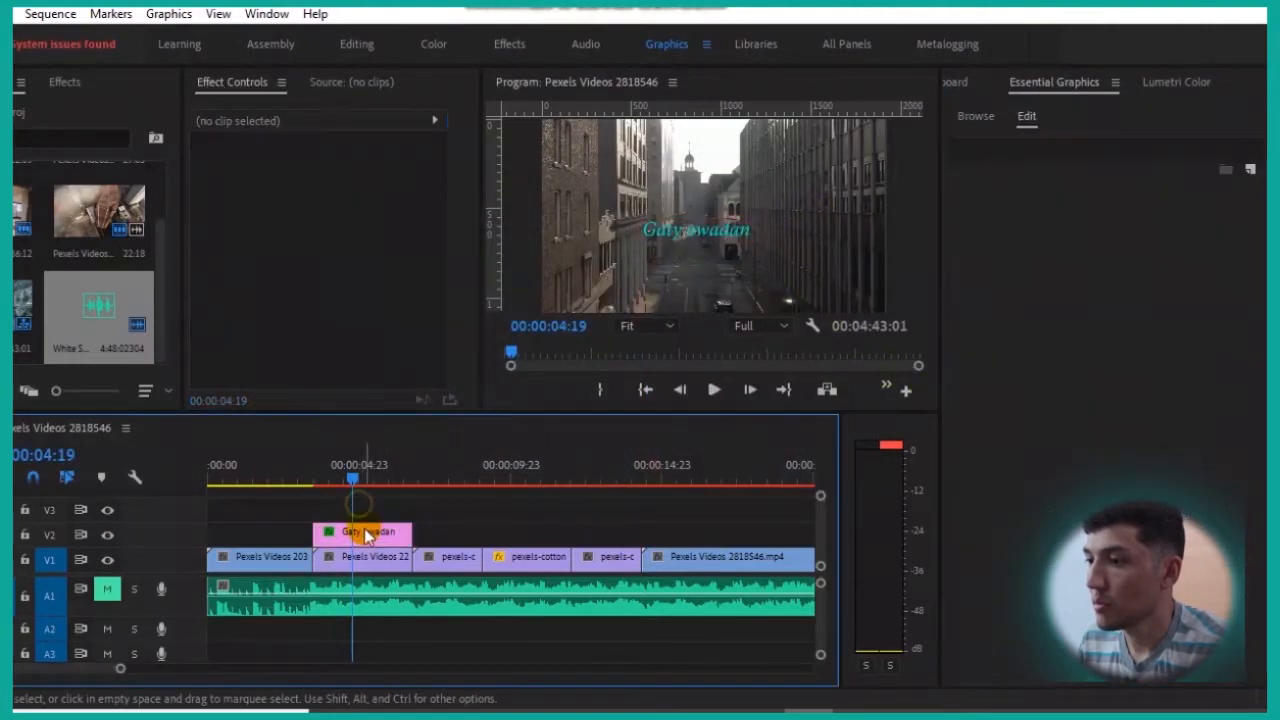
Set the fill colour of the "Gaty owadan" title text back to white.
{"action": "left_click", "coordinate": [366, 531]}
{"action": "left_click", "coordinate": [1060, 150]}
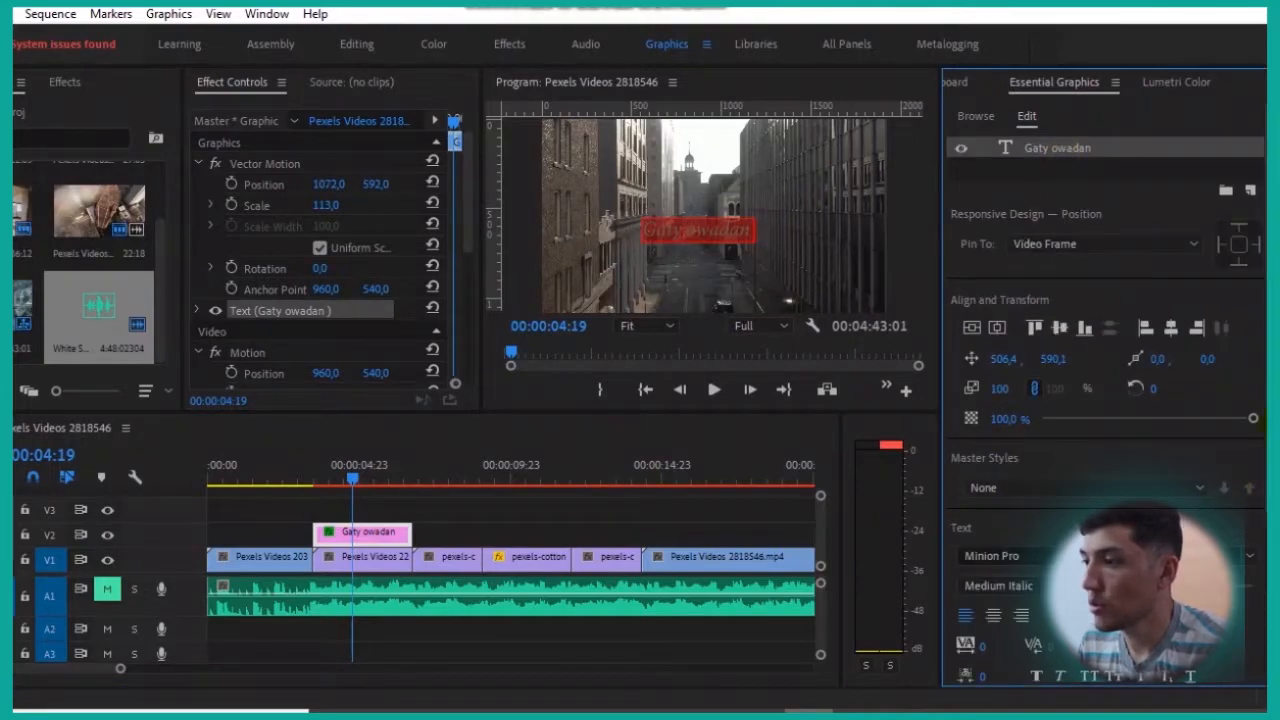
{"action": "scroll", "coordinate": [1008, 595], "scroll_direction": "down", "scroll_amount": 2}
{"action": "left_click", "coordinate": [1007, 517]}
{"action": "left_click_drag", "start_coordinate": [489, 334], "coordinate": [343, 557]}
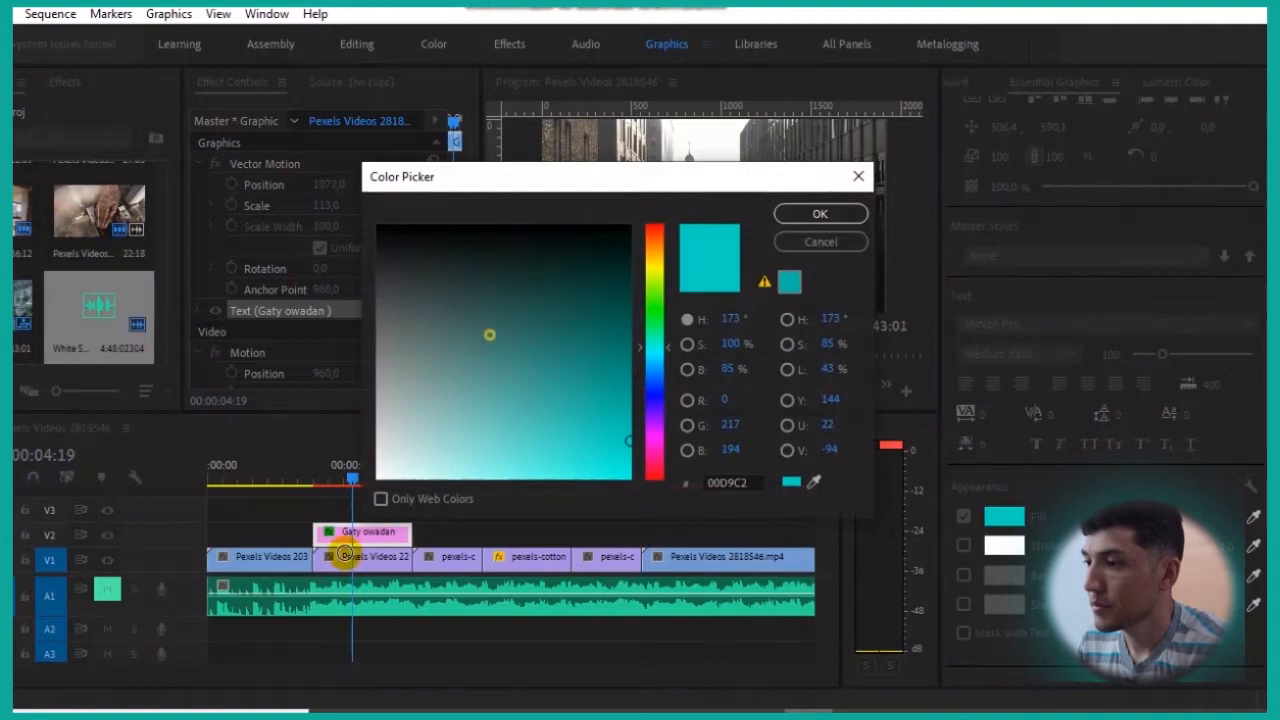
{"action": "left_click", "coordinate": [817, 212]}
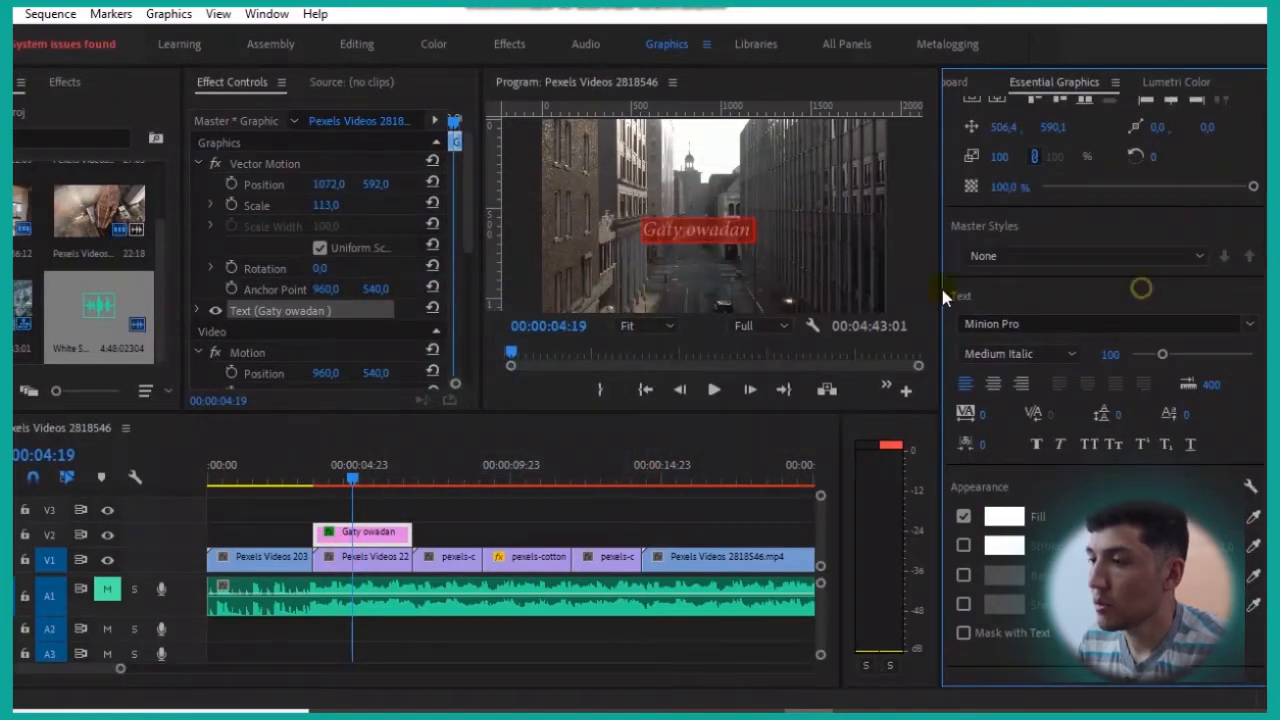
Look through the available fonts for the title text and keep Minion Pro.
{"action": "left_click", "coordinate": [1247, 323]}
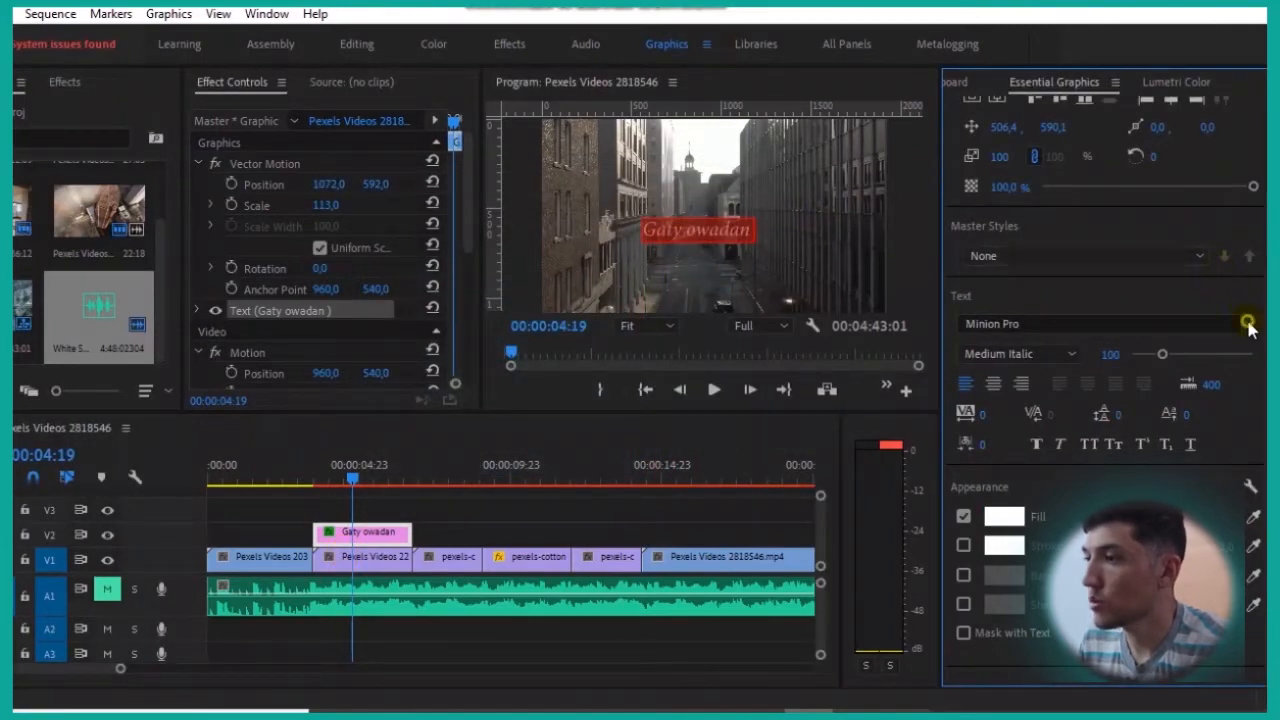
{"action": "scroll", "coordinate": [1093, 519], "scroll_direction": "down", "scroll_amount": 15}
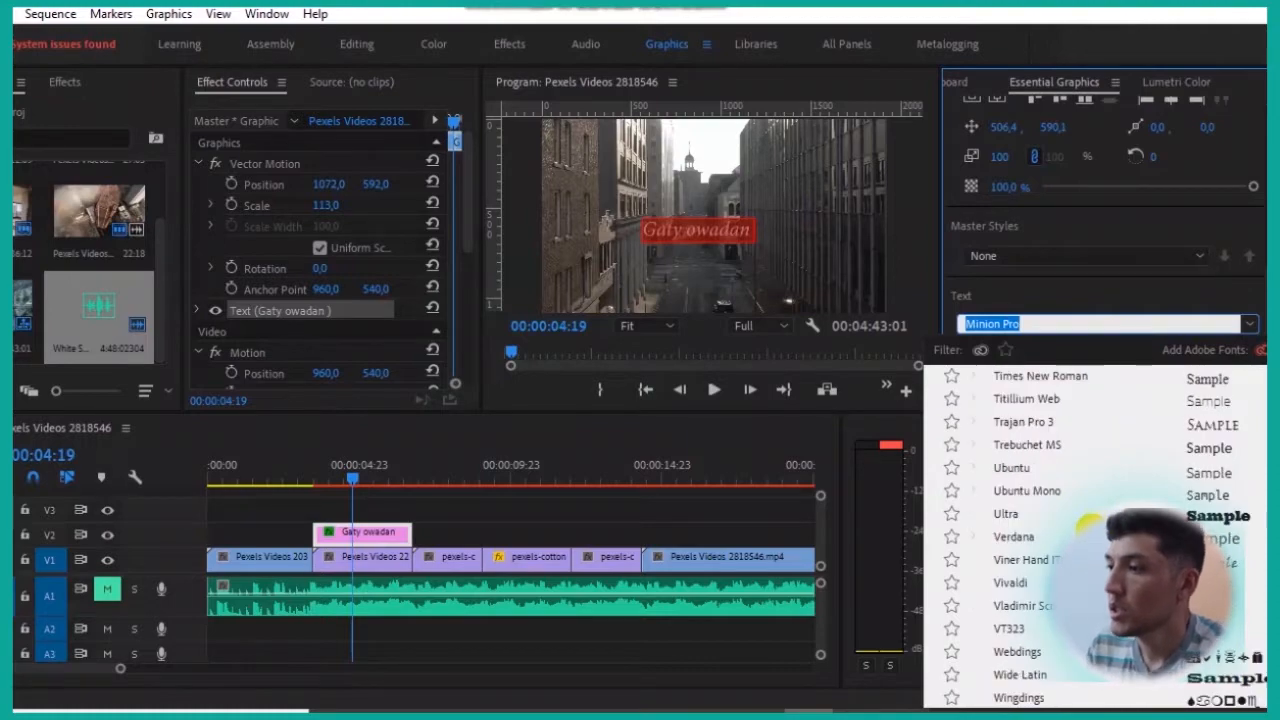
{"action": "scroll", "coordinate": [1080, 520], "scroll_direction": "up", "scroll_amount": 20}
{"action": "scroll", "coordinate": [1075, 520], "scroll_direction": "up", "scroll_amount": 6}
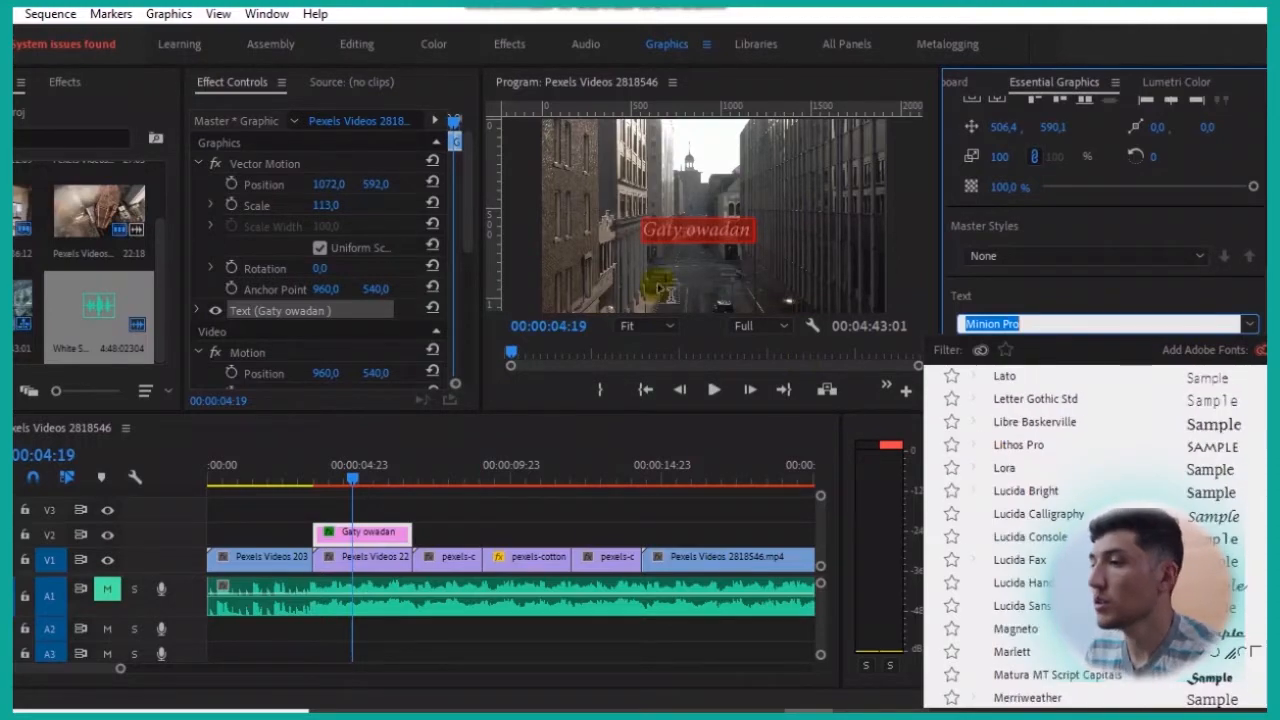
{"action": "left_click", "coordinate": [712, 231]}
Enable a white stroke on the entire "Gaty owadan" title text.
{"action": "left_click", "coordinate": [1100, 545]}
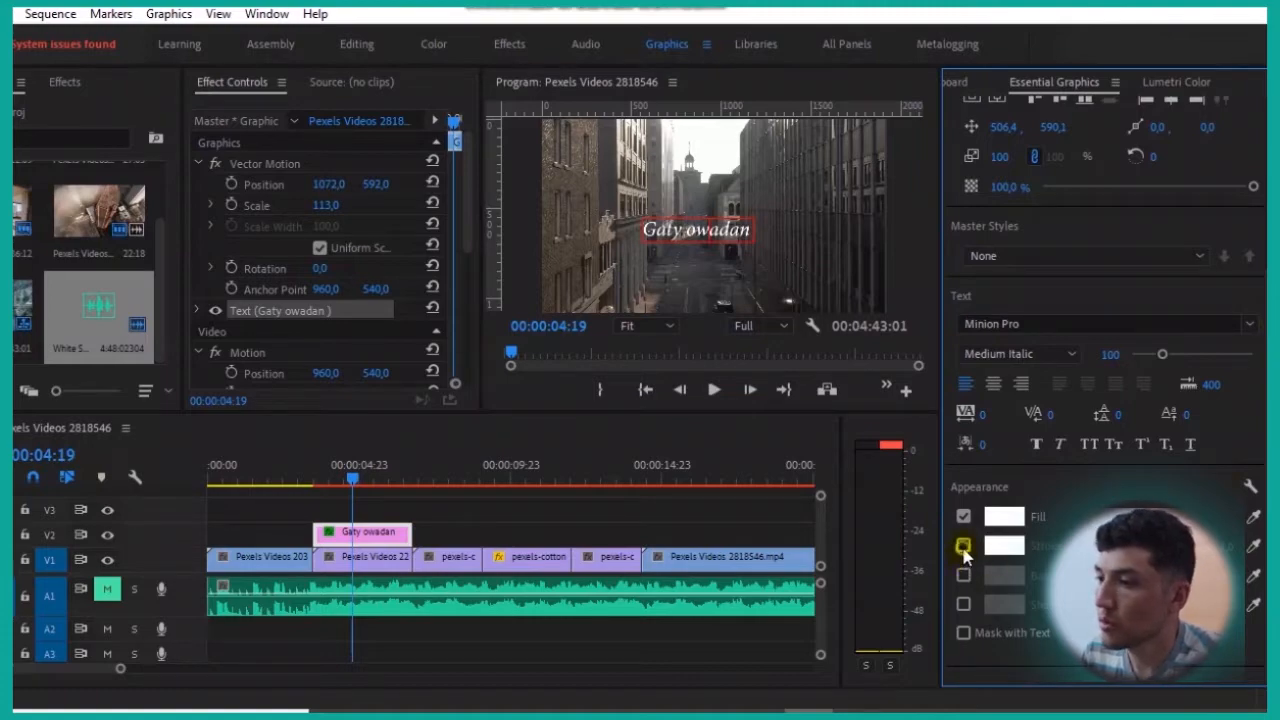
{"action": "left_click", "coordinate": [722, 235]}
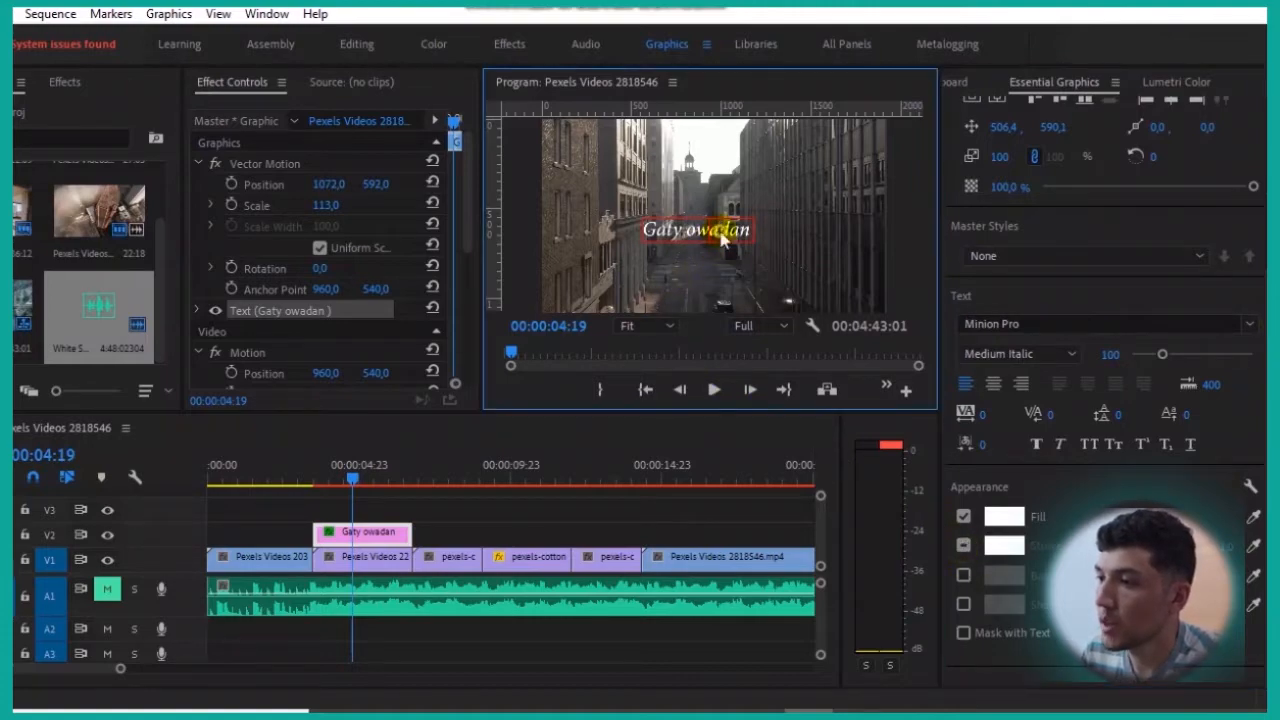
{"action": "left_click", "coordinate": [963, 545]}
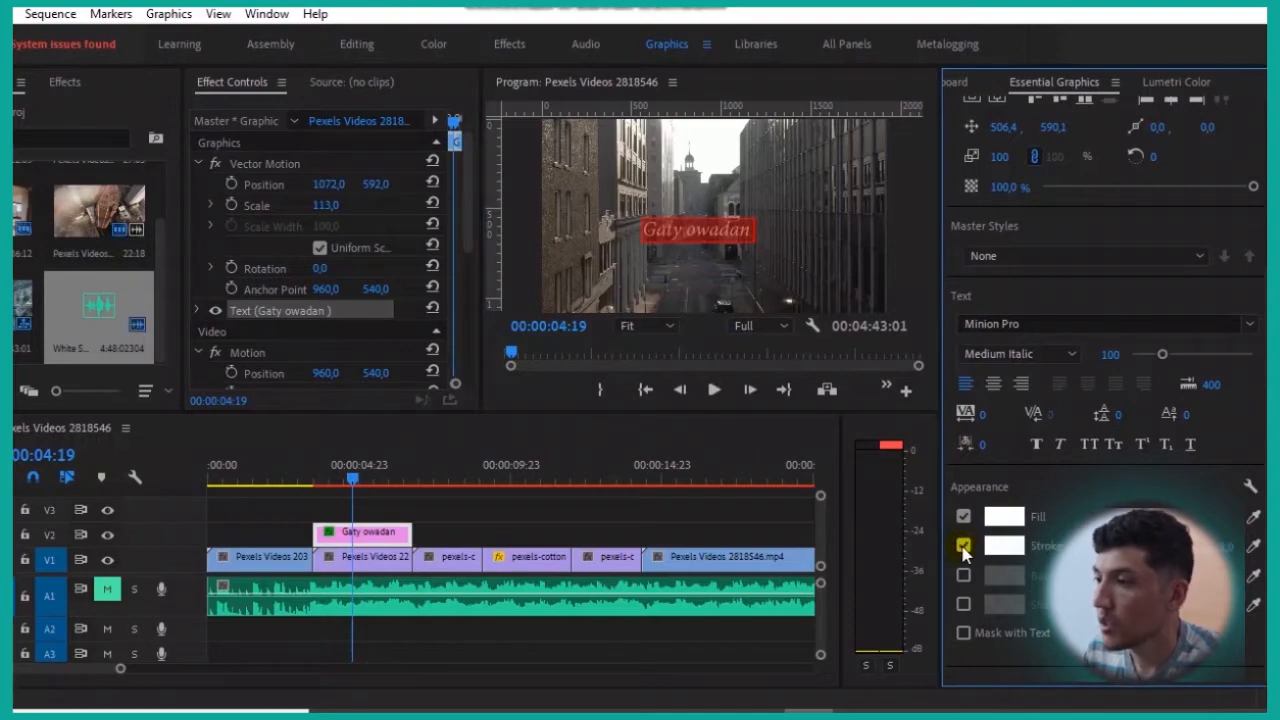
Enable a background behind the title text and set its colour to blue 0C00FF.
{"action": "left_click", "coordinate": [963, 576]}
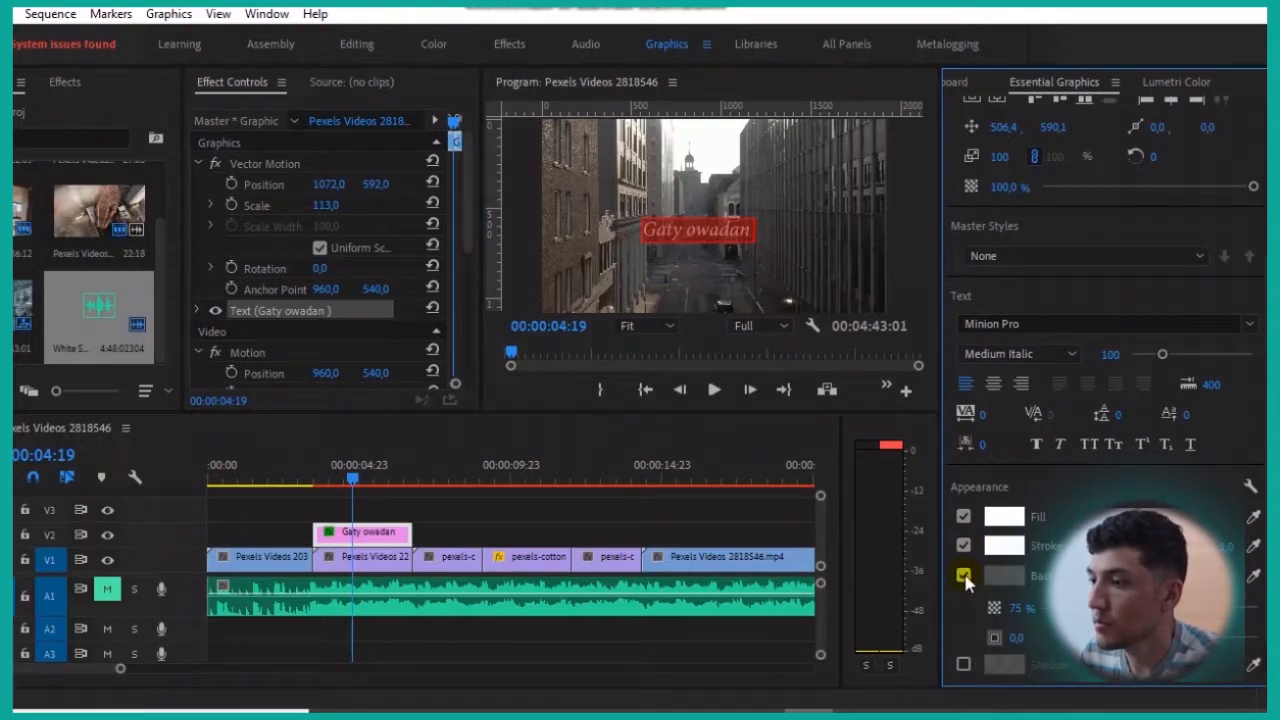
{"action": "left_click", "coordinate": [731, 231]}
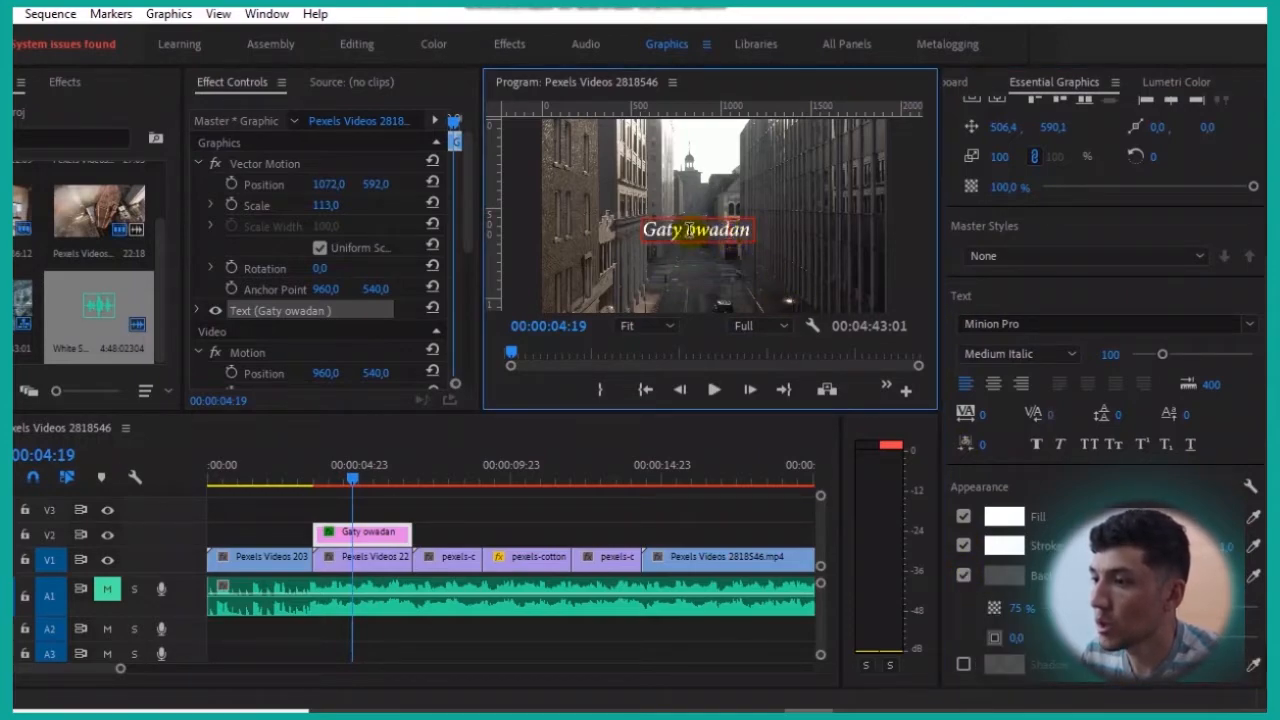
{"action": "left_click", "coordinate": [1004, 576]}
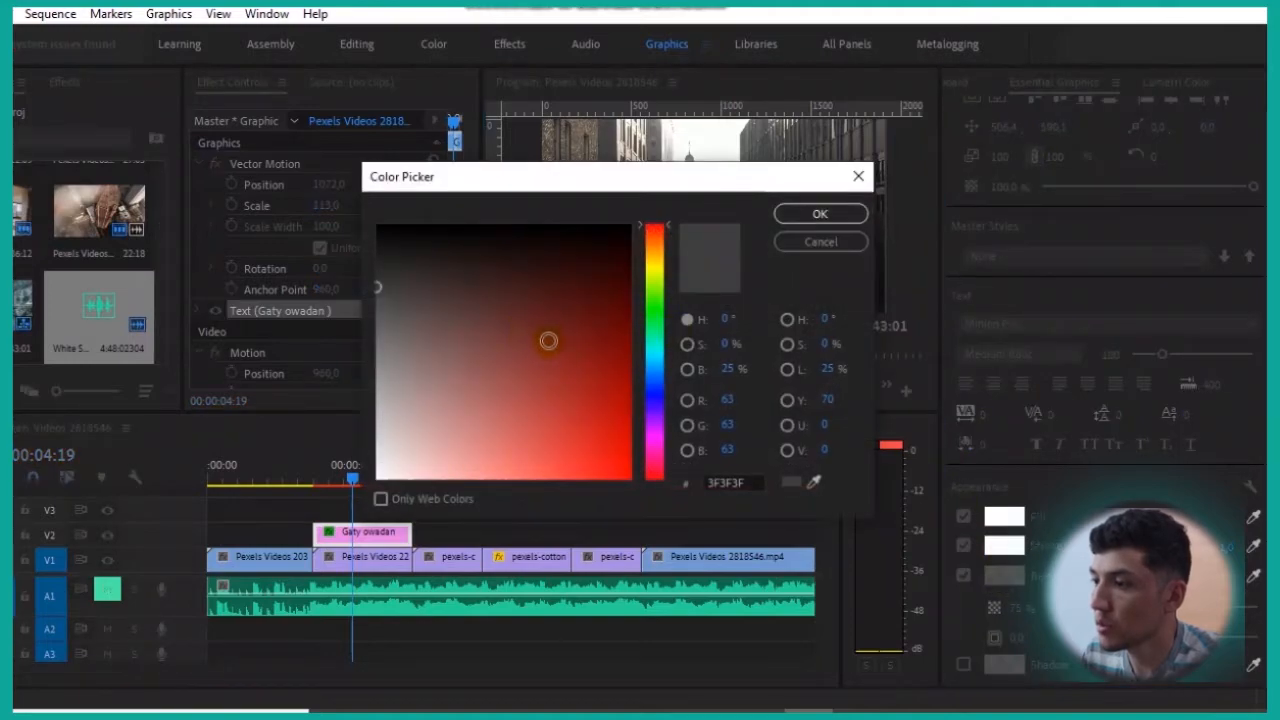
{"action": "left_click", "coordinate": [655, 397]}
{"action": "left_click", "coordinate": [630, 478]}
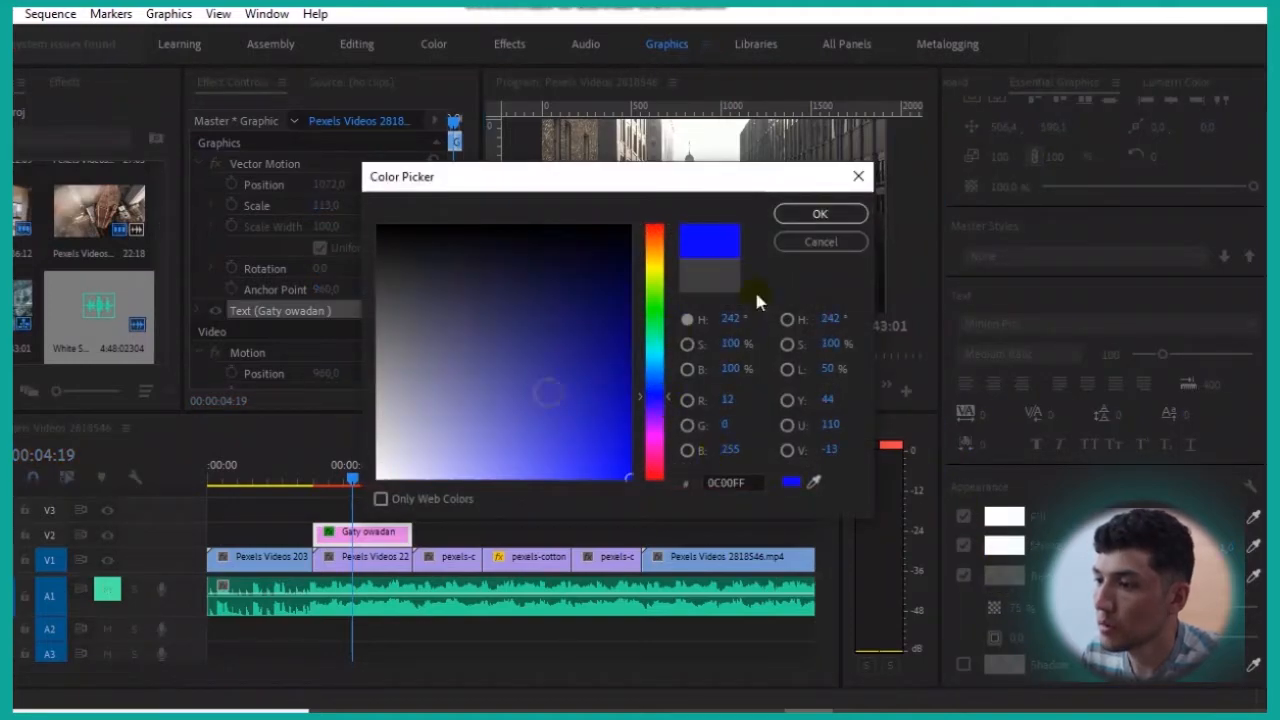
{"action": "left_click", "coordinate": [800, 216]}
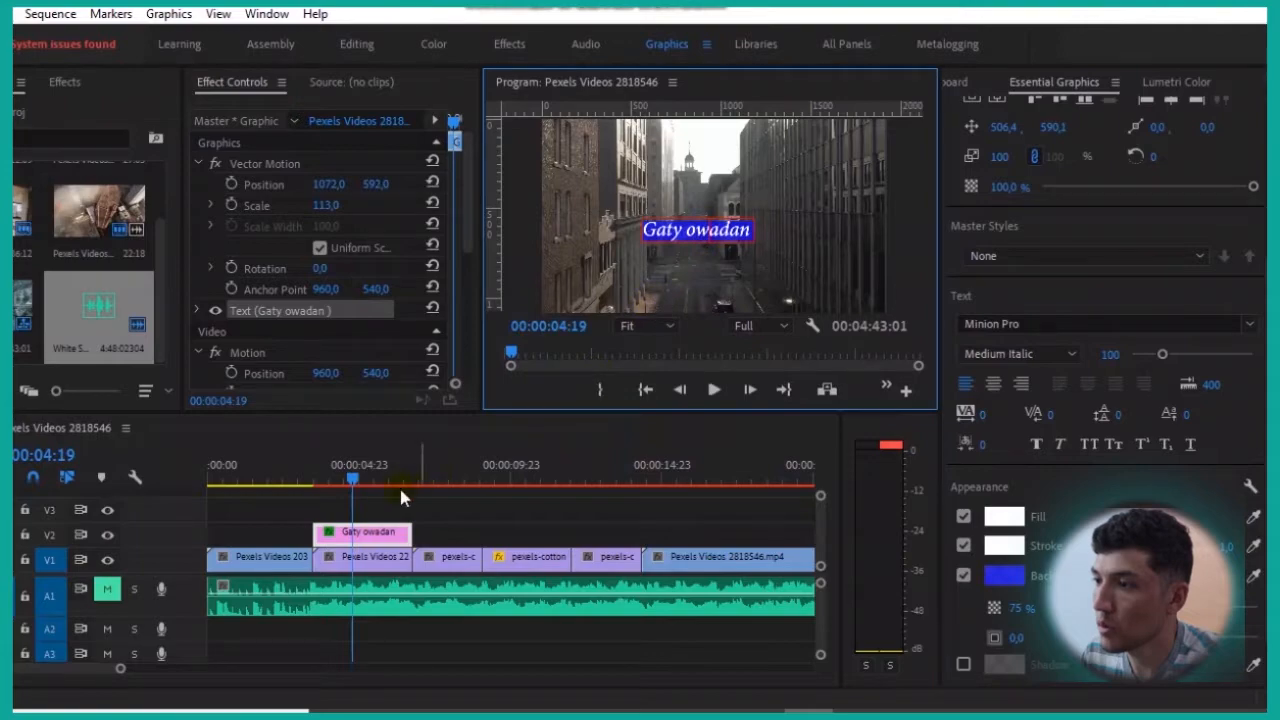
At 00:00:05:10, lower the opacity of the title text's background to 57% and keep its blue colour.
{"action": "mouse_move", "coordinate": [352, 480]}
{"action": "left_mouse_down"}
{"action": "mouse_move", "coordinate": [316, 481]}
{"action": "mouse_move", "coordinate": [396, 497]}
{"action": "mouse_move", "coordinate": [371, 490]}
{"action": "left_mouse_up"}
{"action": "left_click", "coordinate": [371, 532]}
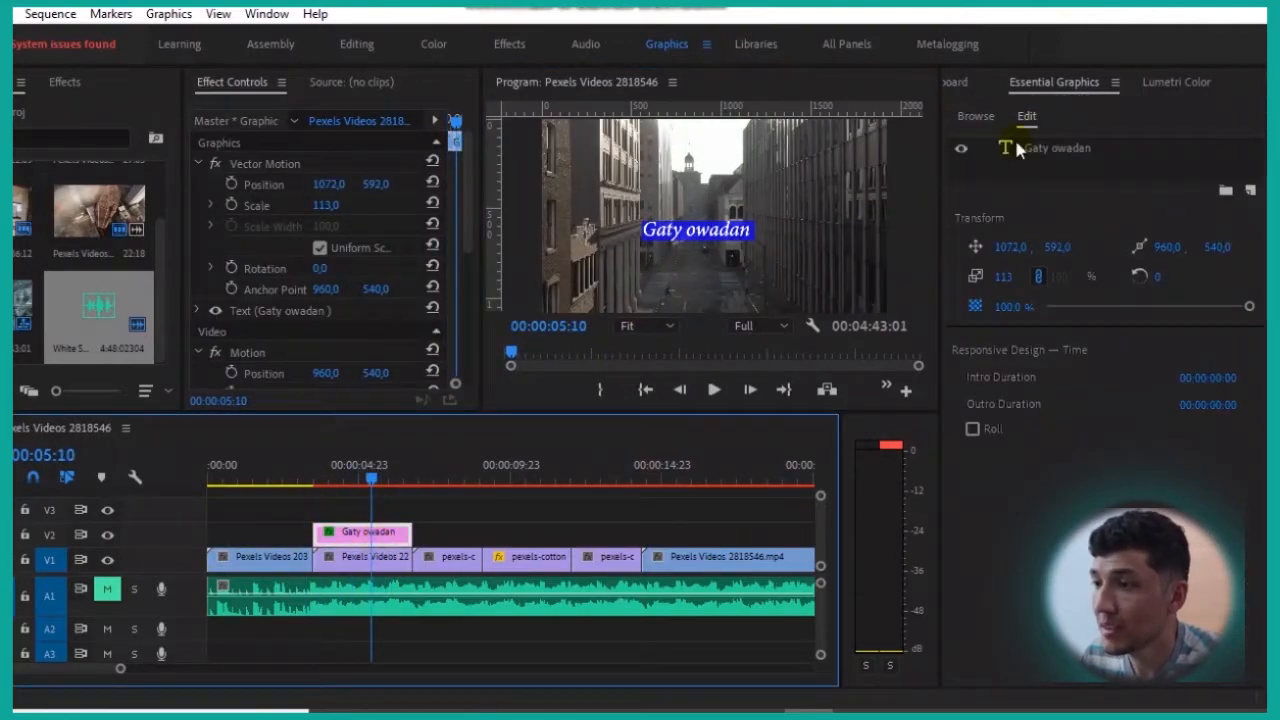
{"action": "left_click", "coordinate": [1040, 148]}
{"action": "scroll", "coordinate": [1050, 150], "scroll_direction": "down", "scroll_amount": 3}
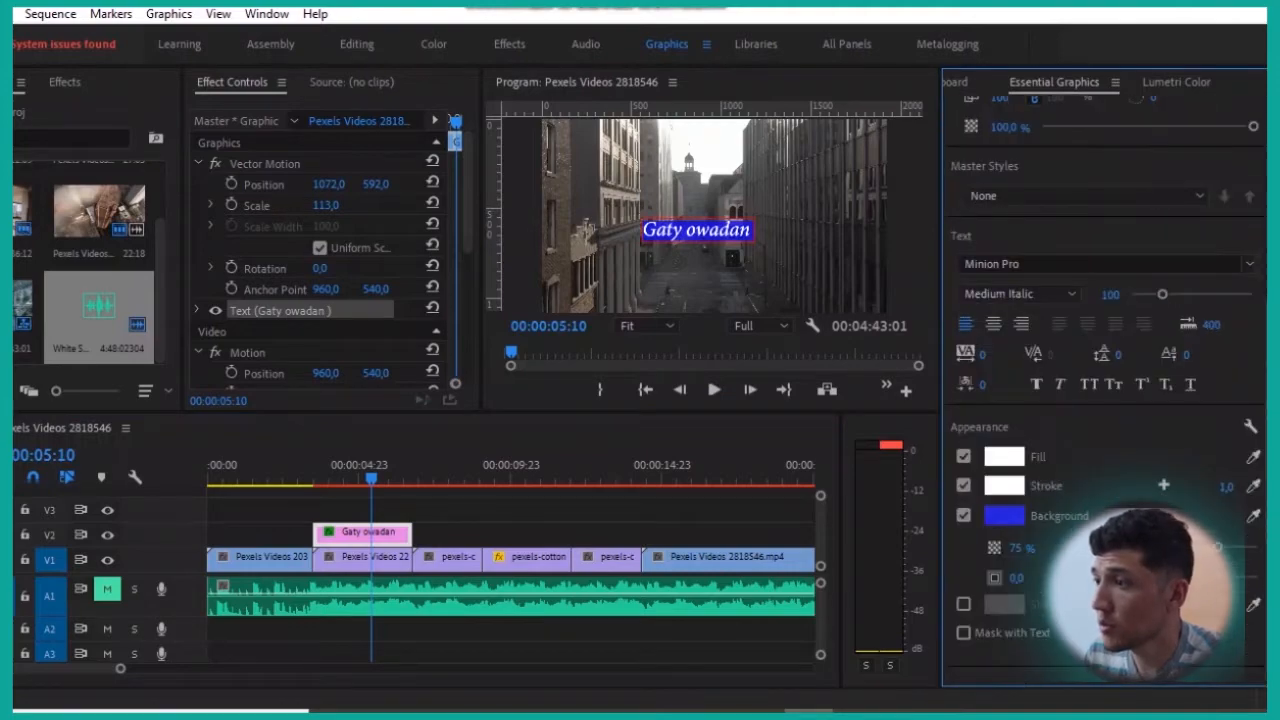
{"action": "left_click_drag", "start_coordinate": [1217, 547], "coordinate": [1016, 562]}
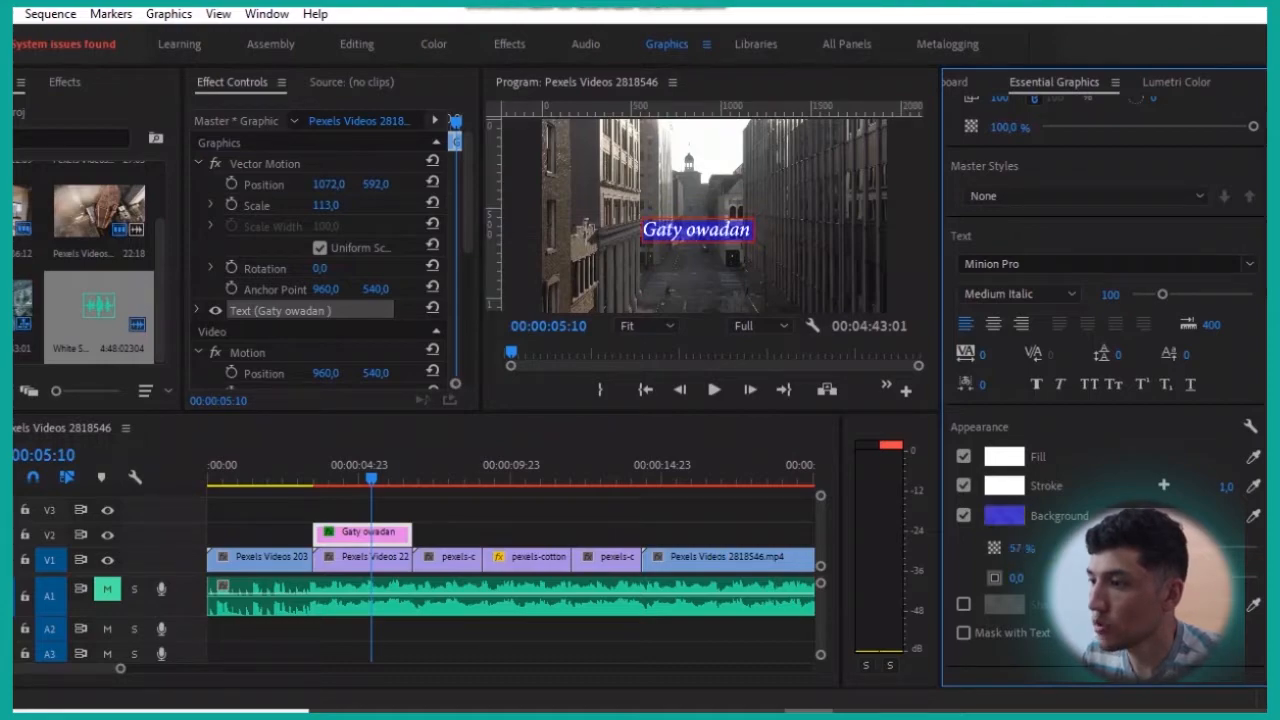
{"action": "left_click", "coordinate": [998, 512]}
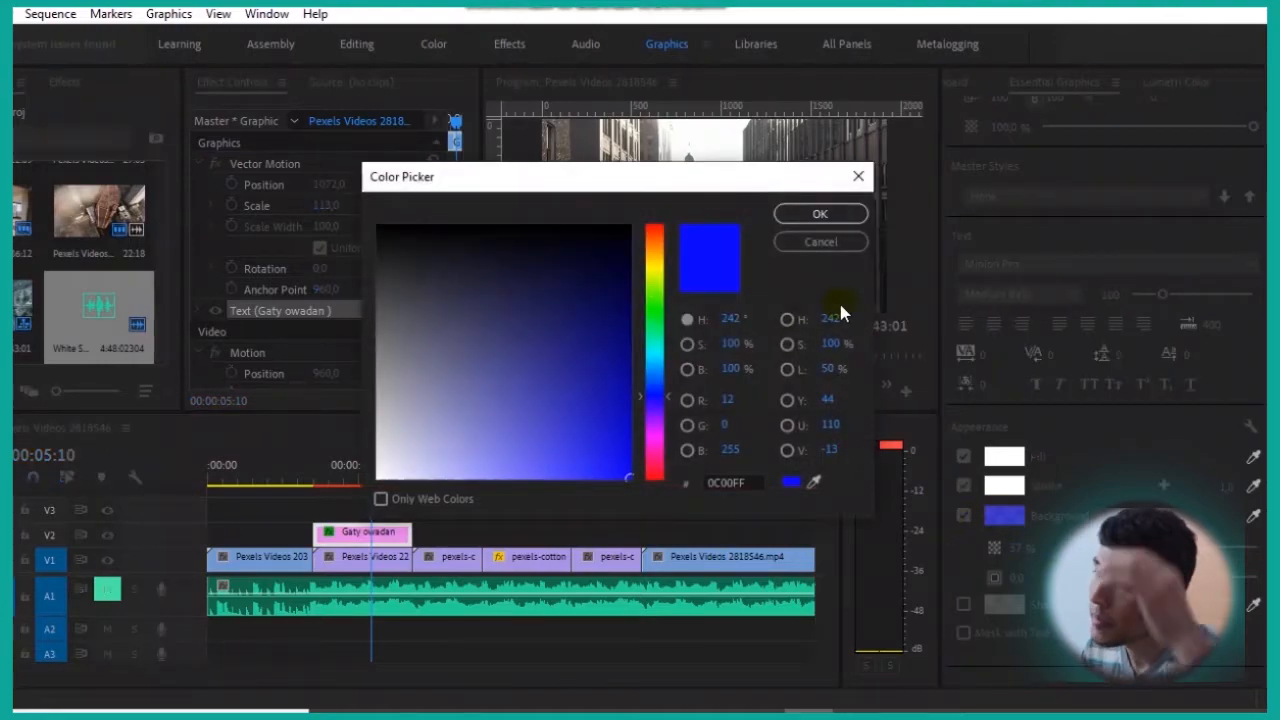
{"action": "left_click", "coordinate": [838, 243]}
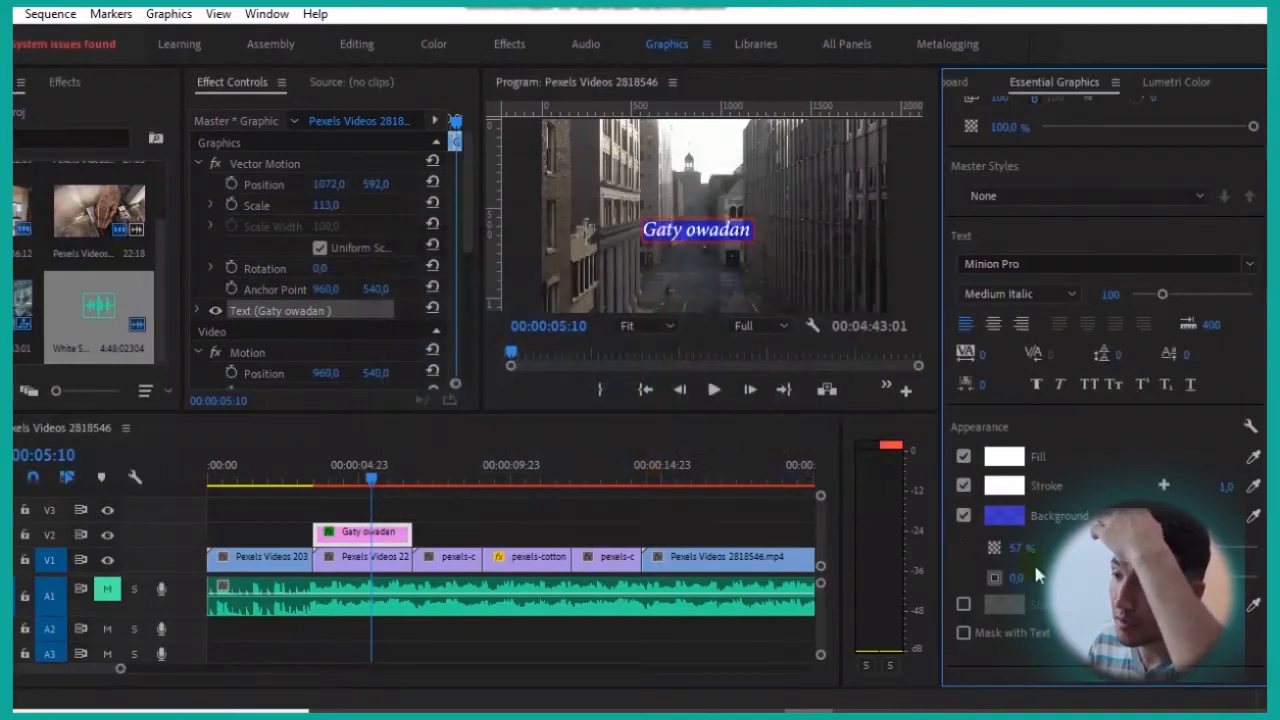
Turn off the background behind the title text.
{"action": "left_click", "coordinate": [965, 517]}
{"action": "scroll", "coordinate": [965, 517], "scroll_direction": "up", "scroll_amount": 1}
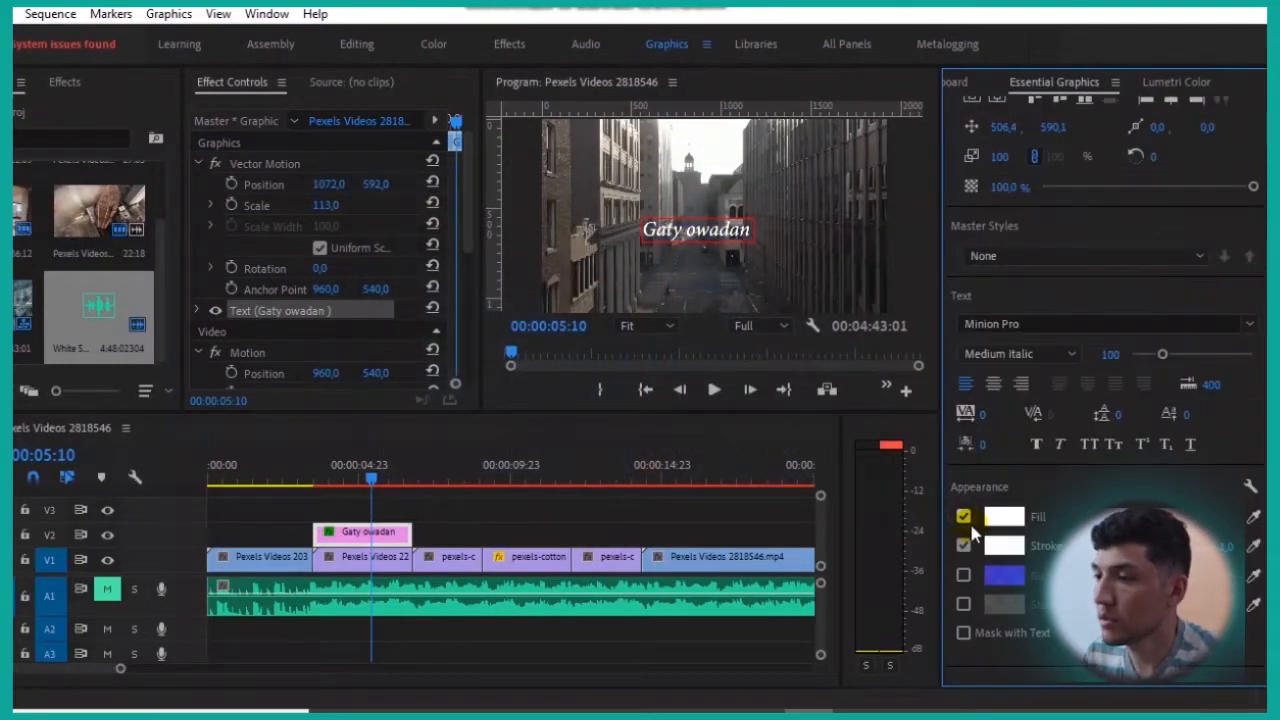
{"action": "scroll", "coordinate": [1000, 567], "scroll_direction": "up", "scroll_amount": 3}
{"action": "scroll", "coordinate": [1002, 560], "scroll_direction": "up", "scroll_amount": 2}
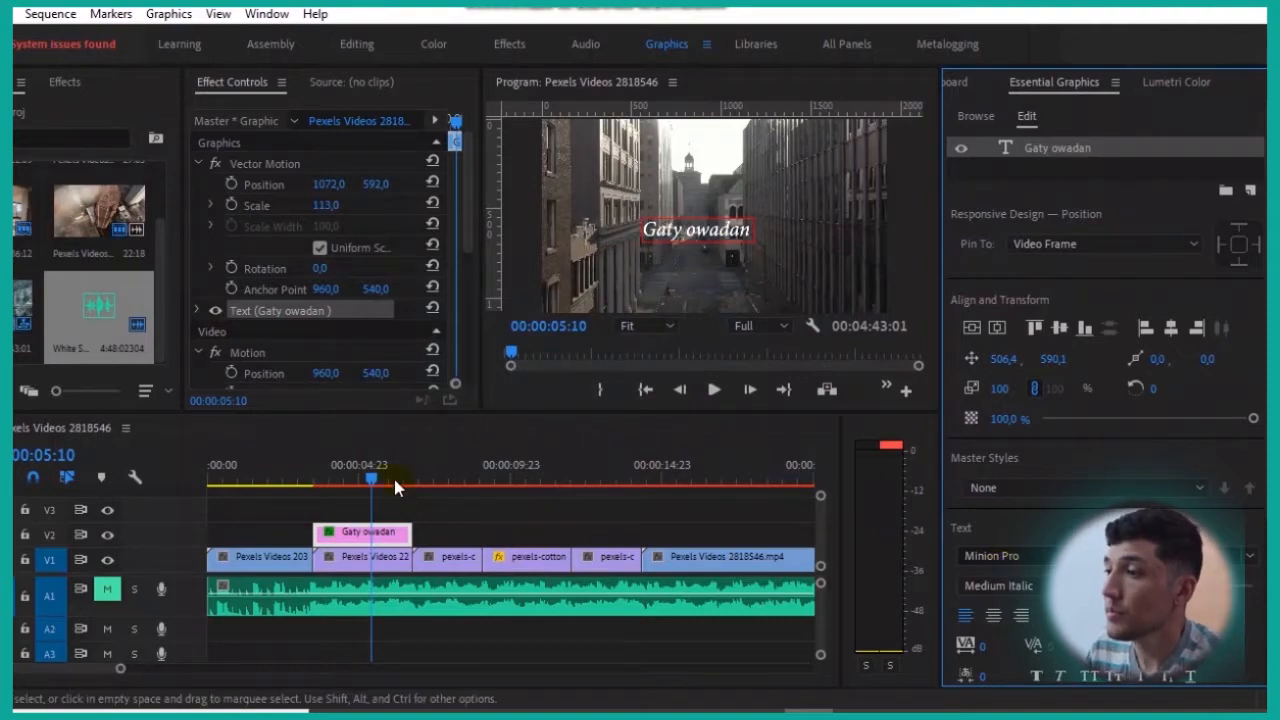
Move the playhead to 00:00:07:03 over the third clip on V1 and set that clip's speed to 20%.
{"action": "left_click_drag", "start_coordinate": [380, 478], "coordinate": [439, 492]}
{"action": "key", "text": "space"}
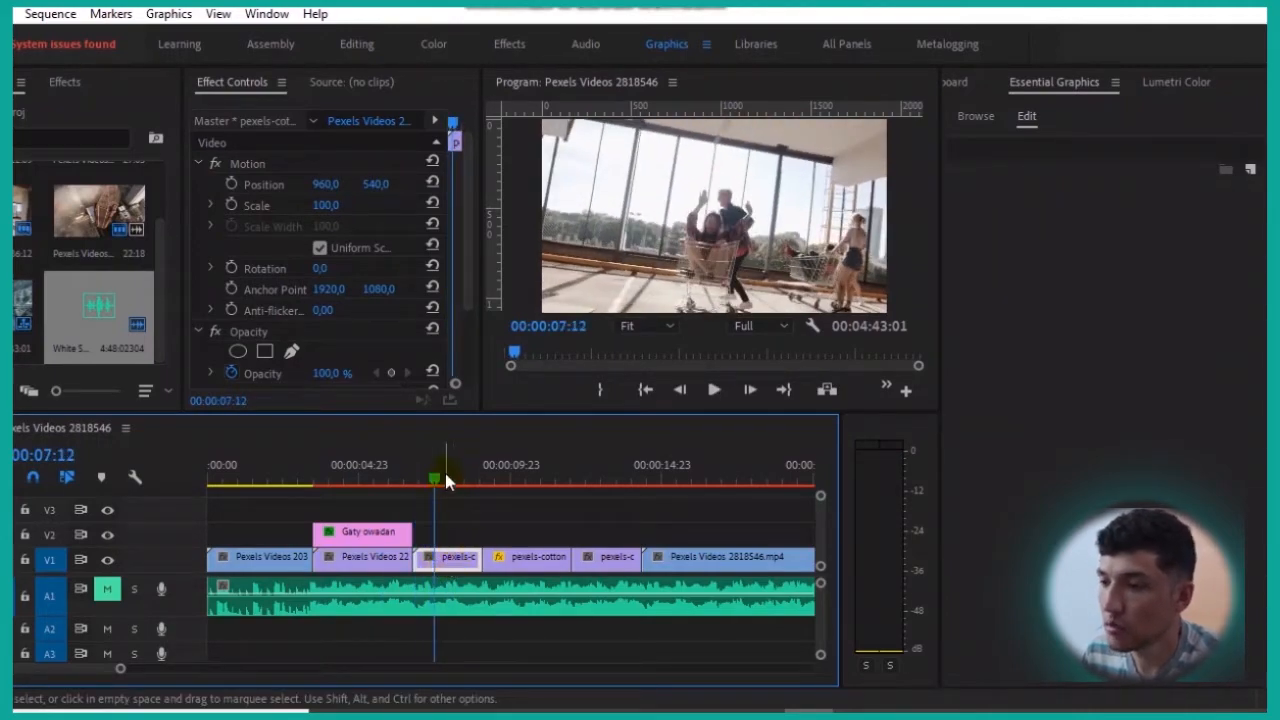
{"action": "left_click_drag", "start_coordinate": [436, 472], "coordinate": [423, 476]}
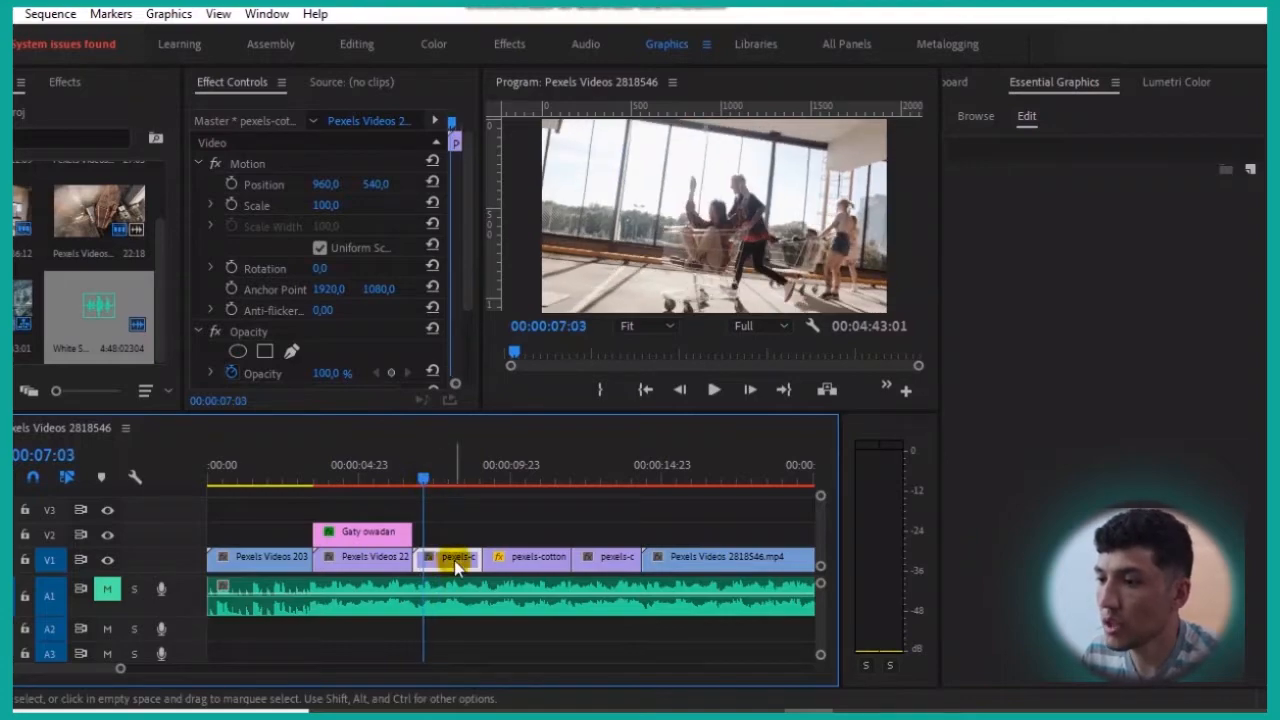
{"action": "right_click", "coordinate": [455, 563]}
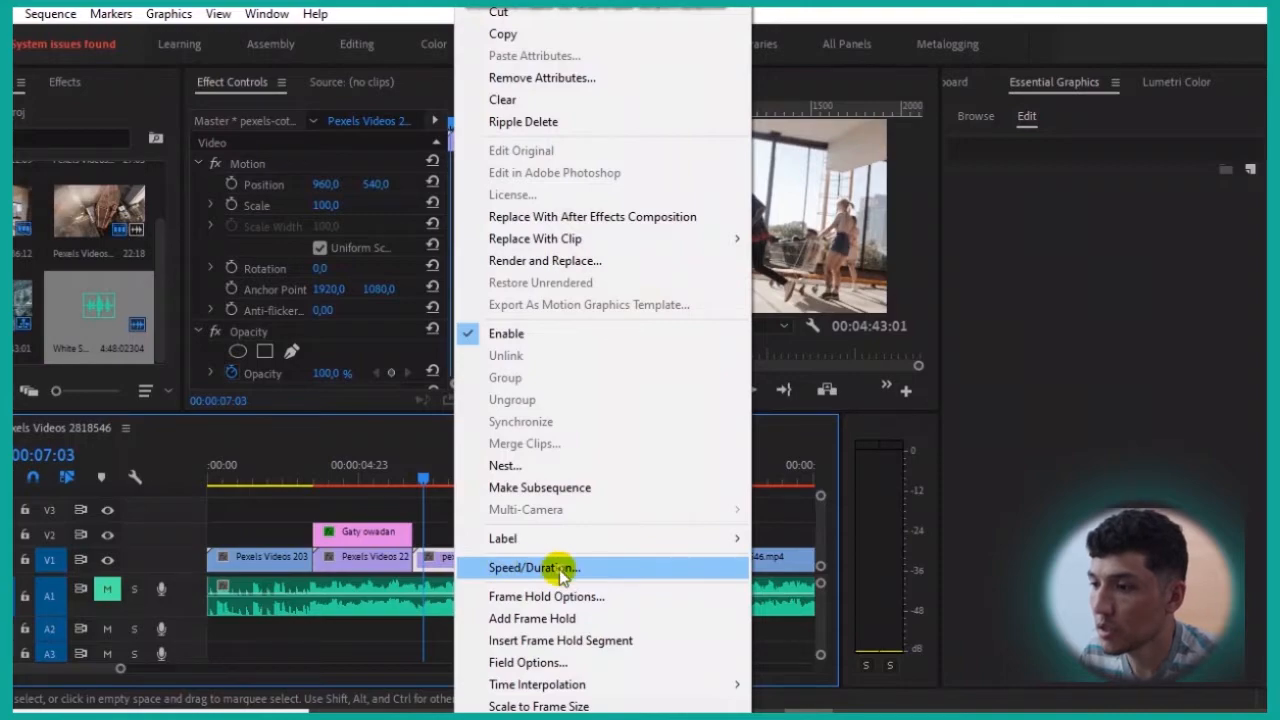
{"action": "left_click", "coordinate": [540, 568]}
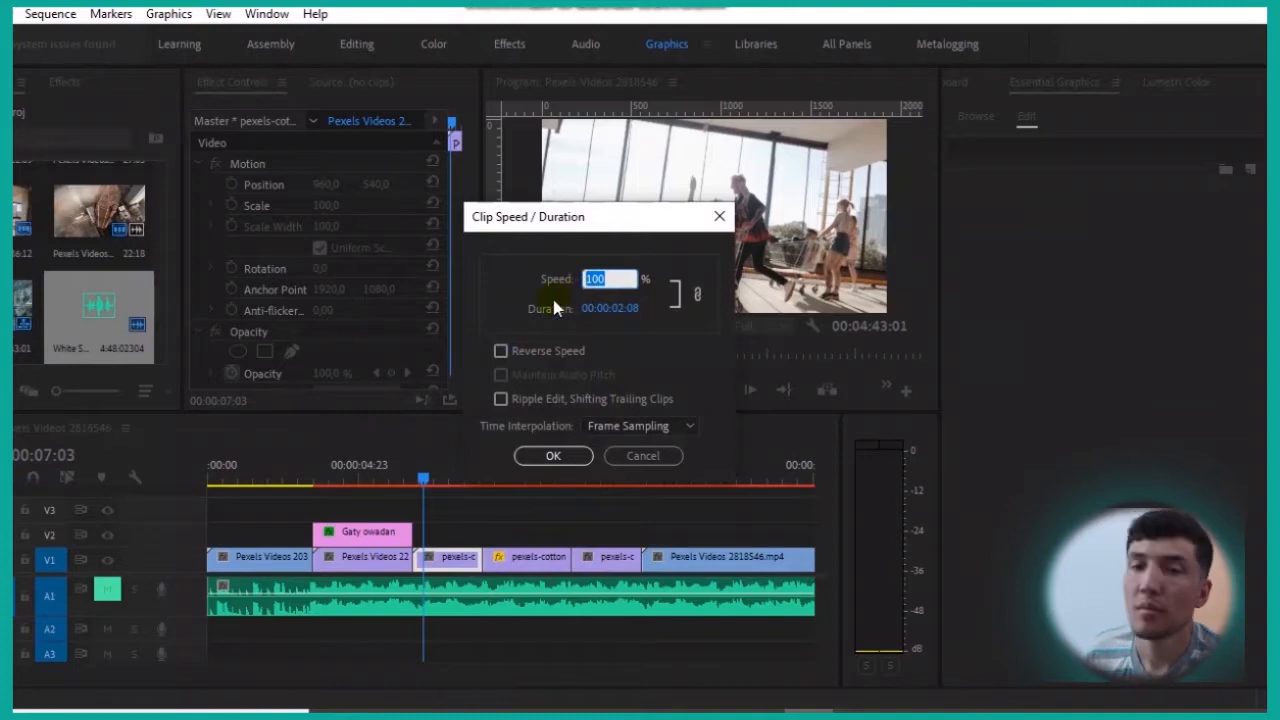
{"action": "type", "text": "20"}
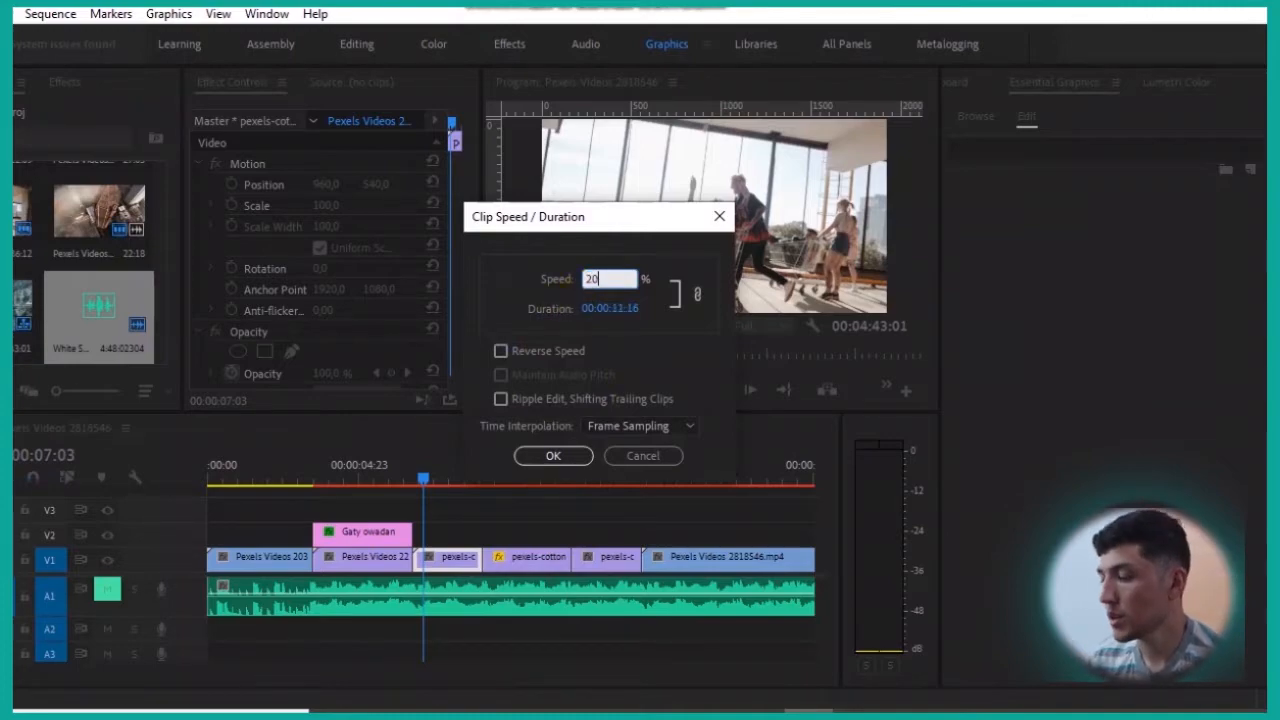
{"action": "key", "text": "Return"}
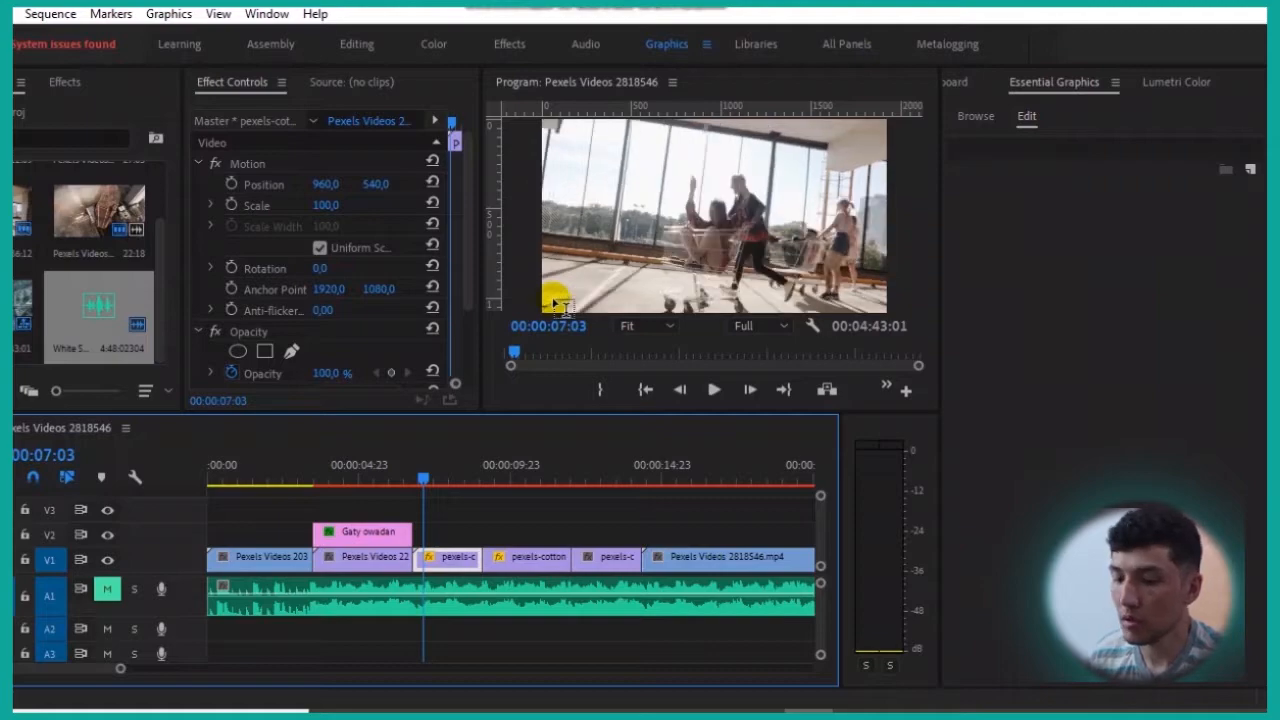
Try a speed of 200% on the third clip on V1 and review it by moving the playhead to 00:00:07:12.
{"action": "key", "text": "ctrl+r"}
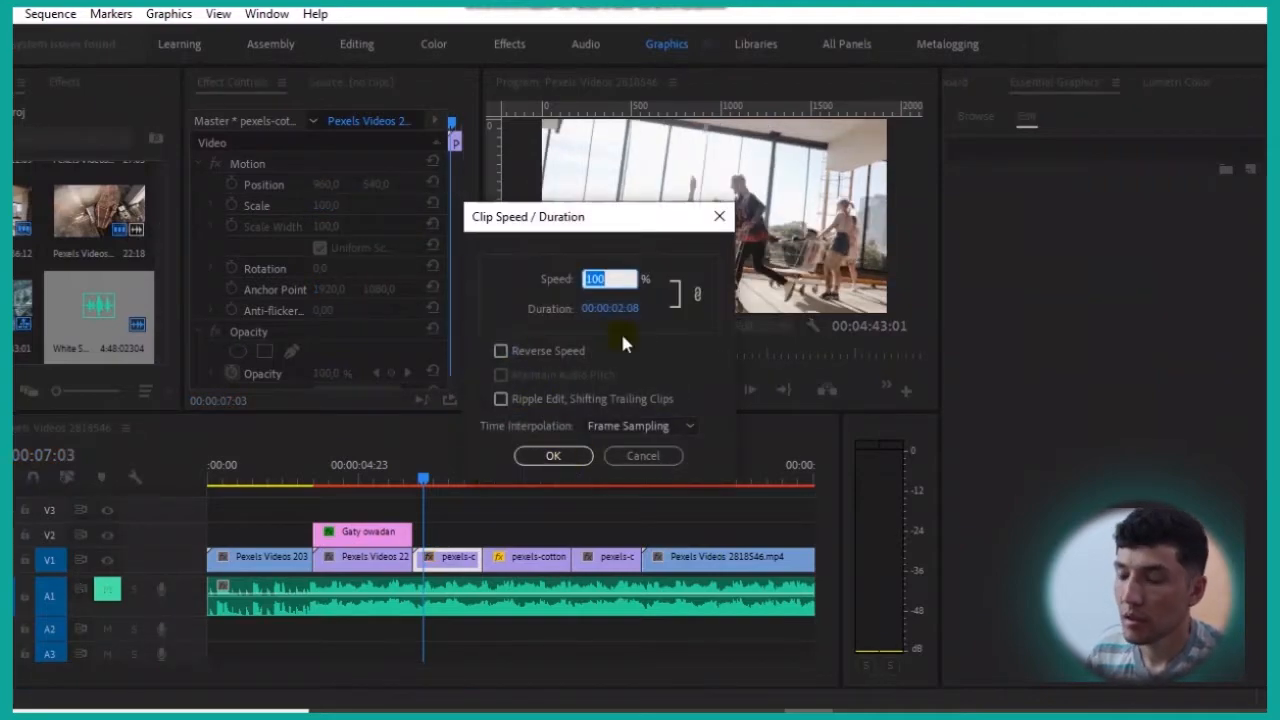
{"action": "type", "text": "200"}
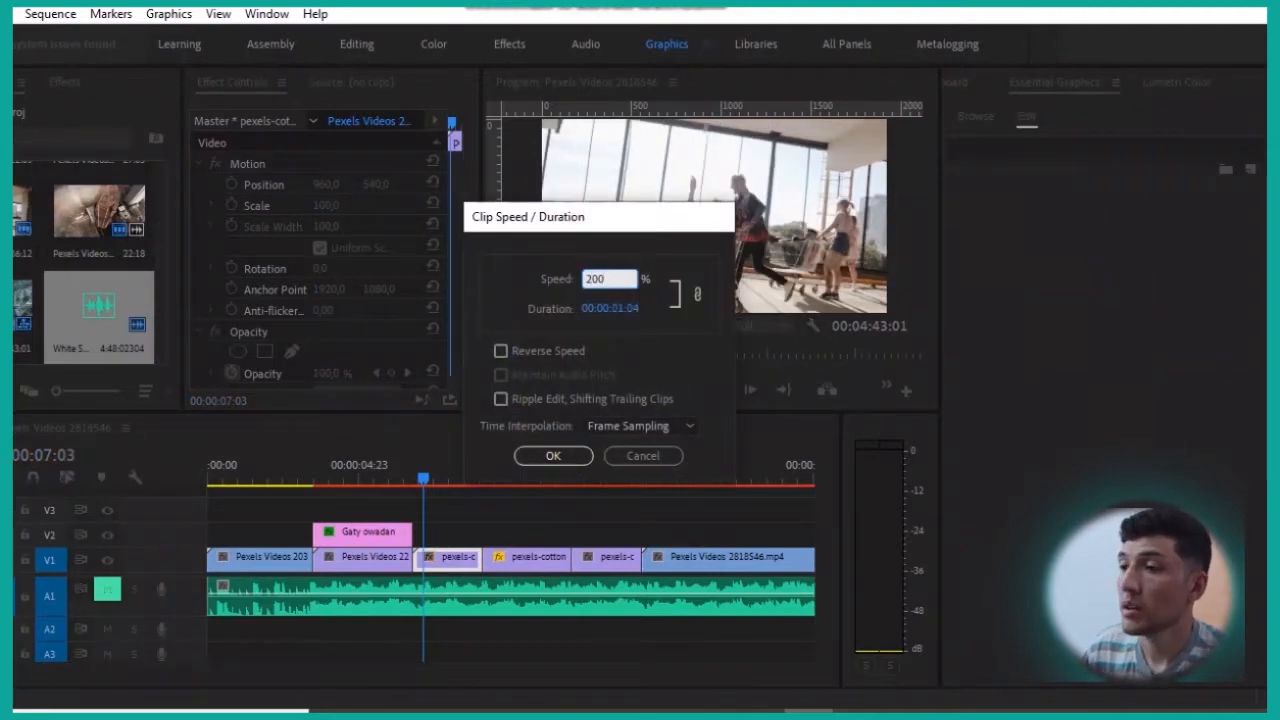
{"action": "key", "text": "Return"}
{"action": "left_click", "coordinate": [405, 545]}
{"action": "left_click", "coordinate": [420, 472]}
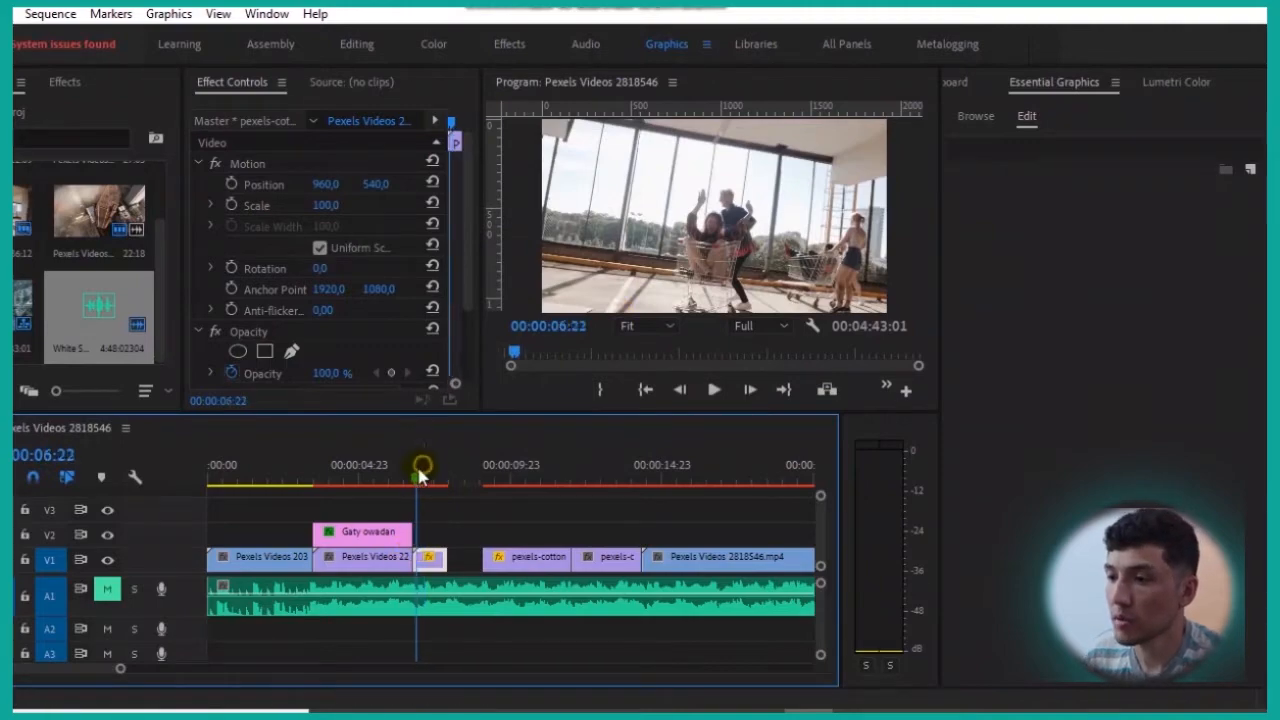
{"action": "left_click_drag", "start_coordinate": [420, 476], "coordinate": [434, 476]}
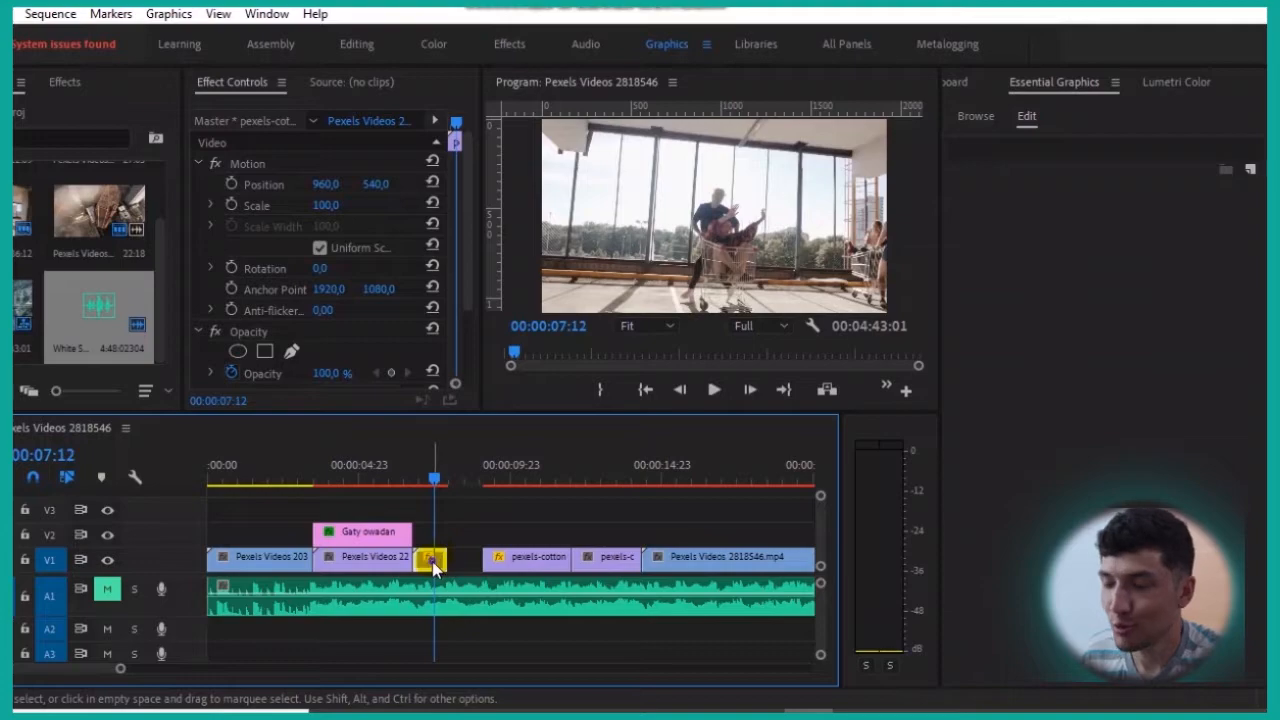
Set the speed of the third clip on V1 to 70%.
{"action": "left_click", "coordinate": [432, 559]}
{"action": "left_click", "coordinate": [434, 556]}
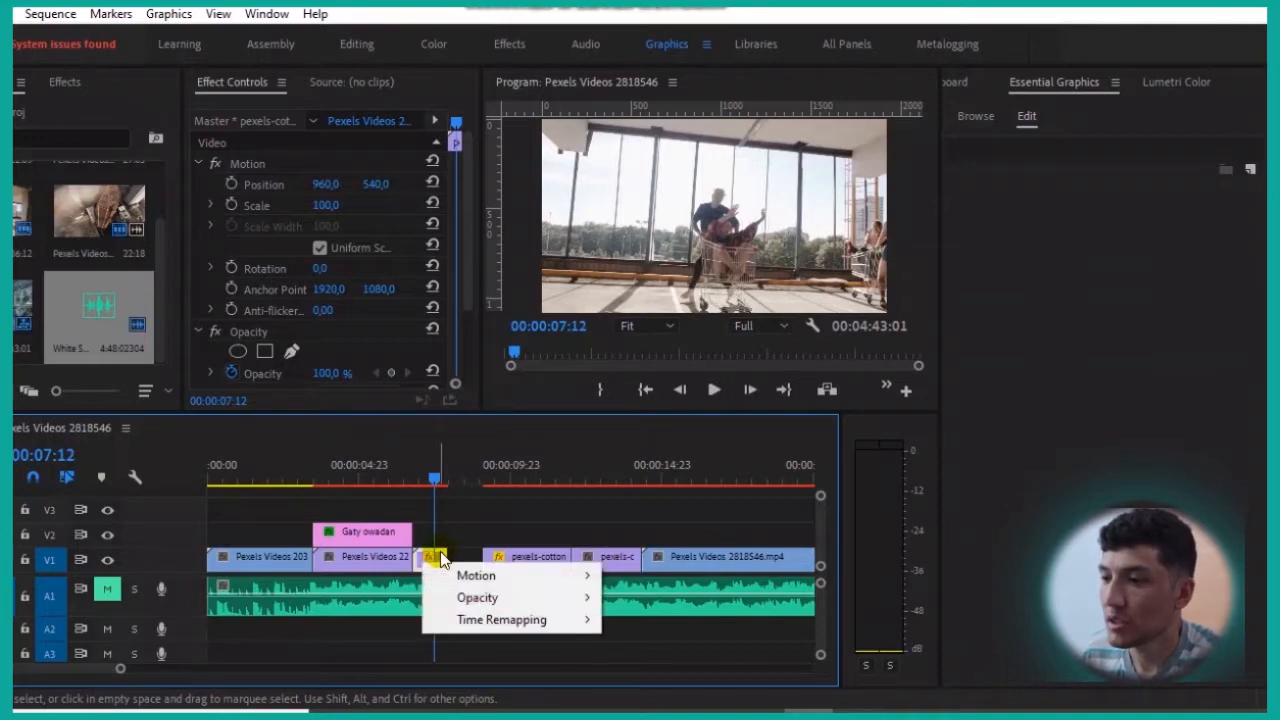
{"action": "left_click", "coordinate": [440, 543]}
{"action": "right_click", "coordinate": [436, 568]}
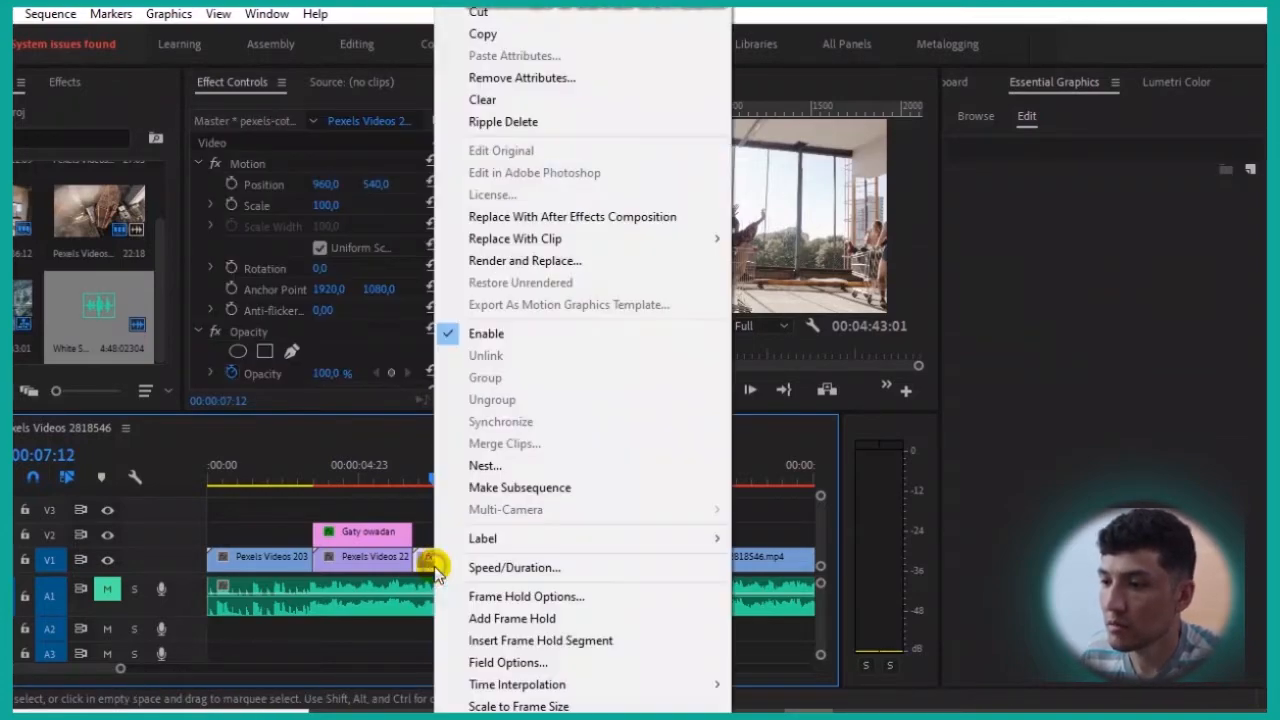
{"action": "left_click", "coordinate": [490, 566]}
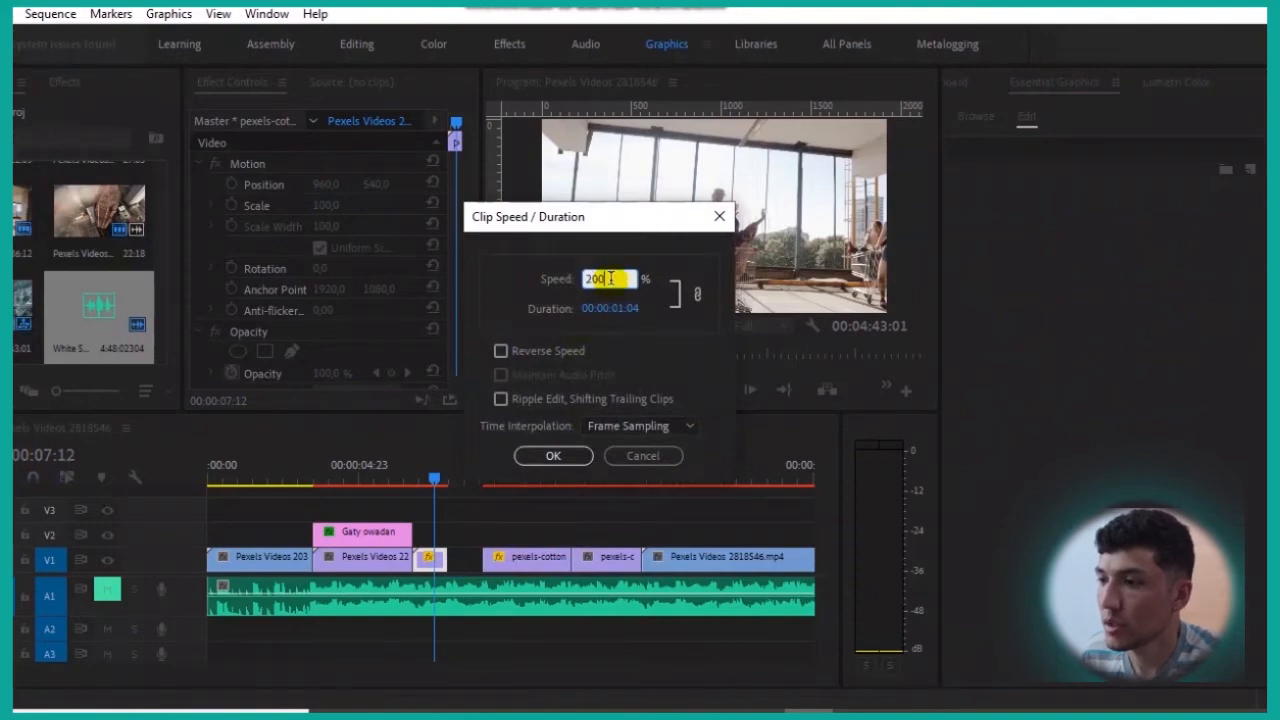
{"action": "left_click_drag", "start_coordinate": [610, 279], "coordinate": [567, 287]}
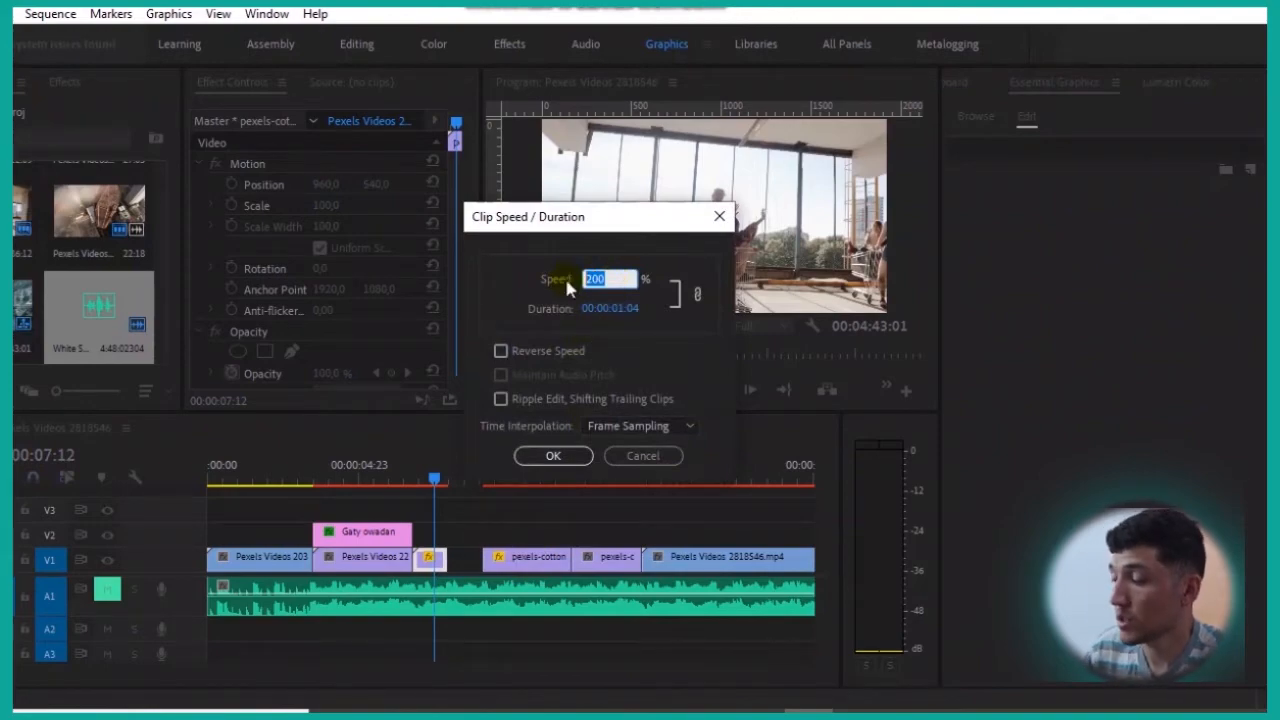
{"action": "type", "text": "70"}
{"action": "key", "text": "Return"}
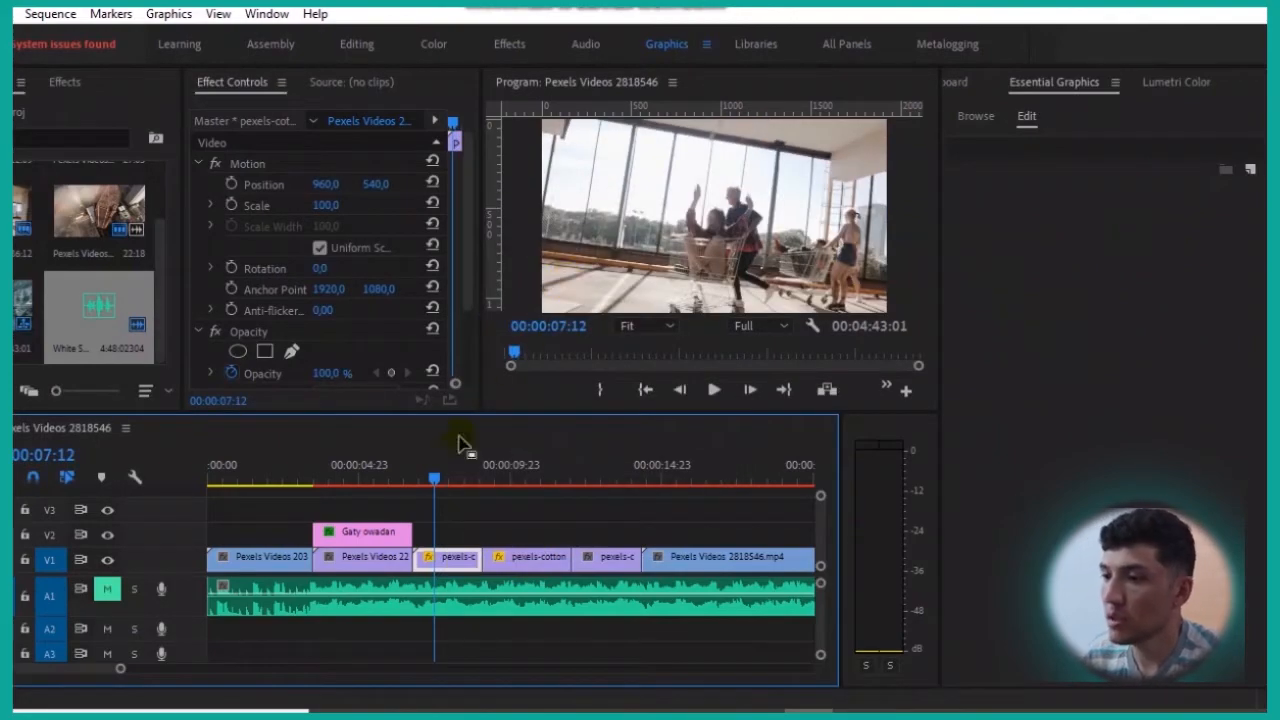
Play the sequence from just before the slowed third clip, stop at 00:00:10:02, and split the fourth clip on V1 there.
{"action": "left_click", "coordinate": [405, 482]}
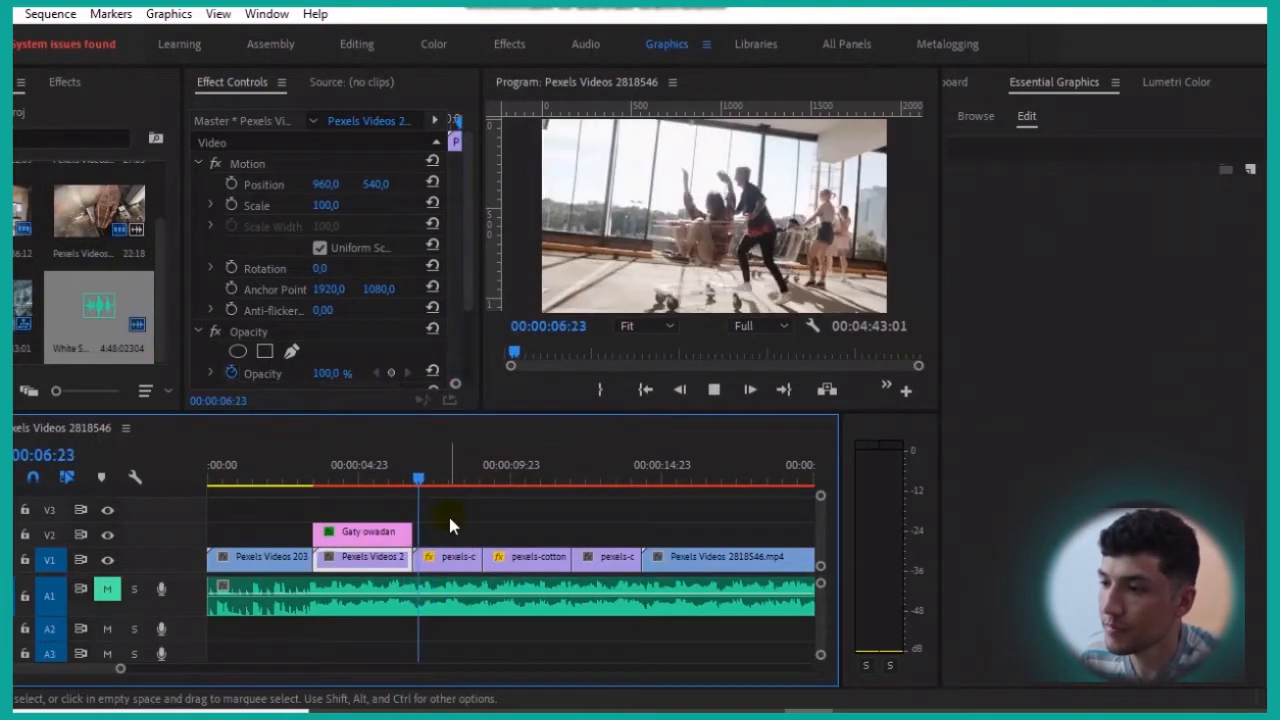
{"action": "left_click", "coordinate": [457, 556]}
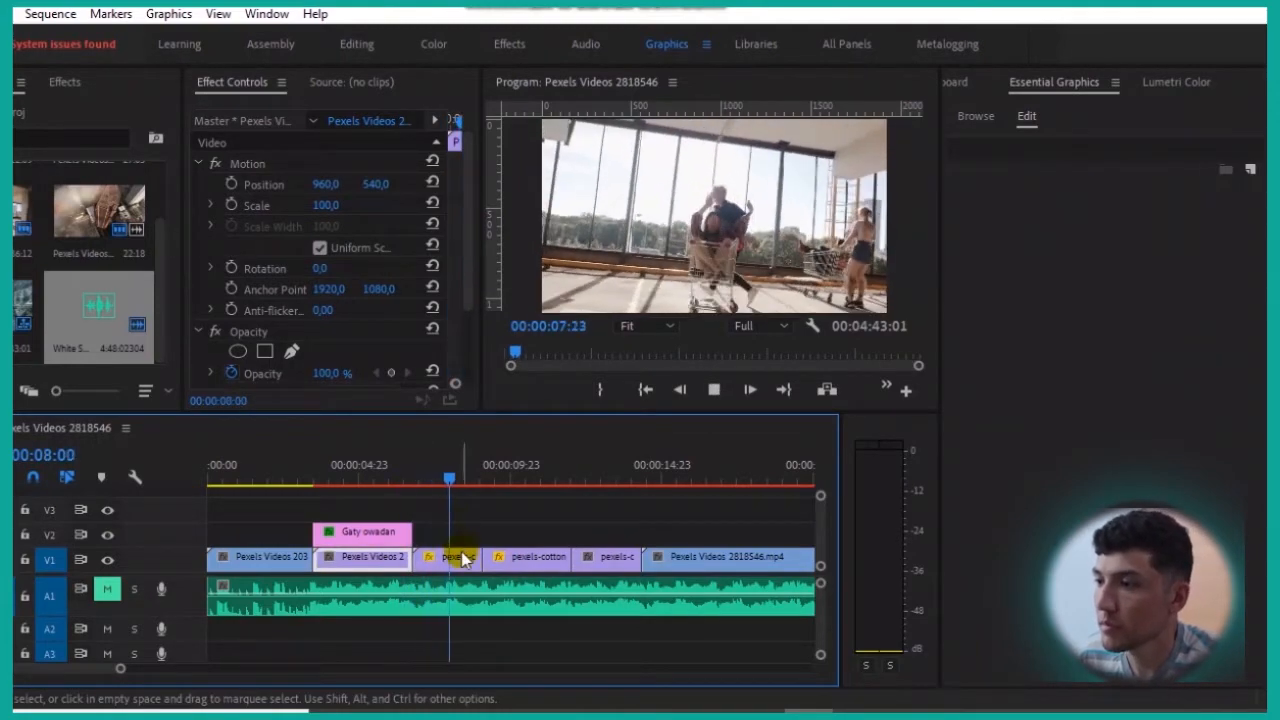
{"action": "left_click", "coordinate": [531, 563]}
{"action": "key", "text": "space"}
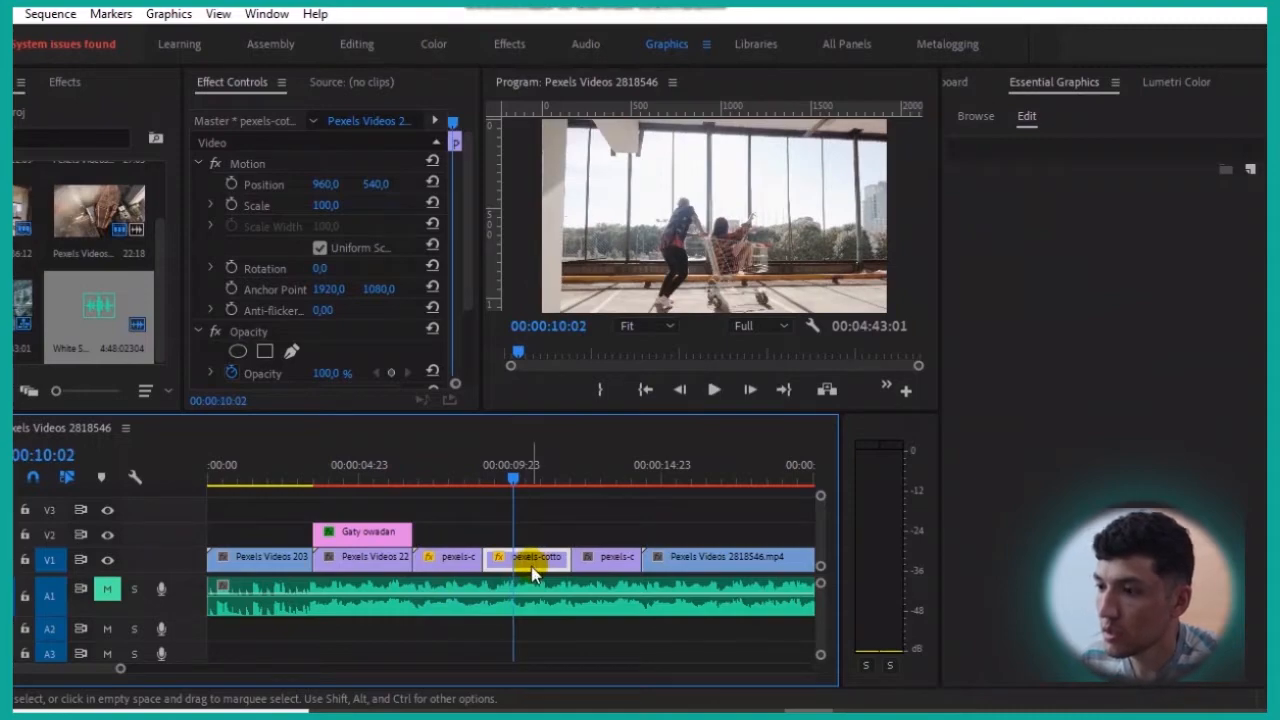
{"action": "left_click", "coordinate": [510, 557]}
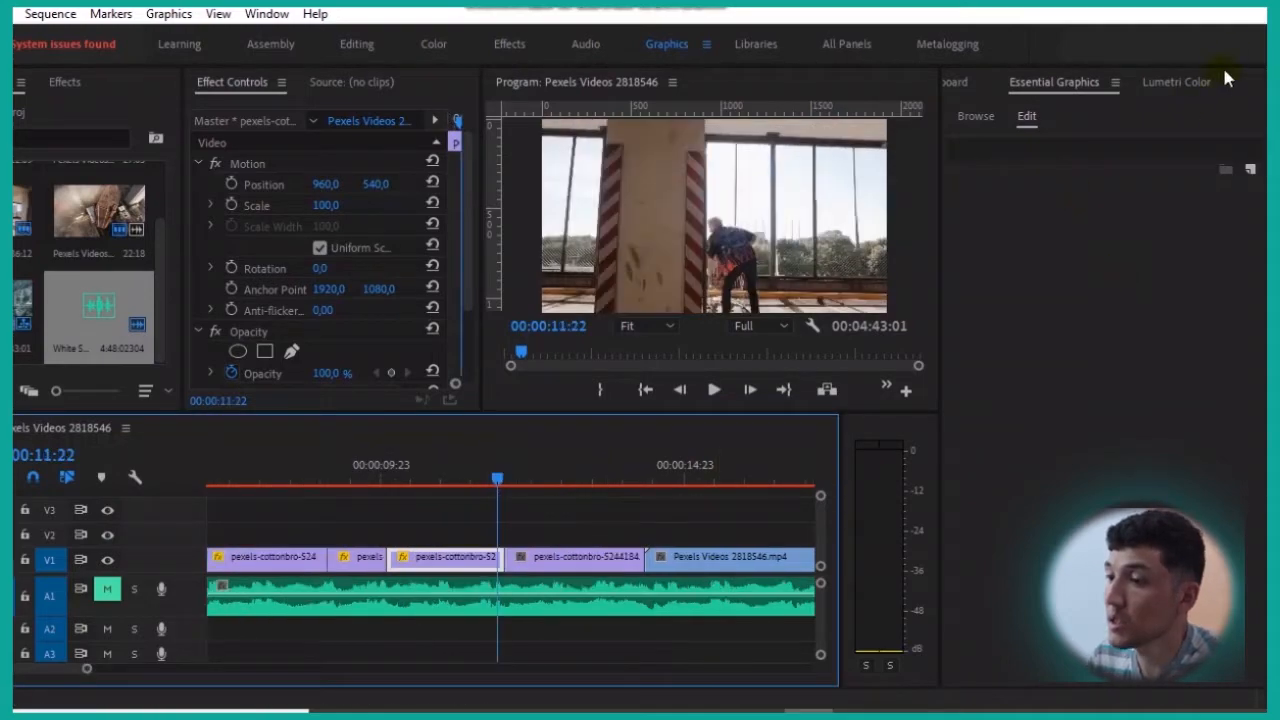
Show the RG Universe Dashboard with its Universe effects and return the playhead to 00:00:00:00.
{"action": "left_click", "coordinate": [1258, 81]}
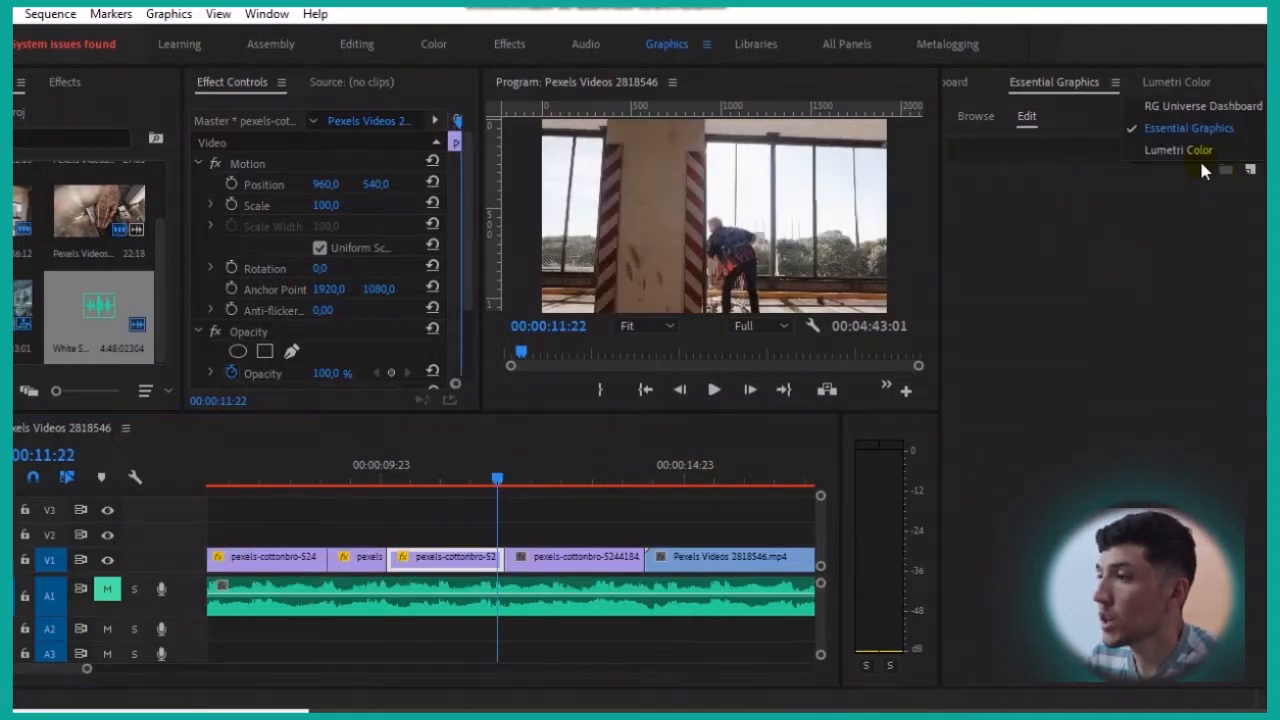
{"action": "left_click", "coordinate": [1196, 108]}
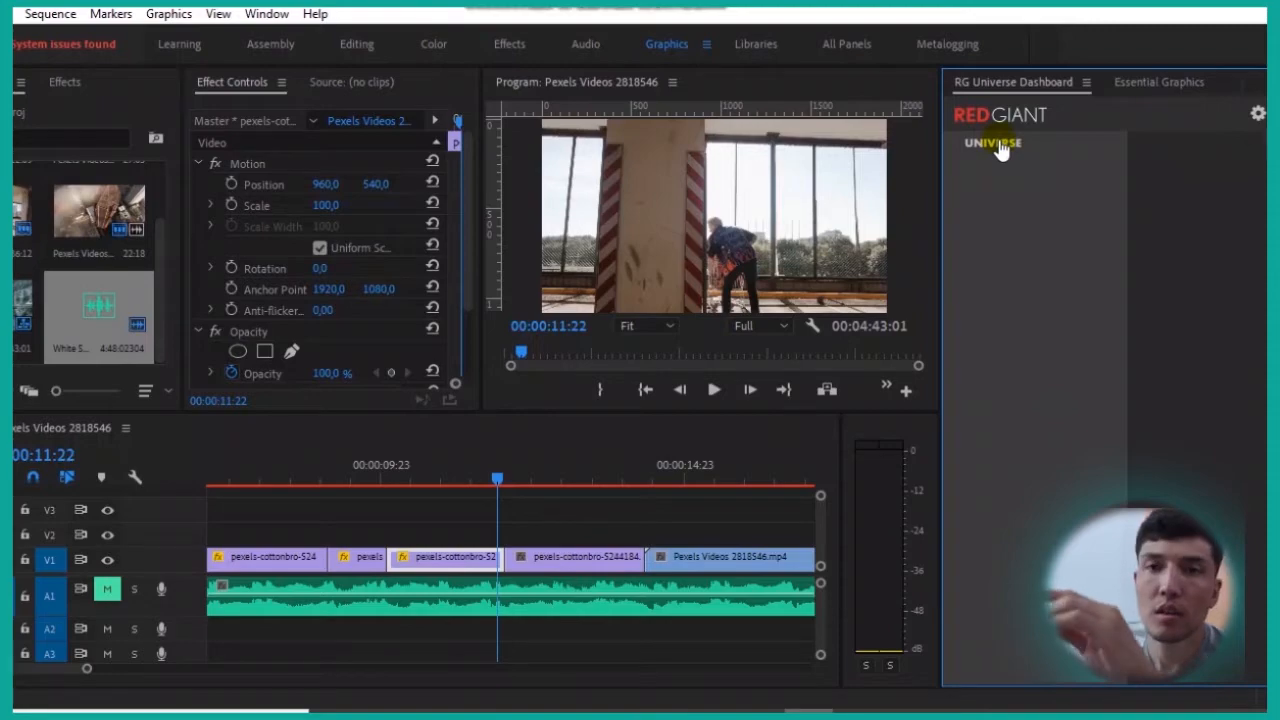
{"action": "left_click", "coordinate": [998, 145]}
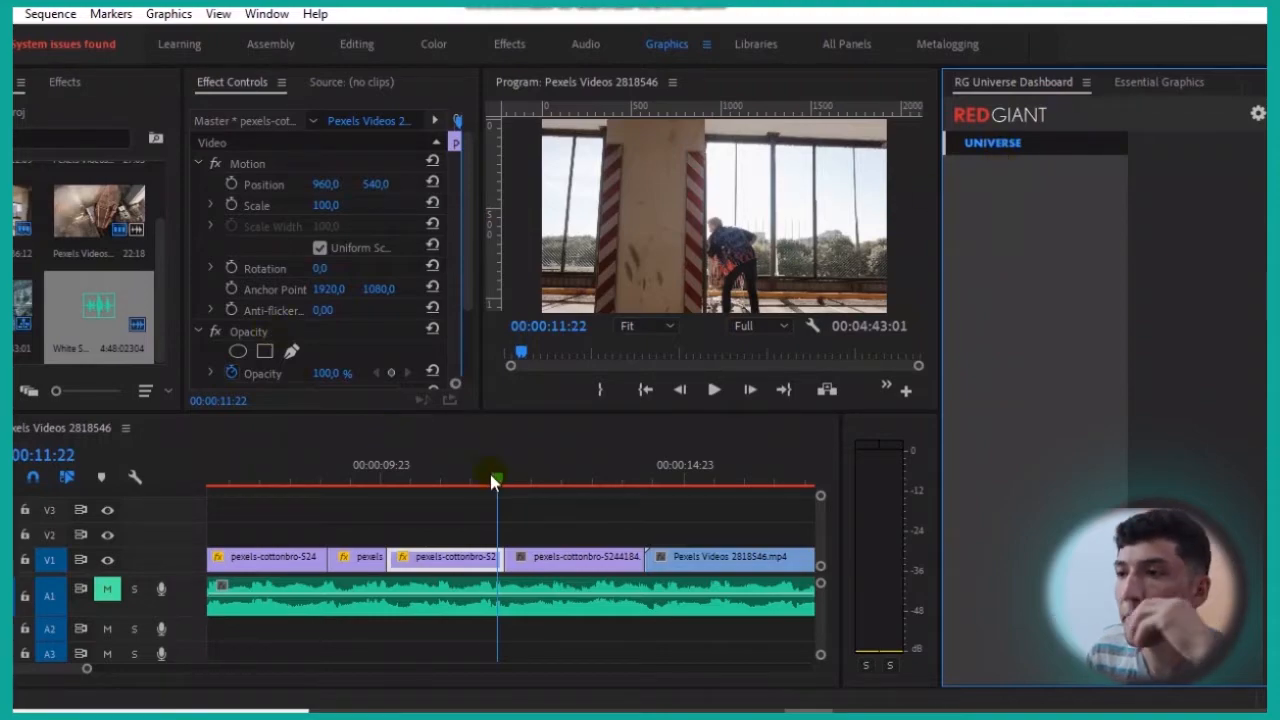
{"action": "left_click_drag", "start_coordinate": [497, 477], "coordinate": [212, 500]}
{"action": "left_click", "coordinate": [652, 392]}
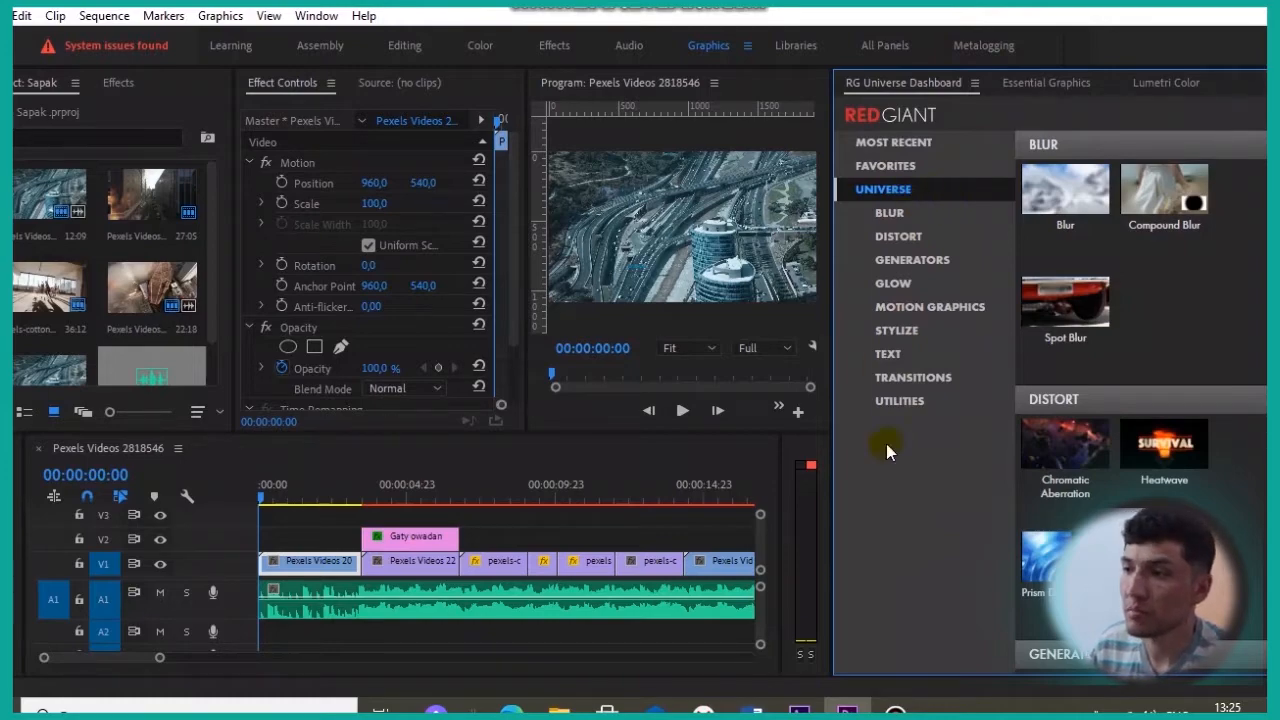
Browse the Universe effect categories, including Blur, Distort, Generators, Glow, Motion Graphics, Stylize, Text, Transitions and Utilities.
{"action": "left_click", "coordinate": [903, 218]}
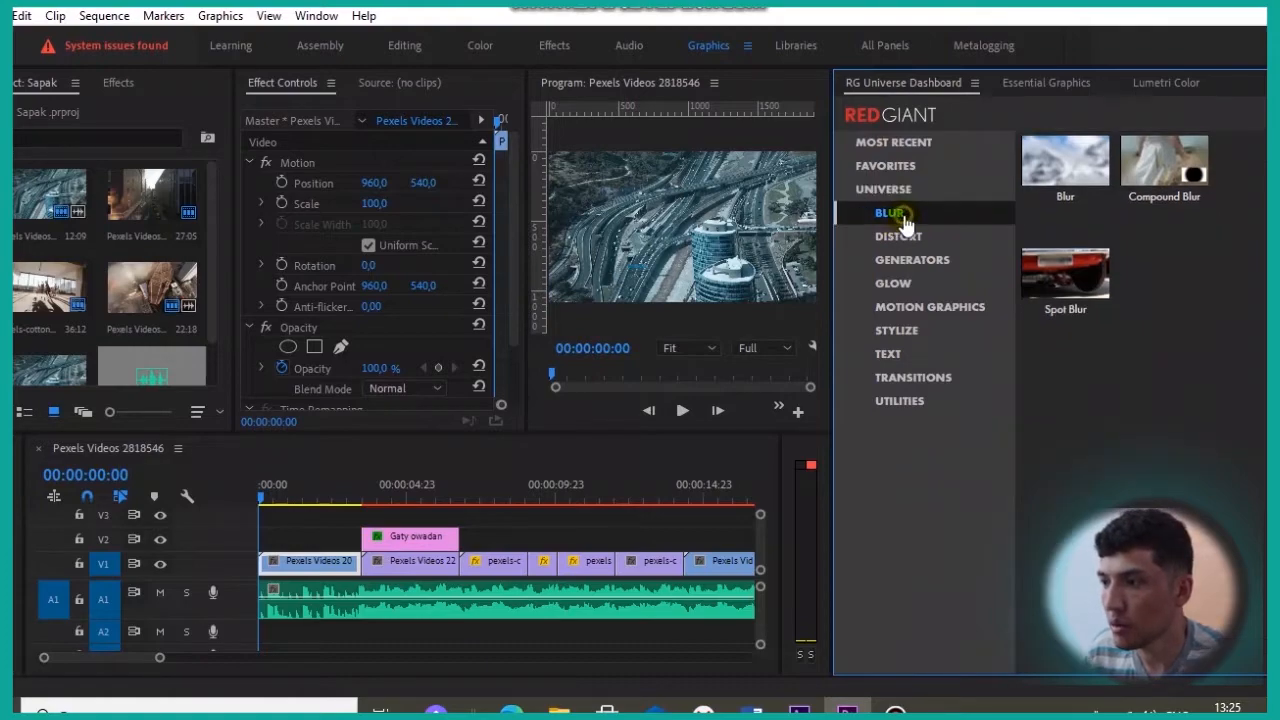
{"action": "left_click", "coordinate": [915, 240]}
{"action": "left_click", "coordinate": [925, 262]}
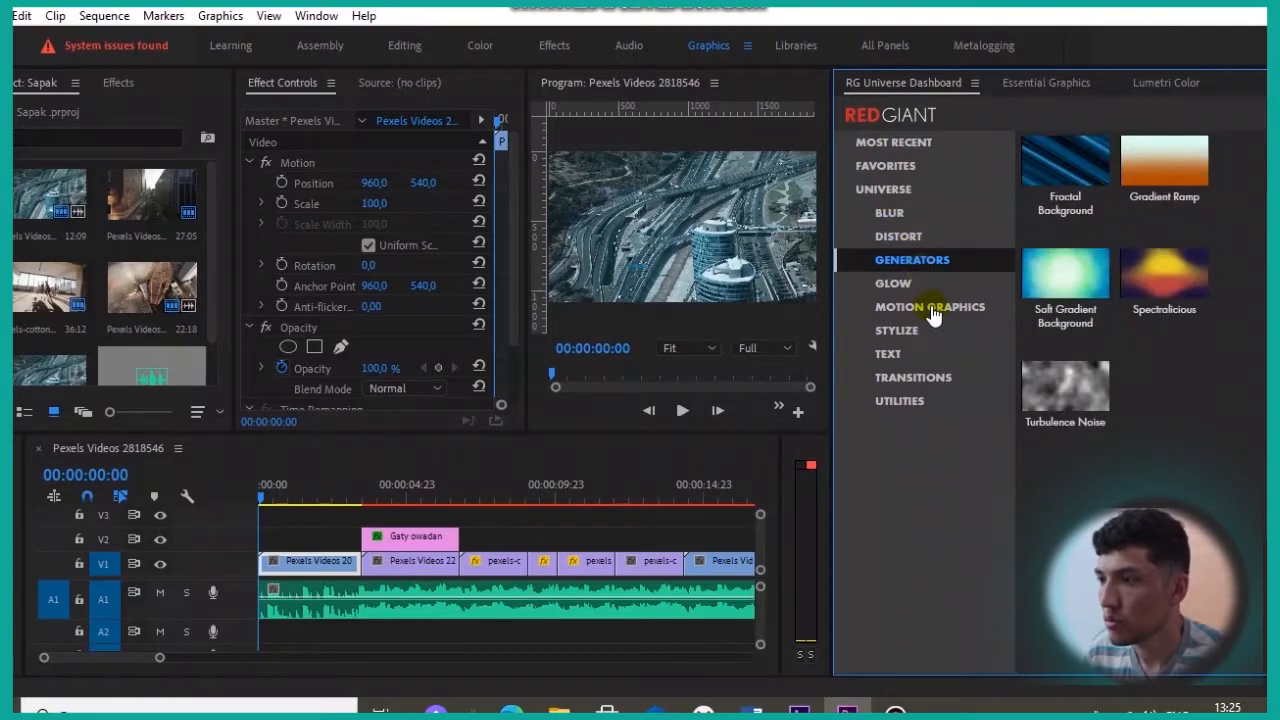
{"action": "left_click", "coordinate": [932, 310]}
{"action": "left_click", "coordinate": [922, 336]}
{"action": "left_click", "coordinate": [921, 354]}
{"action": "left_click", "coordinate": [925, 379]}
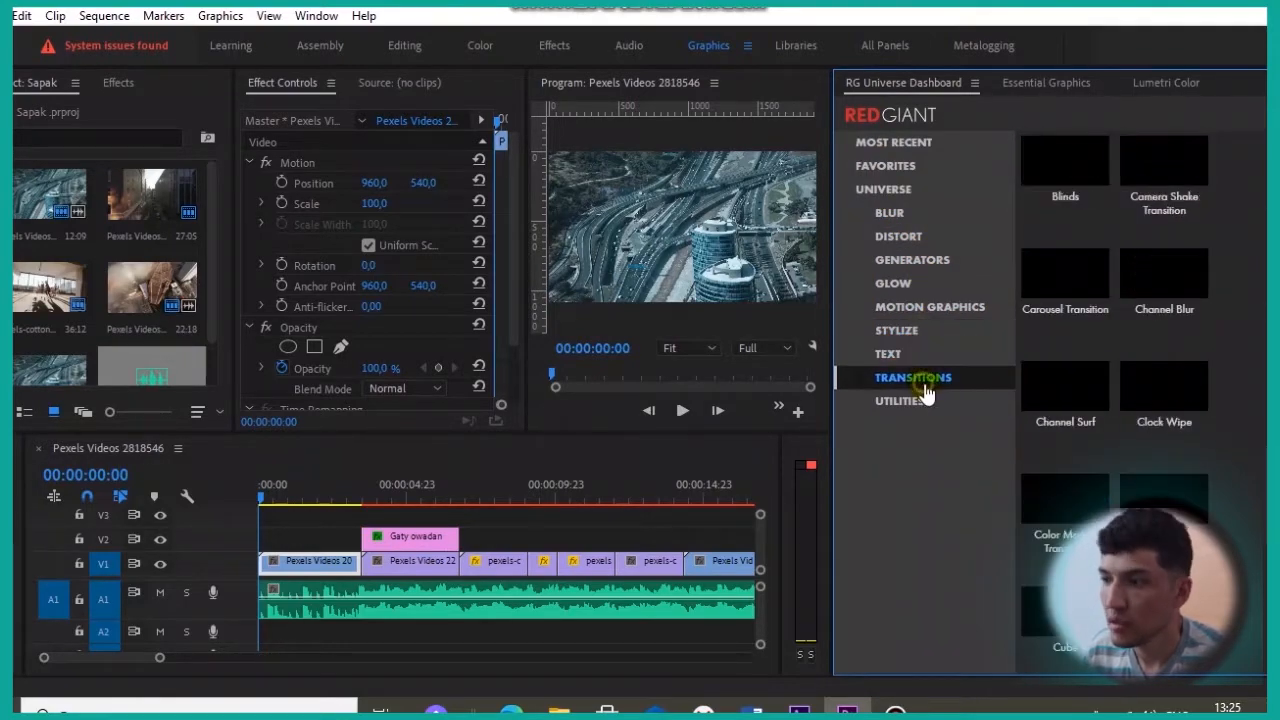
{"action": "left_click", "coordinate": [940, 408]}
{"action": "left_click", "coordinate": [932, 374]}
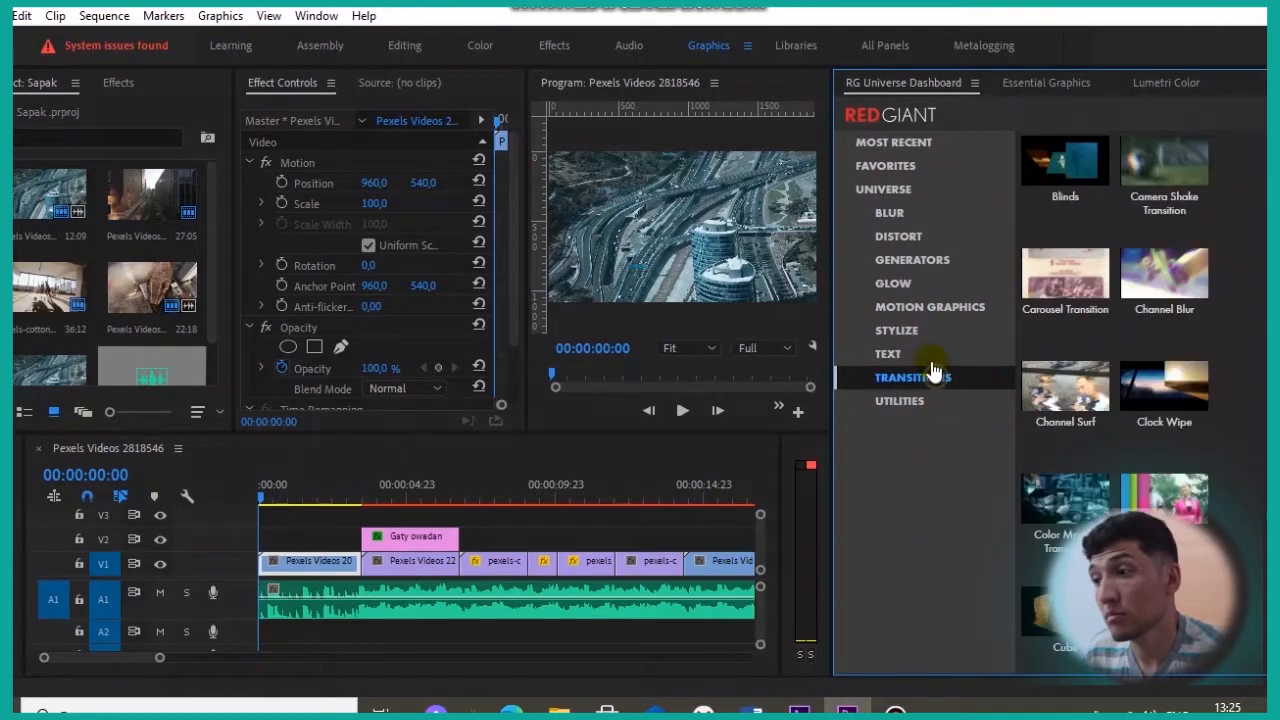
{"action": "left_click", "coordinate": [929, 356]}
{"action": "left_click", "coordinate": [936, 331]}
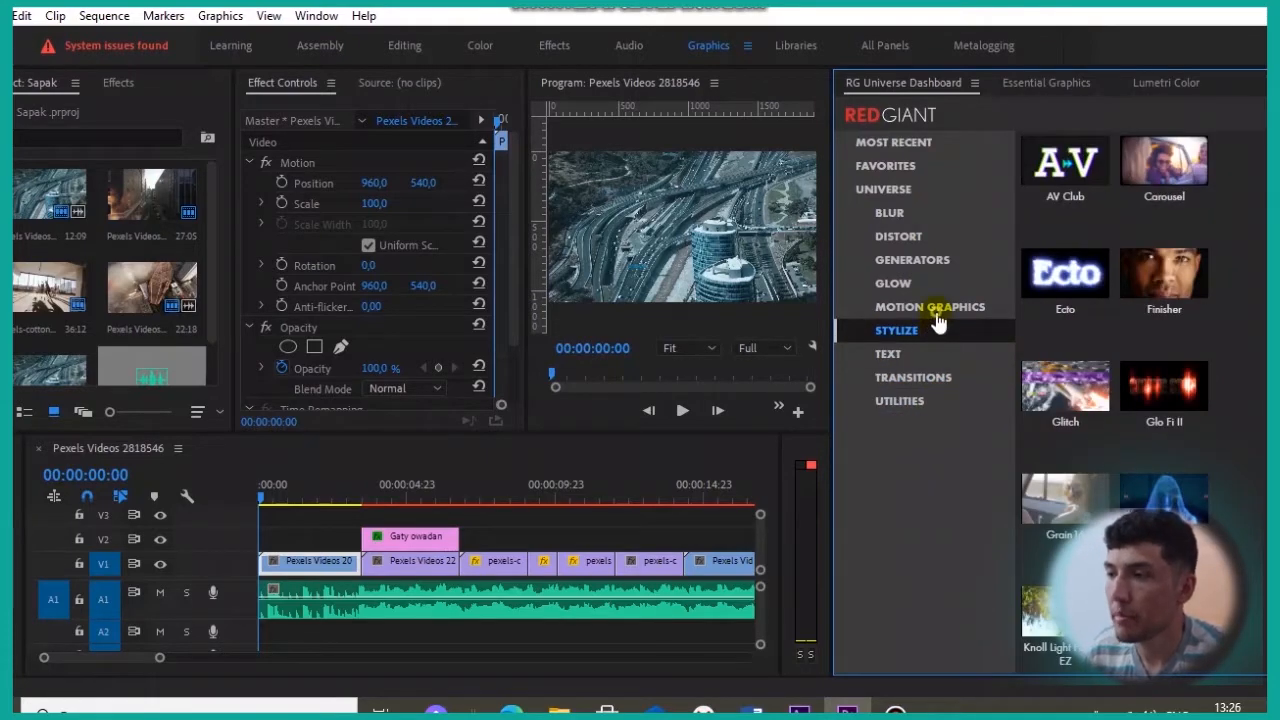
{"action": "left_click", "coordinate": [934, 308]}
{"action": "left_click", "coordinate": [928, 288]}
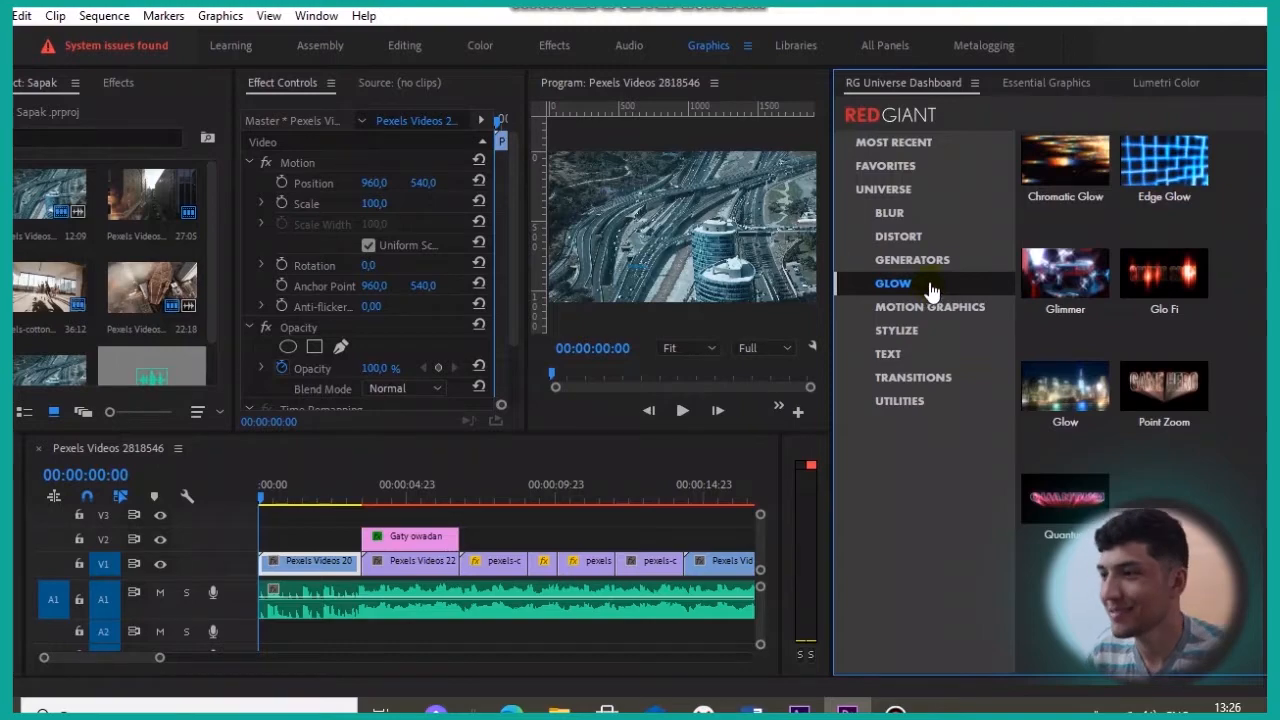
Open the presets of the Glitch effect in the Stylize category and look through them.
{"action": "left_click", "coordinate": [926, 330]}
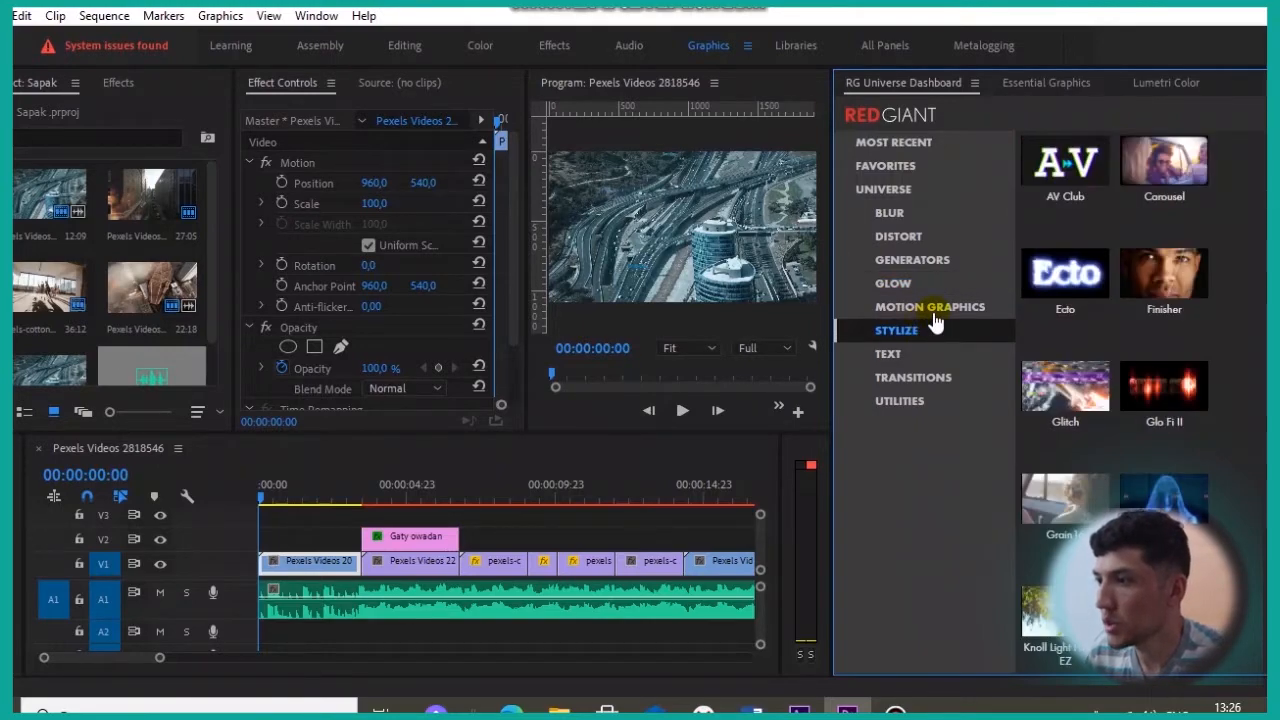
{"action": "mouse_move", "coordinate": [1070, 395]}
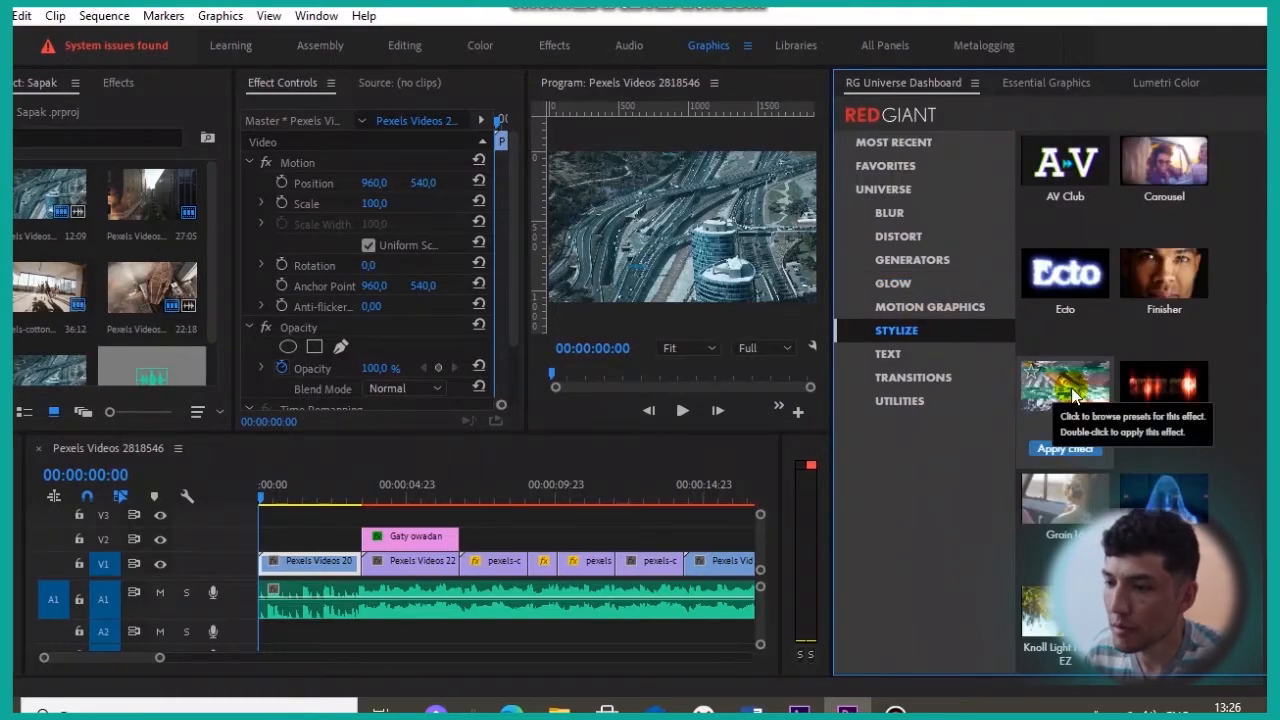
{"action": "left_click", "coordinate": [1071, 390]}
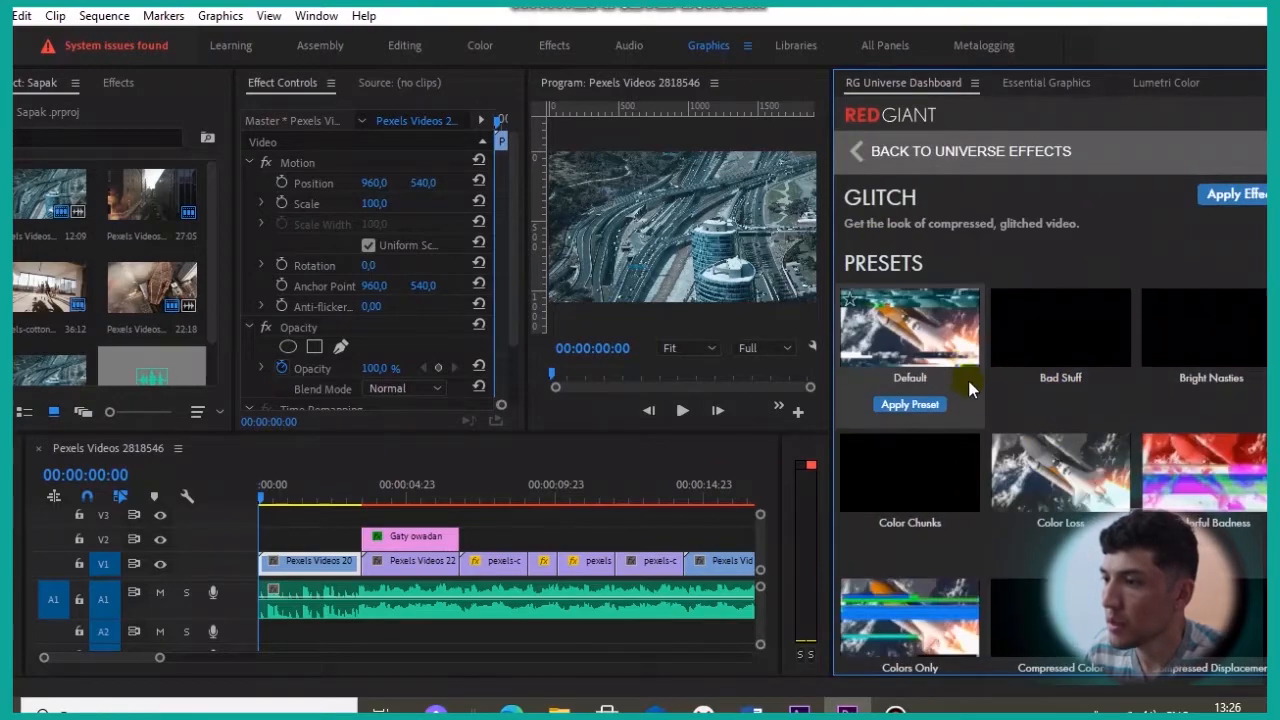
{"action": "scroll", "coordinate": [1005, 417], "scroll_direction": "down", "scroll_amount": 8}
{"action": "scroll", "coordinate": [1003, 440], "scroll_direction": "up", "scroll_amount": 8}
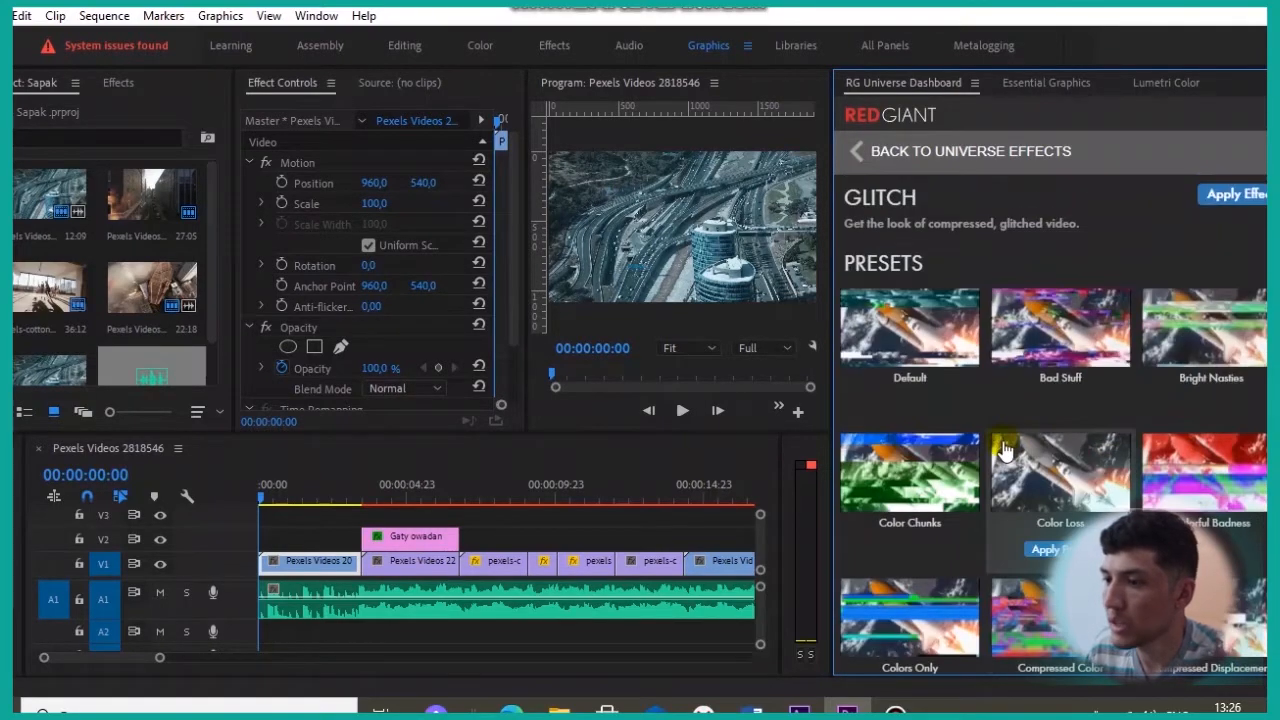
Place the playhead at 00:00:06:09 over the second clip on V1 and preview the Color Loss, Bright Nasties and Default presets.
{"action": "left_click_drag", "start_coordinate": [355, 490], "coordinate": [602, 507]}
{"action": "key", "text": "equal"}
{"action": "key", "text": "equal"}
{"action": "key", "text": "minus"}
{"action": "mouse_move", "coordinate": [1070, 490]}
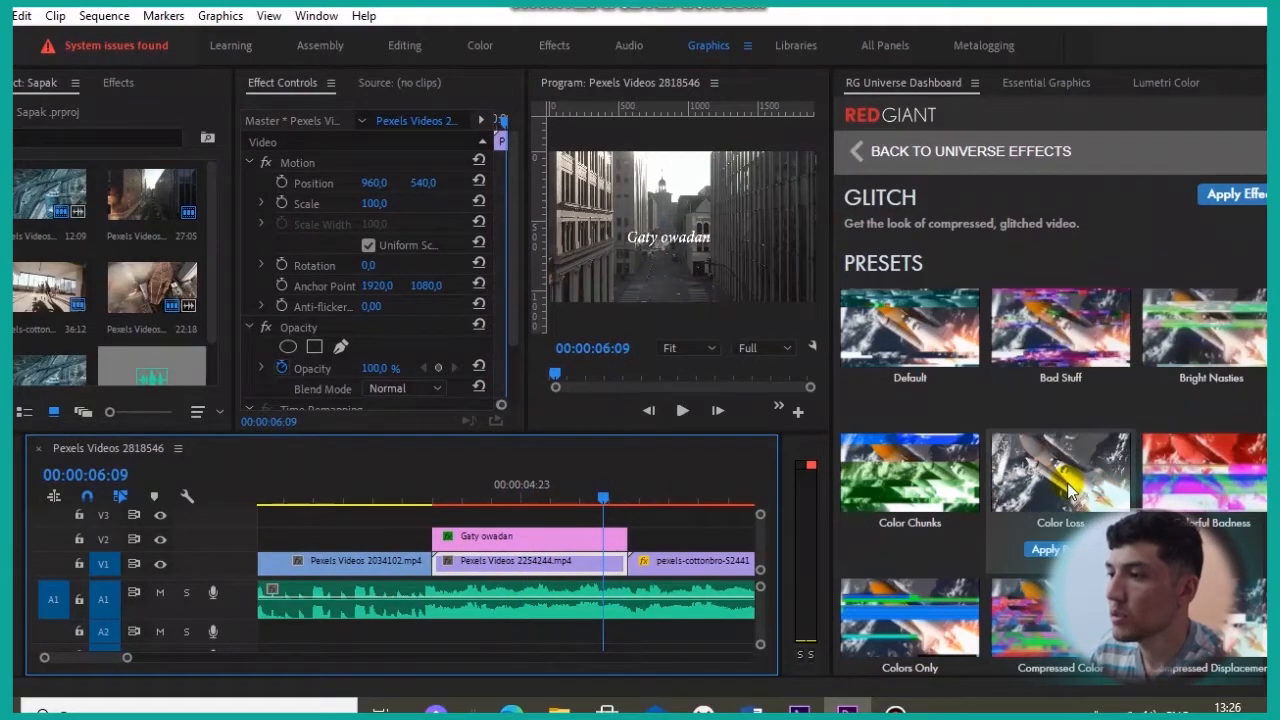
{"action": "mouse_move", "coordinate": [1193, 345]}
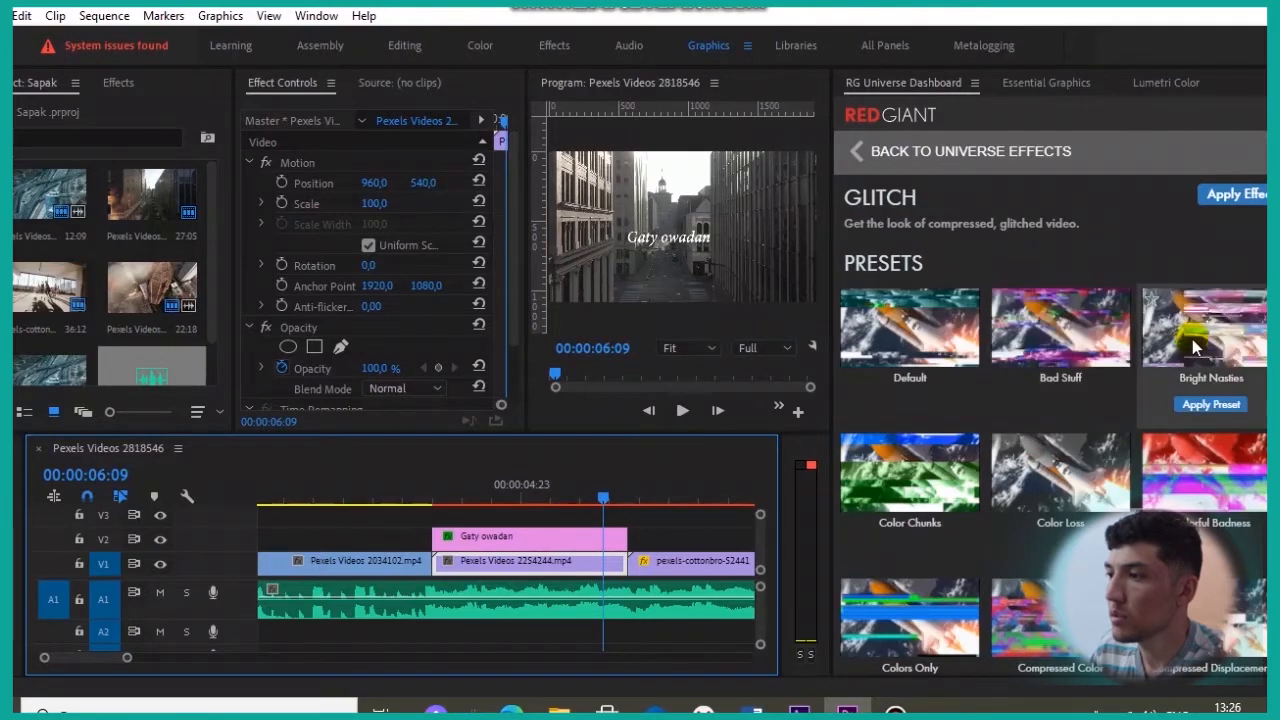
{"action": "mouse_move", "coordinate": [912, 335]}
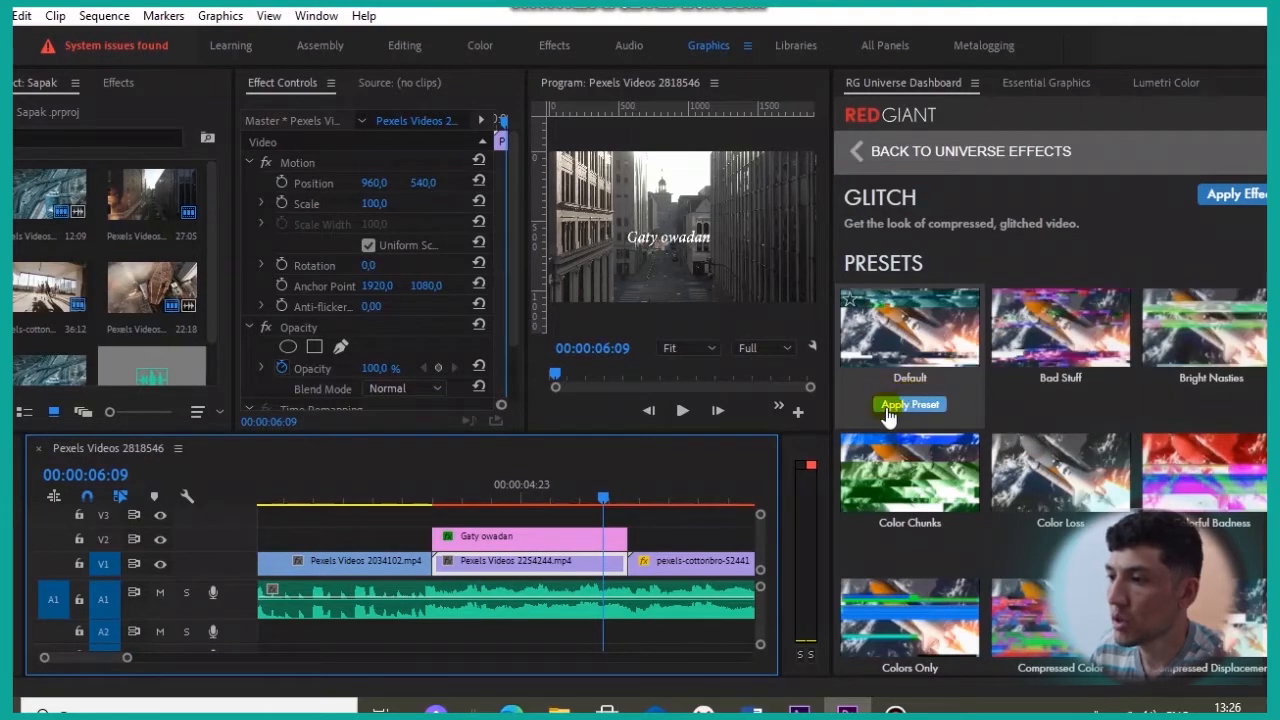
Apply the Default Glitch preset to the second clip on V1, Pexels Videos 2254244.mp4, and move the playhead to 00:00:05:00.
{"action": "left_click", "coordinate": [642, 565]}
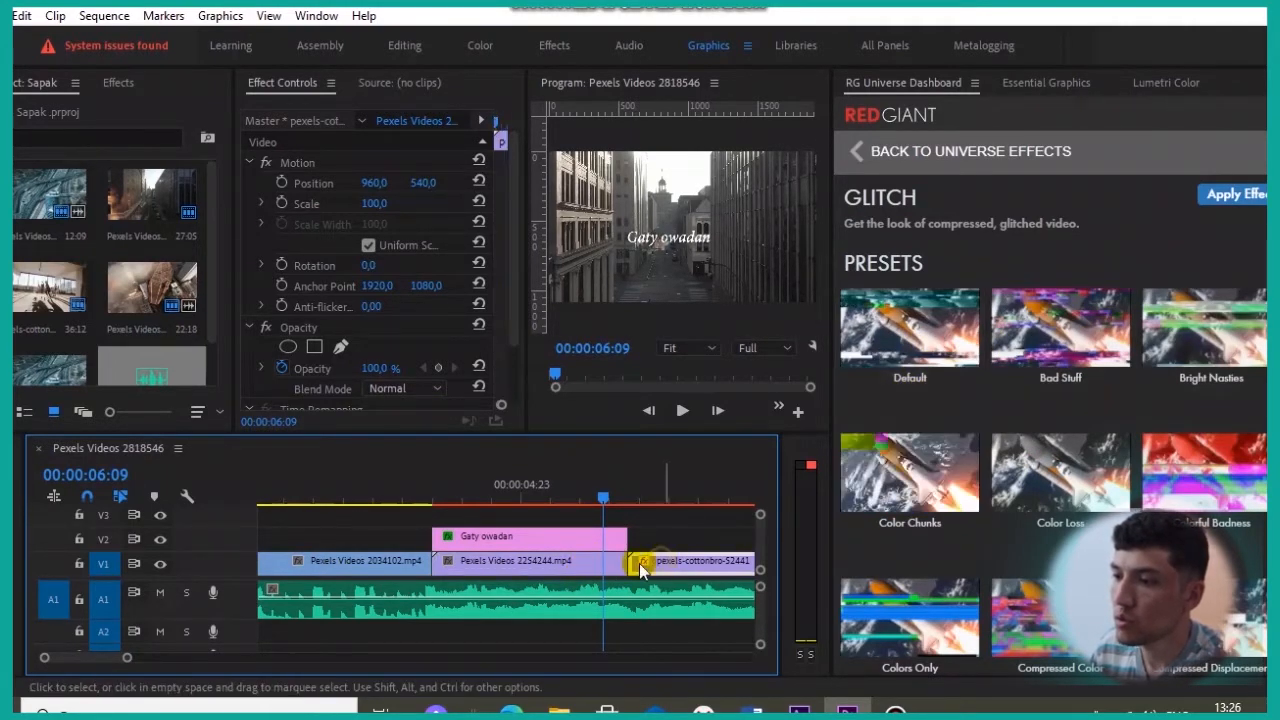
{"action": "left_click", "coordinate": [588, 565]}
{"action": "left_click", "coordinate": [675, 565]}
{"action": "left_click", "coordinate": [587, 565]}
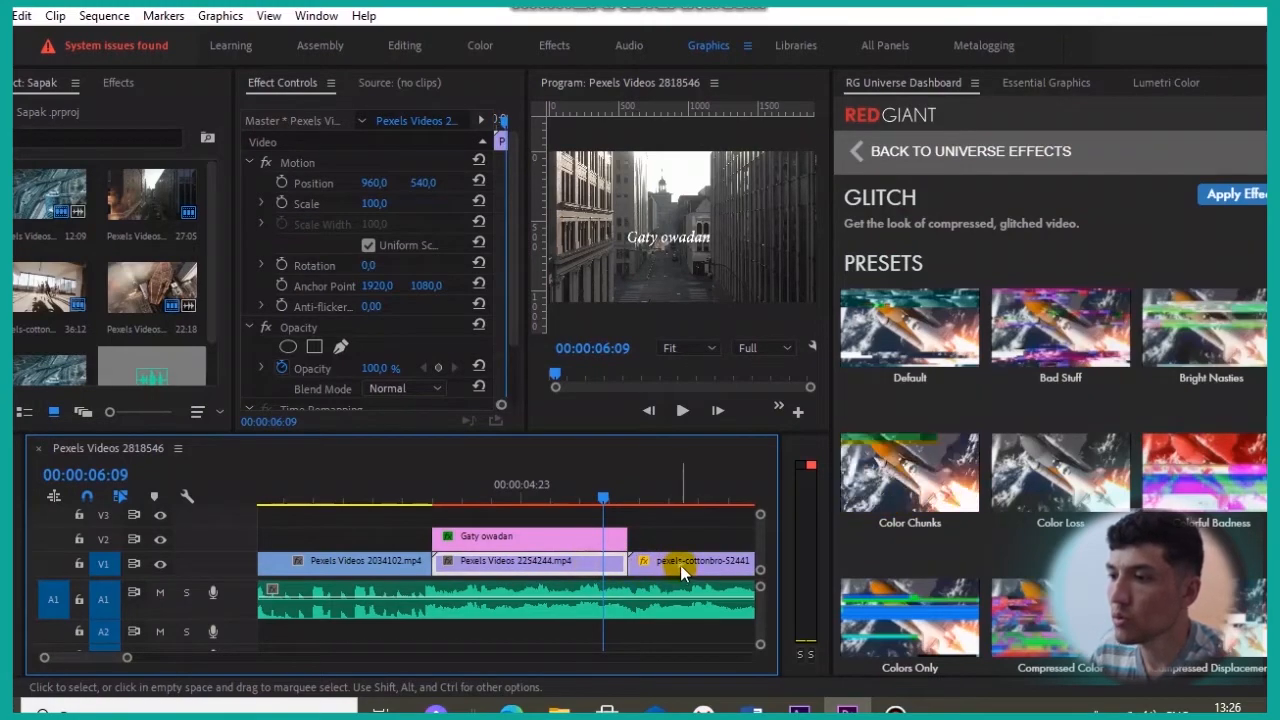
{"action": "left_click", "coordinate": [680, 565]}
{"action": "left_click", "coordinate": [594, 564]}
{"action": "mouse_move", "coordinate": [906, 380]}
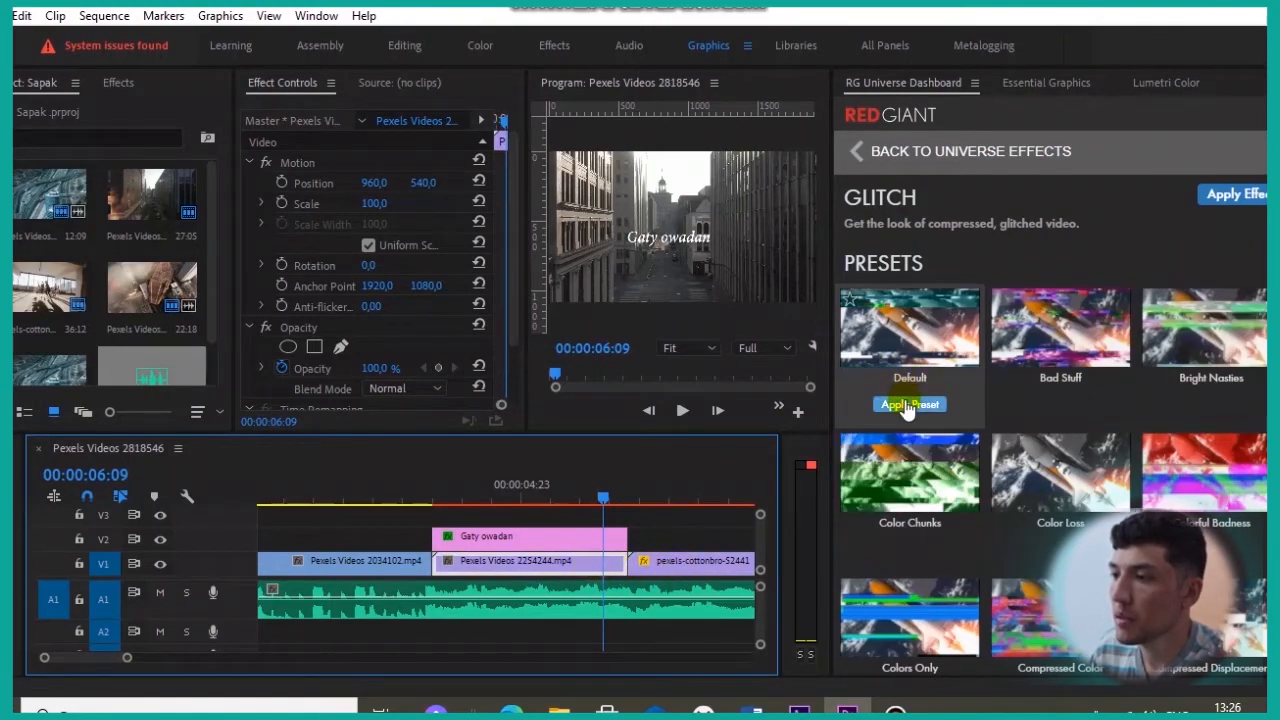
{"action": "left_click", "coordinate": [906, 405]}
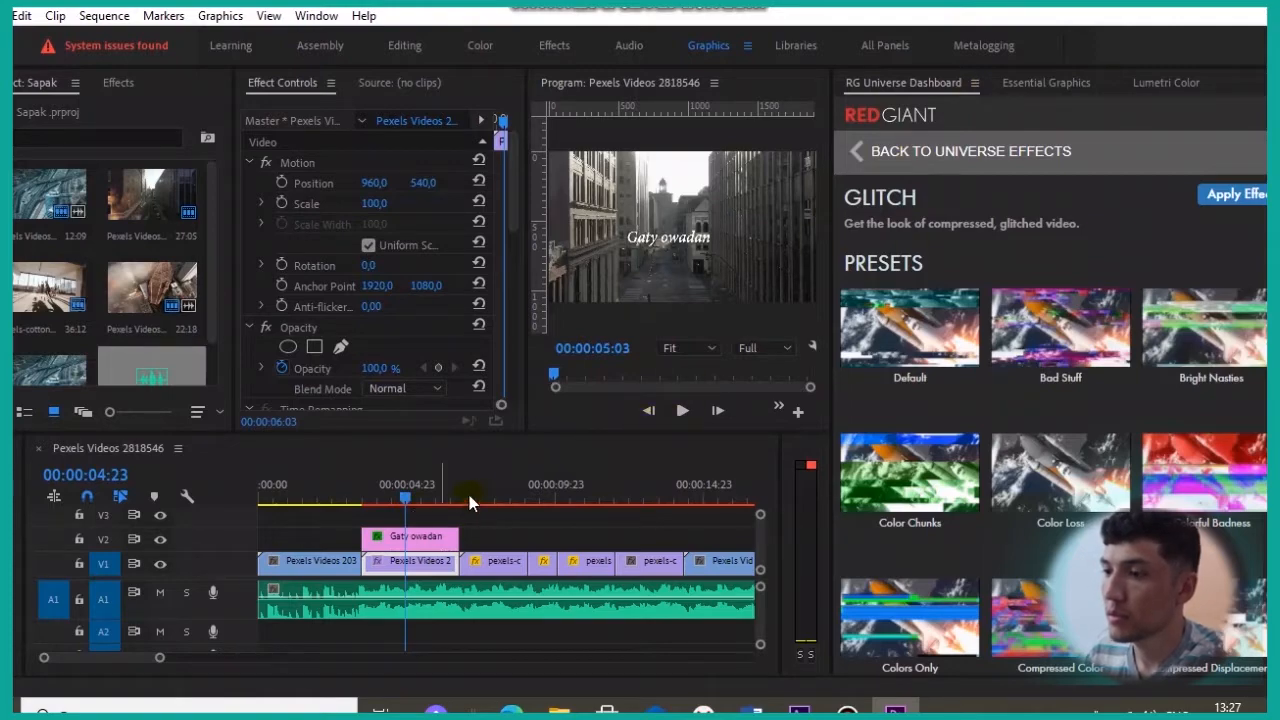
{"action": "left_click", "coordinate": [410, 500]}
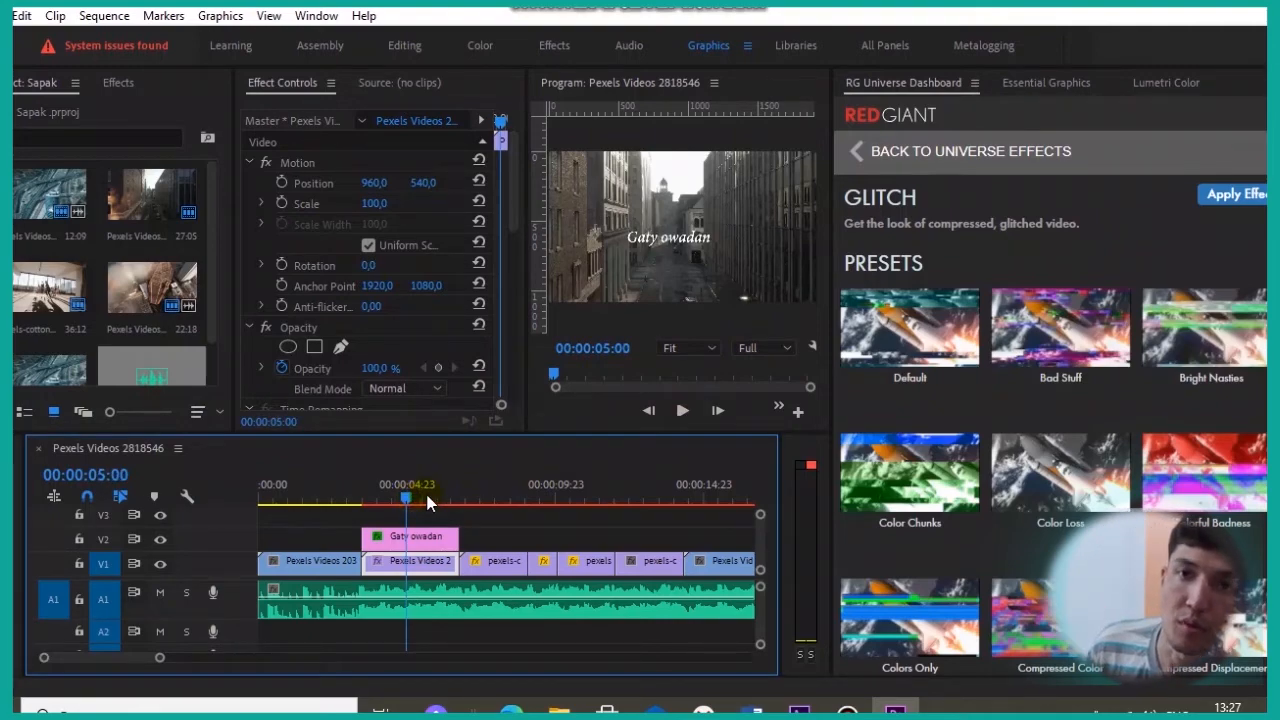
Lower the Program monitor's playback resolution to 1/4.
{"action": "left_click", "coordinate": [426, 496]}
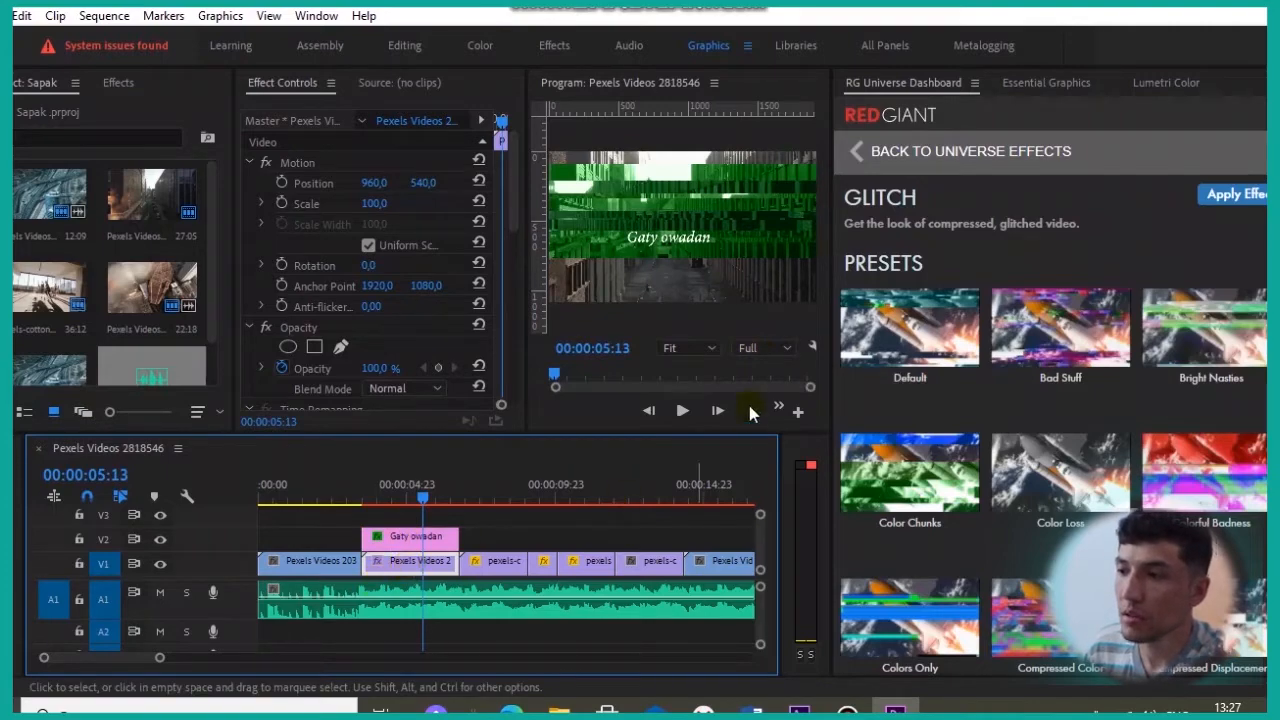
{"action": "left_click", "coordinate": [762, 348]}
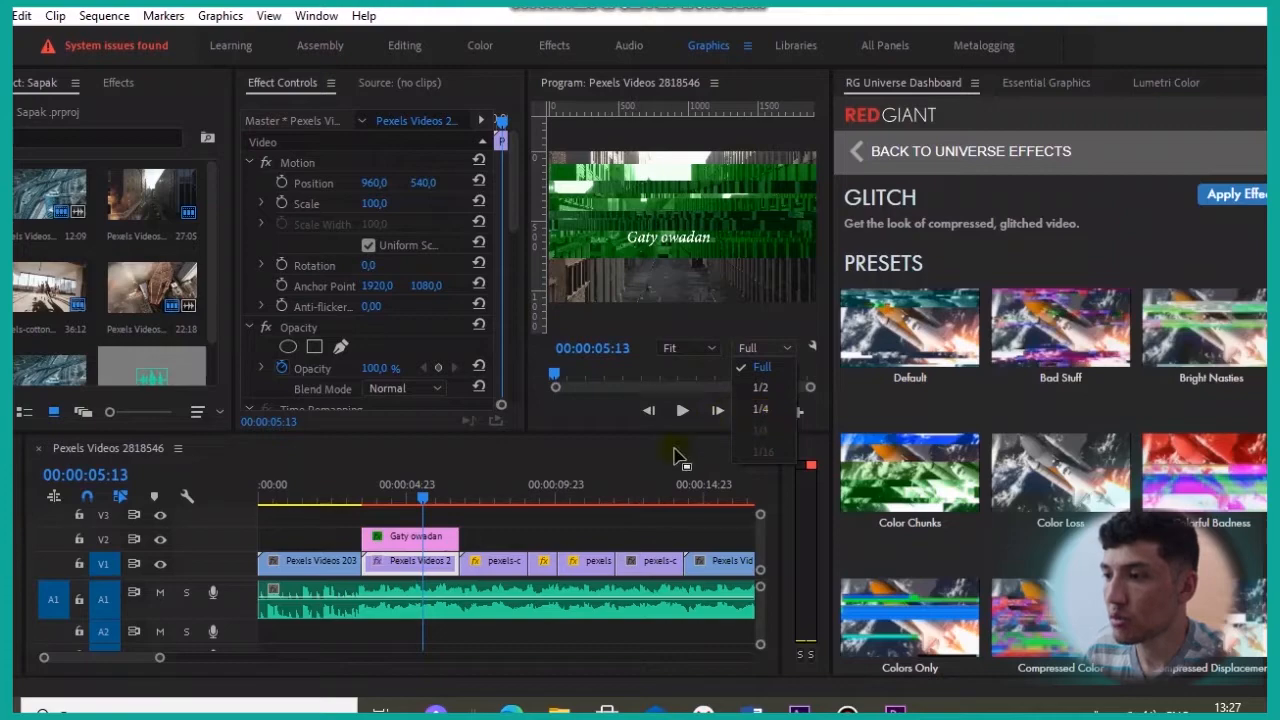
{"action": "left_click", "coordinate": [424, 503]}
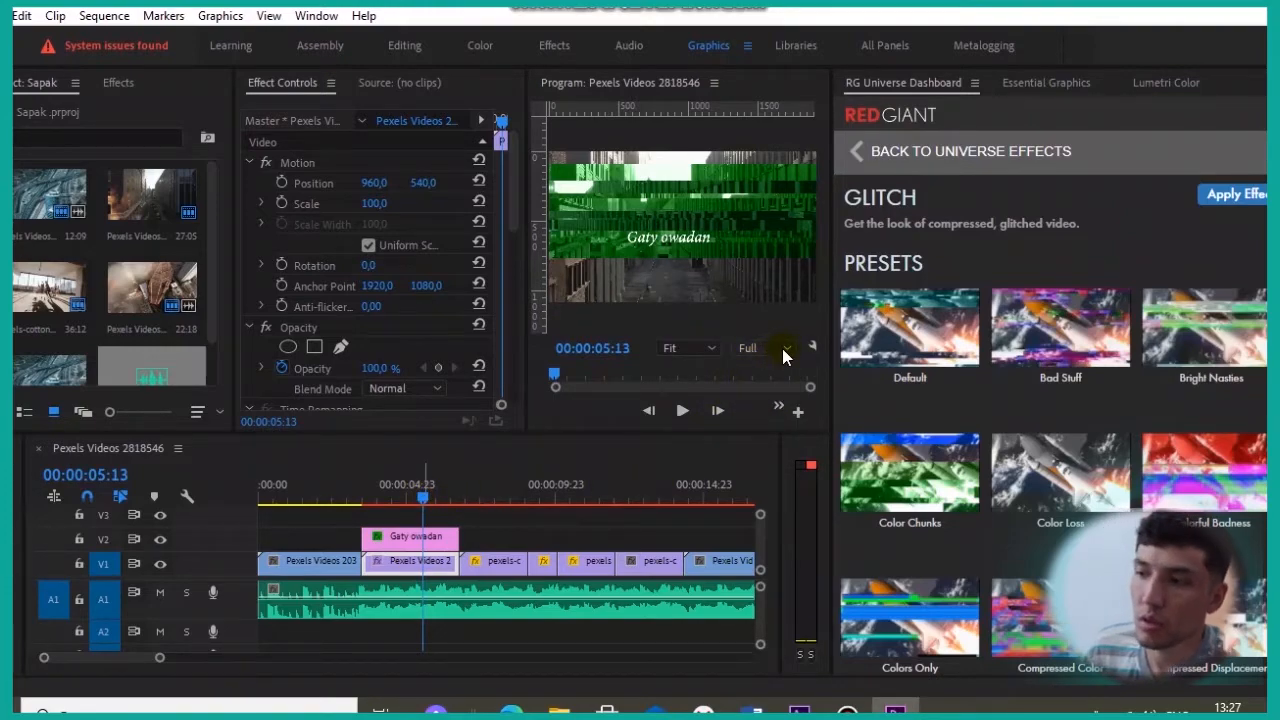
{"action": "left_click", "coordinate": [783, 350]}
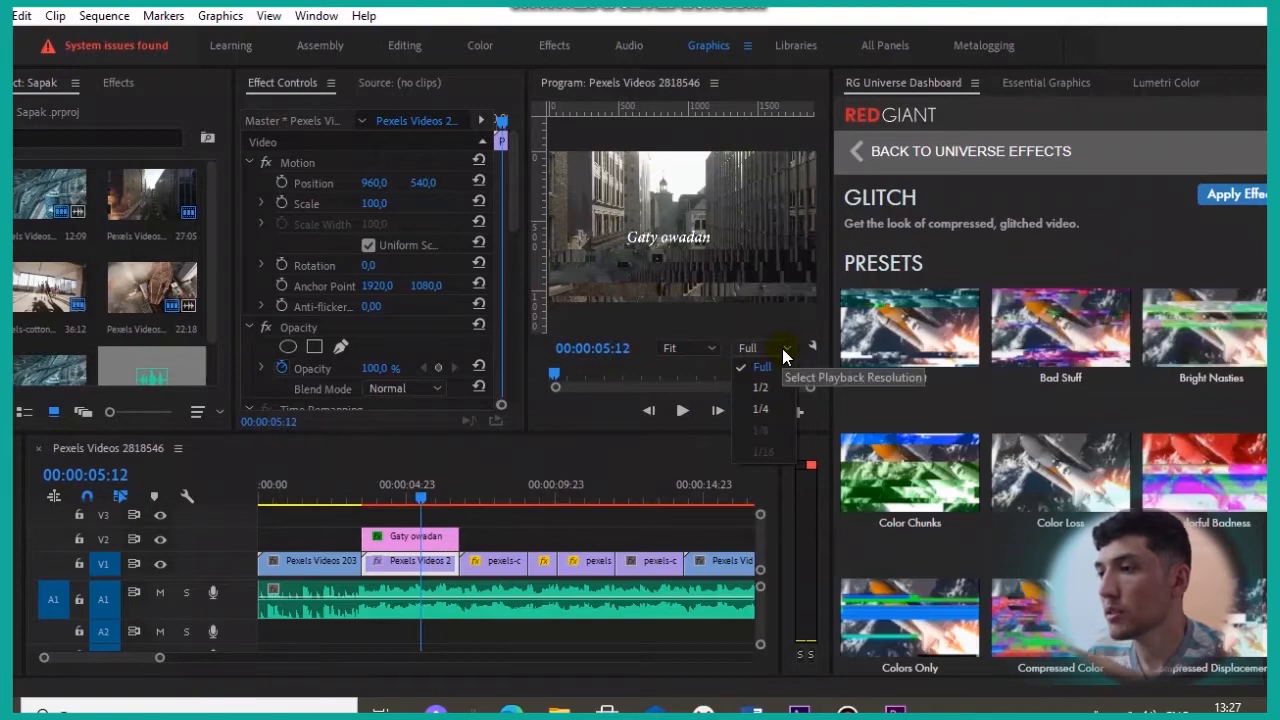
{"action": "left_click", "coordinate": [762, 410]}
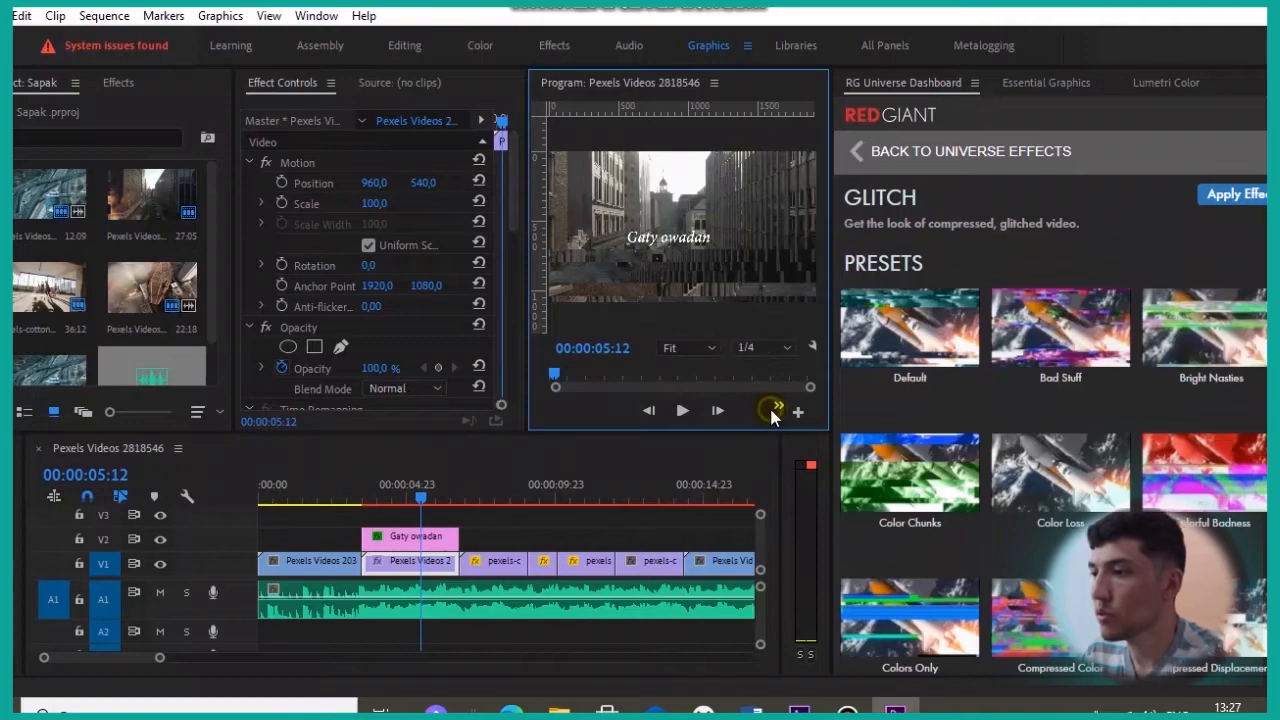
Scrub and play back the sequence from the start of the glitched second clip on V1 through the following clips, stopping at 00:00:09:08.
{"action": "left_click_drag", "start_coordinate": [418, 497], "coordinate": [386, 505]}
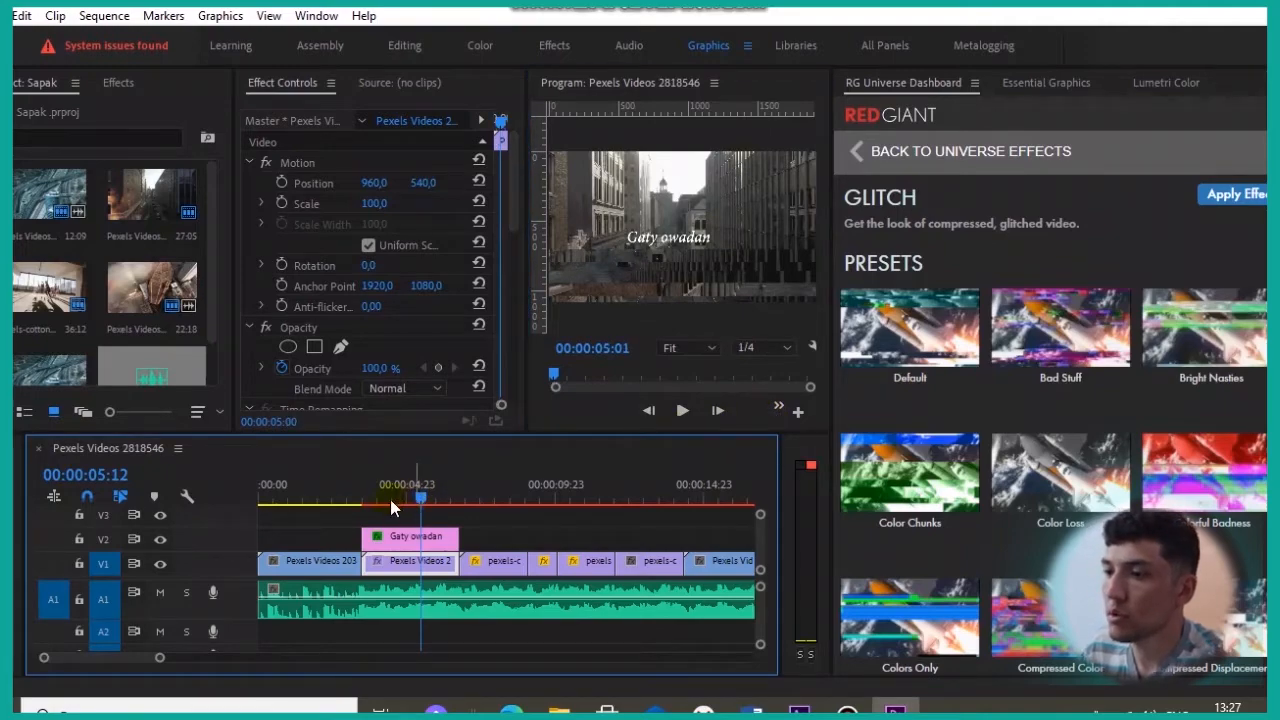
{"action": "key", "text": "="}
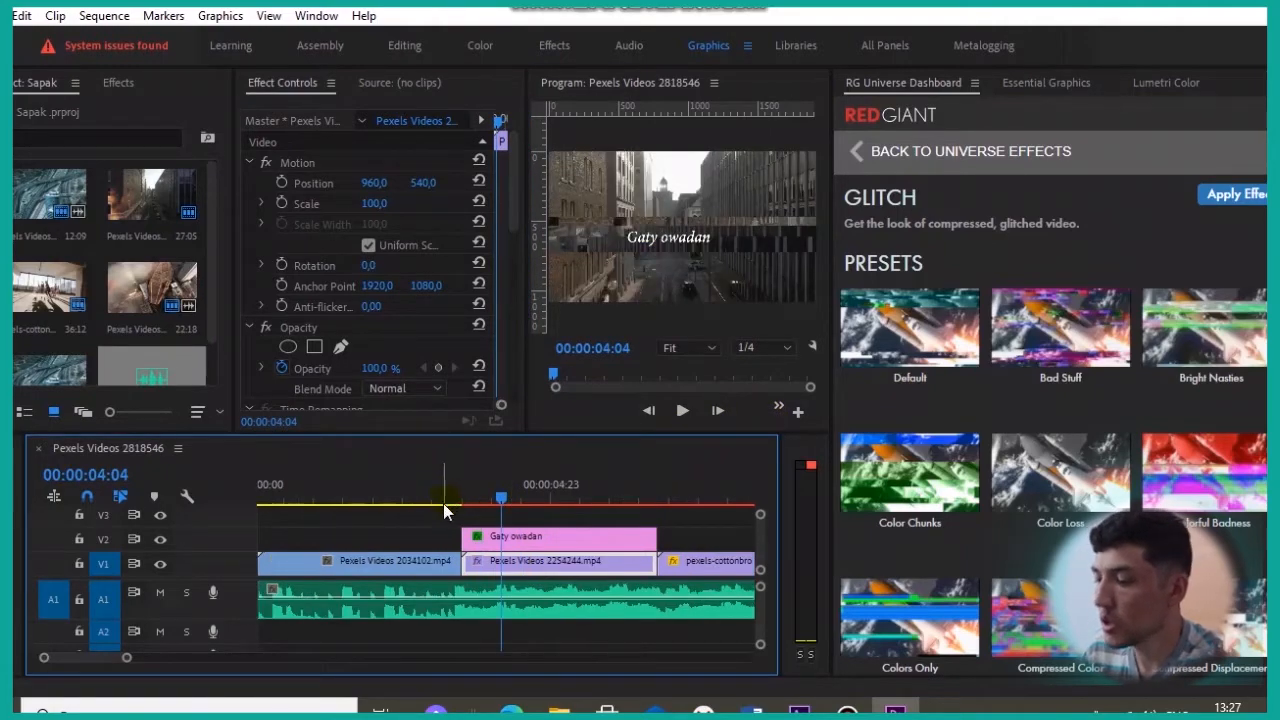
{"action": "key", "text": "-"}
{"action": "key", "text": "-"}
{"action": "left_click", "coordinate": [271, 494]}
{"action": "key", "text": "="}
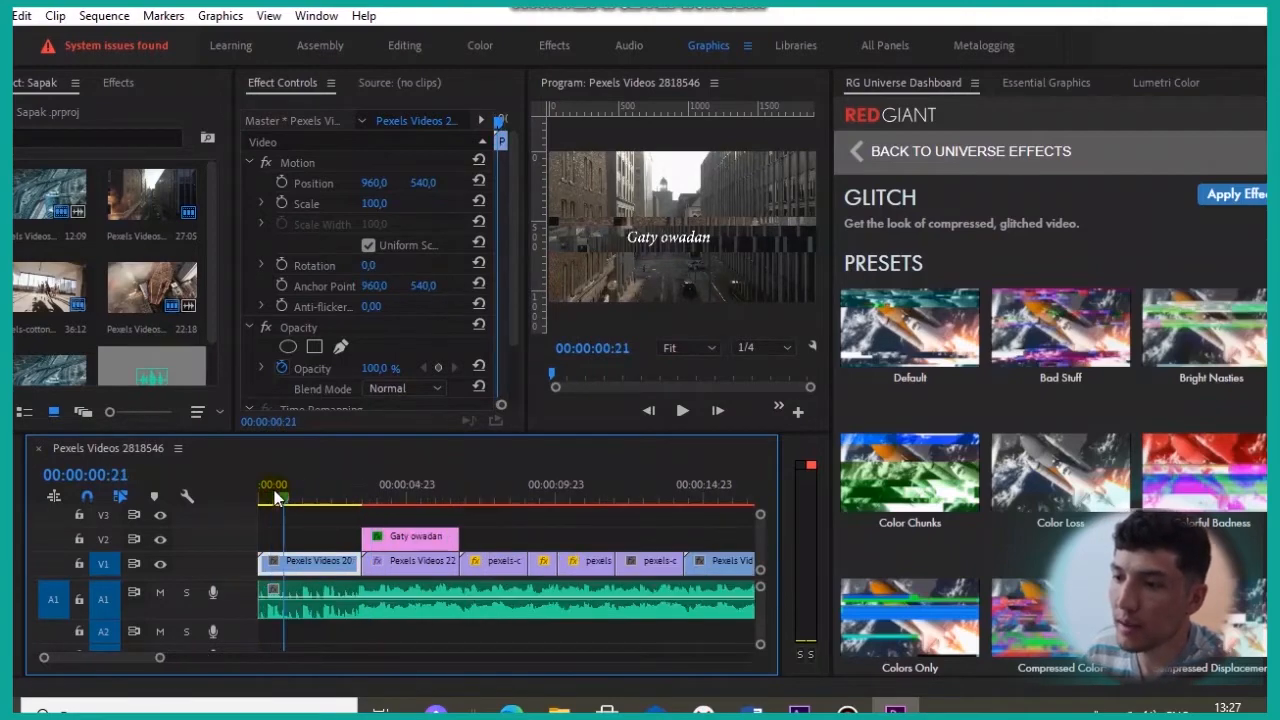
{"action": "left_click_drag", "start_coordinate": [296, 496], "coordinate": [405, 497]}
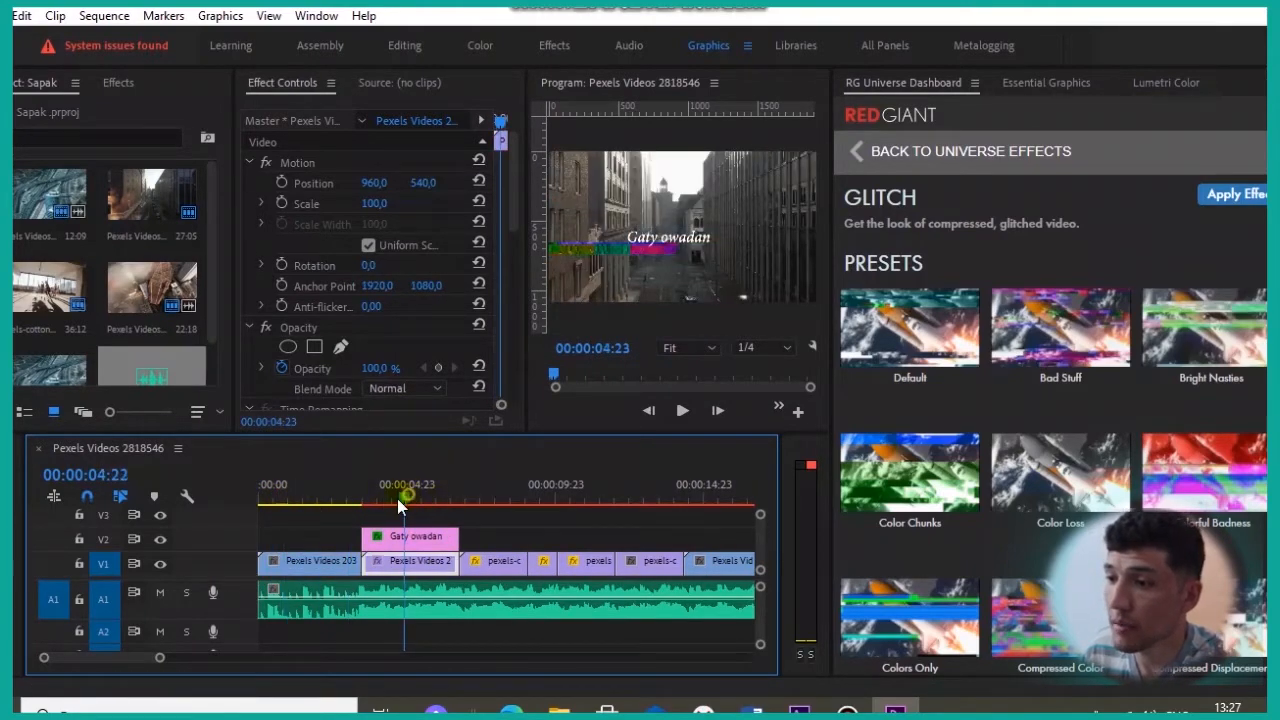
{"action": "left_click", "coordinate": [426, 500]}
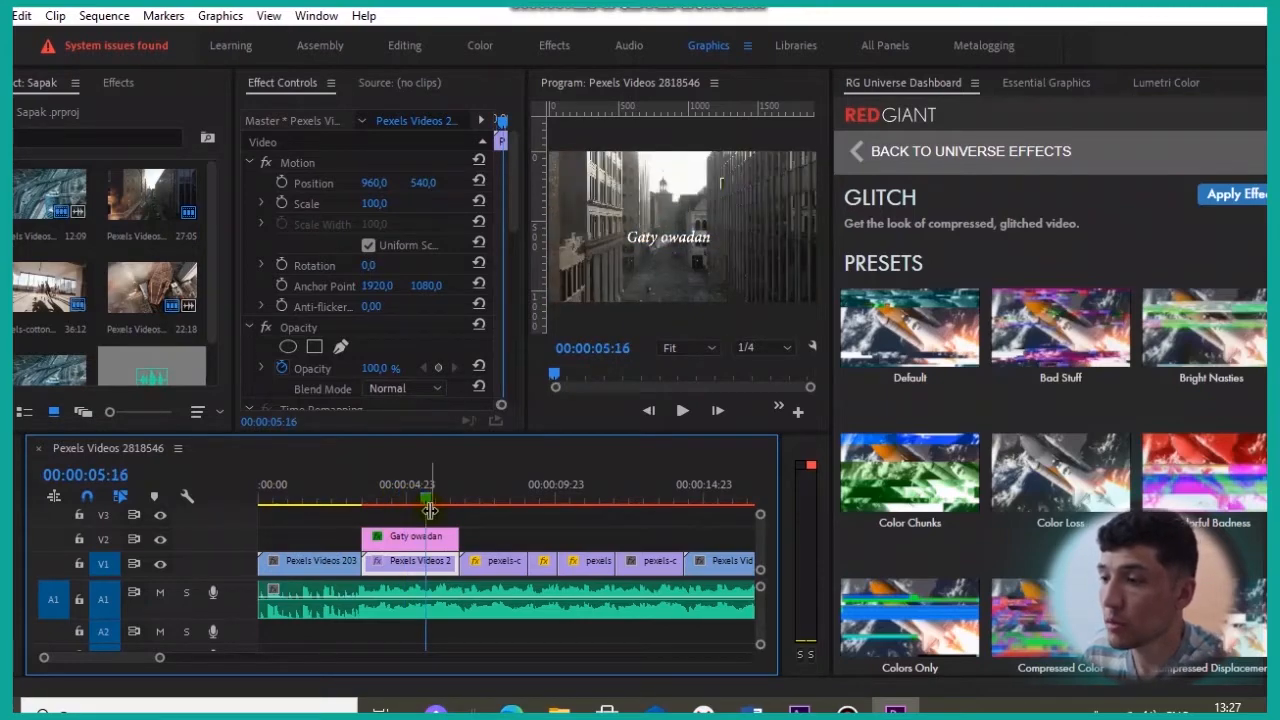
{"action": "key", "text": "space"}
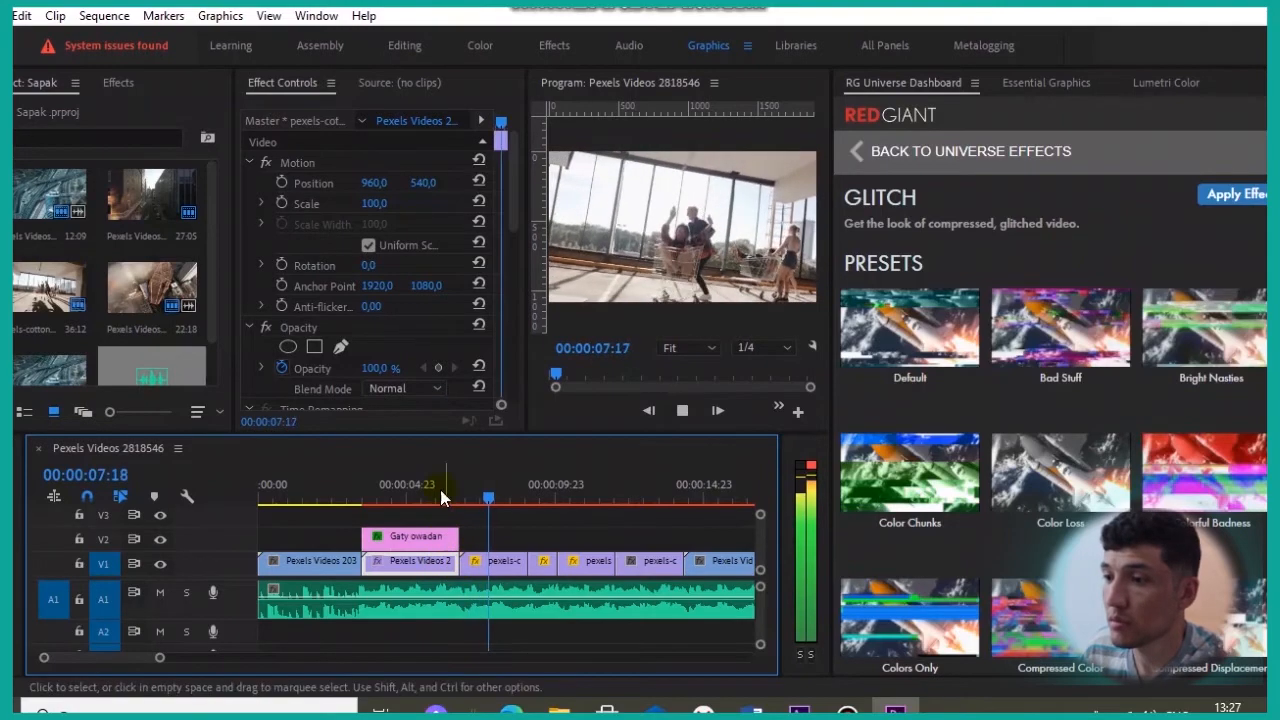
{"action": "left_click_drag", "start_coordinate": [440, 490], "coordinate": [358, 507]}
{"action": "key", "text": "space"}
{"action": "left_click", "coordinate": [398, 538]}
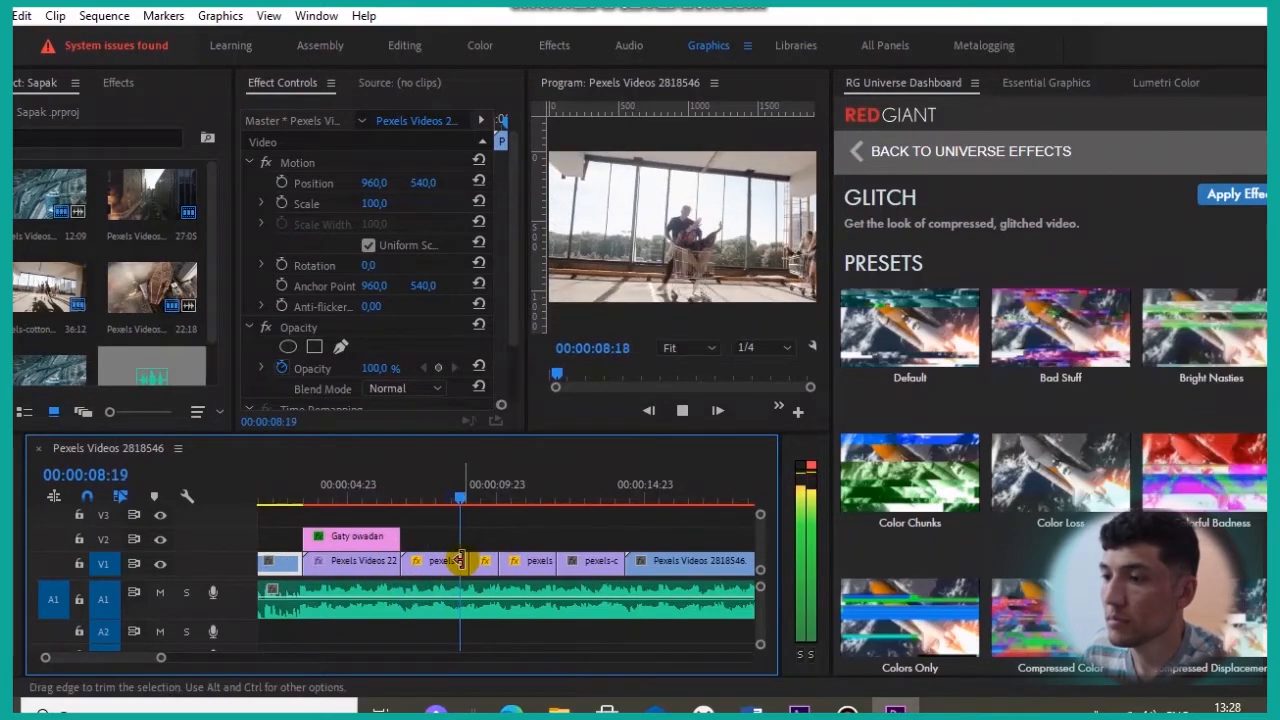
{"action": "key", "text": "space"}
Return to the Universe effects list and look through the Stylize category.
{"action": "left_click", "coordinate": [857, 151]}
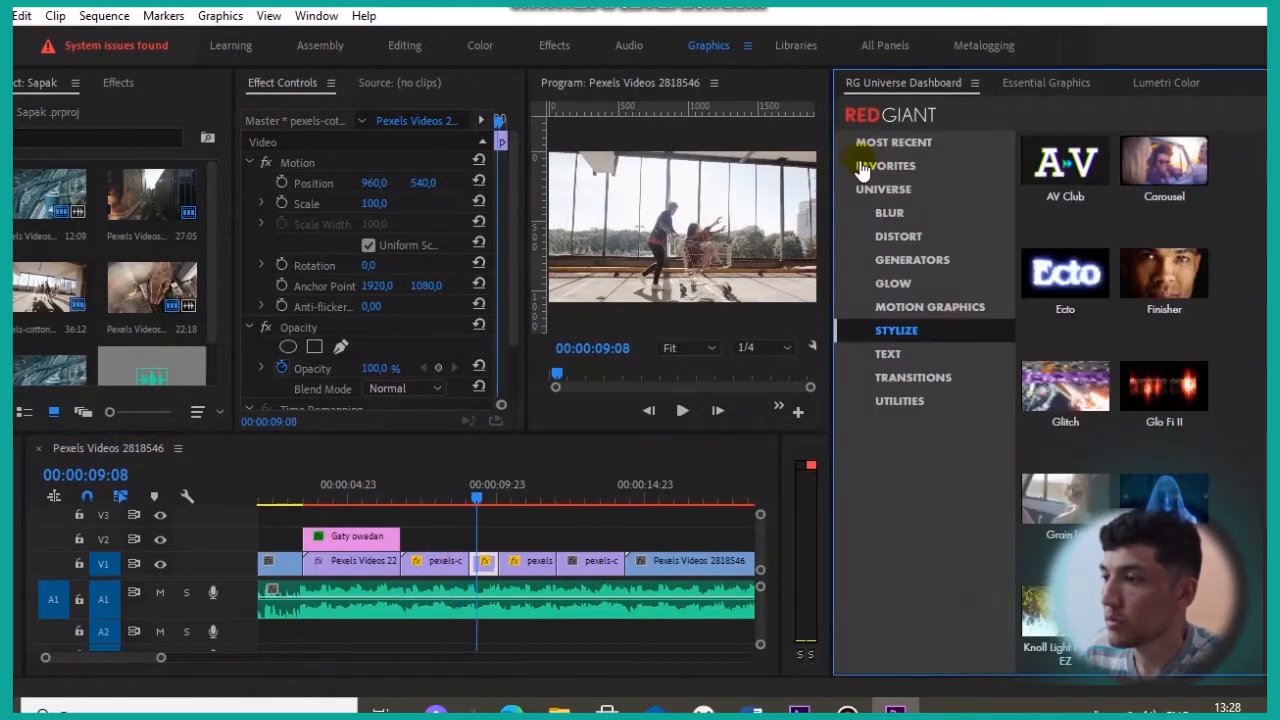
{"action": "mouse_move", "coordinate": [1078, 395]}
{"action": "scroll", "coordinate": [1078, 395], "scroll_direction": "down", "scroll_amount": 4}
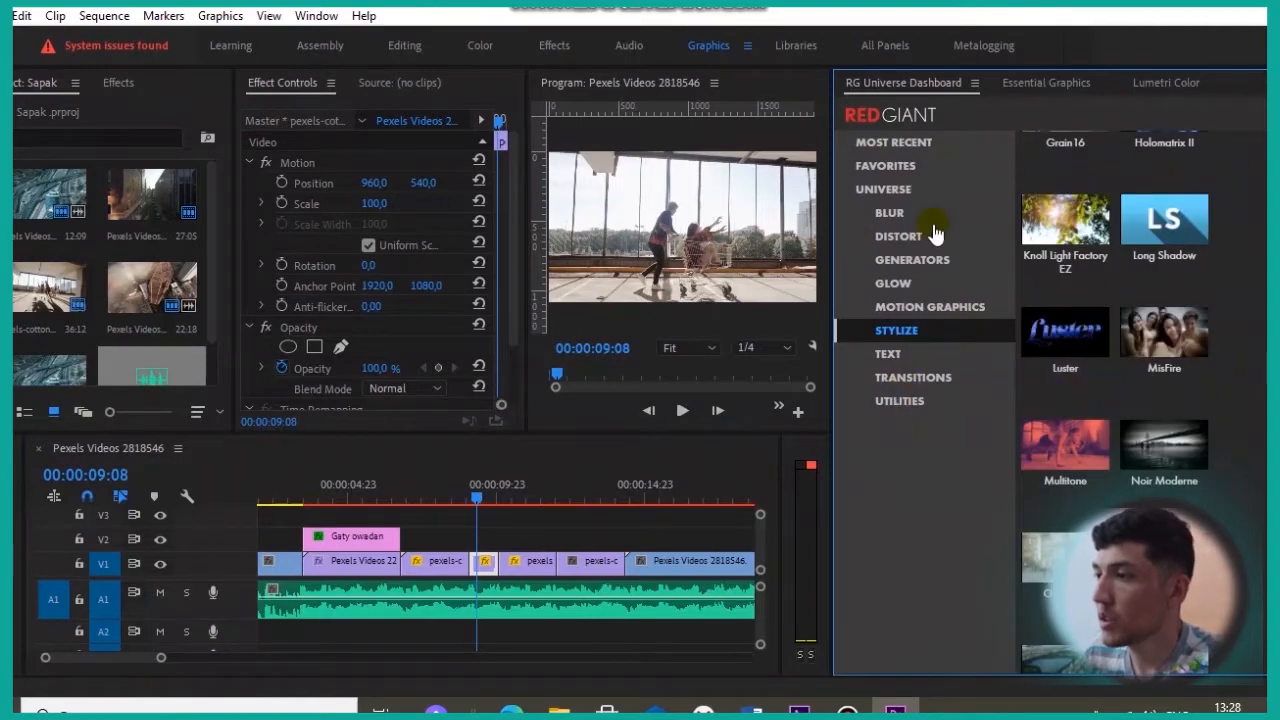
Raise the midpoint of the blue RGB curve slightly in Lumetri Color on the short pexels-cottonbro-5244184.mp4 clip at 00:00:09:12, with the Program monitor widened.
{"action": "left_click", "coordinate": [1042, 88]}
{"action": "left_click", "coordinate": [1144, 90]}
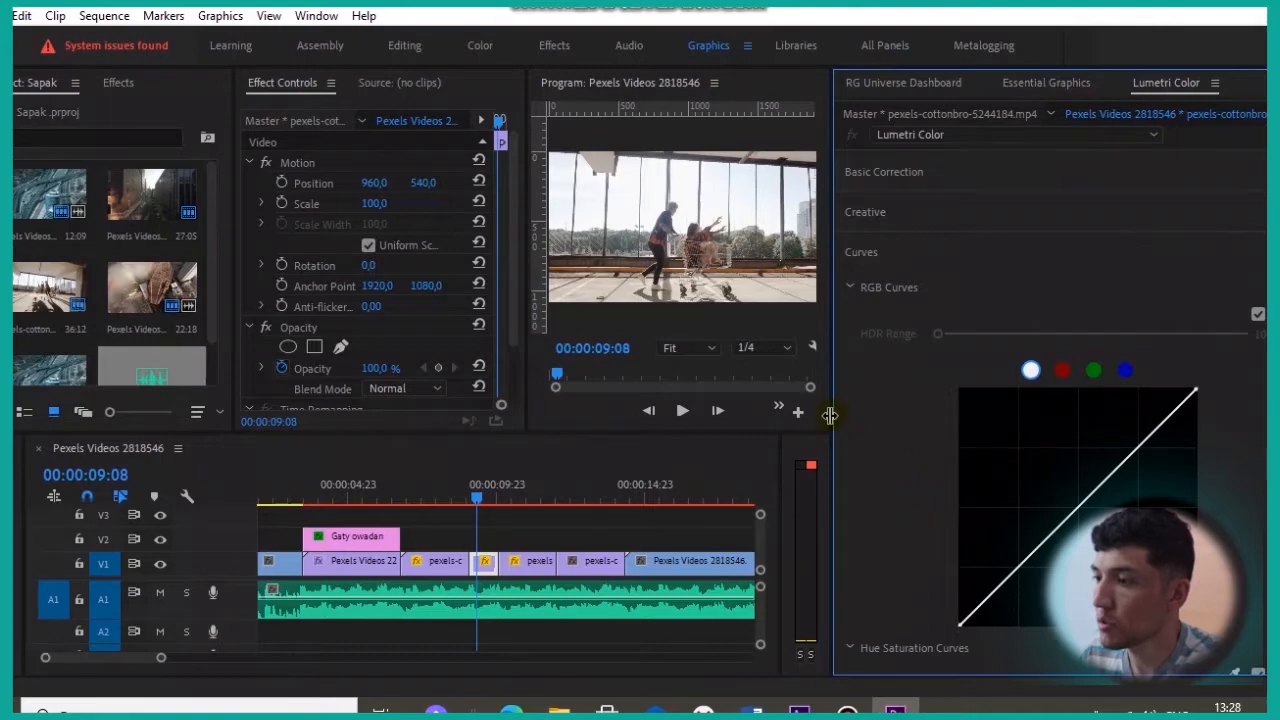
{"action": "left_click_drag", "start_coordinate": [835, 420], "coordinate": [872, 420]}
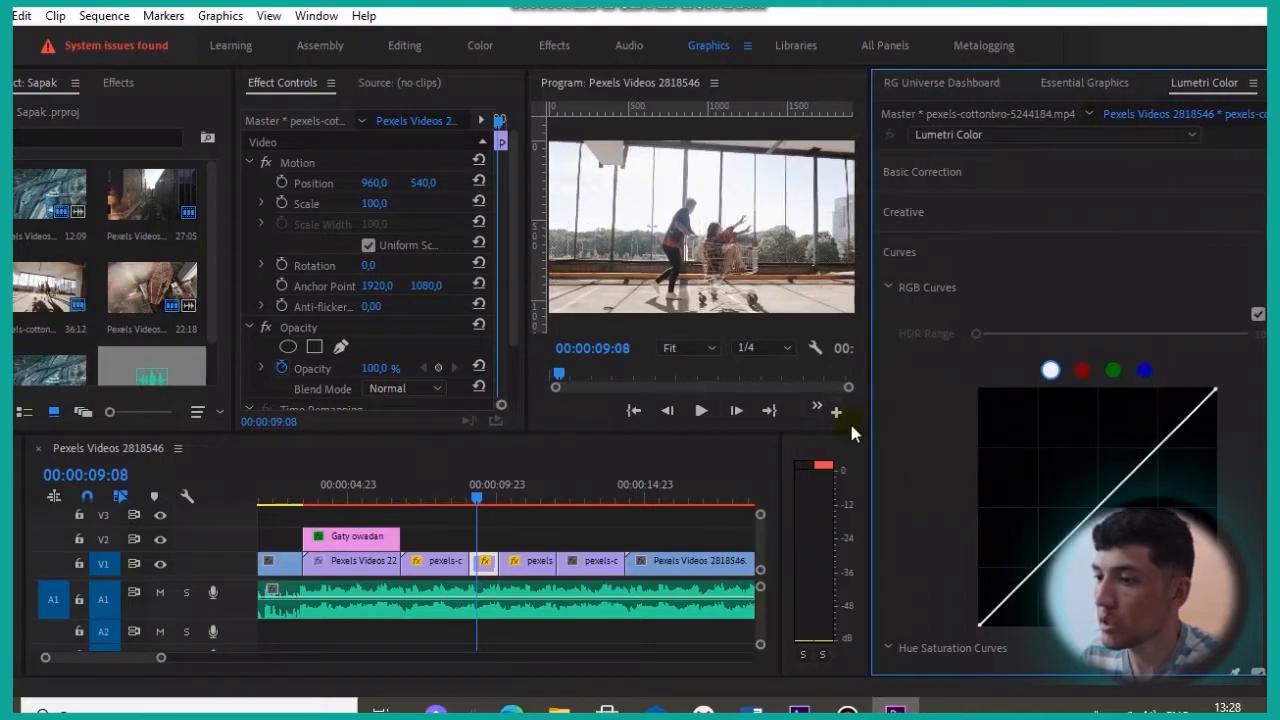
{"action": "scroll", "coordinate": [497, 498], "scroll_direction": "up", "scroll_amount": 5}
{"action": "left_click", "coordinate": [521, 497]}
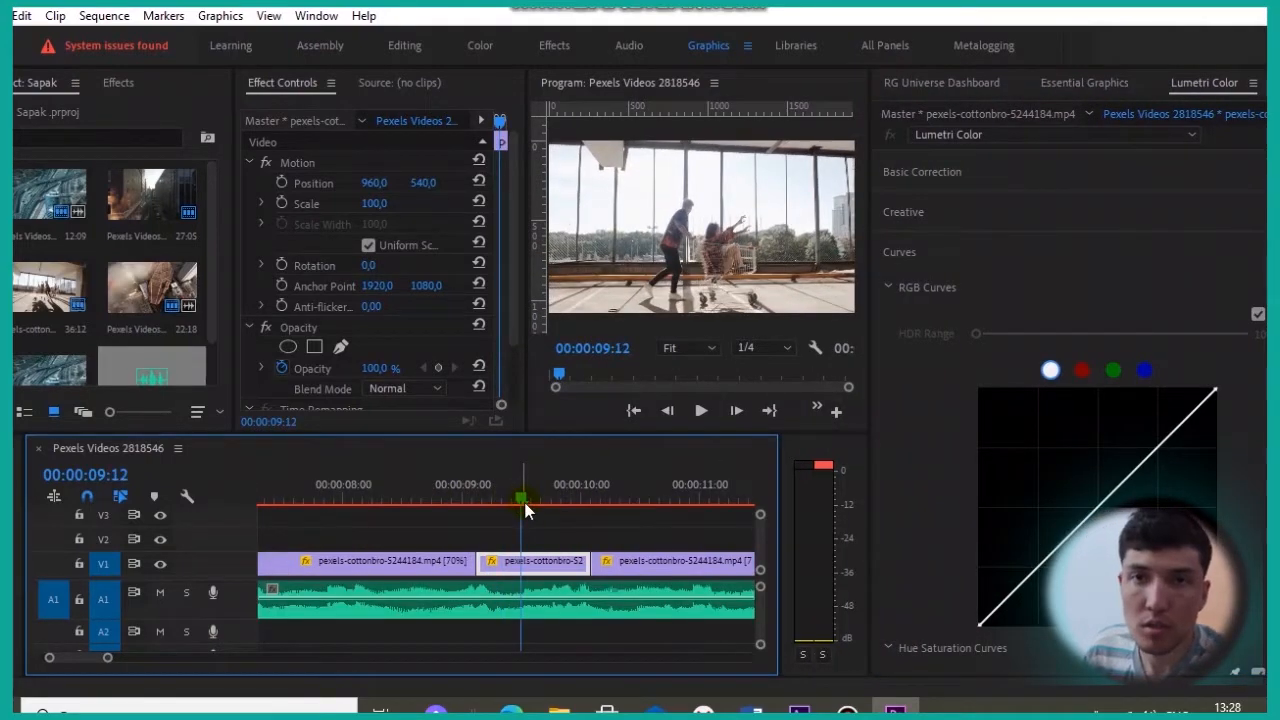
{"action": "left_click", "coordinate": [1143, 372]}
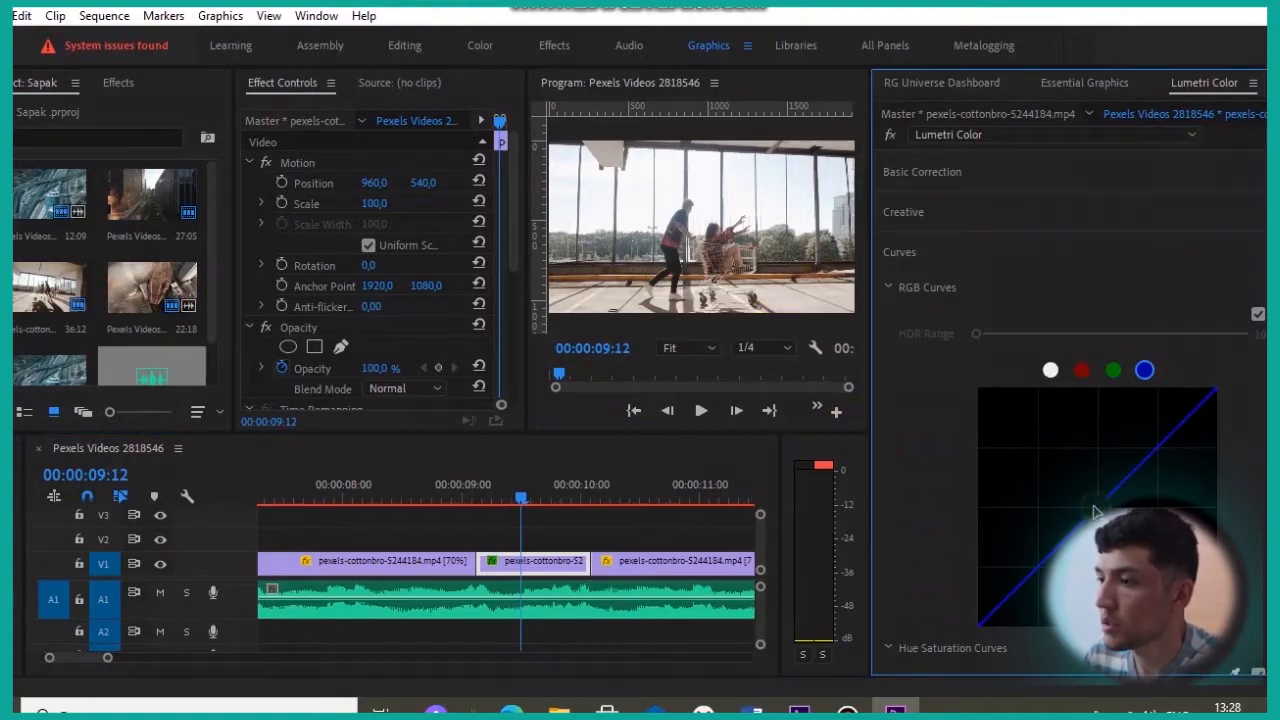
{"action": "left_click_drag", "start_coordinate": [1094, 506], "coordinate": [1092, 502]}
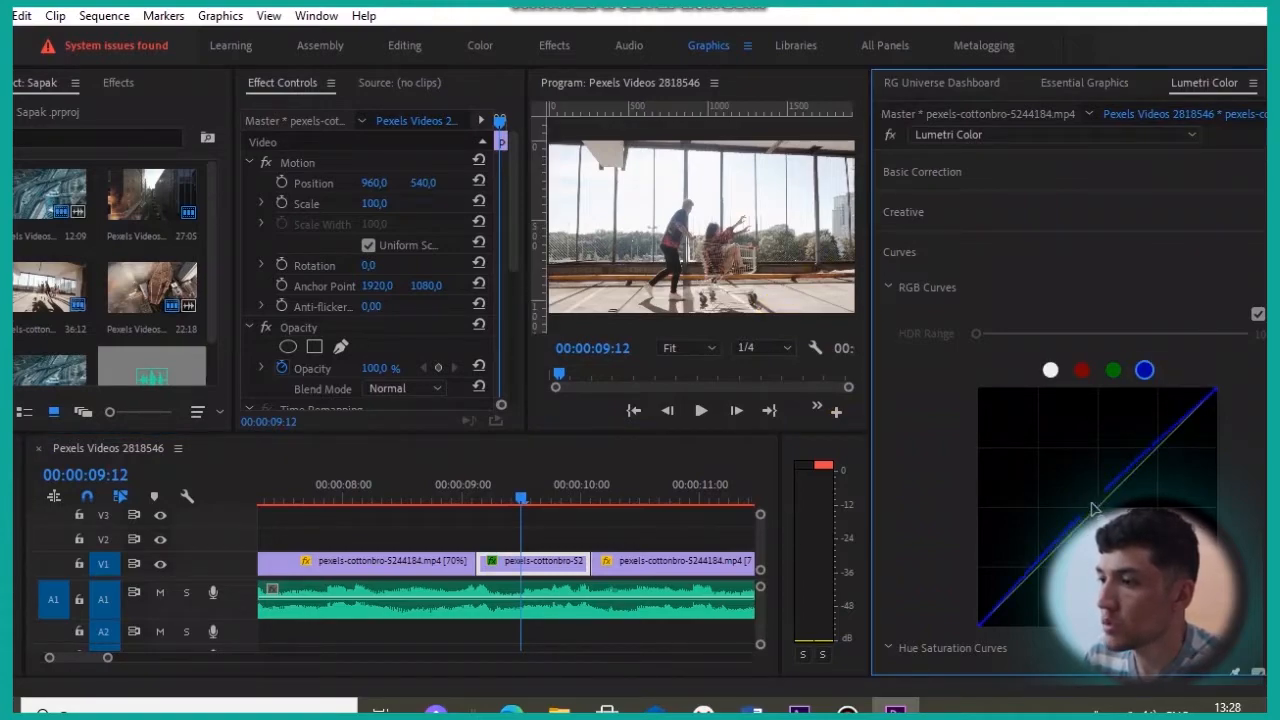
In Basic Correction, set the clip's temperature to about -5, contrast to about 10, highlights to about -3, and lower the exposure slightly.
{"action": "left_click", "coordinate": [1006, 178]}
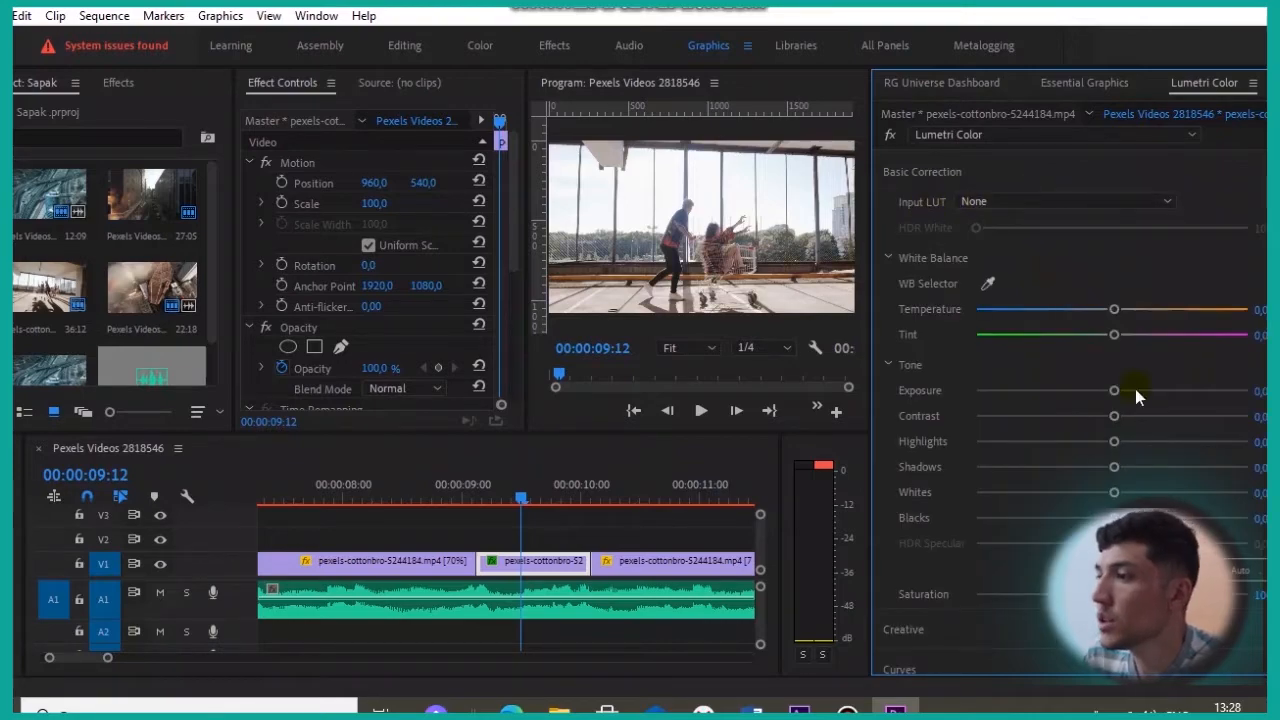
{"action": "left_click_drag", "start_coordinate": [1116, 312], "coordinate": [1152, 322]}
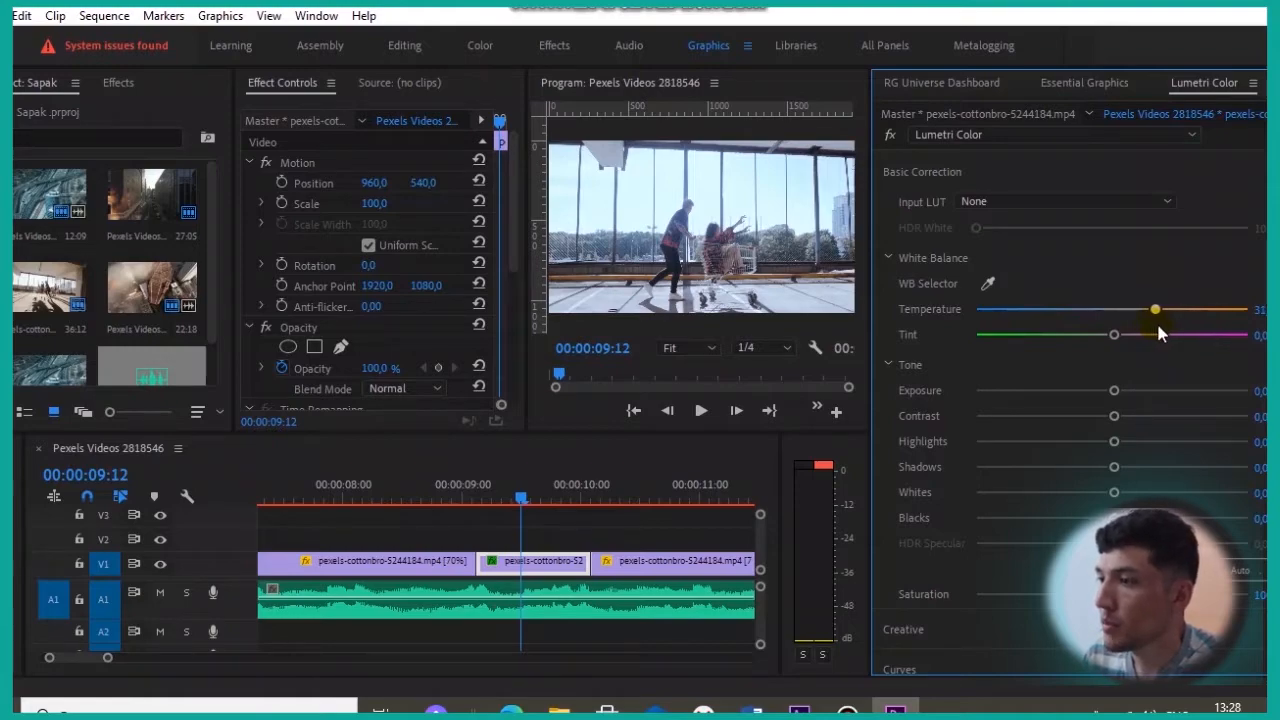
{"action": "left_click_drag", "start_coordinate": [1150, 318], "coordinate": [1104, 330]}
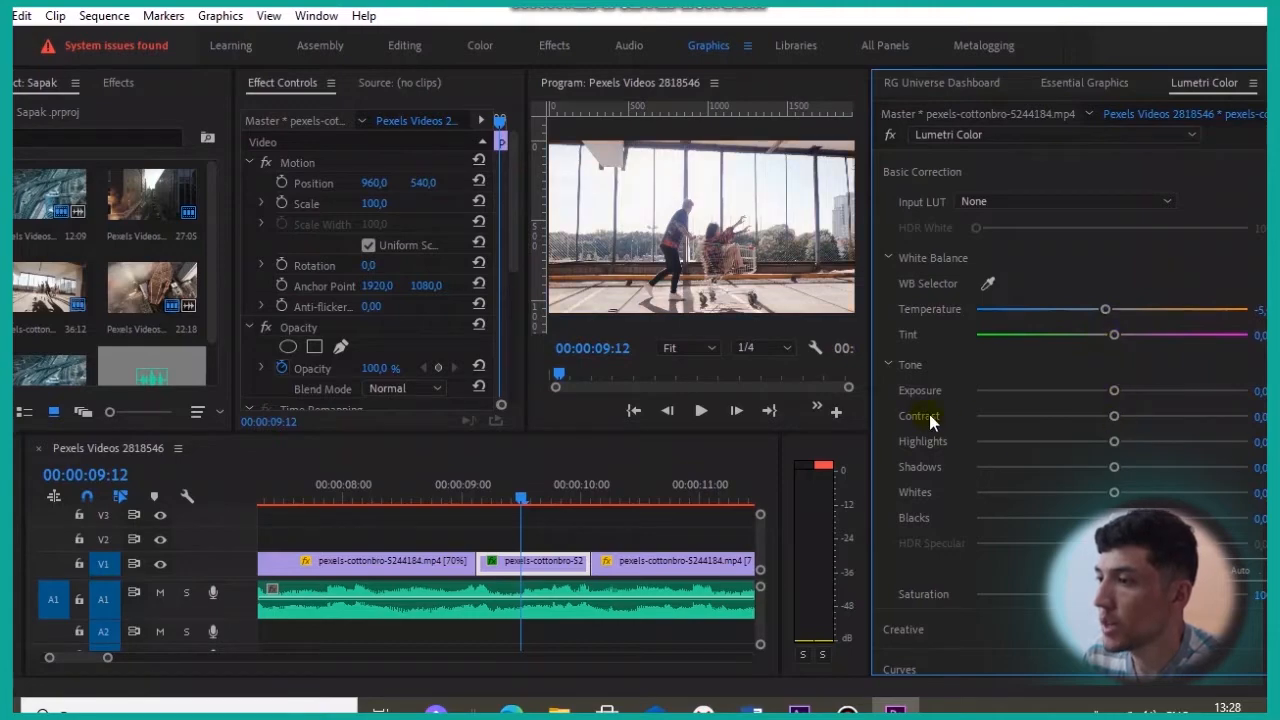
{"action": "left_click_drag", "start_coordinate": [1115, 416], "coordinate": [1108, 391]}
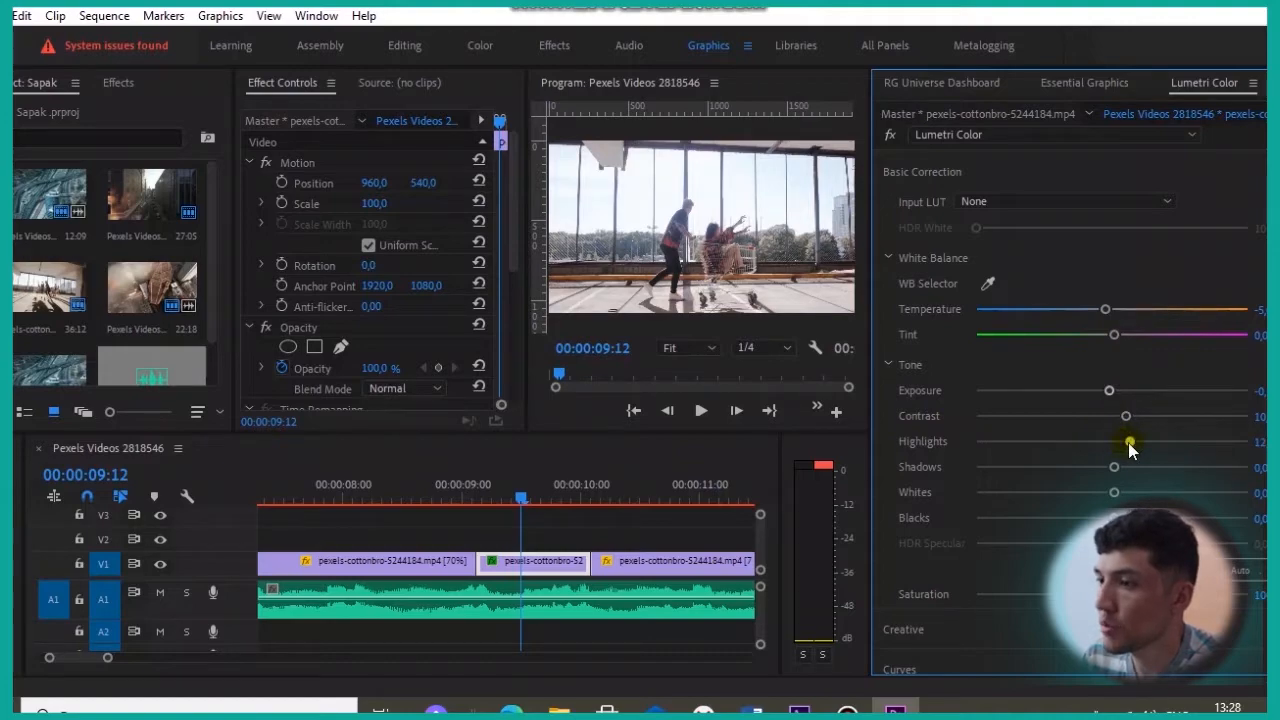
{"action": "mouse_move", "coordinate": [1126, 442]}
{"action": "left_mouse_down"}
{"action": "mouse_move", "coordinate": [1080, 443]}
{"action": "mouse_move", "coordinate": [1108, 443]}
{"action": "left_mouse_up"}
Look over the remaining Basic Correction settings and the Creative adjustments of Lumetri Color.
{"action": "scroll", "coordinate": [1097, 457], "scroll_direction": "down", "scroll_amount": 3}
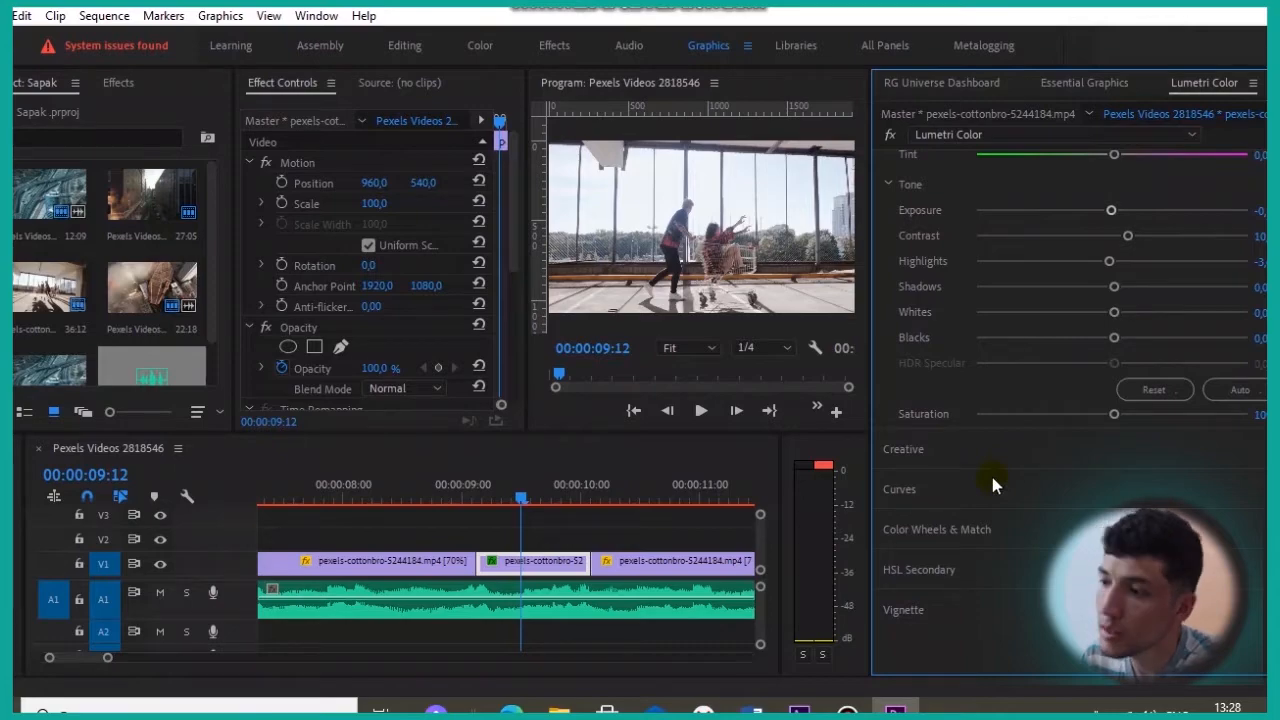
{"action": "scroll", "coordinate": [968, 446], "scroll_direction": "up", "scroll_amount": 3}
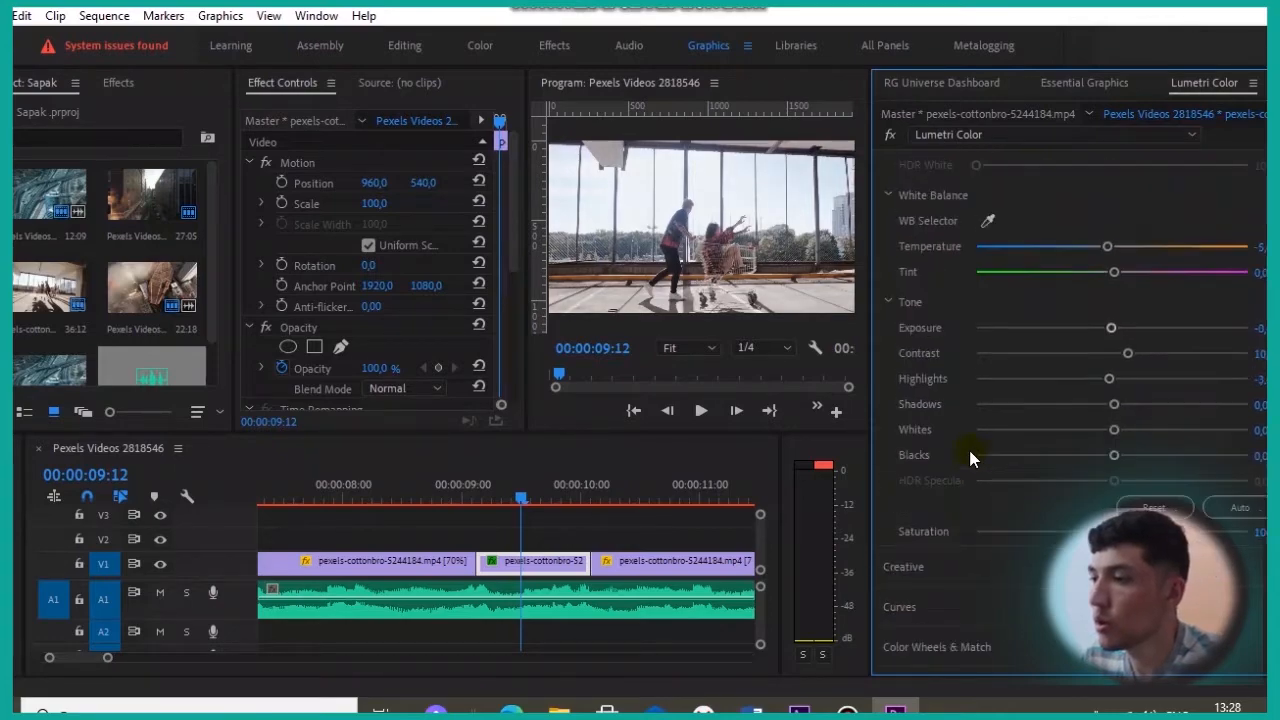
{"action": "scroll", "coordinate": [939, 500], "scroll_direction": "down", "scroll_amount": 2}
{"action": "left_click", "coordinate": [931, 472]}
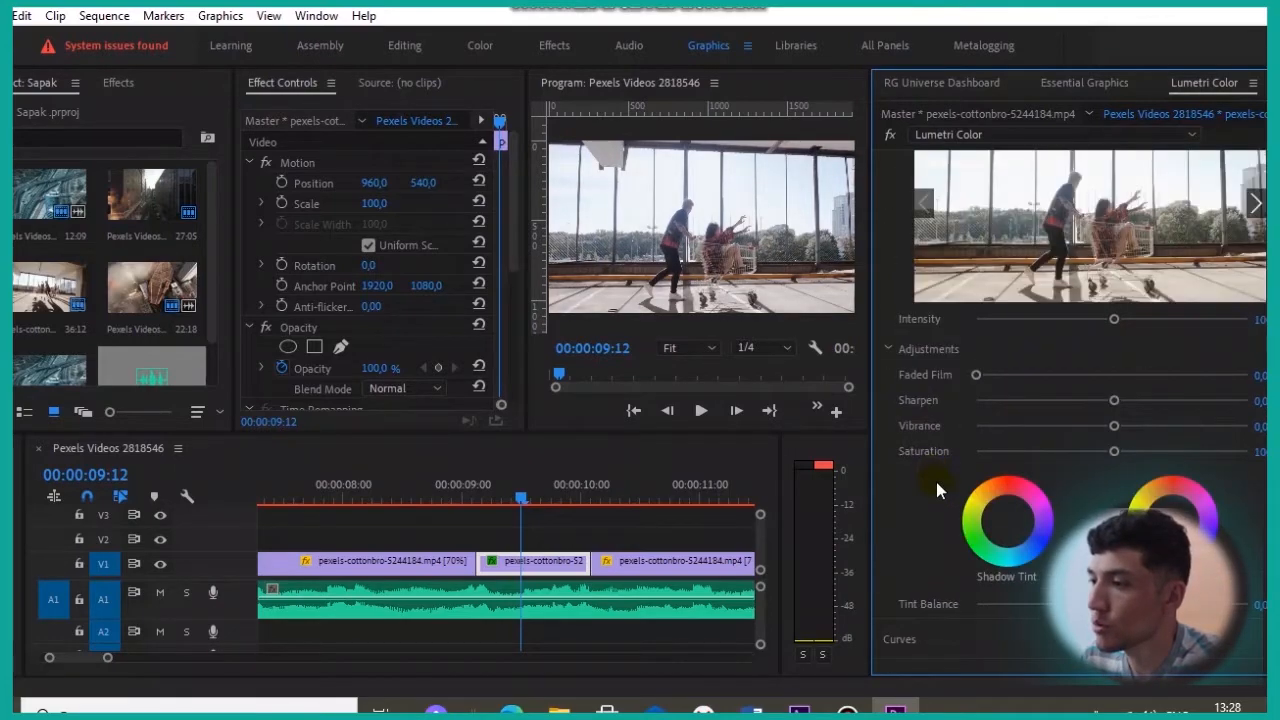
{"action": "scroll", "coordinate": [936, 482], "scroll_direction": "down", "scroll_amount": 2}
Sample the sky colour for the Hue vs Sat curve and raise the curve slightly in the blue range.
{"action": "left_click", "coordinate": [888, 494]}
{"action": "scroll", "coordinate": [911, 495], "scroll_direction": "down", "scroll_amount": 5}
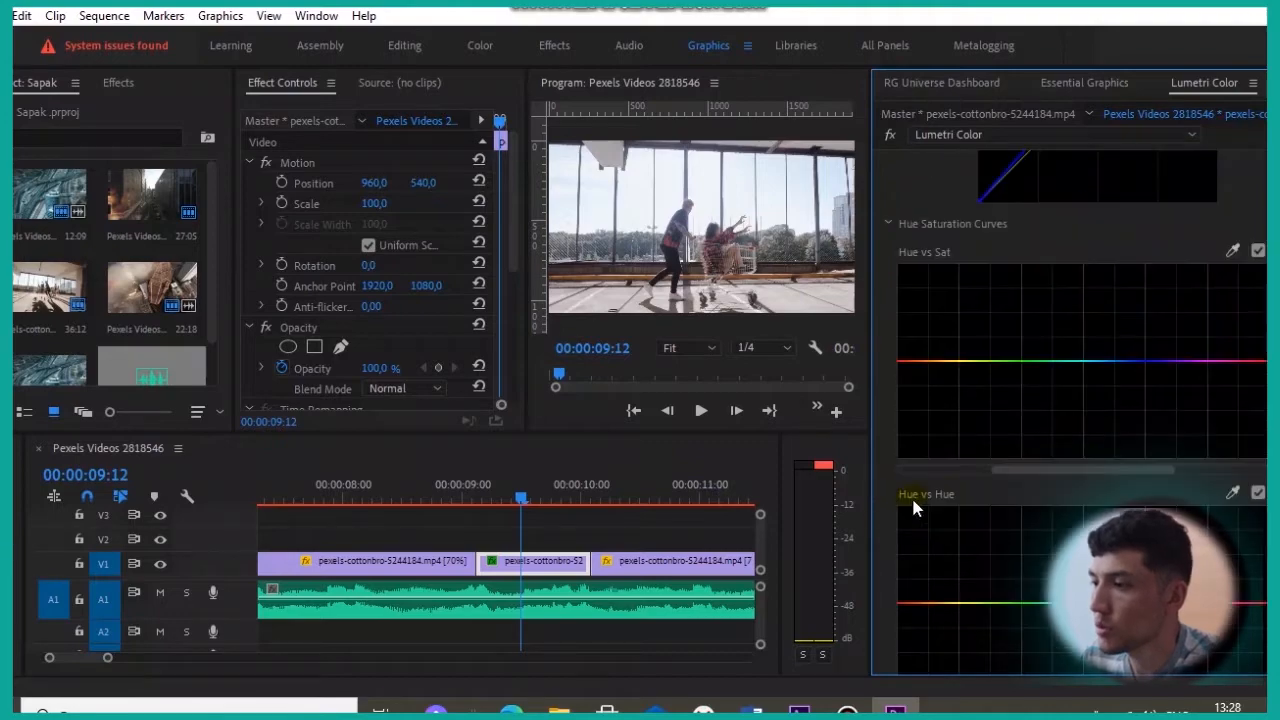
{"action": "left_click", "coordinate": [1232, 252]}
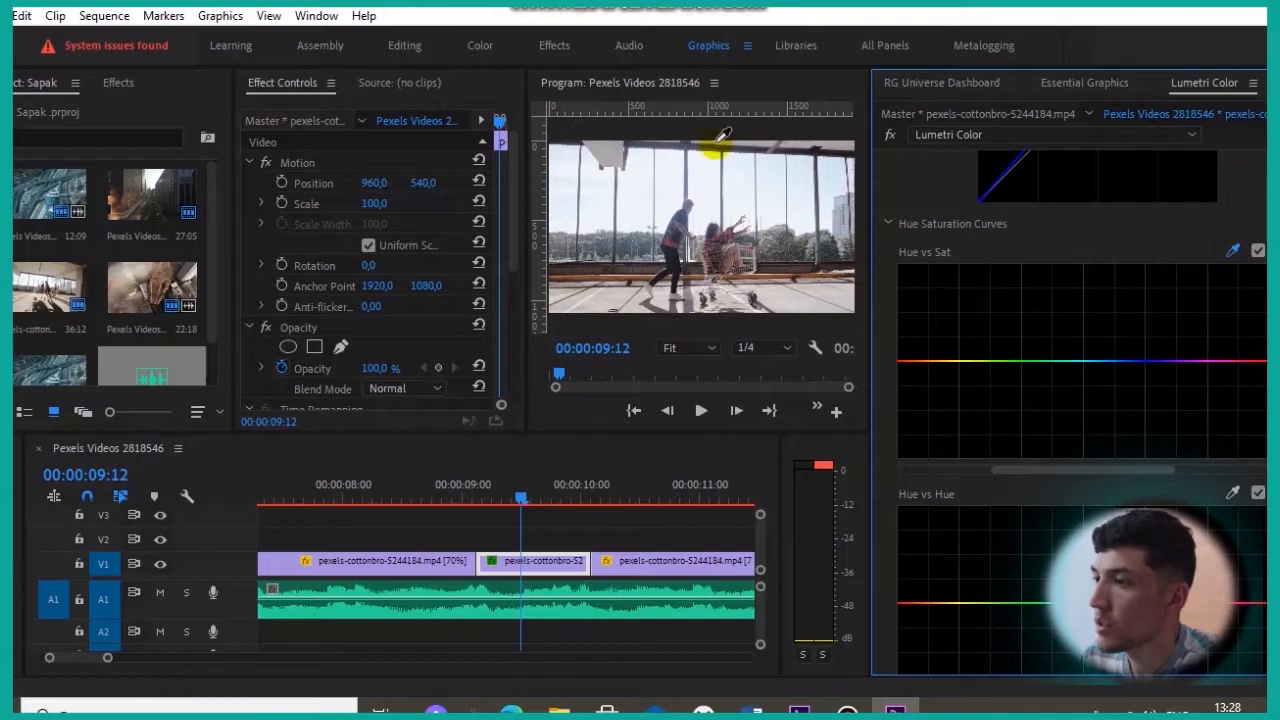
{"action": "left_click", "coordinate": [800, 180]}
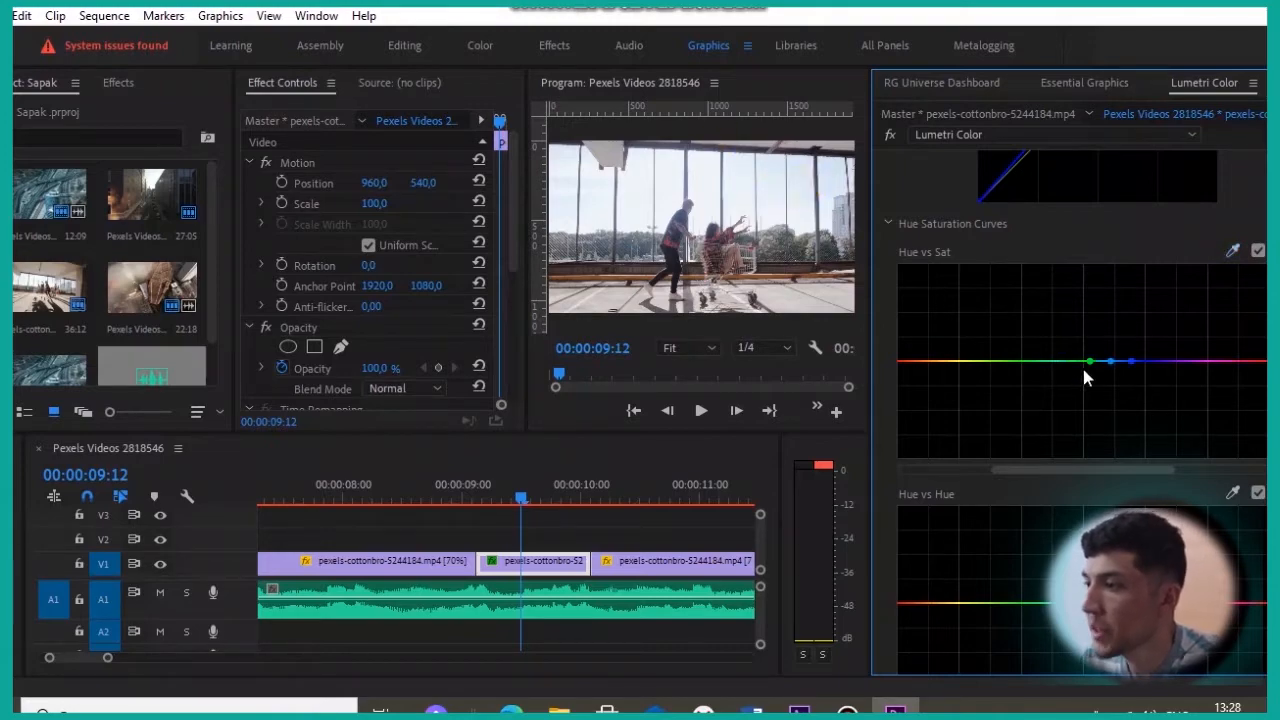
{"action": "left_click", "coordinate": [1232, 252]}
{"action": "left_click", "coordinate": [783, 175]}
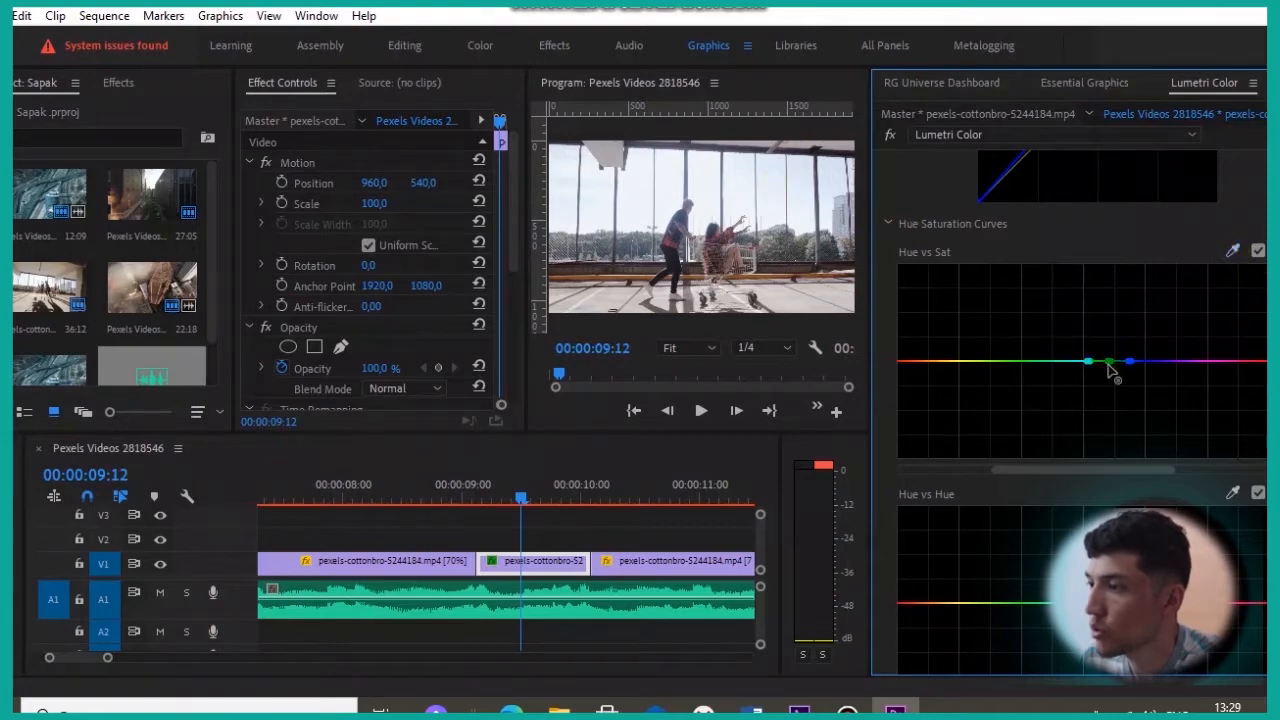
{"action": "mouse_move", "coordinate": [1112, 363]}
{"action": "left_mouse_down"}
{"action": "mouse_move", "coordinate": [1119, 285]}
{"action": "mouse_move", "coordinate": [1118, 358]}
{"action": "left_mouse_up"}
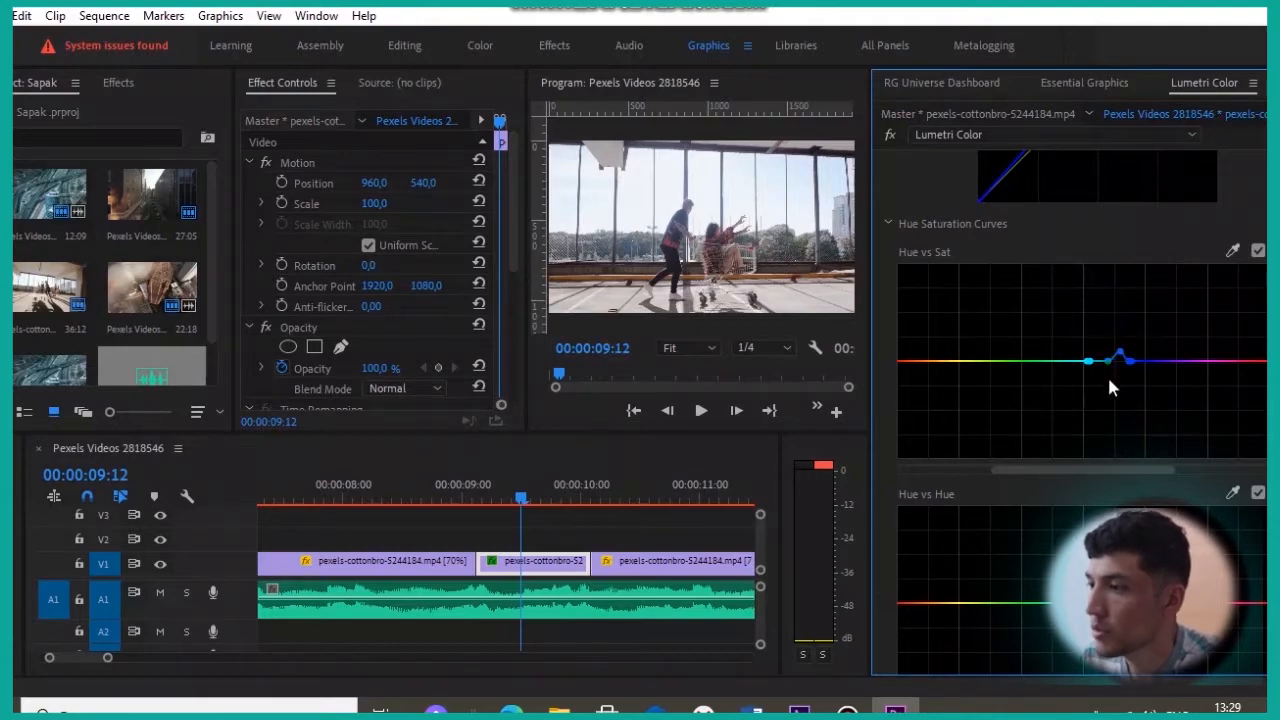
Move the playhead to 00:00:09:13 and shift the HSL Secondary correction color wheel slightly toward blue.
{"action": "scroll", "coordinate": [1114, 380], "scroll_direction": "down", "scroll_amount": 2}
{"action": "left_click_drag", "start_coordinate": [545, 501], "coordinate": [525, 502]}
{"action": "scroll", "coordinate": [1012, 523], "scroll_direction": "down", "scroll_amount": 2}
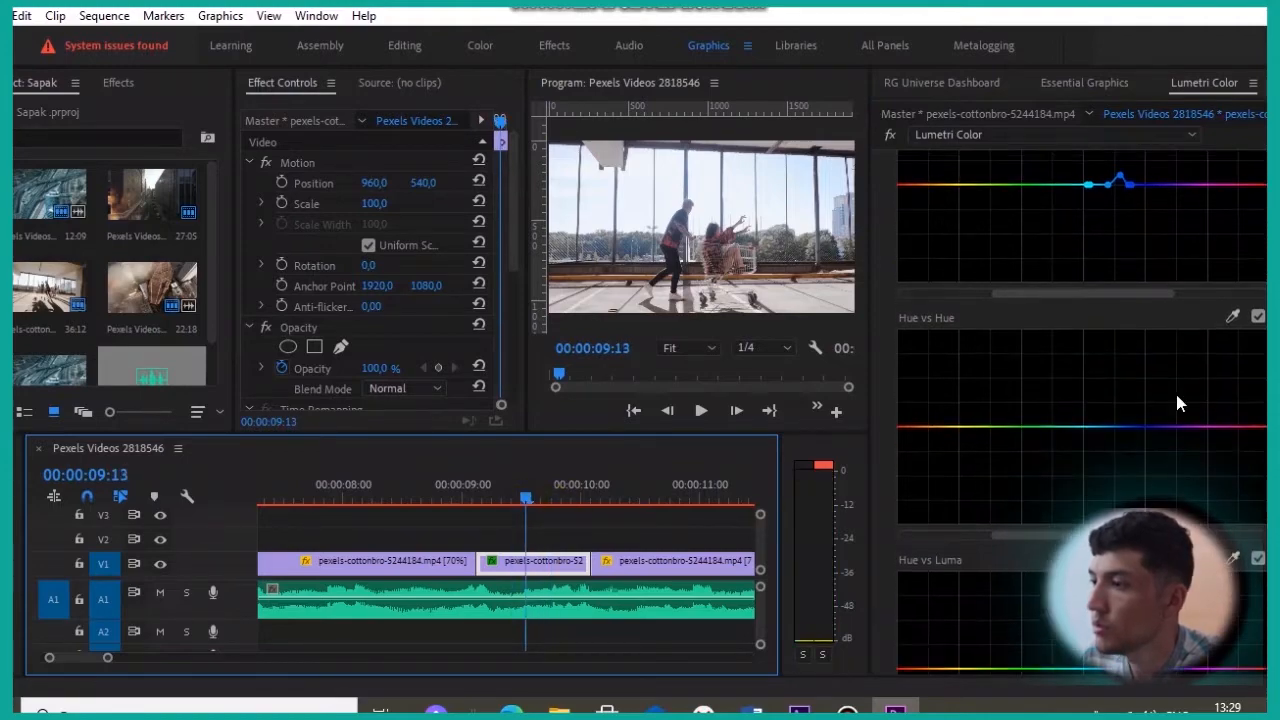
{"action": "left_click", "coordinate": [1230, 323]}
{"action": "scroll", "coordinate": [1095, 435], "scroll_direction": "down", "scroll_amount": 10}
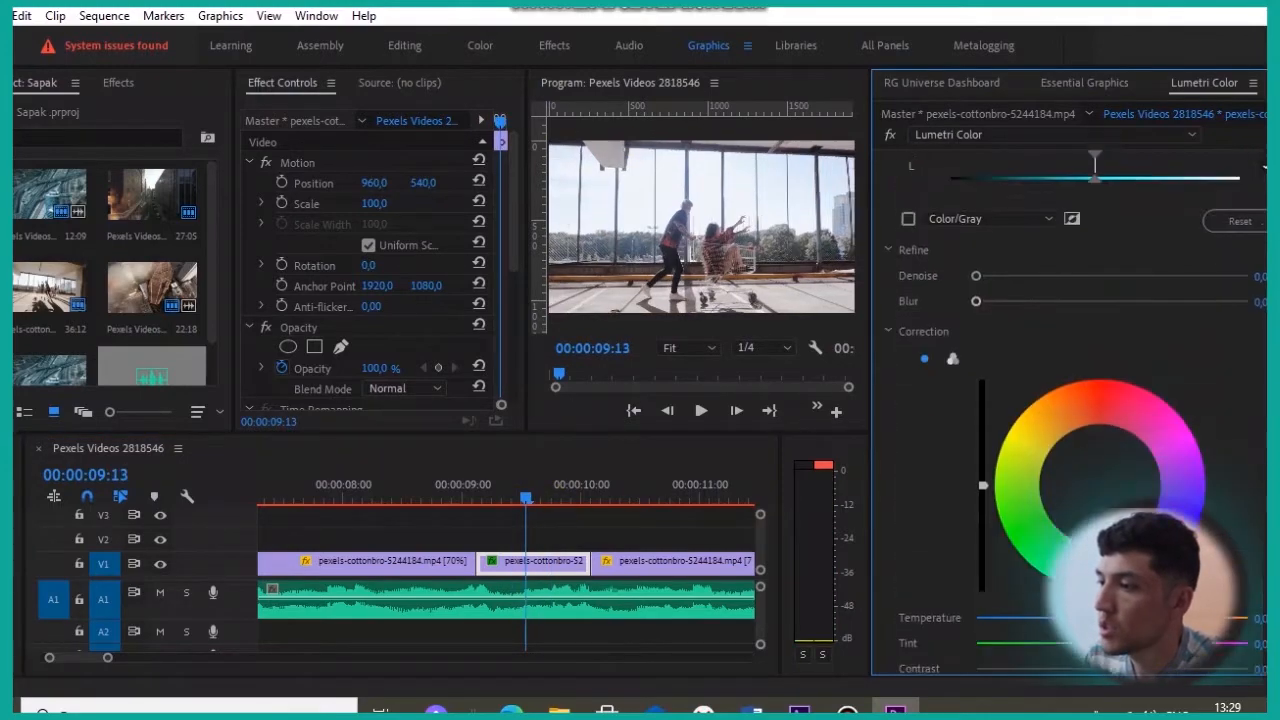
{"action": "mouse_move", "coordinate": [1095, 430]}
{"action": "left_mouse_down"}
{"action": "mouse_move", "coordinate": [1076, 443]}
{"action": "mouse_move", "coordinate": [1188, 435]}
{"action": "mouse_move", "coordinate": [1108, 438]}
{"action": "left_mouse_up"}
{"action": "scroll", "coordinate": [1090, 420], "scroll_direction": "down", "scroll_amount": 2}
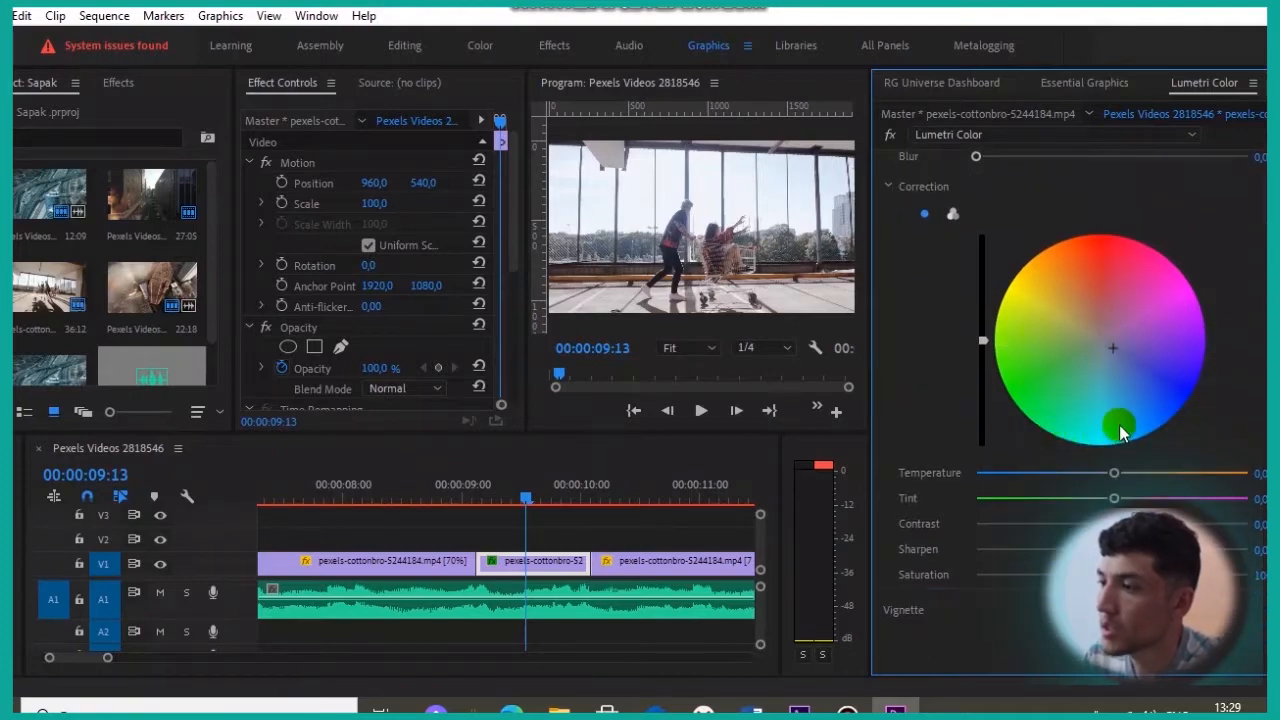
{"action": "left_click_drag", "start_coordinate": [1112, 348], "coordinate": [1086, 355]}
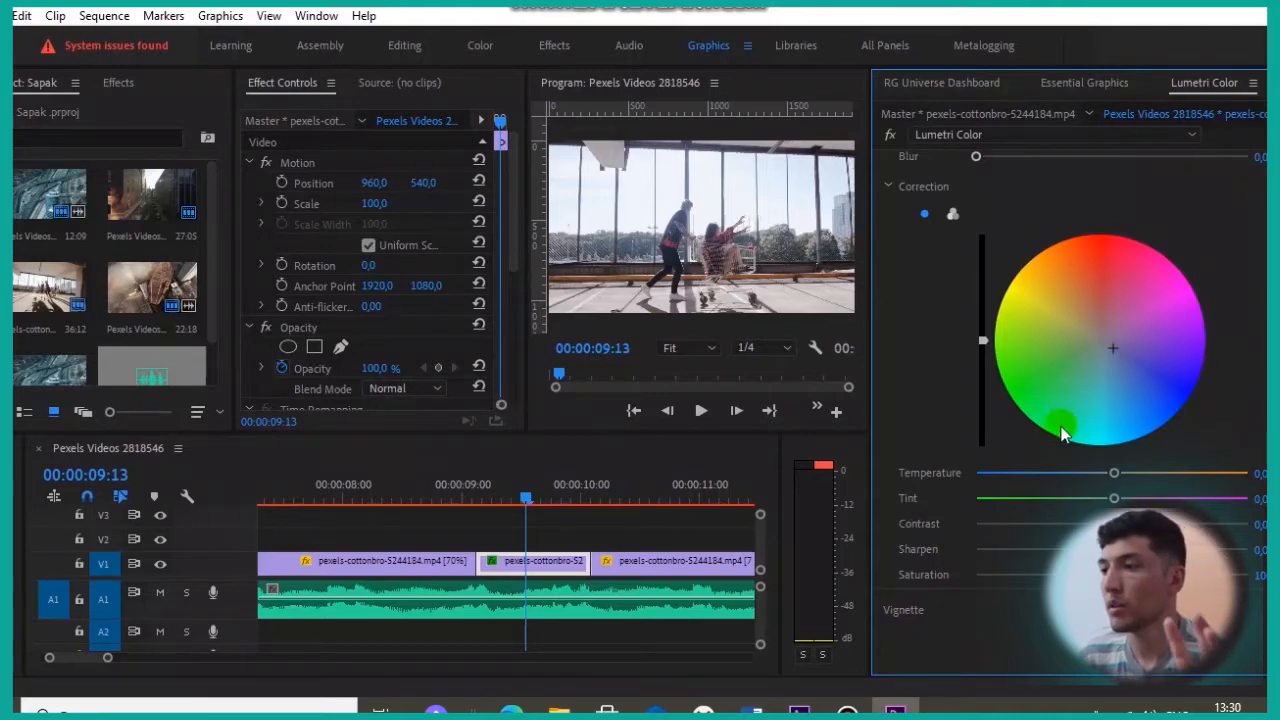
Expand the Vignette settings of Lumetri Color, place the playhead at 00:00:09:11 and select the short cottonbro clip there.
{"action": "left_click", "coordinate": [910, 608]}
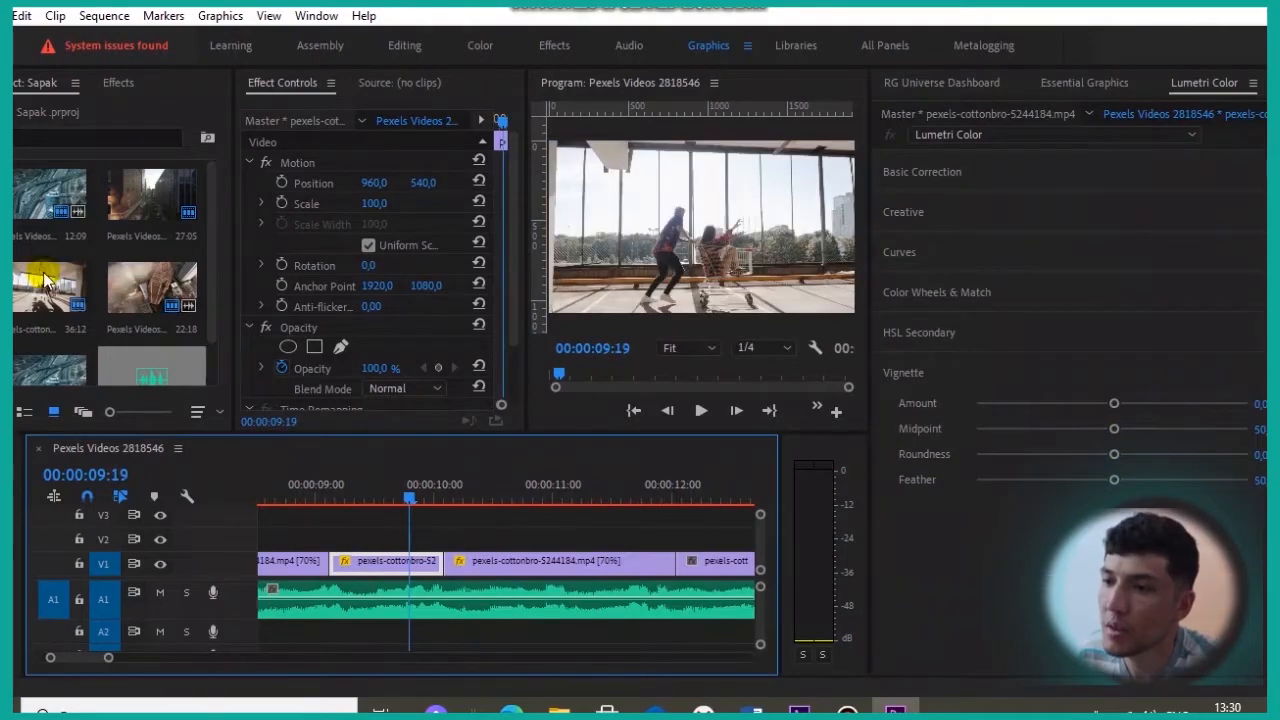
{"action": "left_click", "coordinate": [55, 287]}
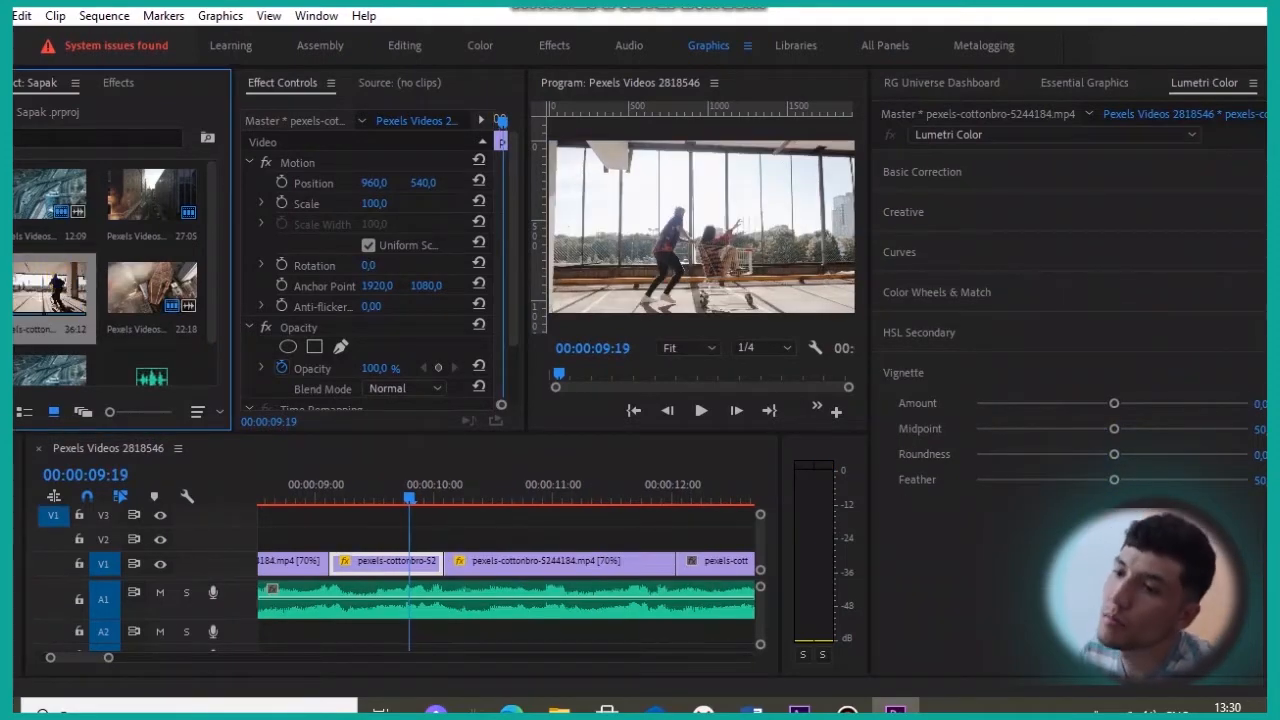
{"action": "left_click", "coordinate": [269, 243]}
{"action": "left_click_drag", "start_coordinate": [407, 500], "coordinate": [367, 500]}
{"action": "left_click", "coordinate": [388, 565]}
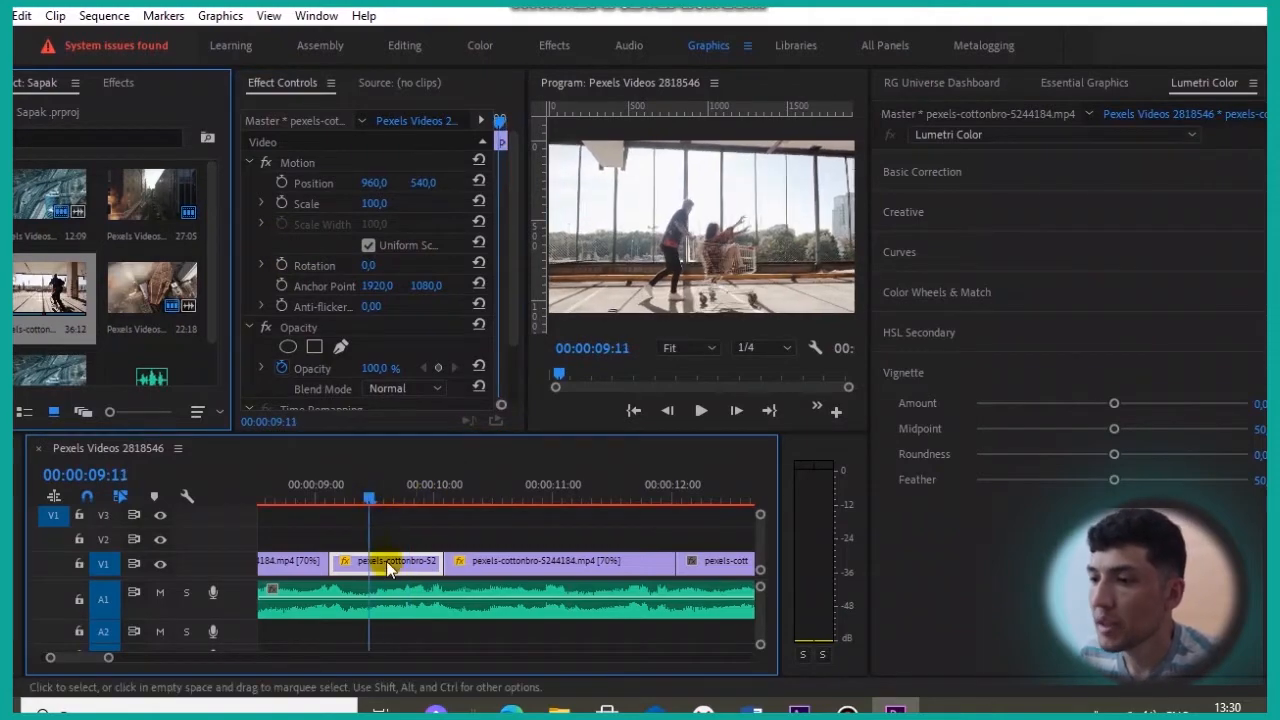
Mute audio track A1 and select its music clip.
{"action": "left_click", "coordinate": [162, 596]}
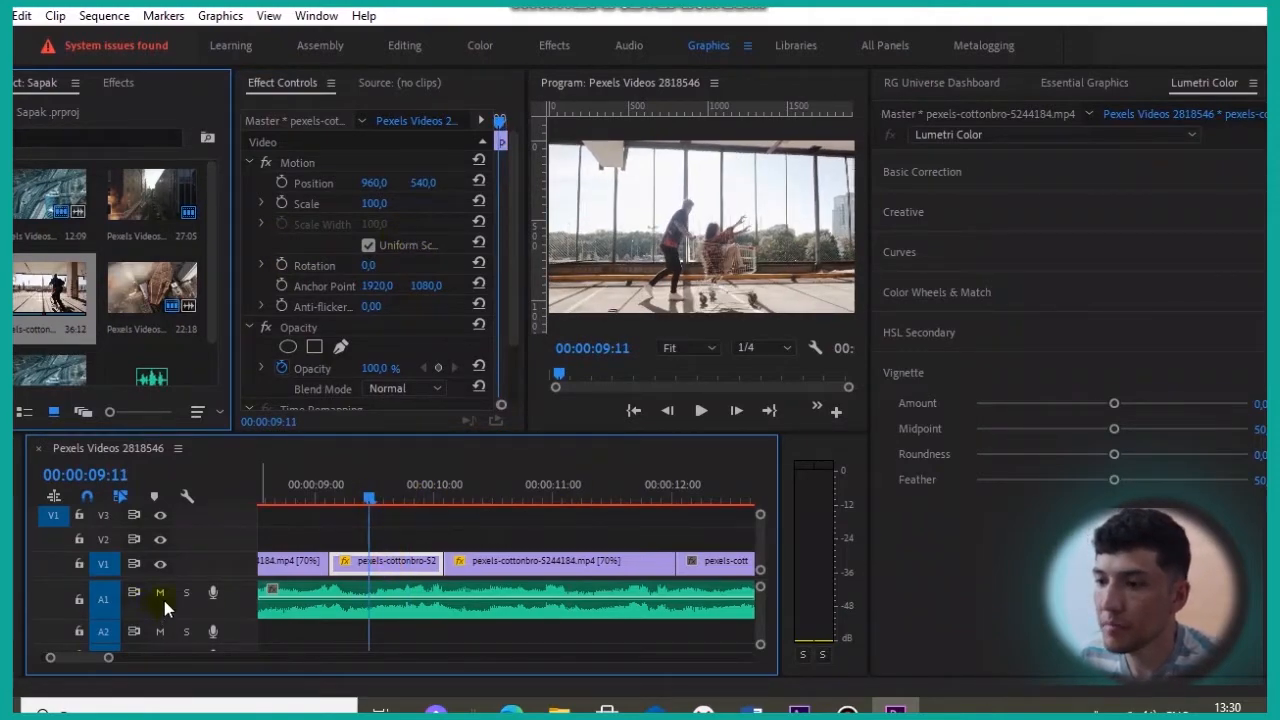
{"action": "left_click", "coordinate": [160, 593]}
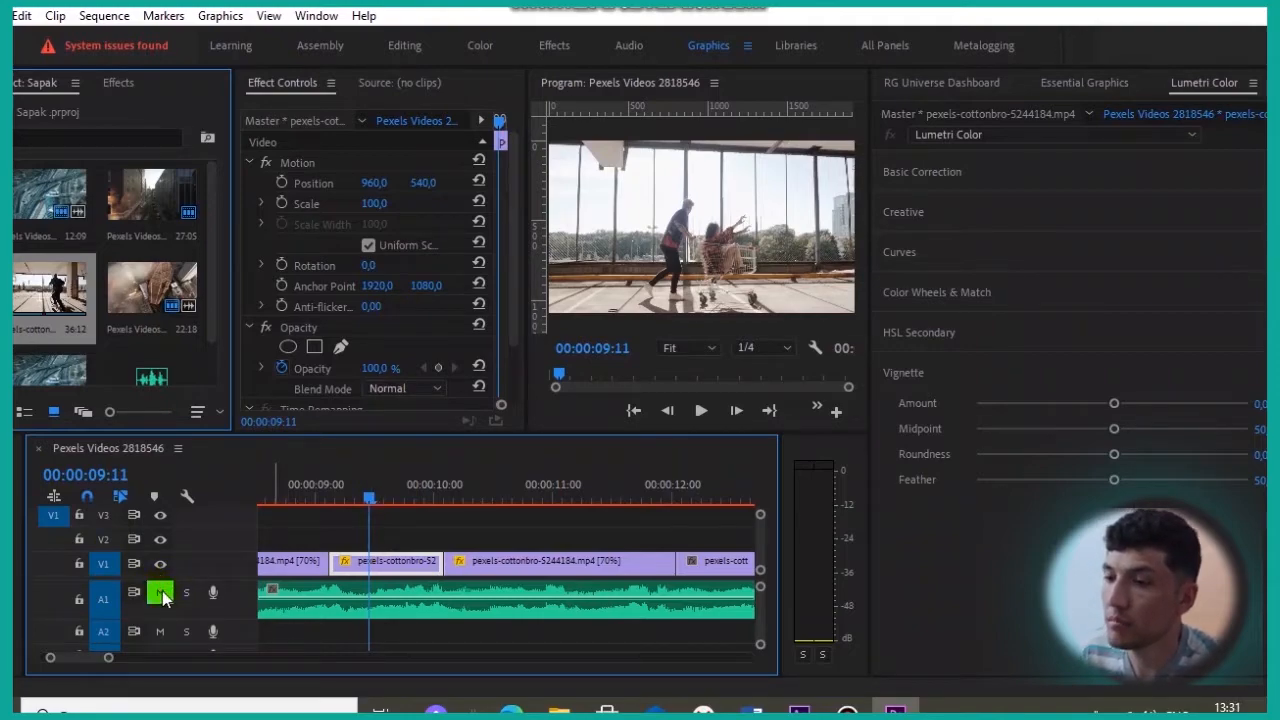
{"action": "left_click", "coordinate": [285, 607]}
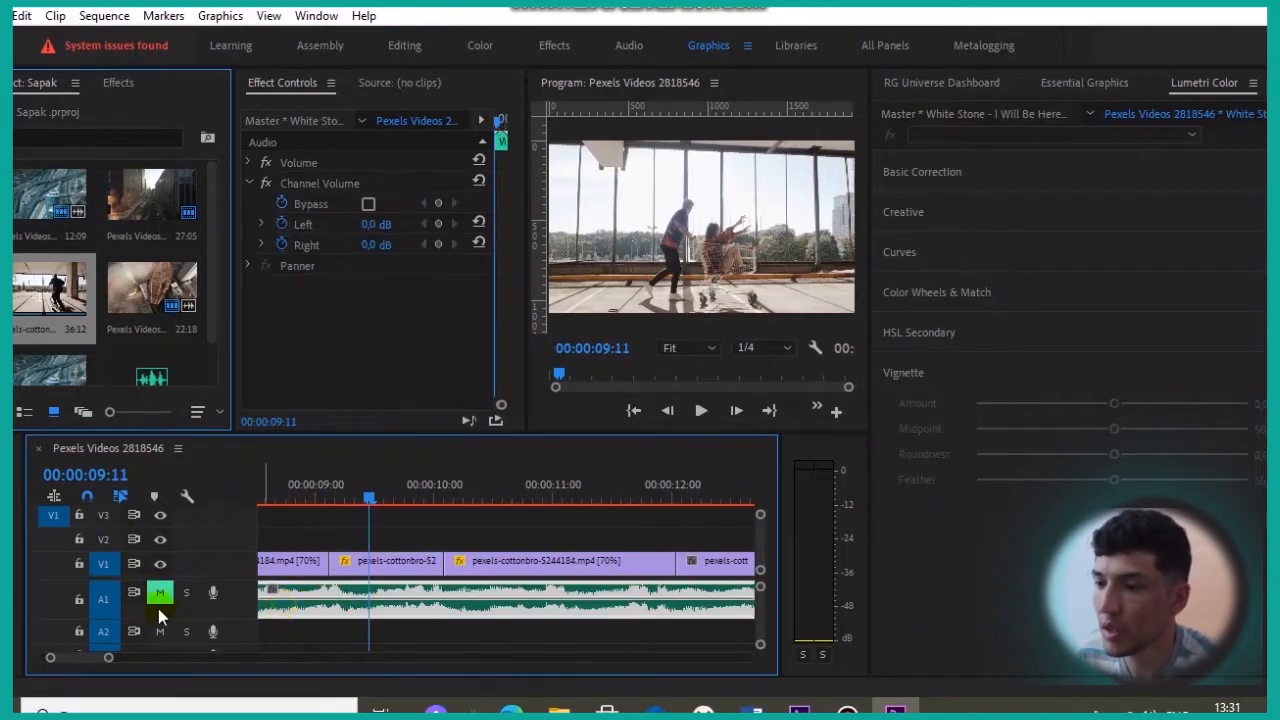
Try enlarging the cottonbro clip at 00:00:09:17 to a scale of 136 and shifting its horizontal position to 856.
{"action": "left_click", "coordinate": [364, 560]}
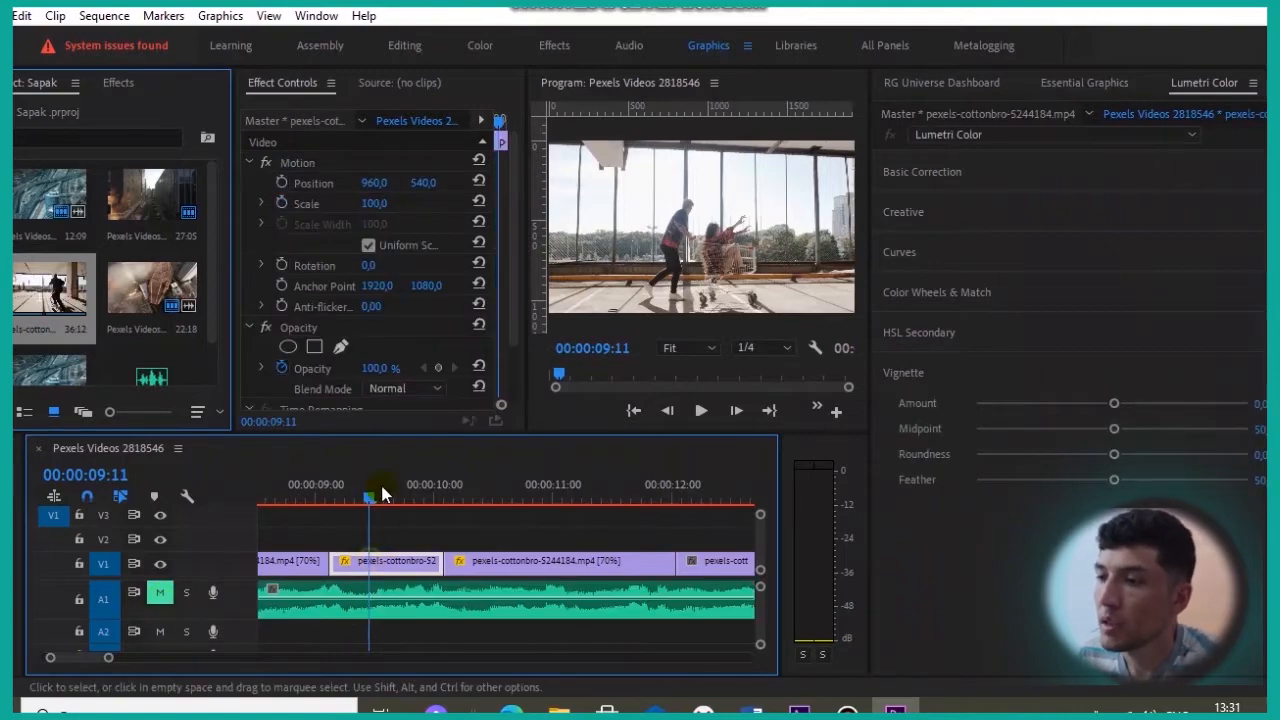
{"action": "left_click_drag", "start_coordinate": [350, 498], "coordinate": [399, 510]}
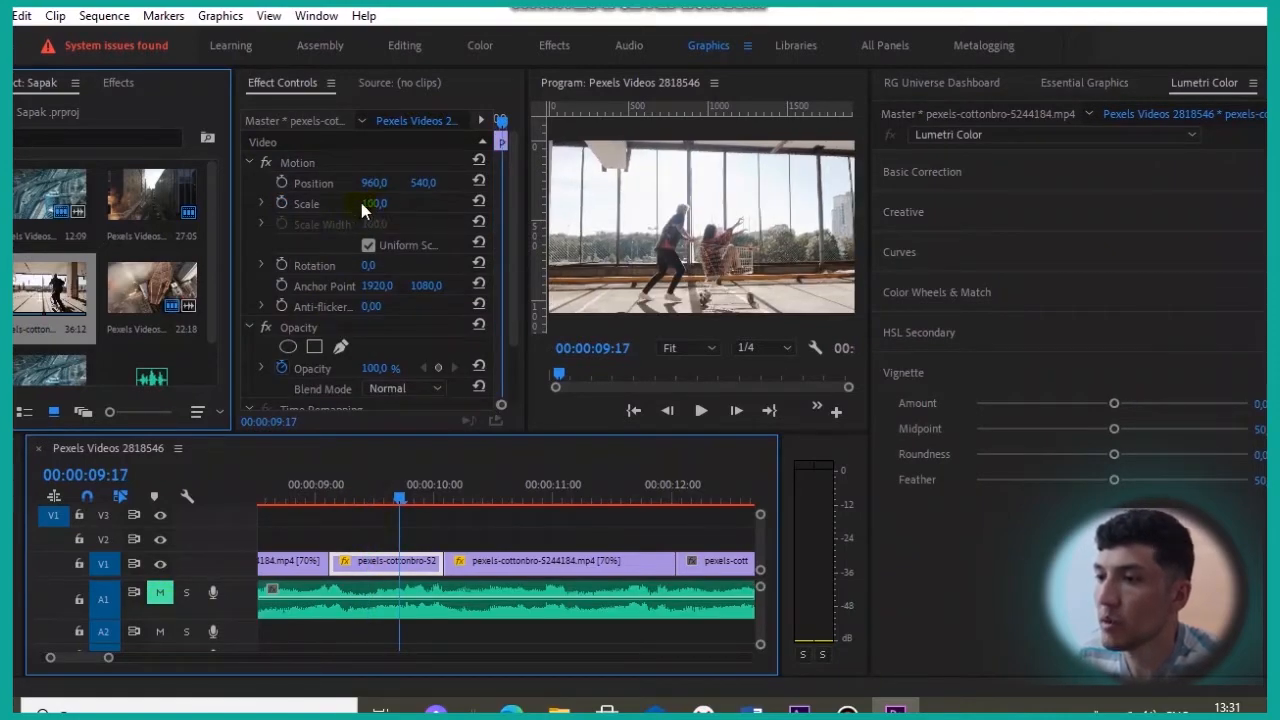
{"action": "left_click_drag", "start_coordinate": [364, 204], "coordinate": [423, 246]}
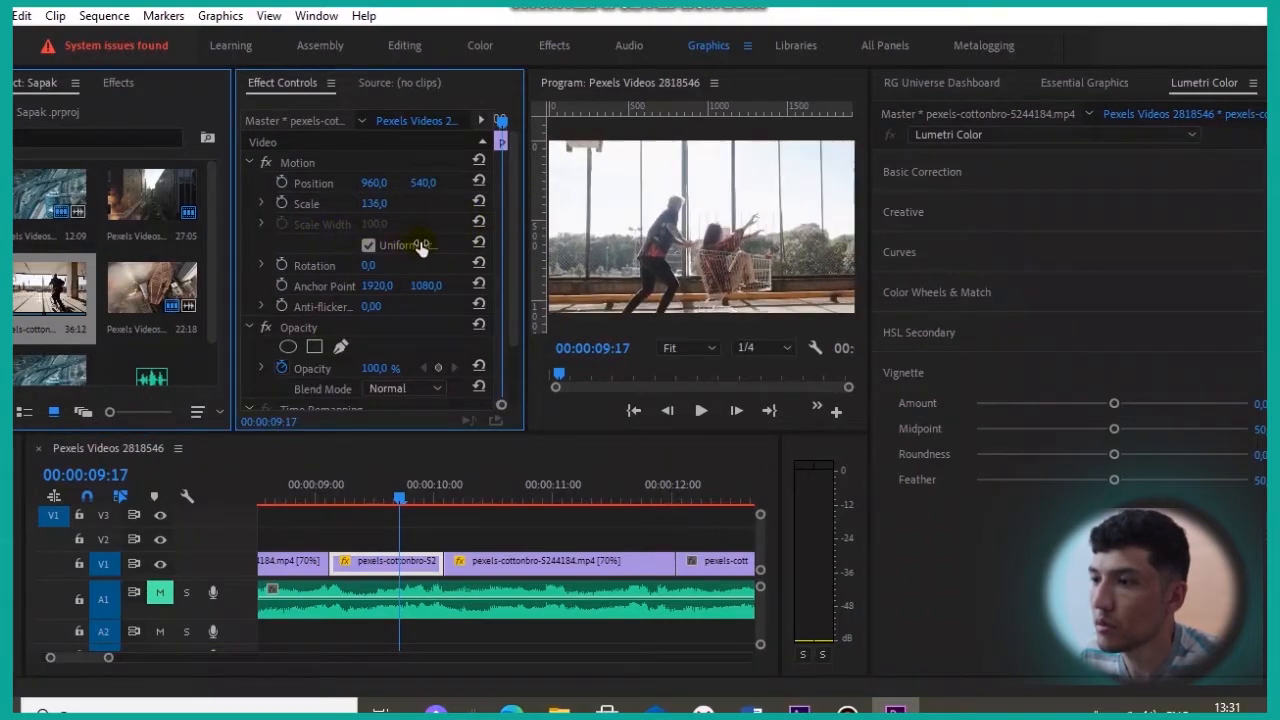
{"action": "left_click_drag", "start_coordinate": [373, 187], "coordinate": [260, 190]}
{"action": "left_click", "coordinate": [388, 203]}
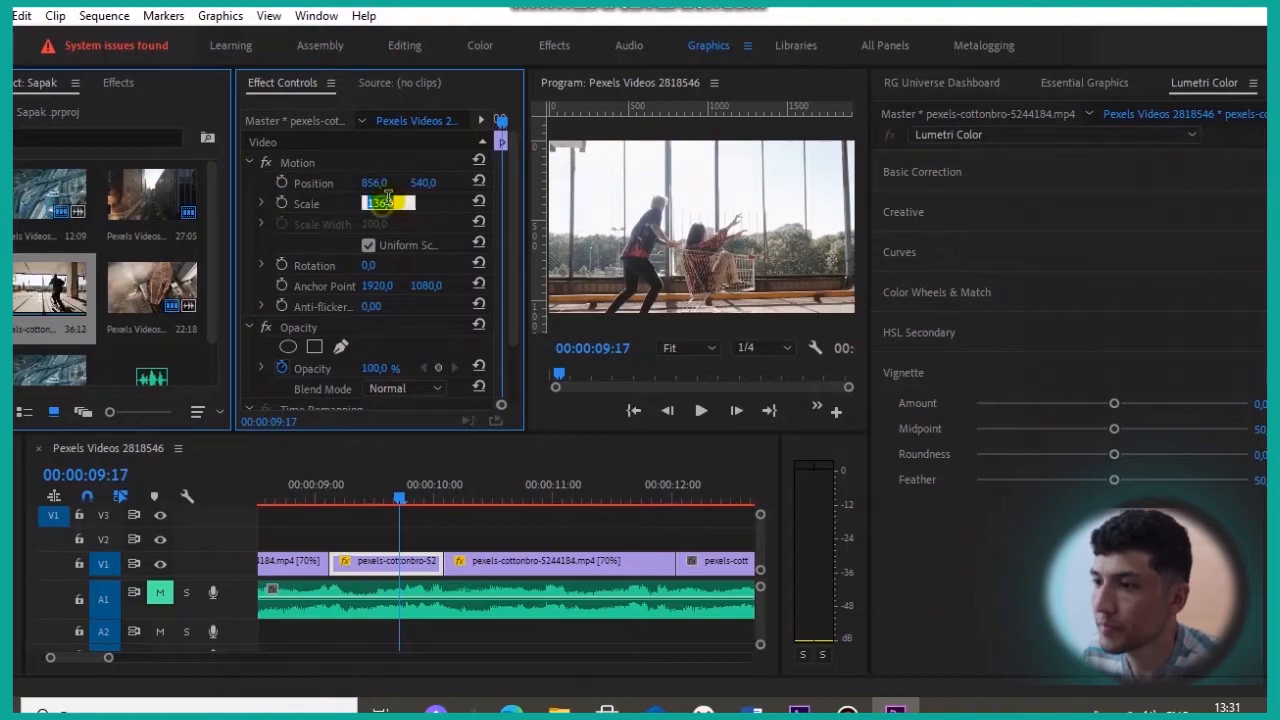
{"action": "left_click", "coordinate": [450, 205]}
Undo the scale and position changes on the cottonbro clip.
{"action": "key", "text": "ctrl+z"}
{"action": "key", "text": "ctrl+z"}
{"action": "key", "text": "ctrl+z"}
Add an elliptical opacity mask to the clip, widen its feather to about 813 and lower the ellipse's upper edge.
{"action": "scroll", "coordinate": [428, 219], "scroll_direction": "down", "scroll_amount": 1}
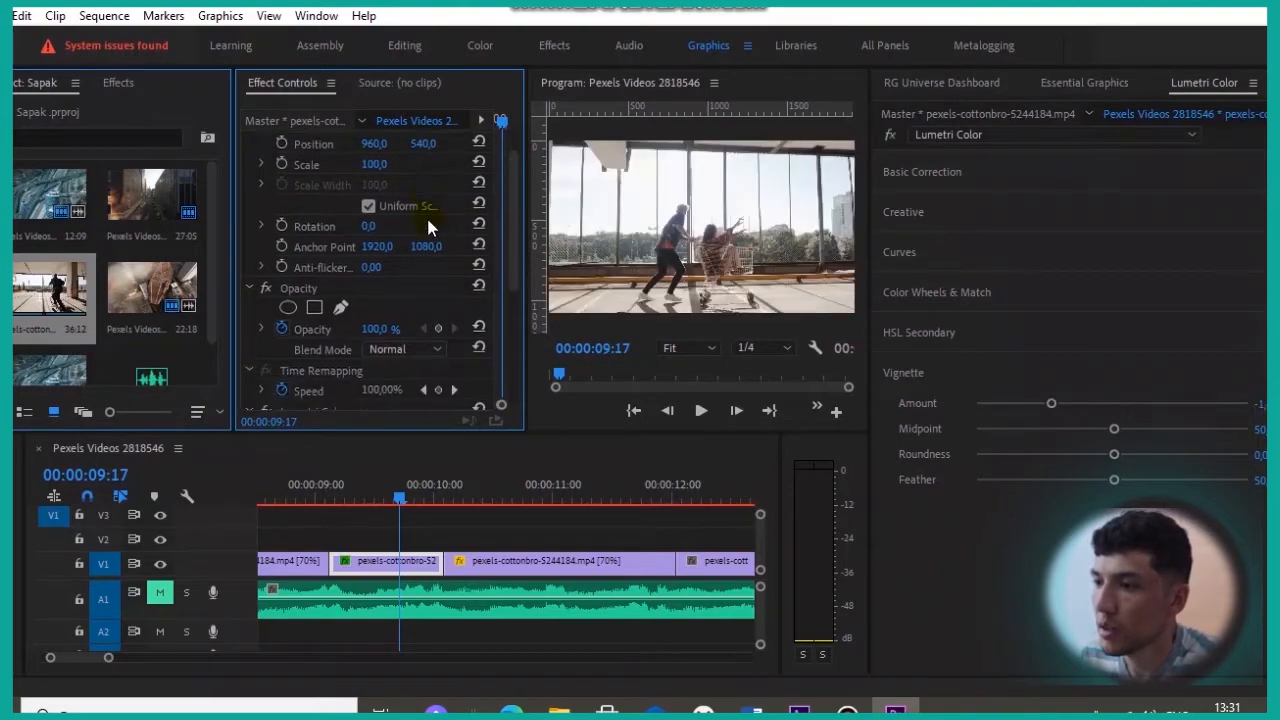
{"action": "scroll", "coordinate": [426, 220], "scroll_direction": "down", "scroll_amount": 1}
{"action": "left_click", "coordinate": [289, 268]}
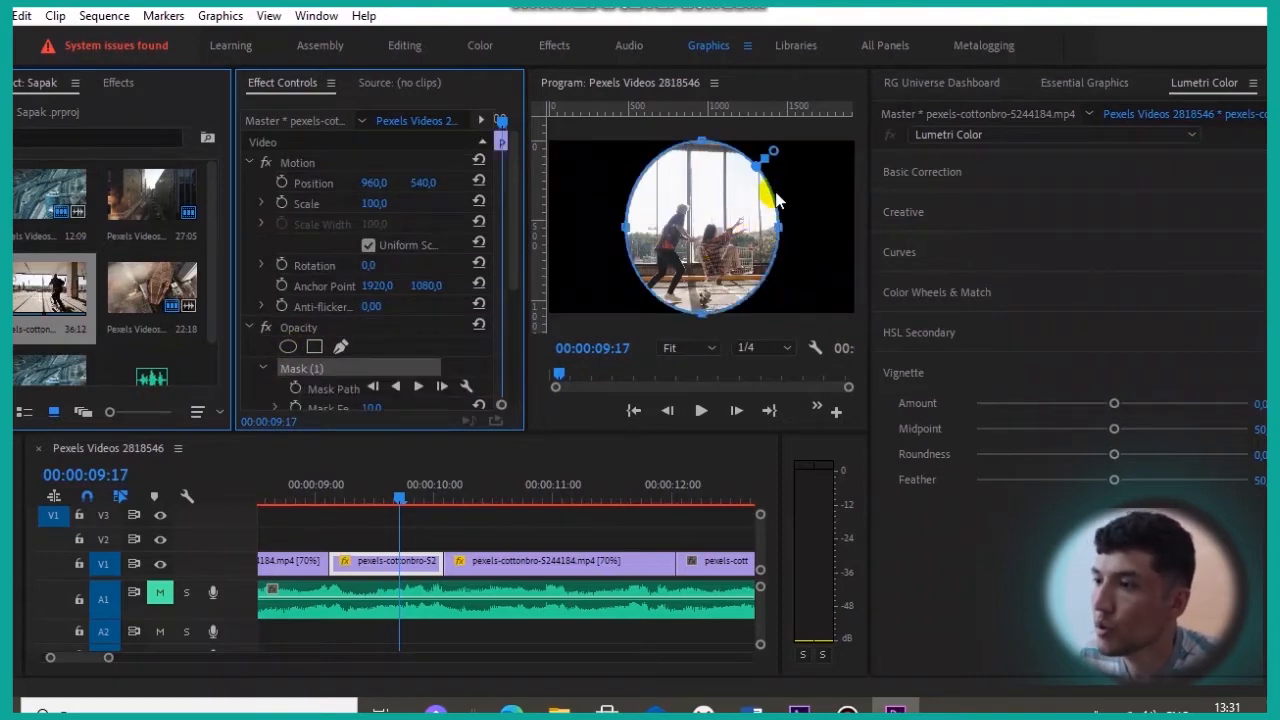
{"action": "left_click_drag", "start_coordinate": [779, 157], "coordinate": [838, 150]}
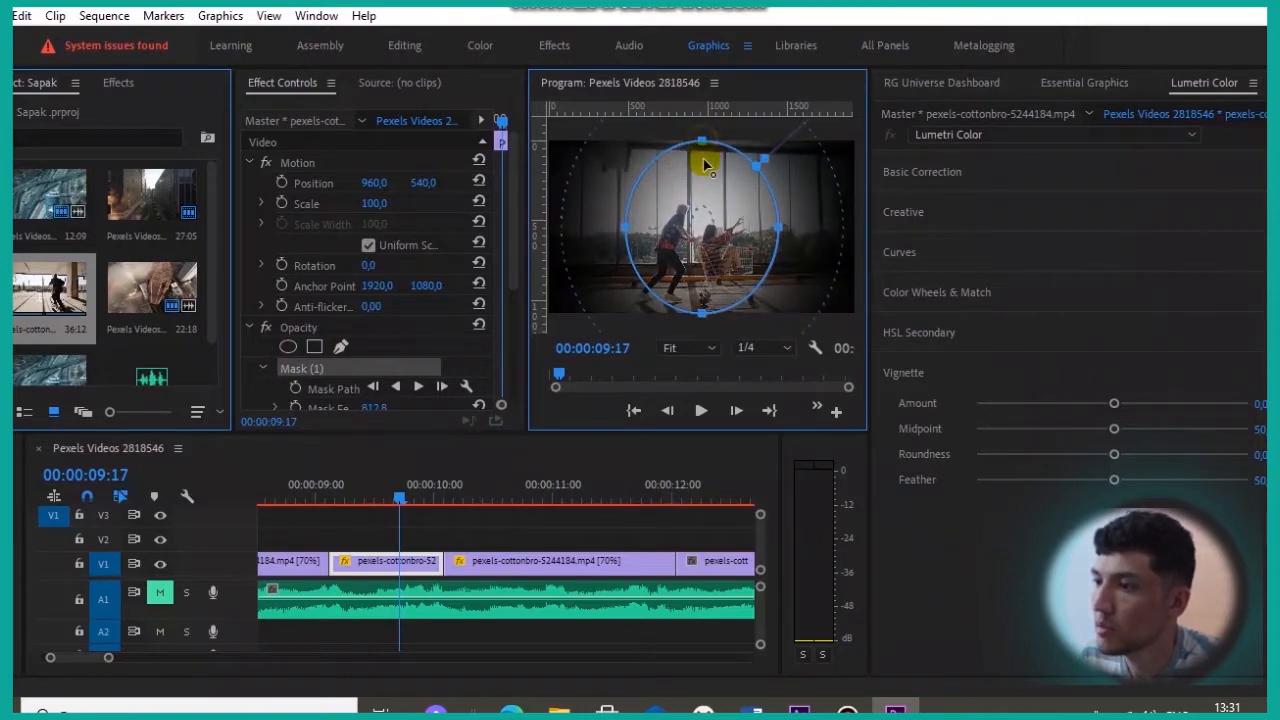
{"action": "left_click_drag", "start_coordinate": [703, 164], "coordinate": [703, 171]}
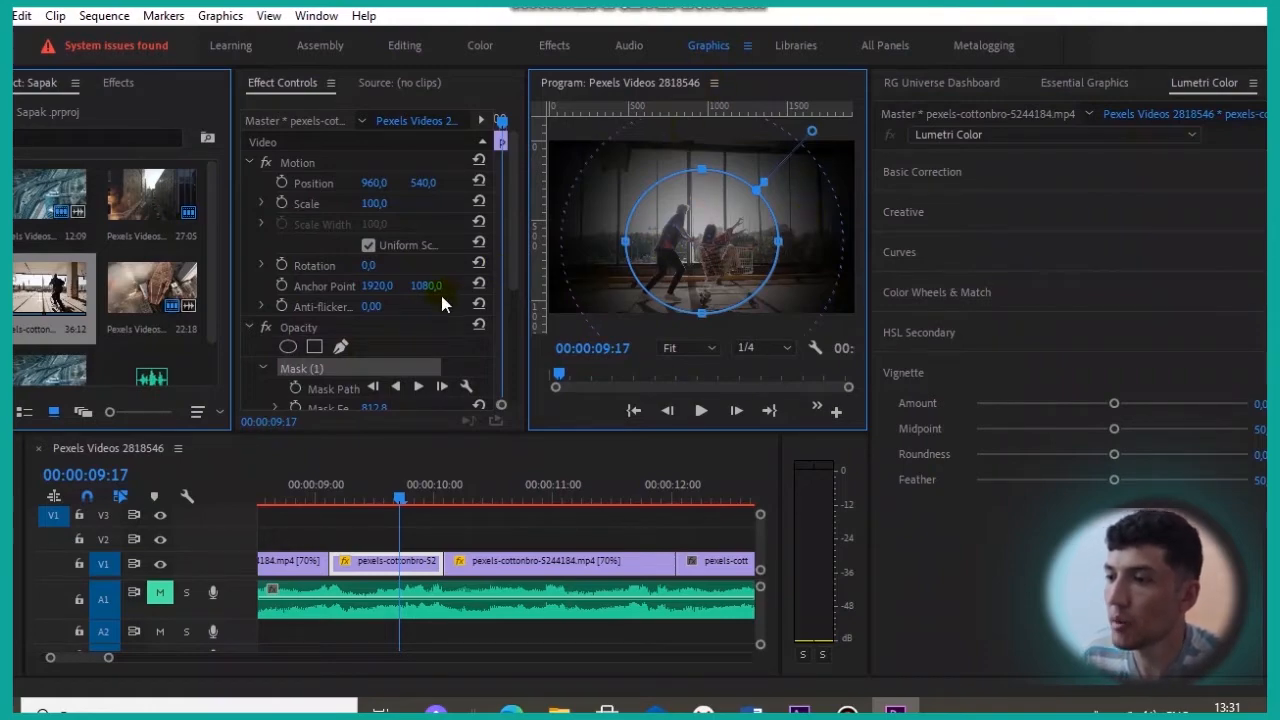
Delete the elliptical opacity mask from the clip.
{"action": "scroll", "coordinate": [436, 325], "scroll_direction": "down", "scroll_amount": 5}
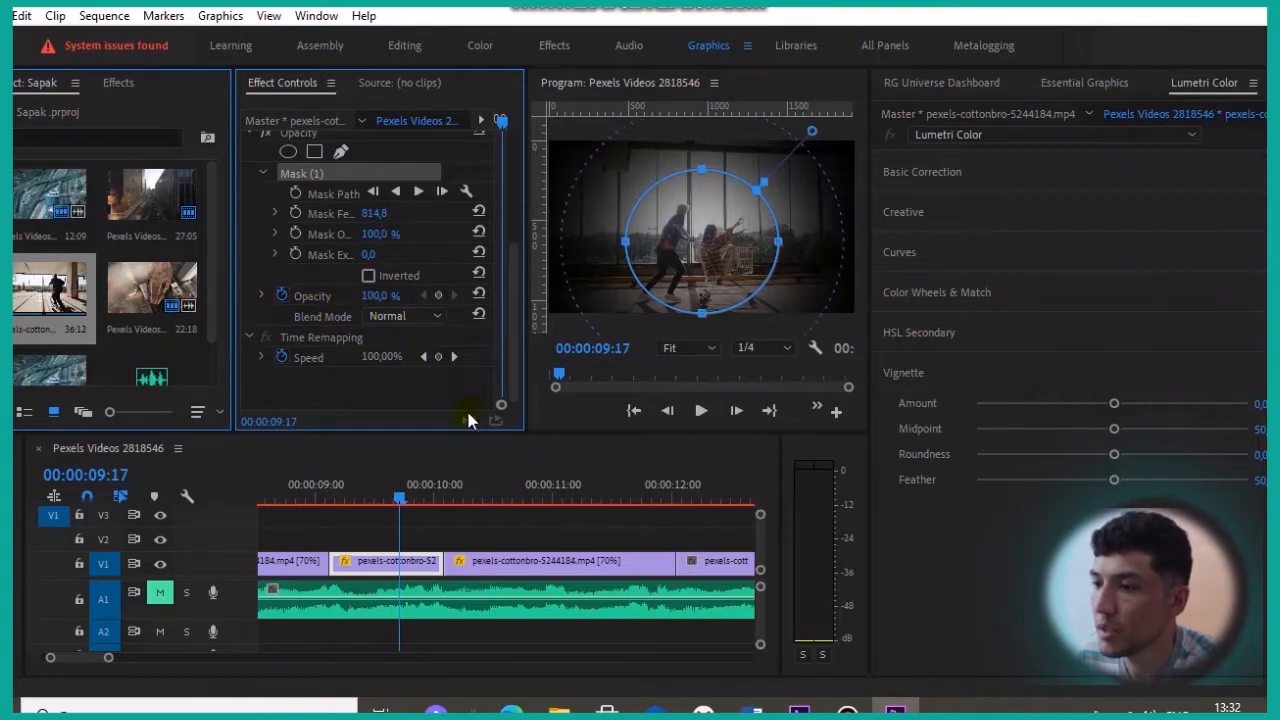
{"action": "scroll", "coordinate": [297, 225], "scroll_direction": "up", "scroll_amount": 2}
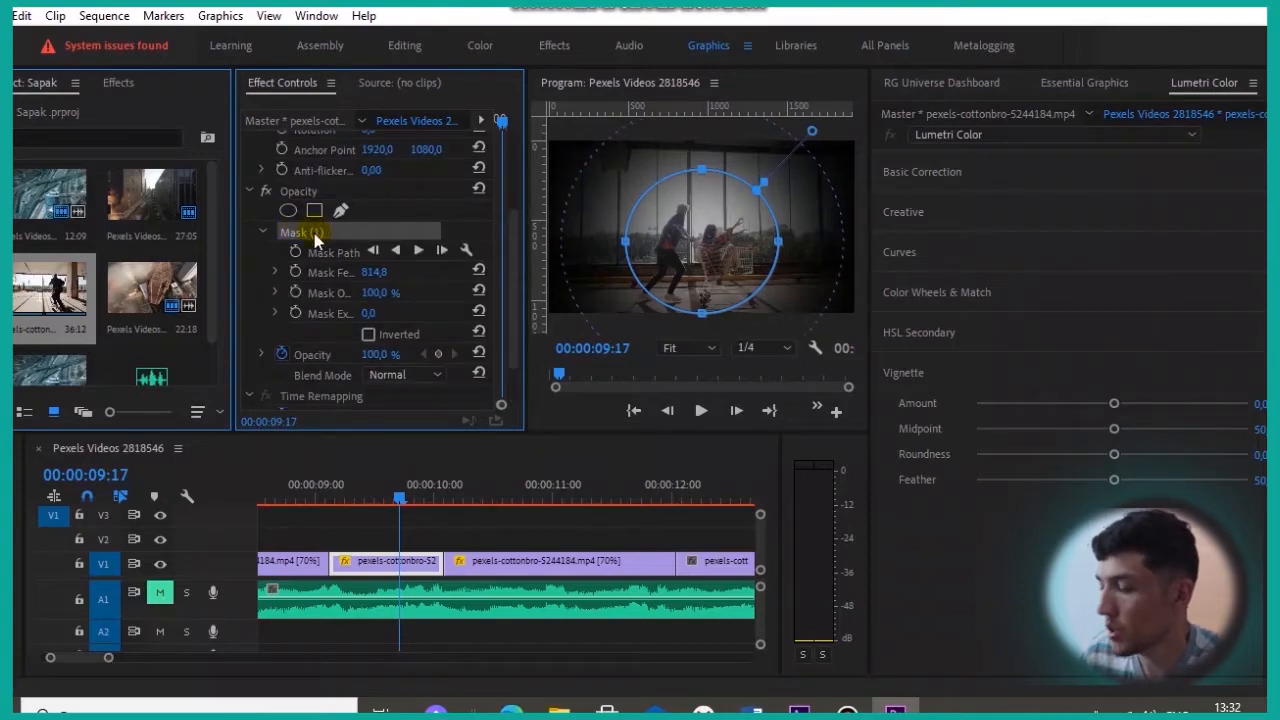
{"action": "key", "text": "Delete"}
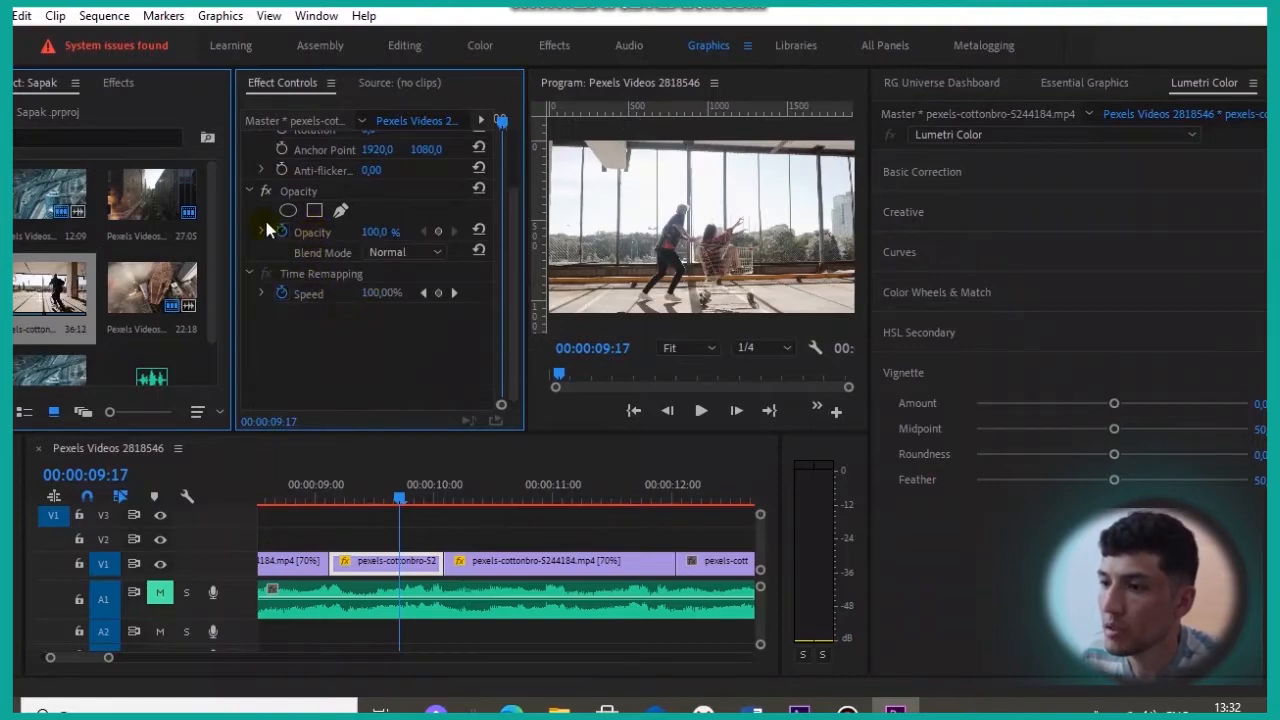
{"action": "left_click_drag", "start_coordinate": [364, 241], "coordinate": [1023, 262]}
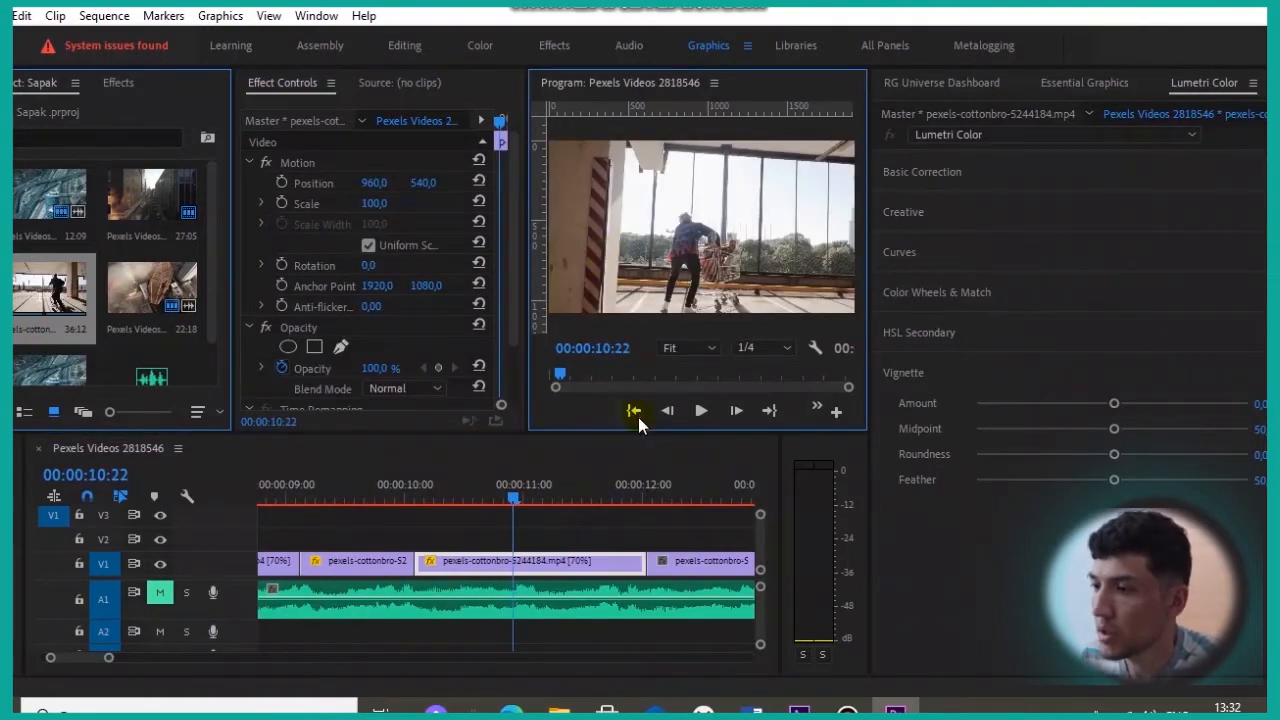
Jump the playhead between the sequence's start and end, and briefly play the opening highway clip.
{"action": "left_click", "coordinate": [636, 414]}
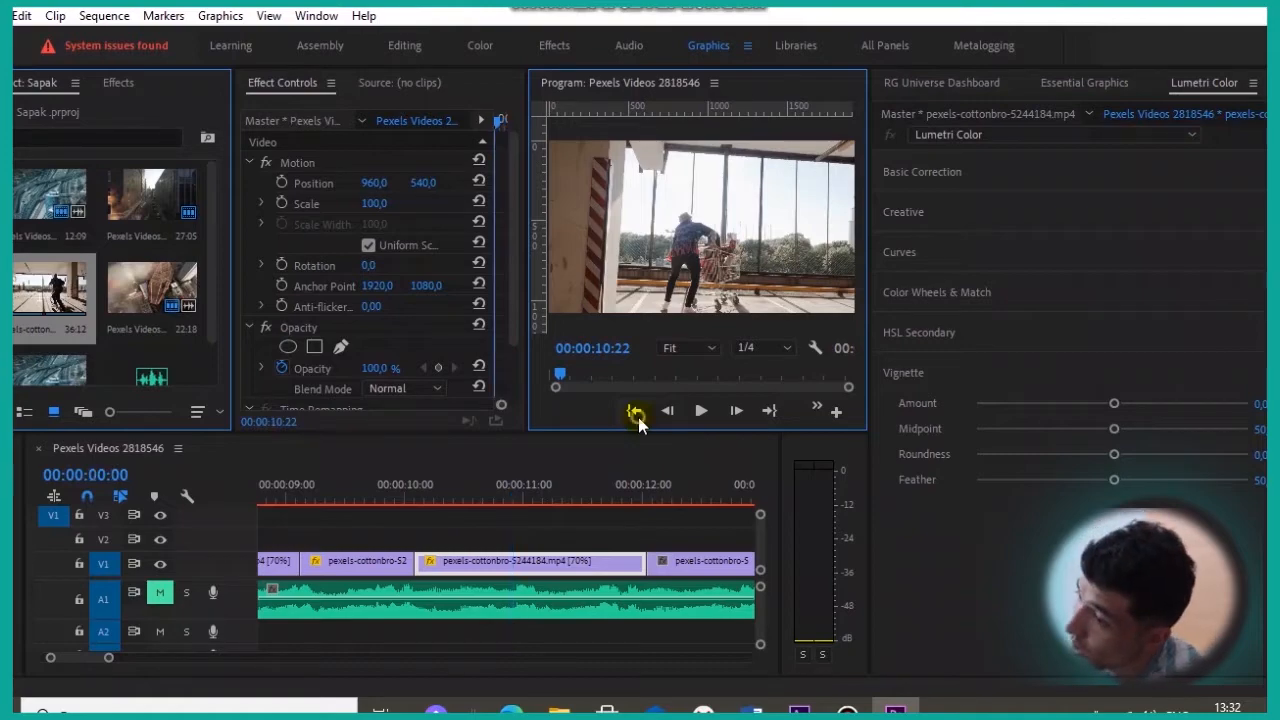
{"action": "left_click", "coordinate": [767, 411]}
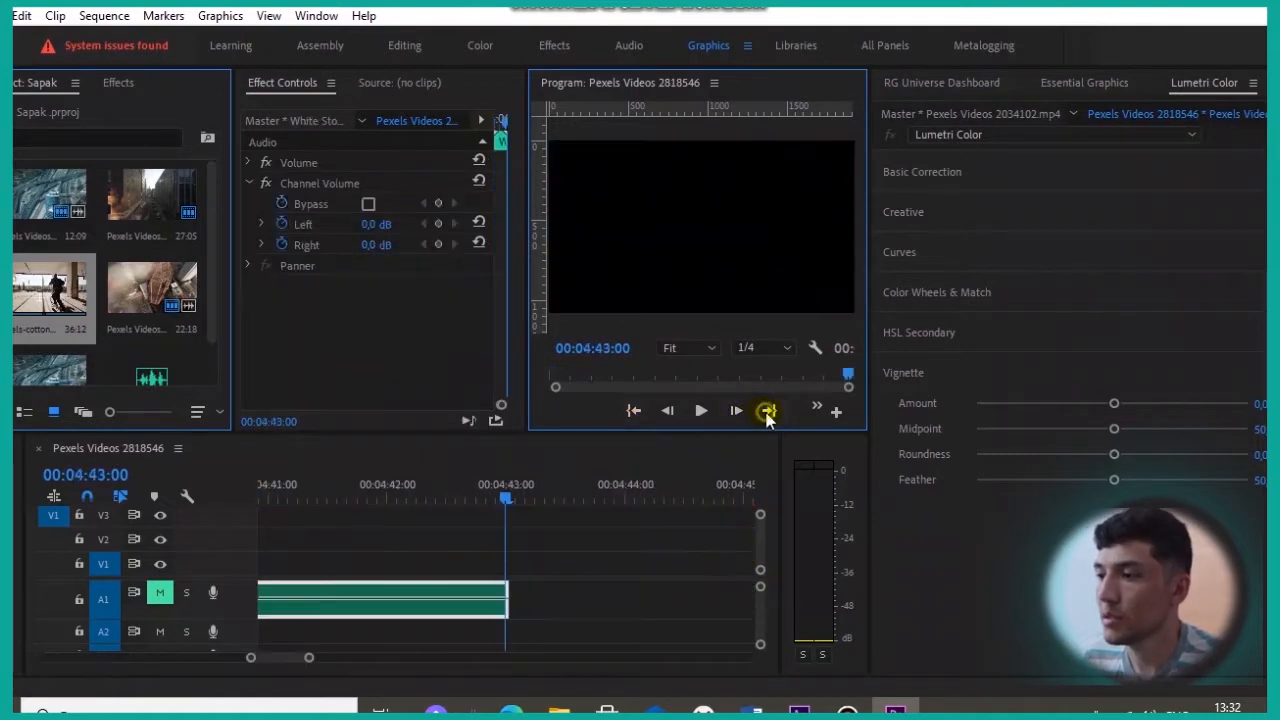
{"action": "left_click", "coordinate": [634, 410]}
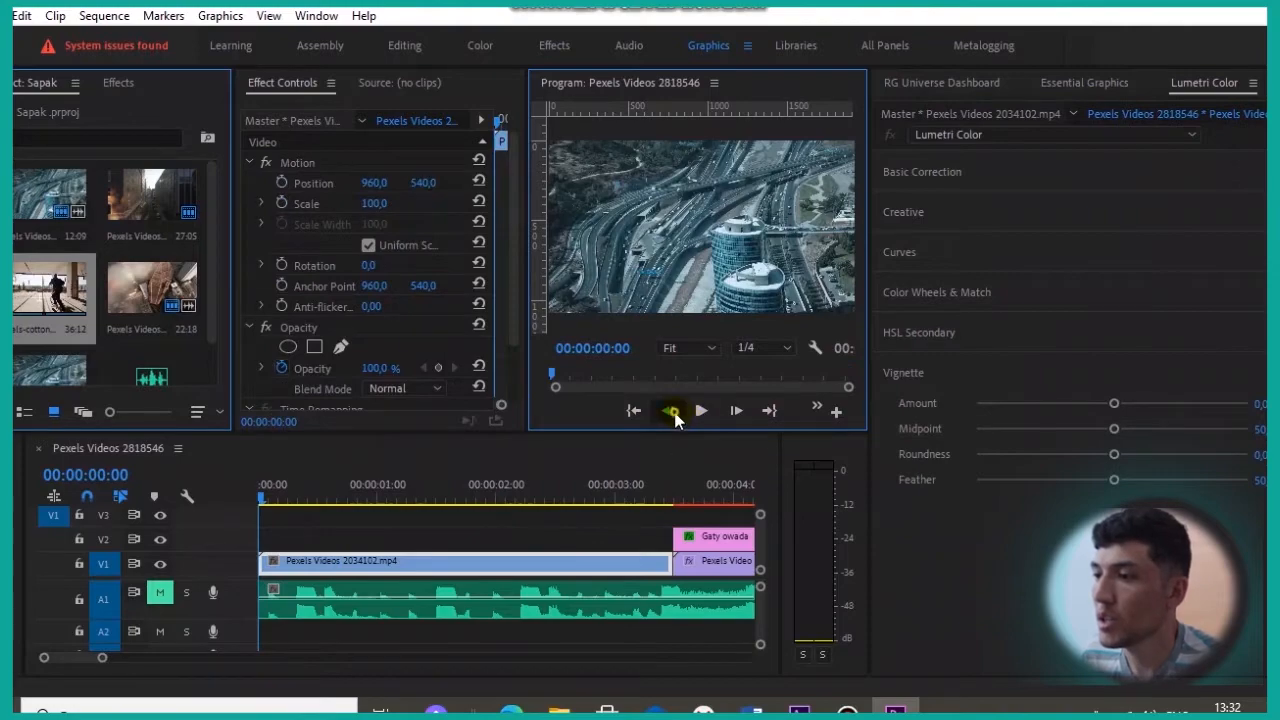
{"action": "left_click", "coordinate": [704, 412]}
{"action": "left_click", "coordinate": [735, 411]}
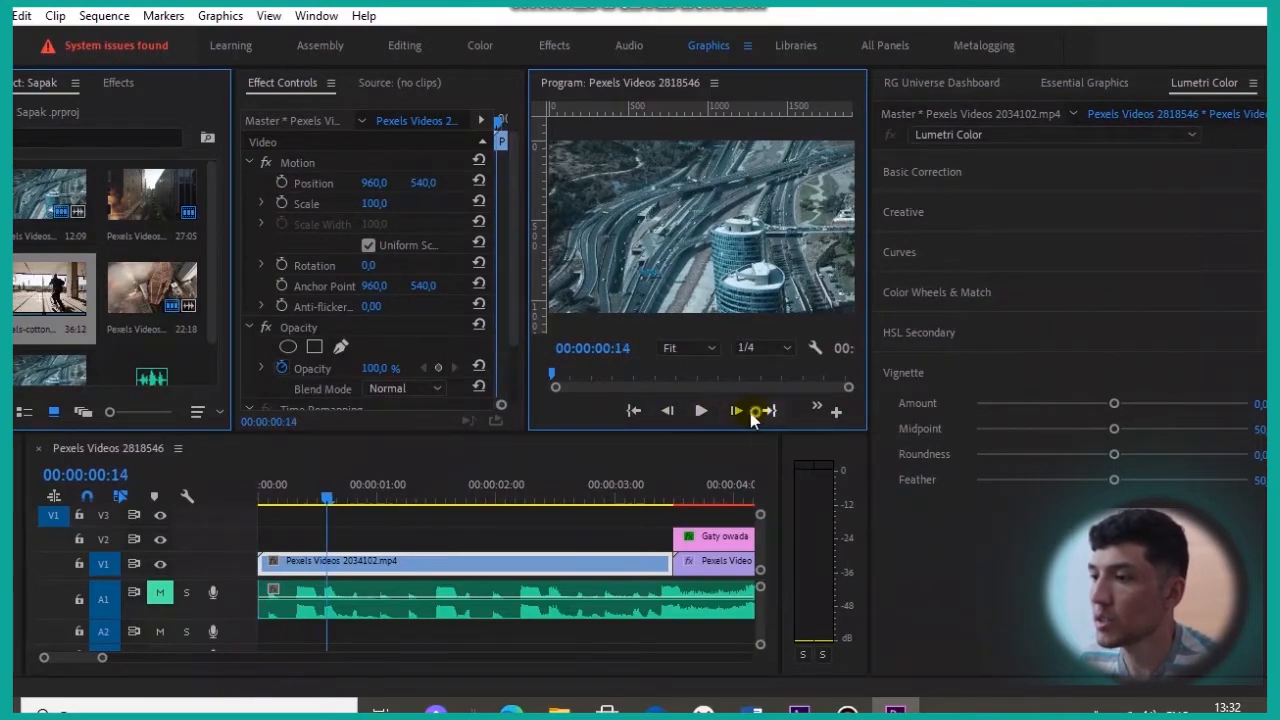
{"action": "left_click", "coordinate": [755, 411]}
{"action": "left_click", "coordinate": [699, 411]}
Step frame by frame through the opening clip to 00:00:00:22 and return the playhead to the sequence start.
{"action": "left_click", "coordinate": [735, 412]}
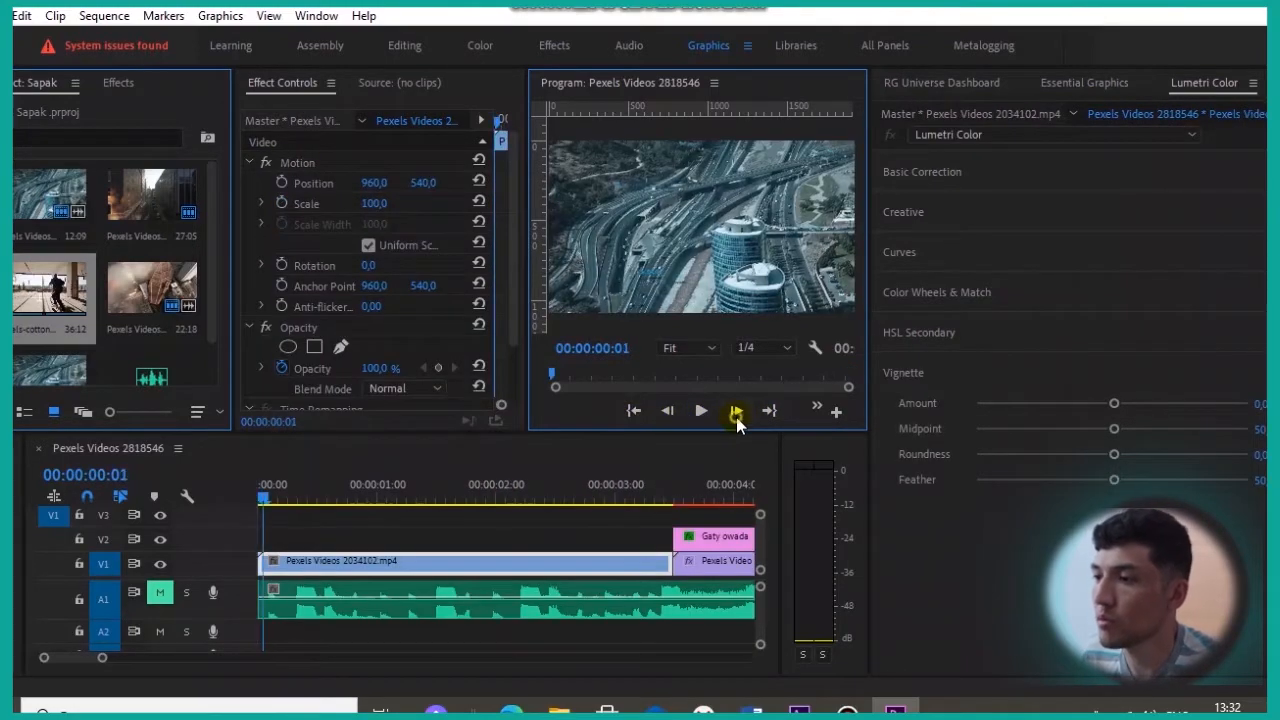
{"action": "double_click", "coordinate": [736, 414]}
{"action": "triple_click", "coordinate": [736, 414]}
{"action": "triple_click", "coordinate": [736, 414]}
{"action": "triple_click", "coordinate": [736, 414]}
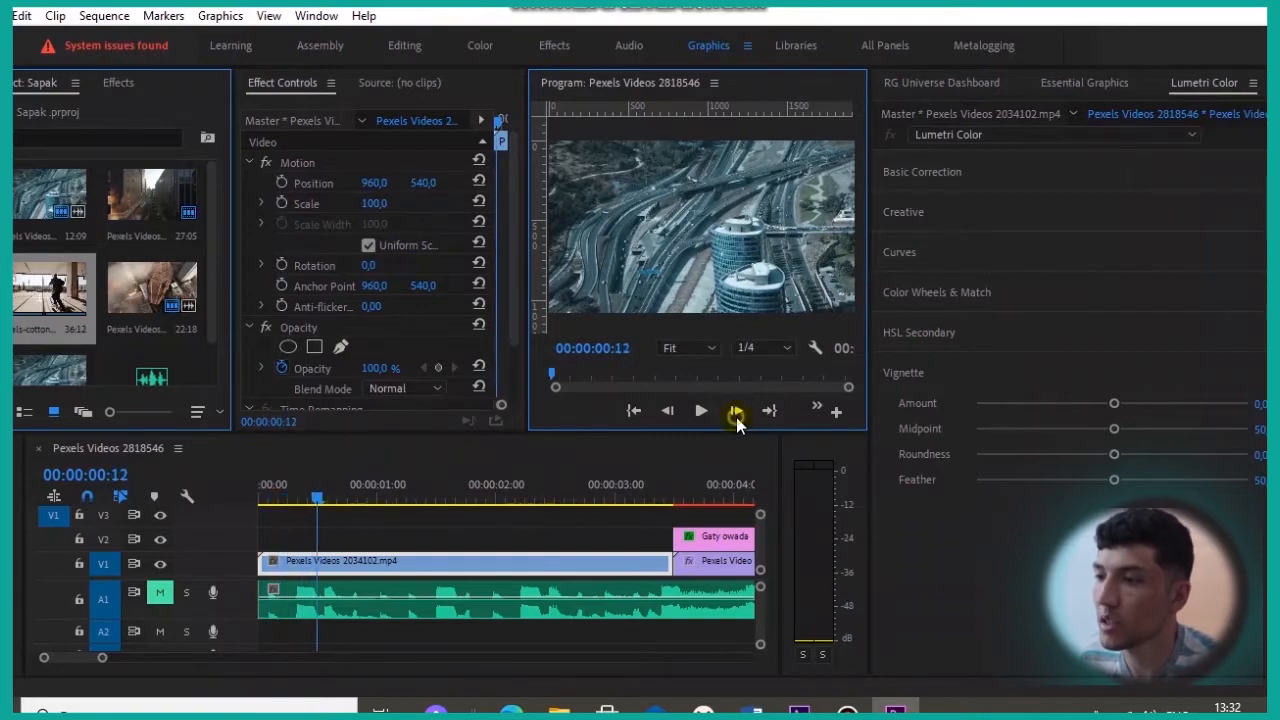
{"action": "left_click", "coordinate": [736, 414]}
{"action": "double_click", "coordinate": [736, 414]}
{"action": "double_click", "coordinate": [736, 414]}
{"action": "double_click", "coordinate": [736, 414]}
{"action": "triple_click", "coordinate": [734, 417]}
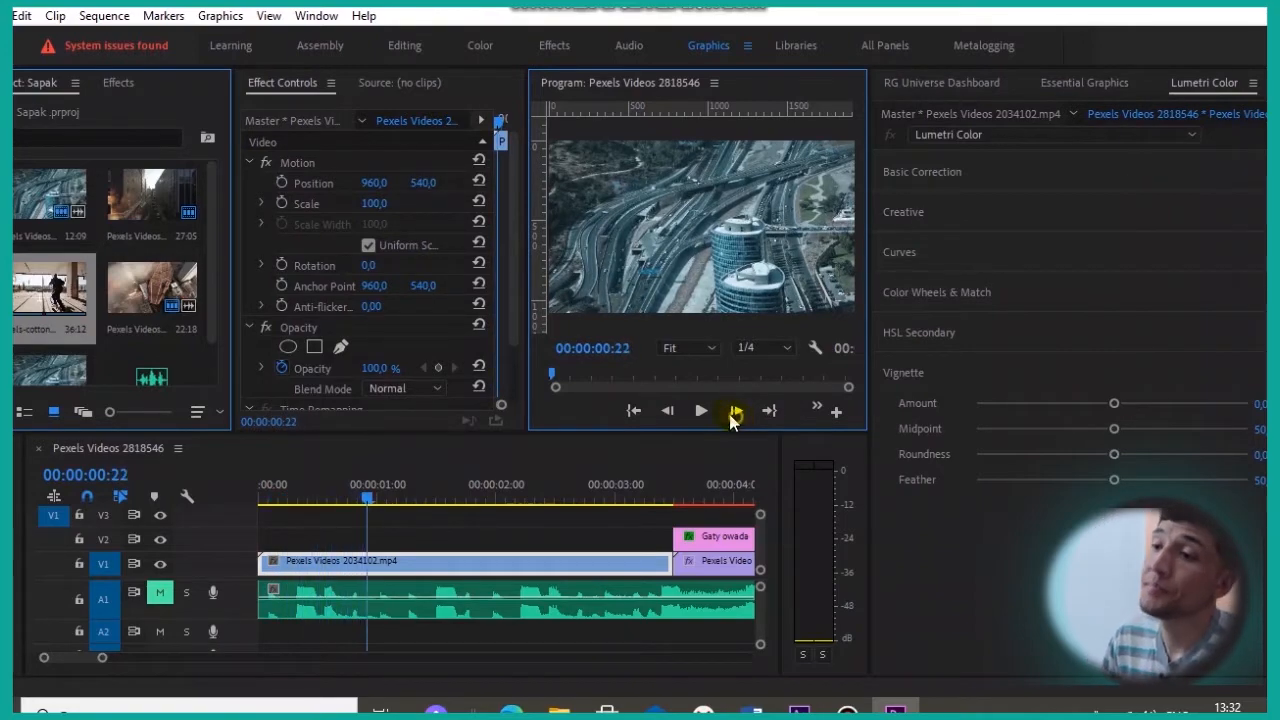
{"action": "left_click", "coordinate": [634, 411]}
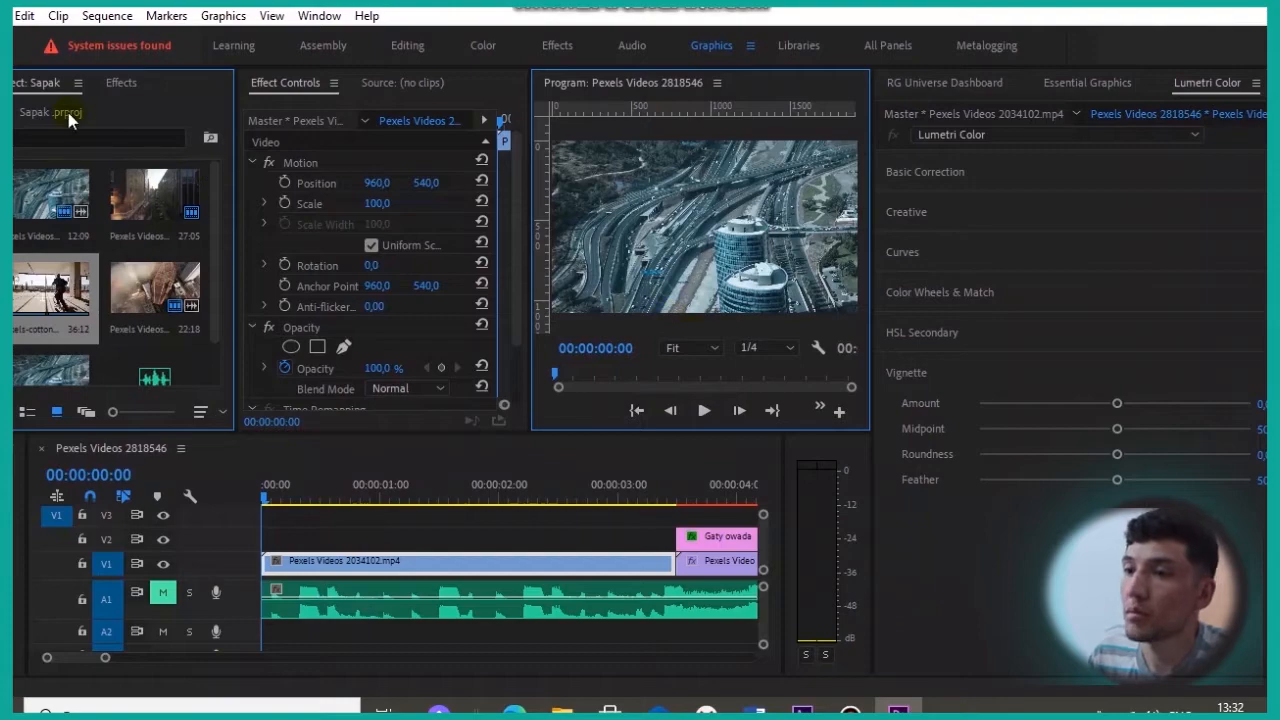
Show the effects library, zoom the timeline out to fit all video clips and place the playhead at 00:00:02:15.
{"action": "left_click", "coordinate": [131, 83]}
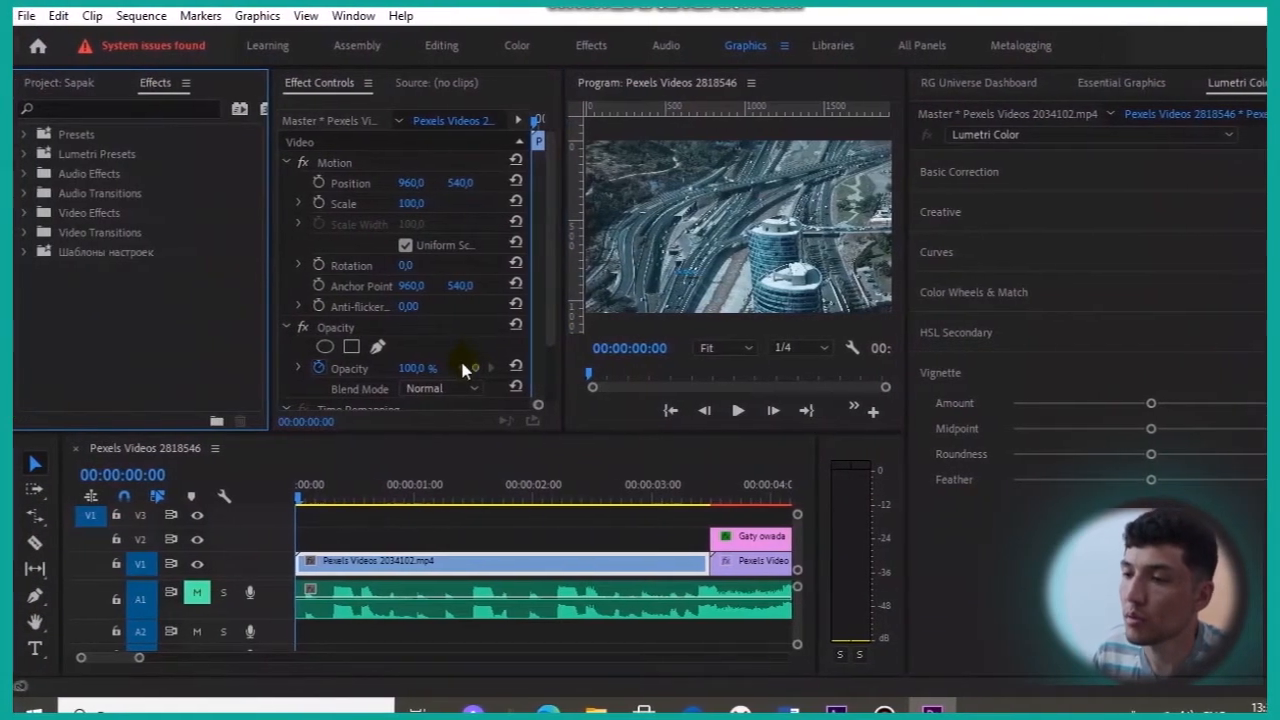
{"action": "left_click", "coordinate": [418, 498]}
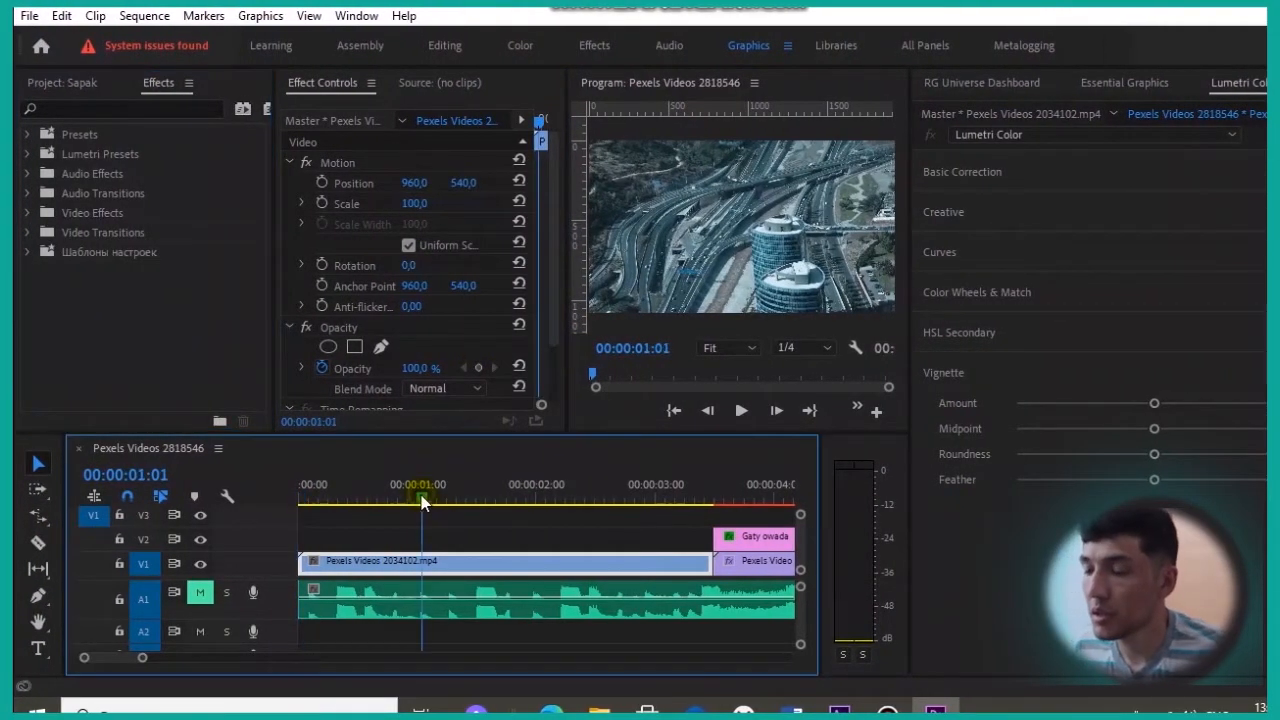
{"action": "left_click", "coordinate": [309, 506]}
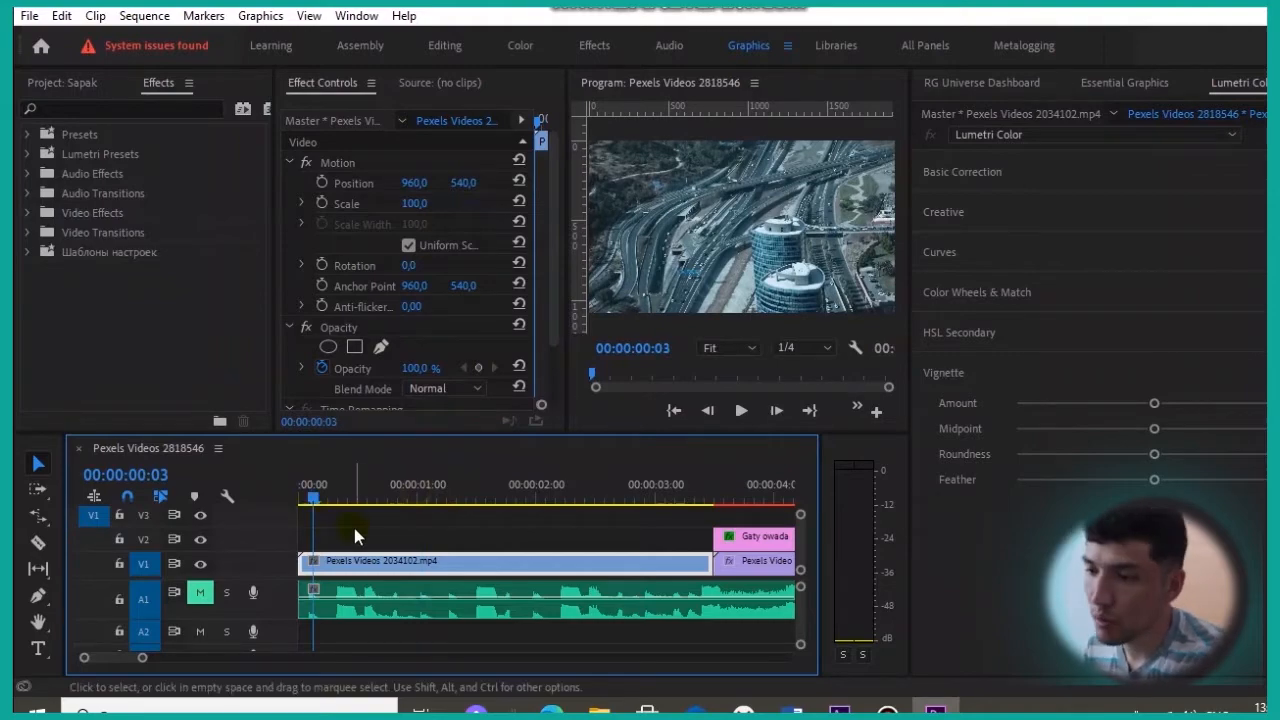
{"action": "key", "text": "minus"}
{"action": "key", "text": "minus"}
{"action": "key", "text": "minus"}
{"action": "mouse_move", "coordinate": [344, 488]}
{"action": "left_mouse_down"}
{"action": "mouse_move", "coordinate": [422, 500]}
{"action": "mouse_move", "coordinate": [336, 494]}
{"action": "left_mouse_up"}
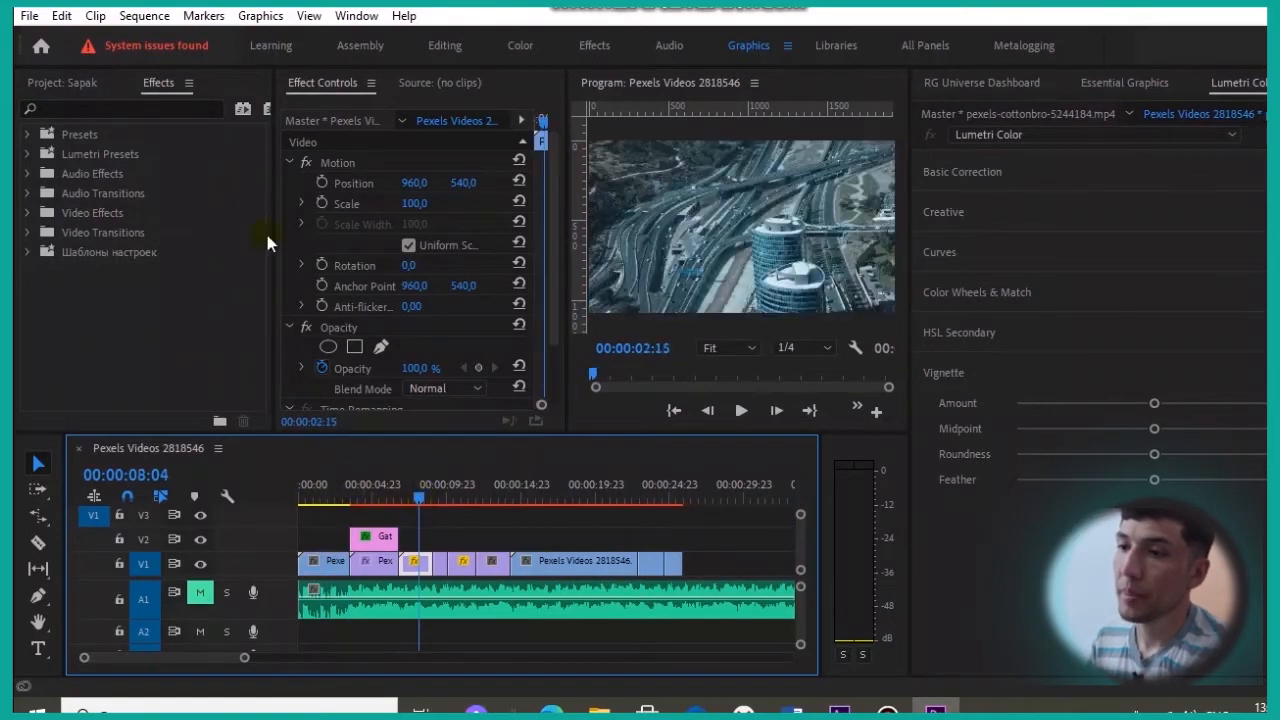
Browse the Audio Effects and Audio Transitions groups in the effects library, moving the playhead to 00:00:04:18.
{"action": "left_click", "coordinate": [66, 186]}
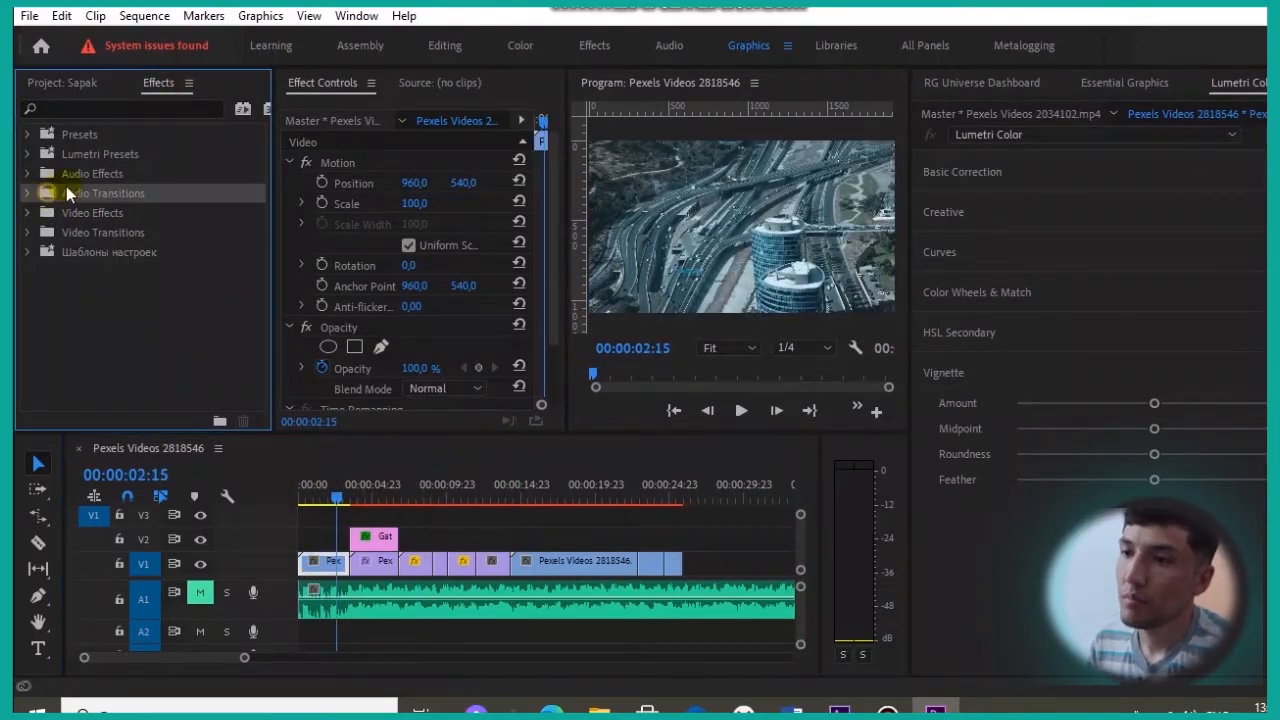
{"action": "left_click", "coordinate": [65, 136]}
{"action": "left_click", "coordinate": [91, 156]}
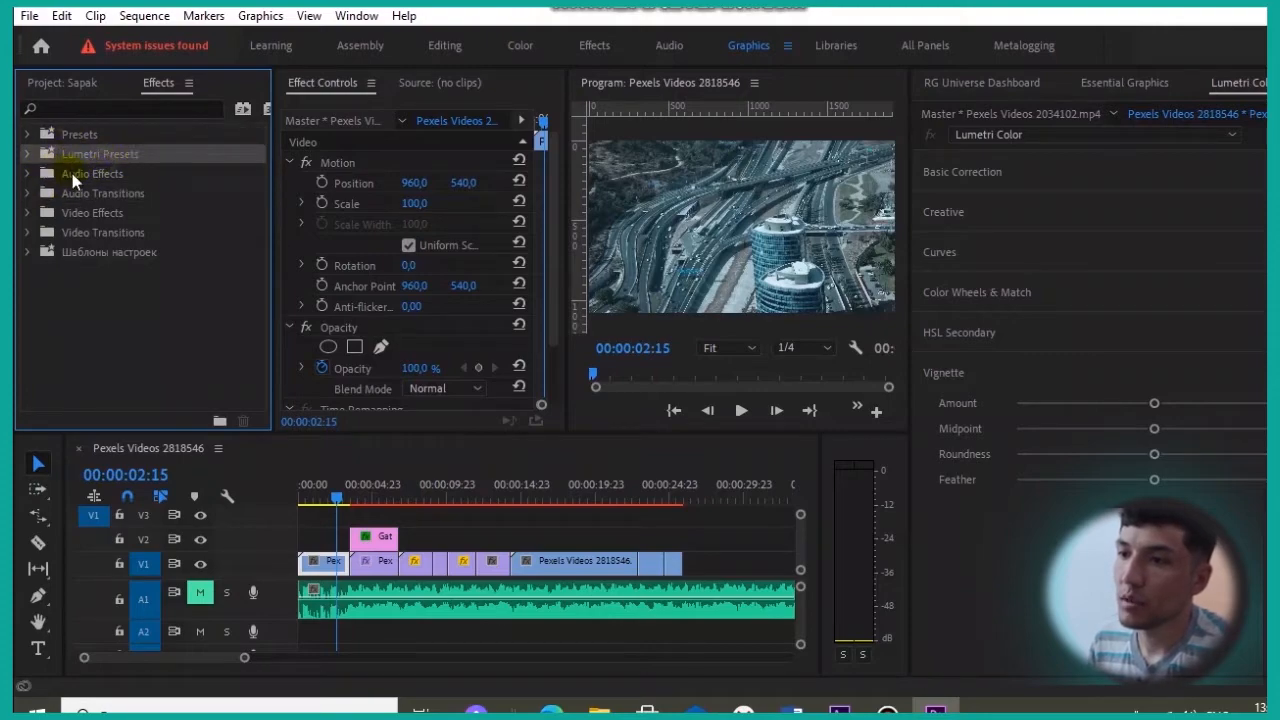
{"action": "left_click", "coordinate": [28, 174]}
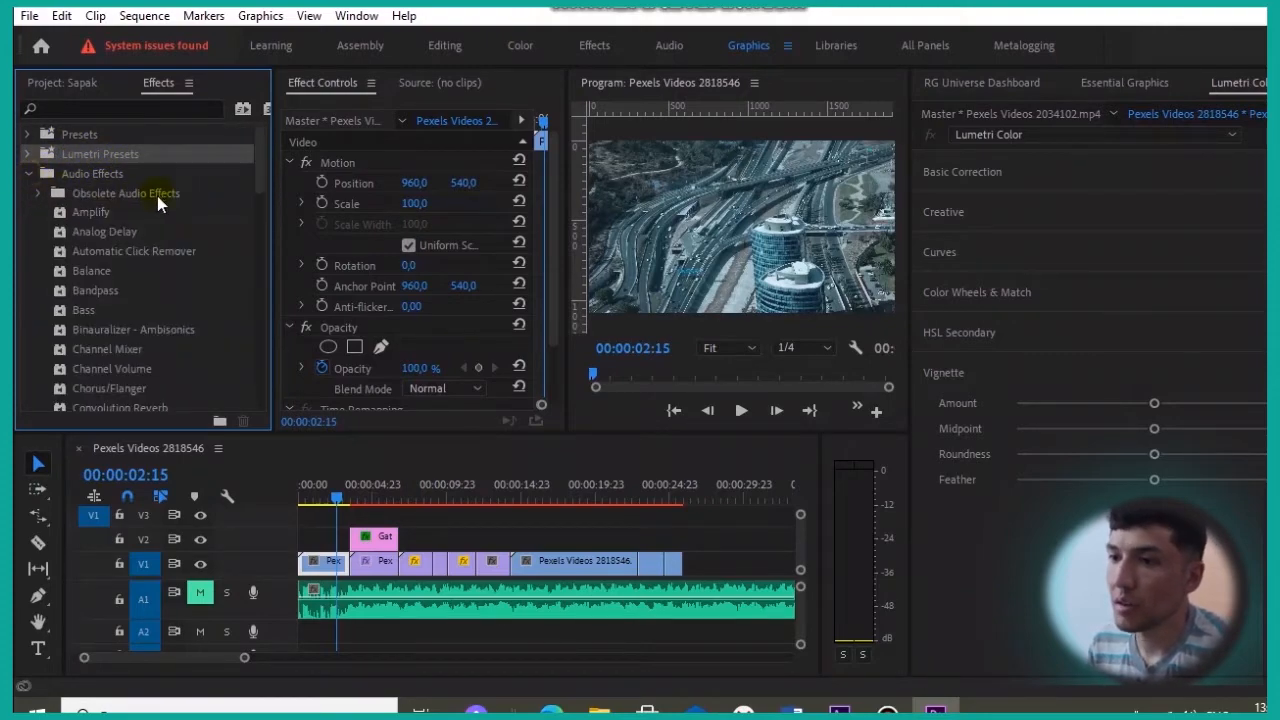
{"action": "left_click", "coordinate": [28, 174]}
{"action": "left_click", "coordinate": [370, 487]}
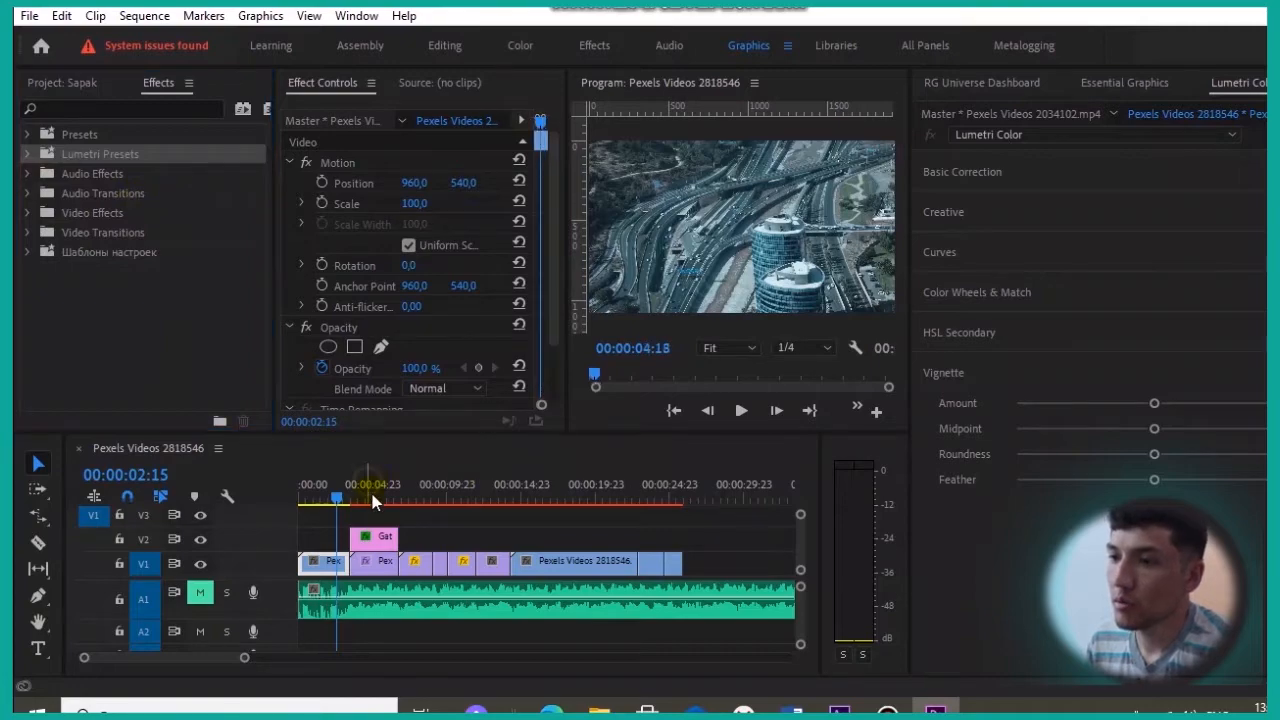
{"action": "left_click", "coordinate": [28, 194]}
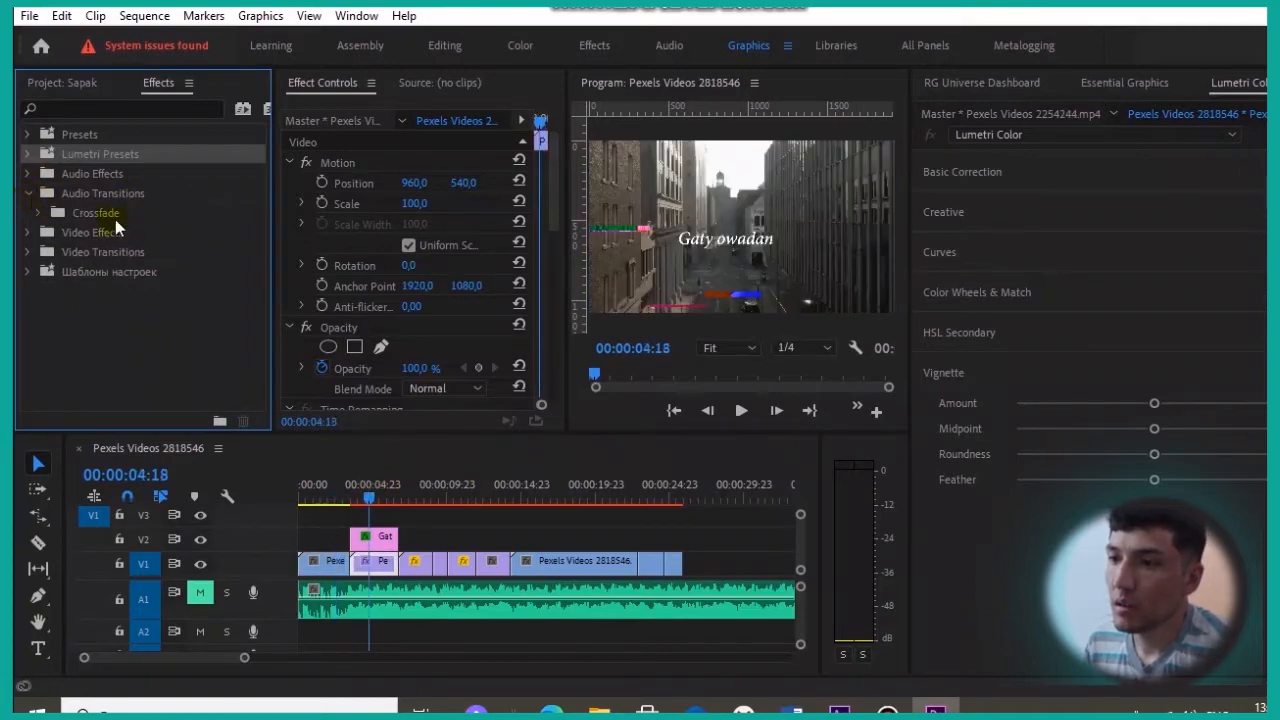
{"action": "left_click", "coordinate": [107, 200]}
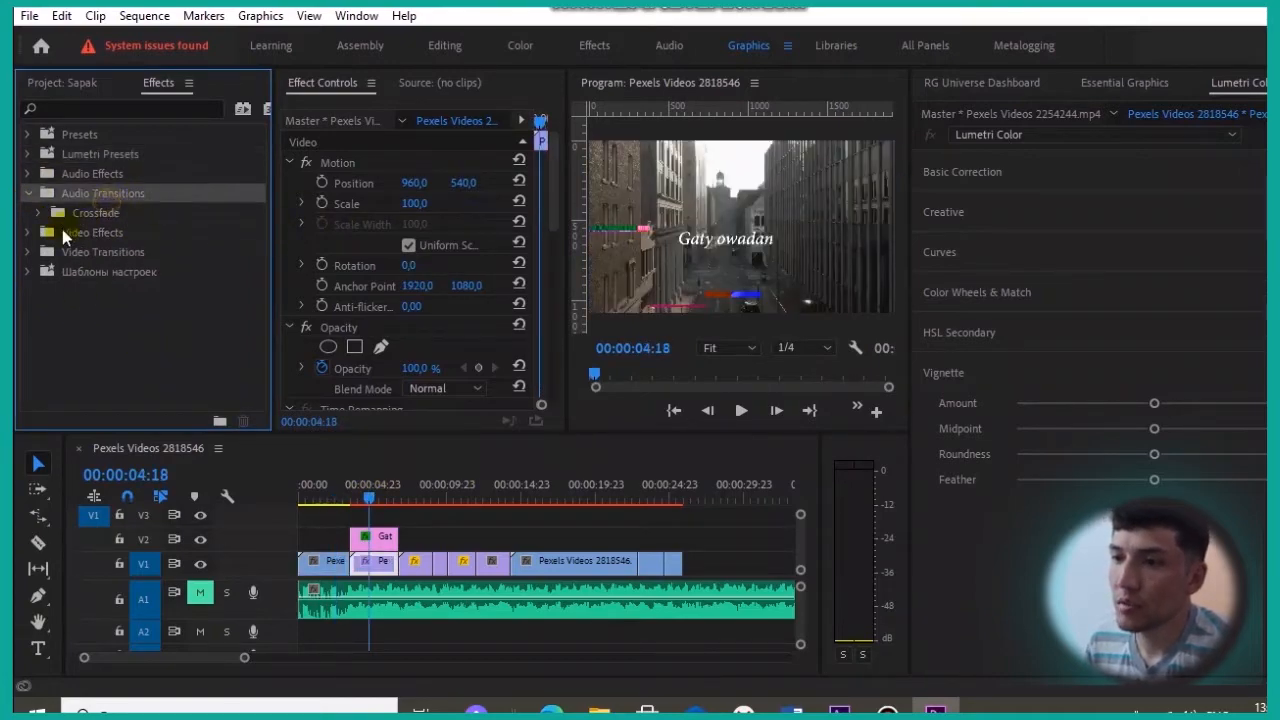
{"action": "left_click", "coordinate": [28, 193]}
Apply the Offset distort effect to the shopping-cart clip after the title and place the playhead at 00:00:07:22.
{"action": "left_click", "coordinate": [28, 232]}
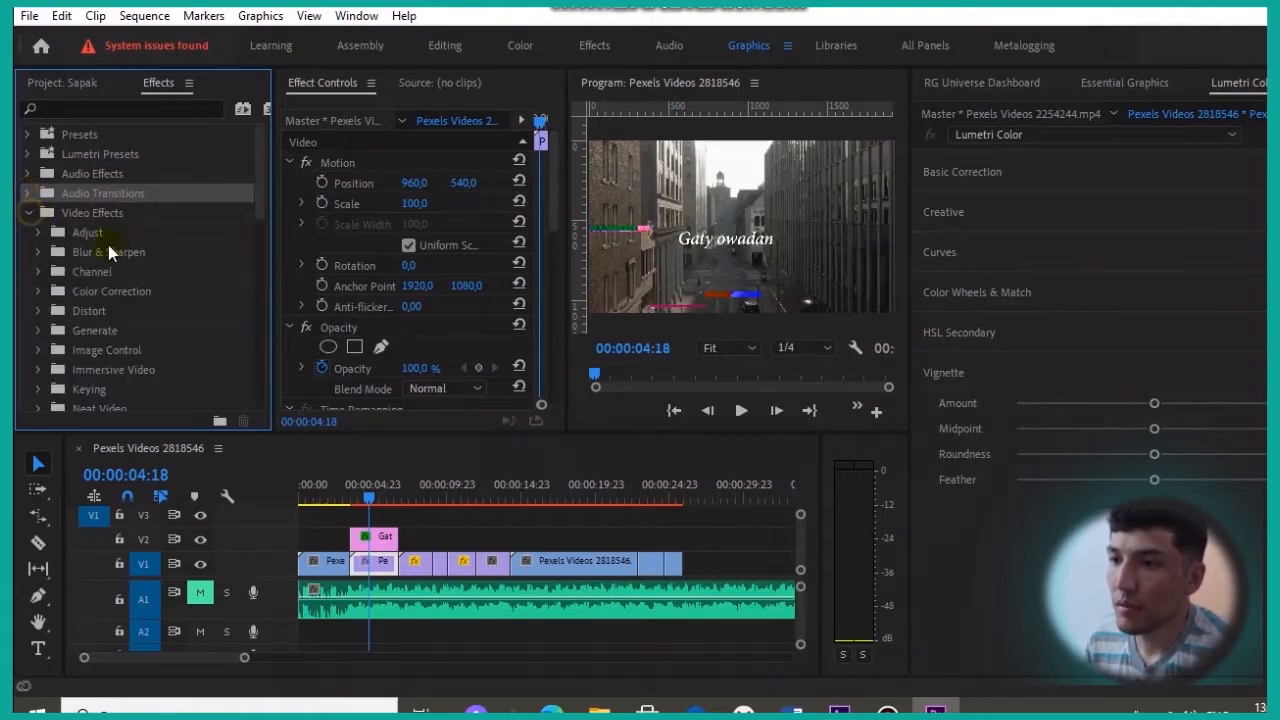
{"action": "scroll", "coordinate": [135, 280], "scroll_direction": "down", "scroll_amount": 2}
{"action": "left_click", "coordinate": [82, 255]}
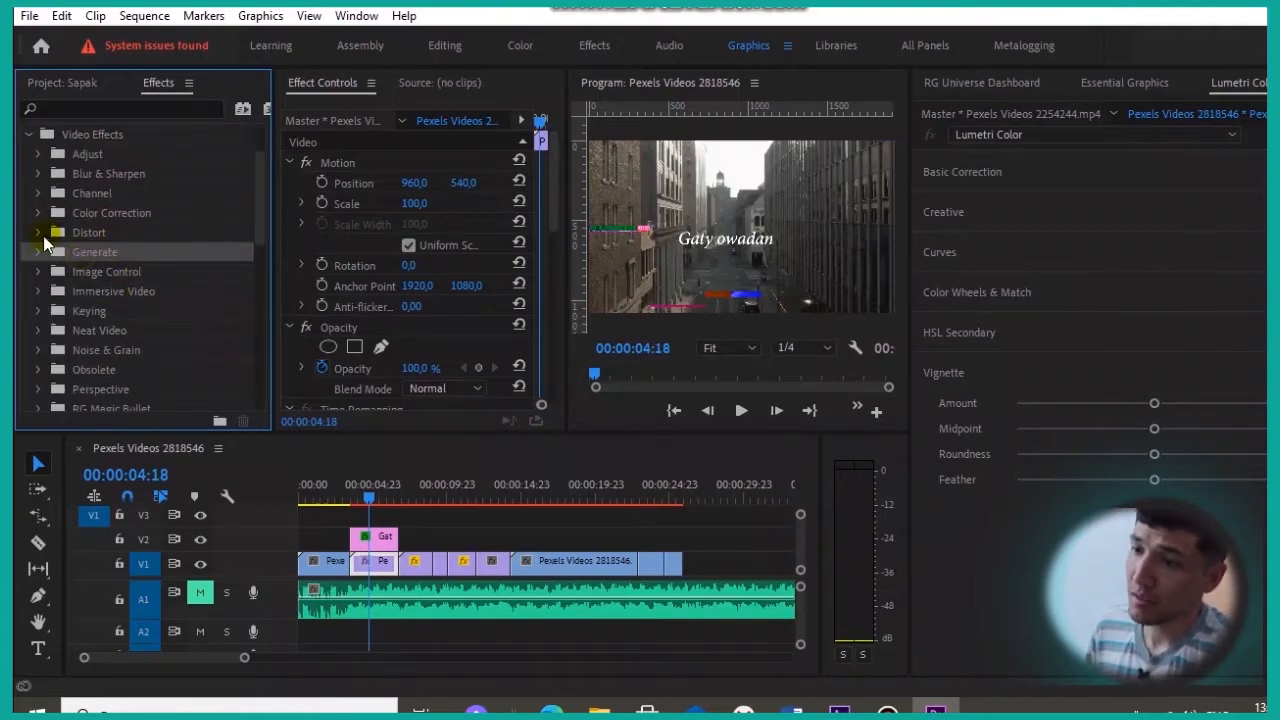
{"action": "left_click", "coordinate": [38, 232]}
{"action": "scroll", "coordinate": [125, 301], "scroll_direction": "down", "scroll_amount": 3}
{"action": "scroll", "coordinate": [125, 301], "scroll_direction": "up", "scroll_amount": 1}
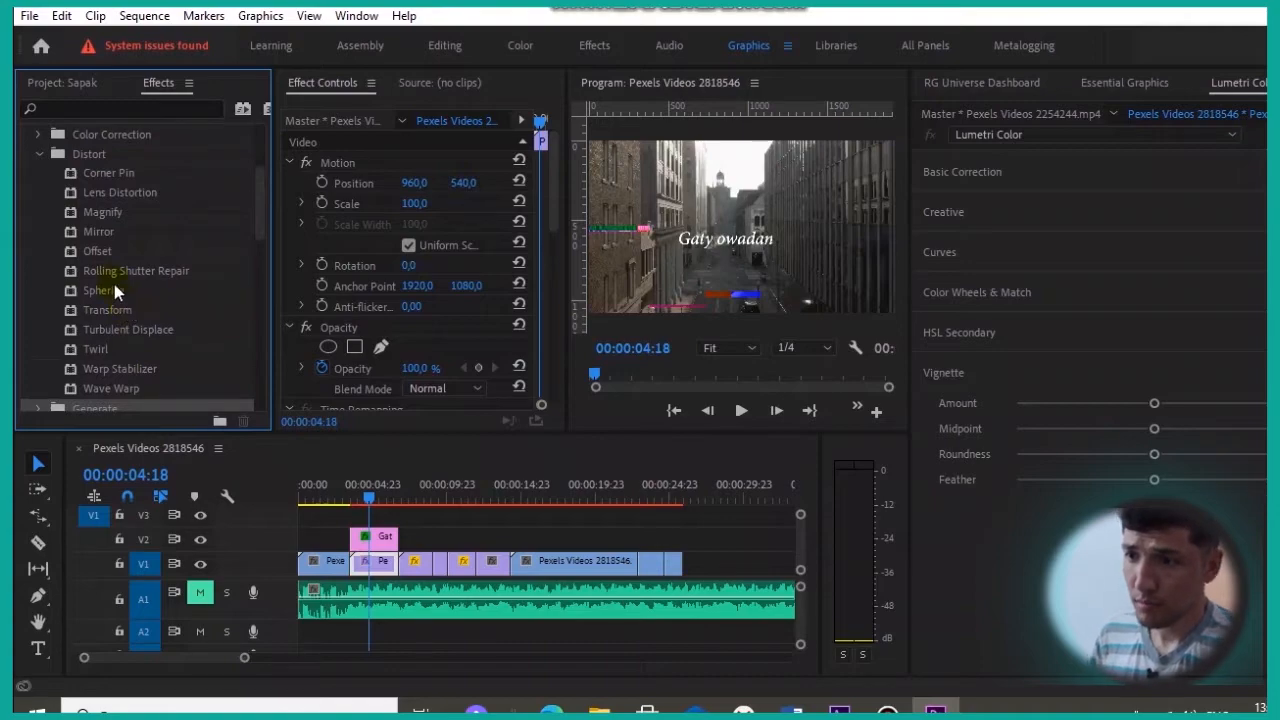
{"action": "left_click_drag", "start_coordinate": [110, 255], "coordinate": [415, 560]}
{"action": "left_click", "coordinate": [415, 497]}
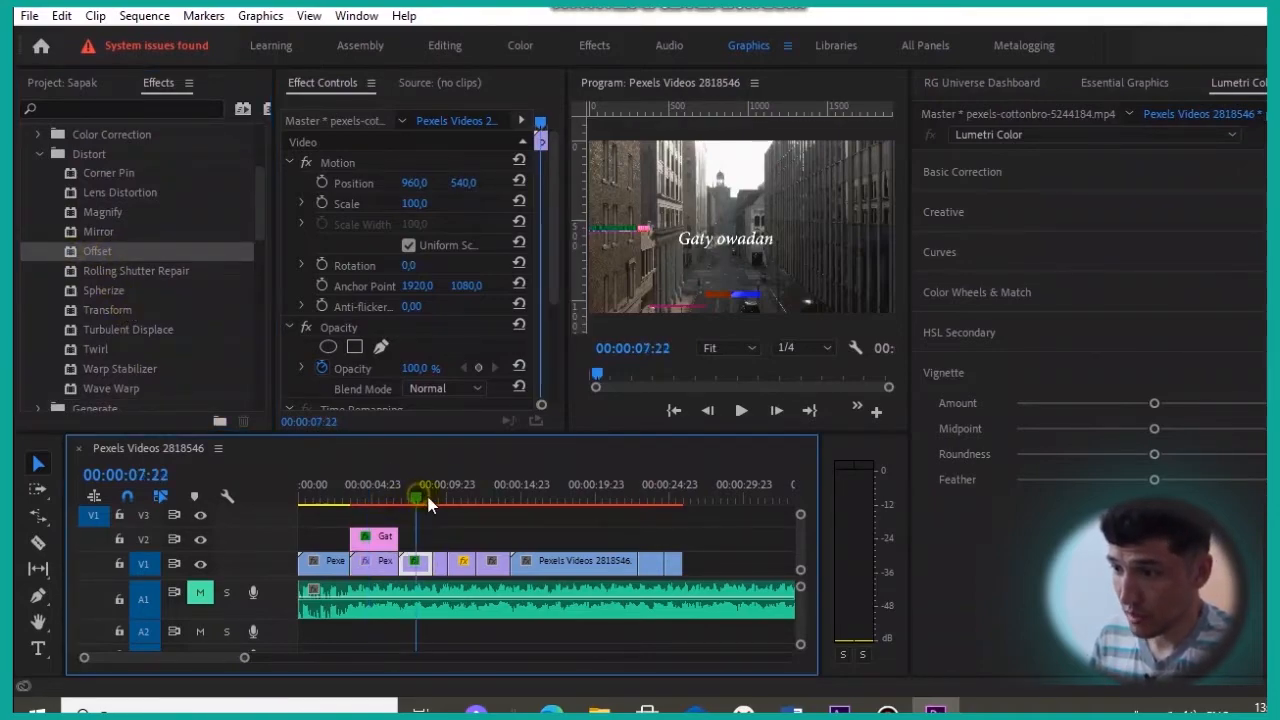
Try shifting the shopping-cart clip's image horizontally with Offset's Shift Center value, and remove the effect.
{"action": "left_click_drag", "start_coordinate": [553, 277], "coordinate": [553, 372]}
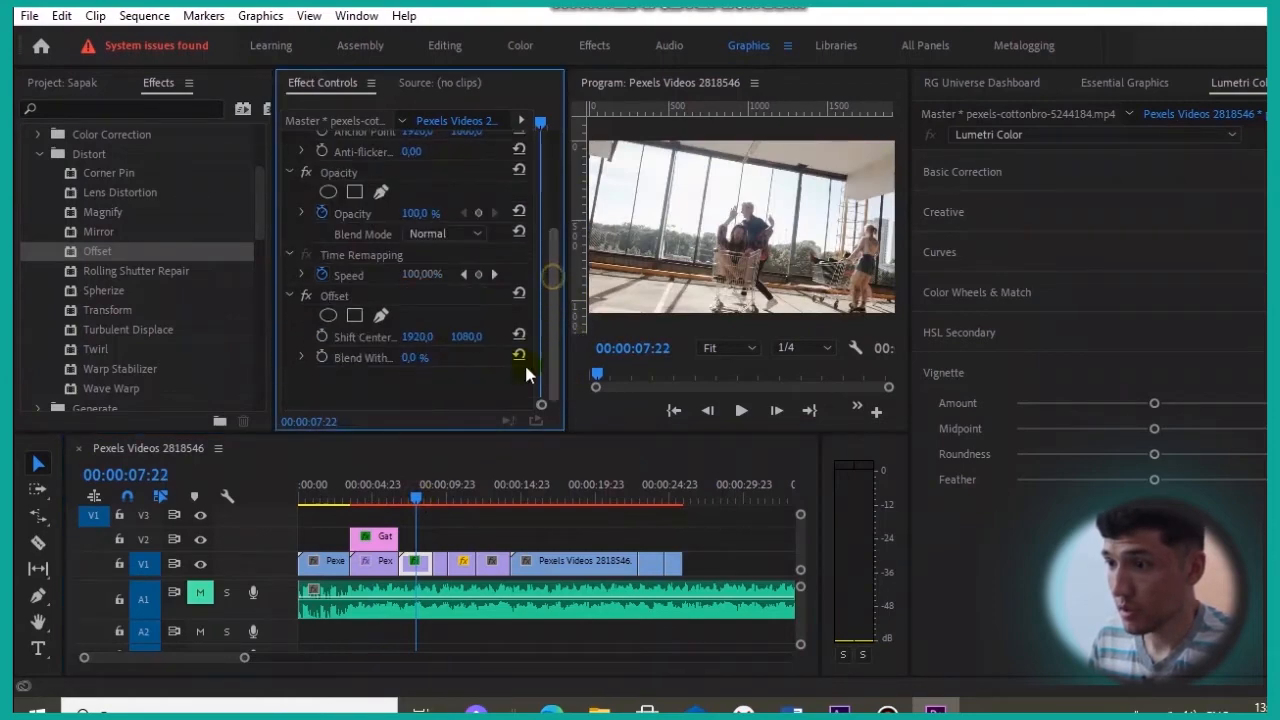
{"action": "left_click_drag", "start_coordinate": [412, 338], "coordinate": [551, 360]}
{"action": "left_click", "coordinate": [423, 336]}
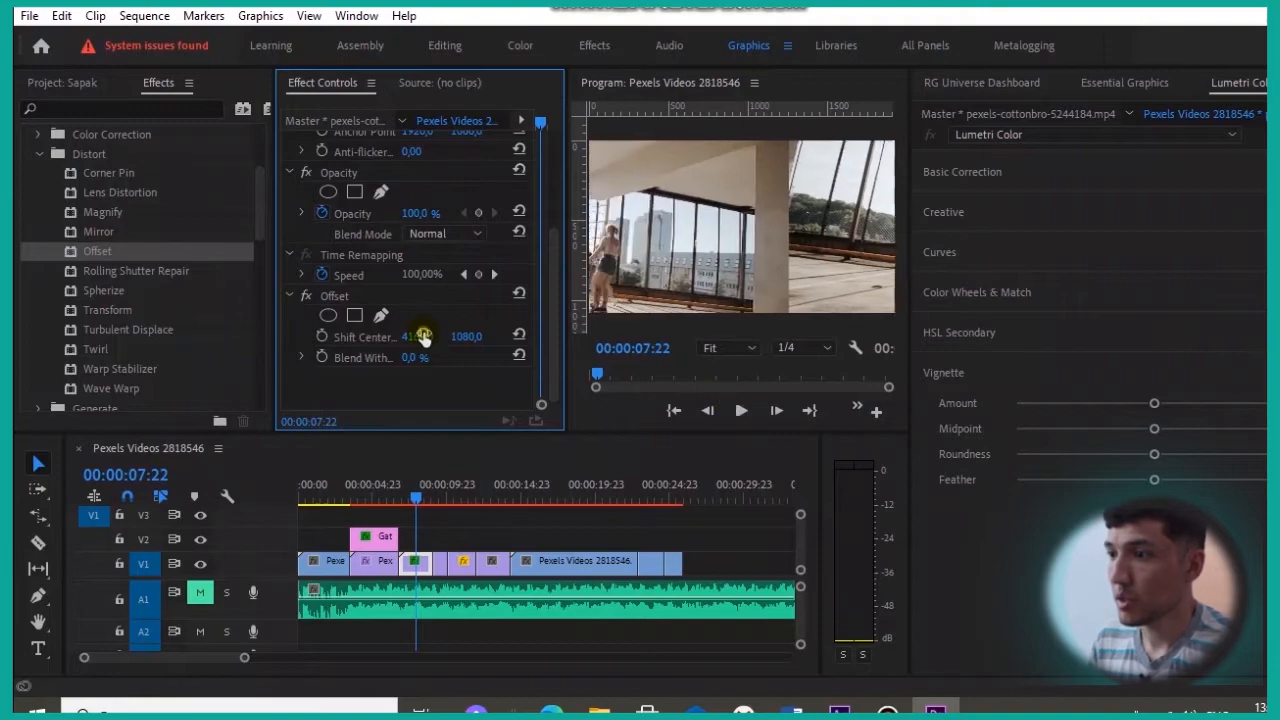
{"action": "left_click", "coordinate": [450, 360]}
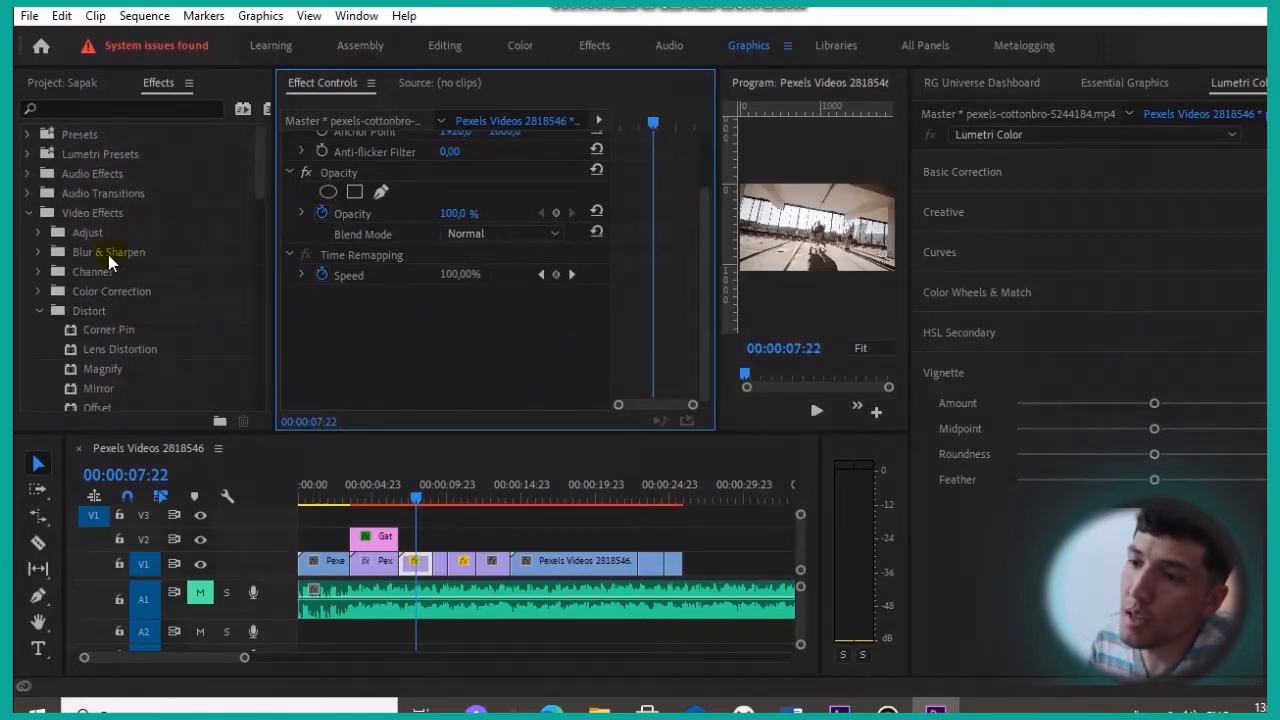
Apply Camera Blur to the shopping-cart clip, set Percent Blur to 0 and widen the keyframe area.
{"action": "double_click", "coordinate": [108, 252]}
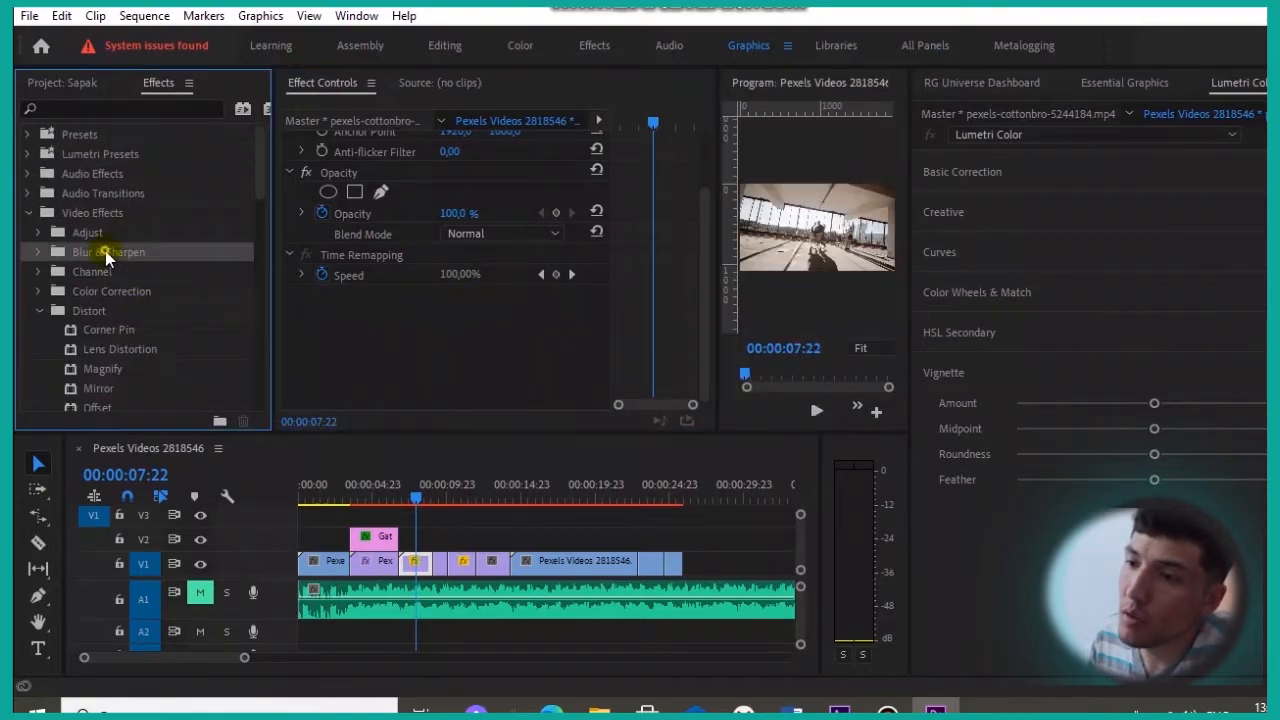
{"action": "left_click_drag", "start_coordinate": [126, 272], "coordinate": [520, 345]}
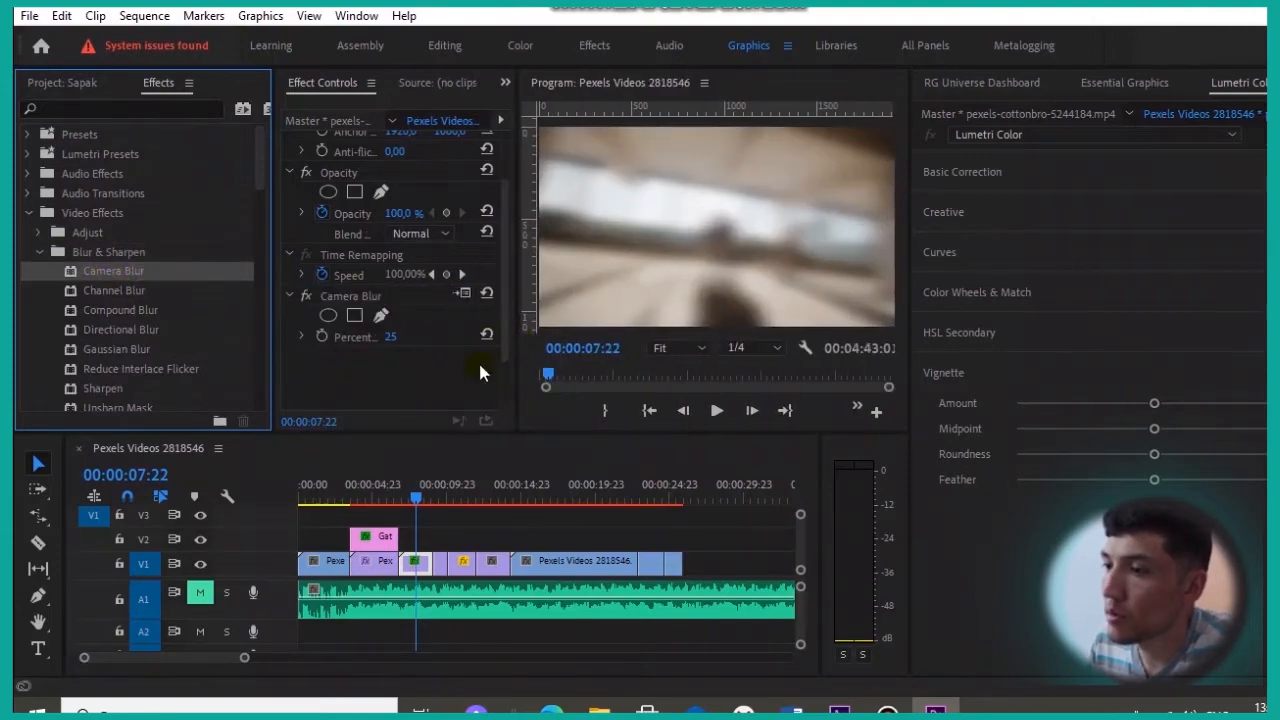
{"action": "left_click_drag", "start_coordinate": [395, 340], "coordinate": [314, 375]}
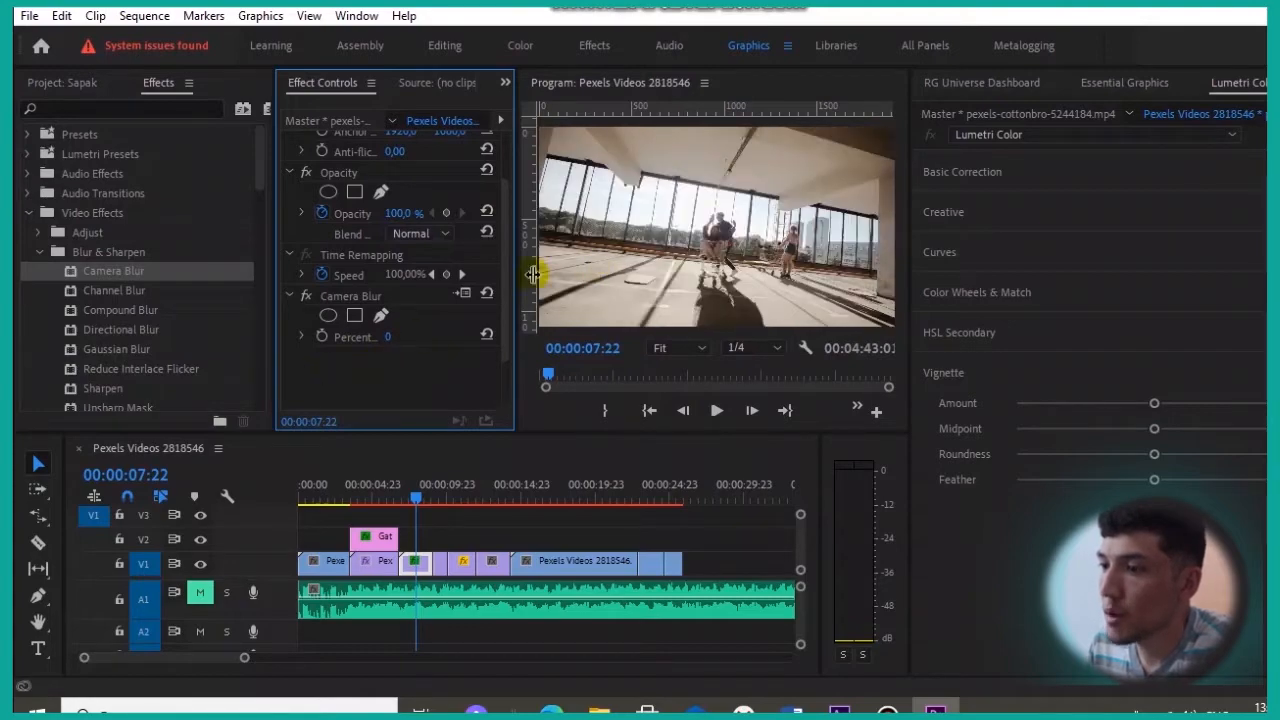
{"action": "left_click_drag", "start_coordinate": [520, 273], "coordinate": [628, 300]}
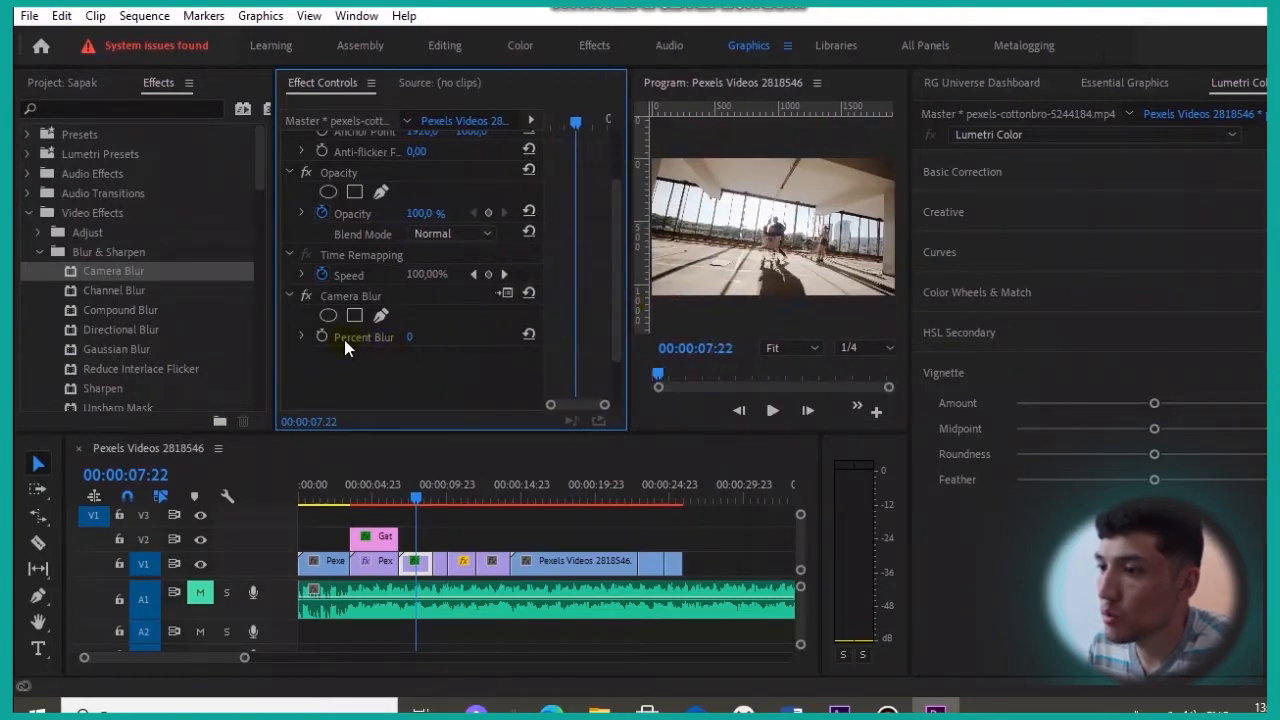
Keyframe Camera Blur's Percent Blur from 0 at the clip start, 00:00:06:19, to 11 about half a second into the clip.
{"action": "left_click_drag", "start_coordinate": [584, 126], "coordinate": [546, 122]}
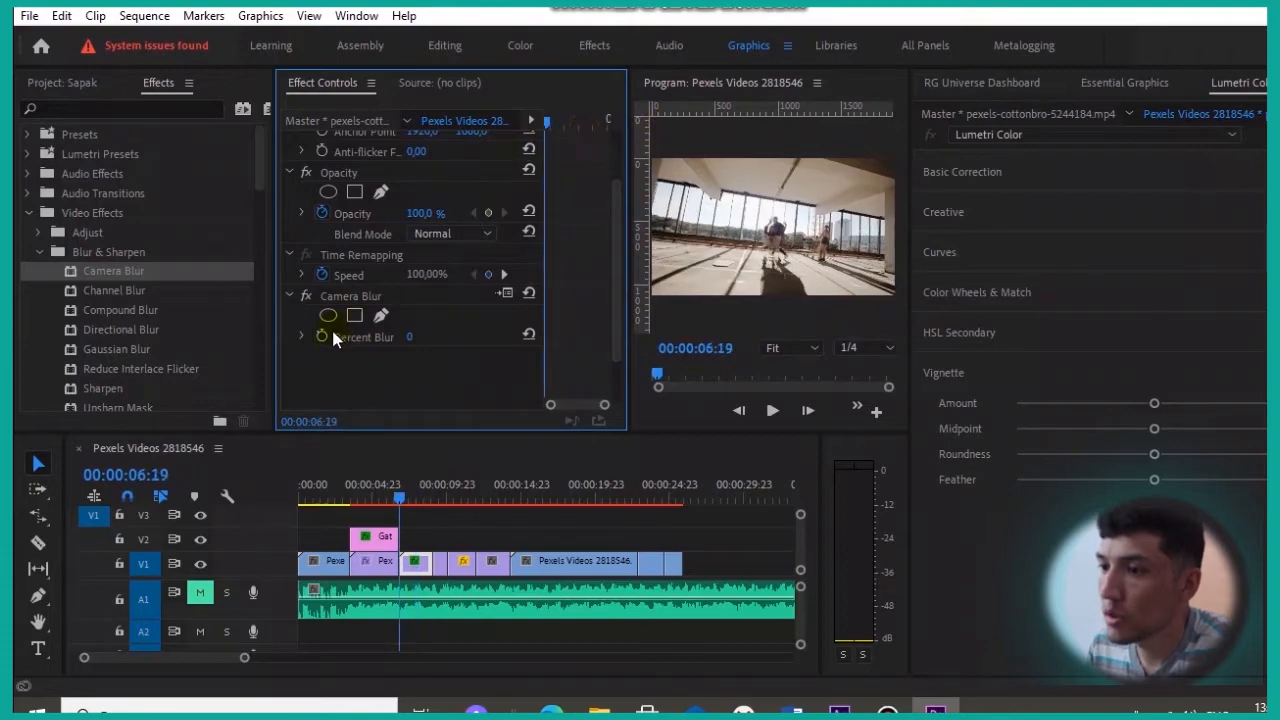
{"action": "scroll", "coordinate": [543, 340], "scroll_direction": "up", "scroll_amount": 2}
{"action": "scroll", "coordinate": [571, 368], "scroll_direction": "down", "scroll_amount": 2}
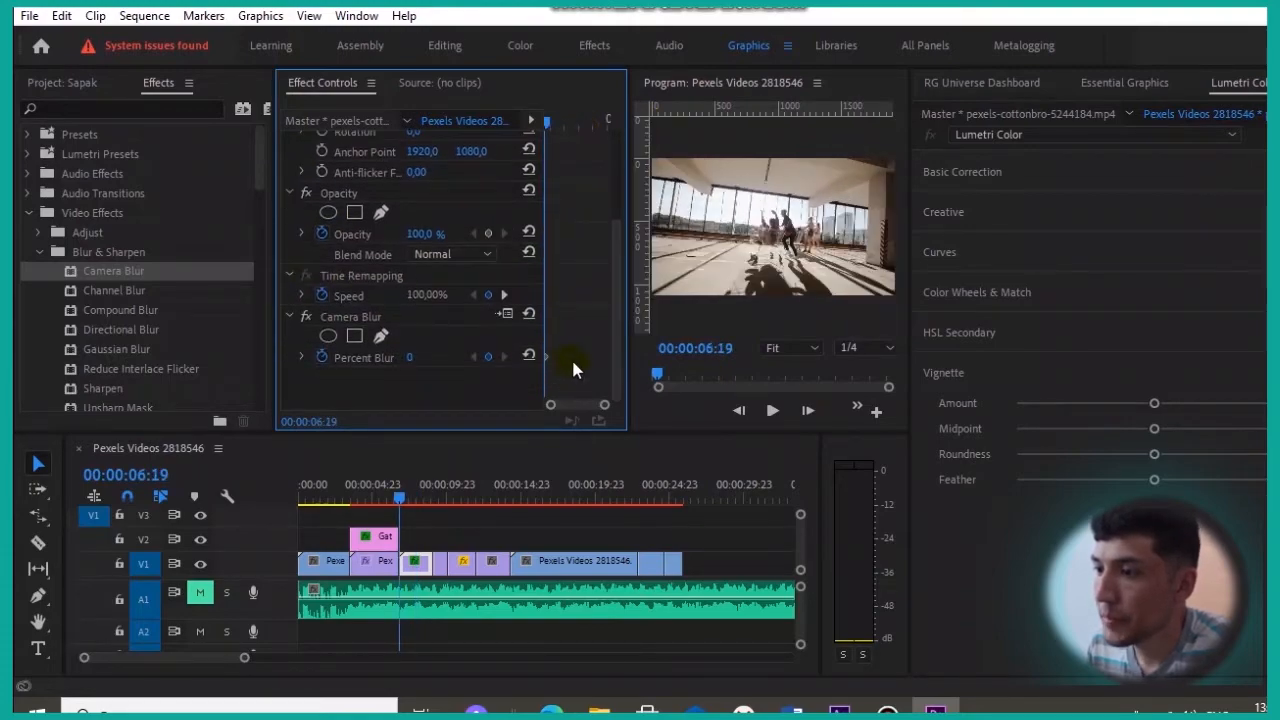
{"action": "left_click", "coordinate": [322, 357]}
{"action": "left_click_drag", "start_coordinate": [548, 356], "coordinate": [597, 367]}
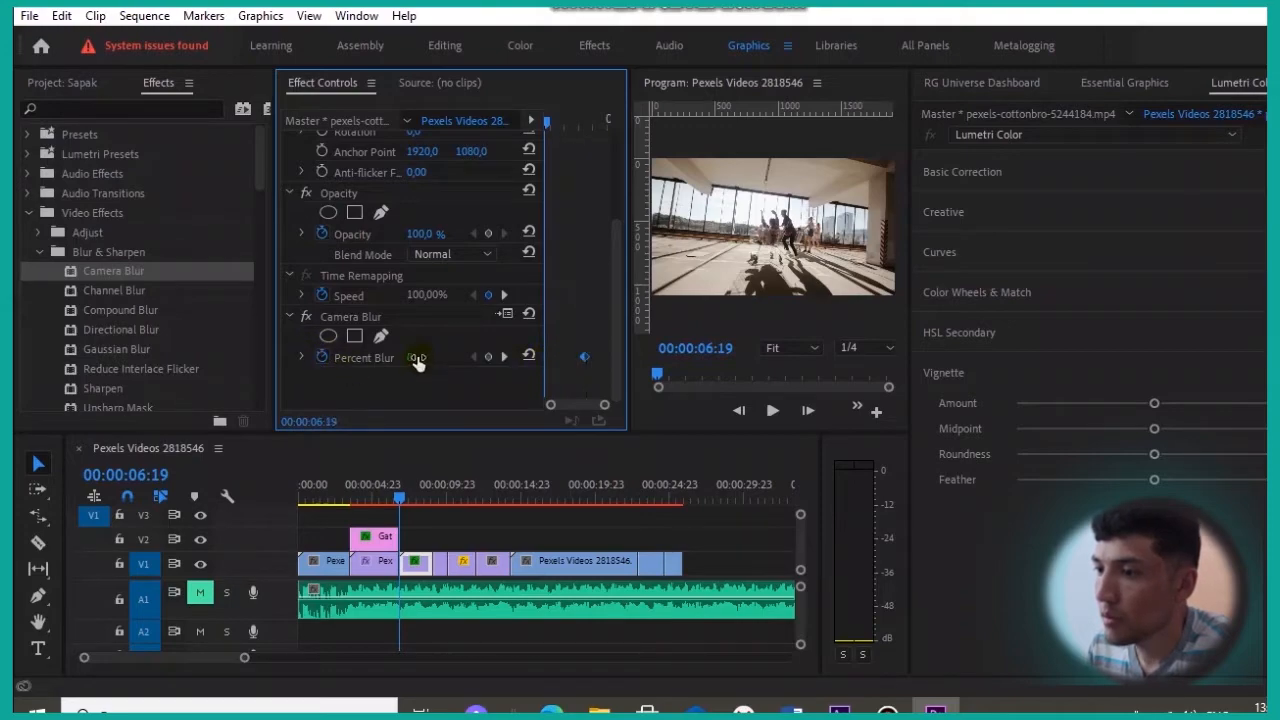
{"action": "left_click_drag", "start_coordinate": [410, 362], "coordinate": [433, 360]}
{"action": "left_click_drag", "start_coordinate": [546, 356], "coordinate": [560, 360]}
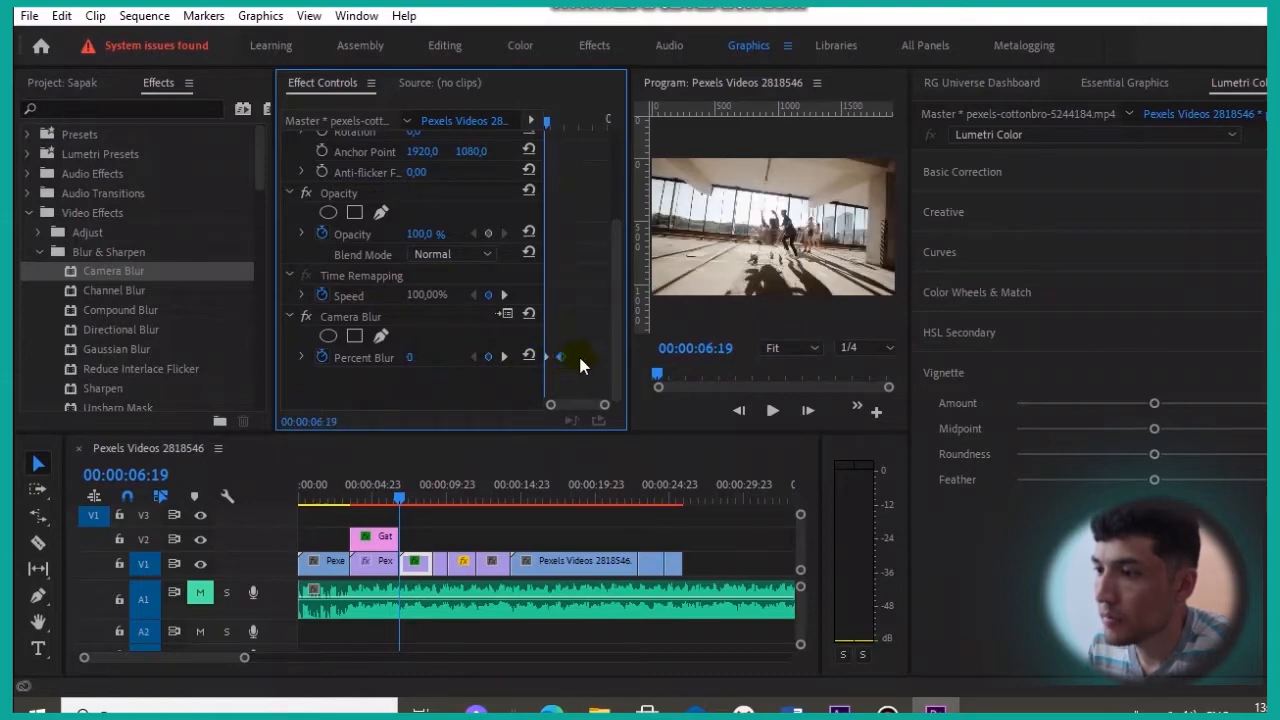
Play the shopping-cart clip to check the blur animation, and return the playhead to 00:00:05:18.
{"action": "key", "text": "space"}
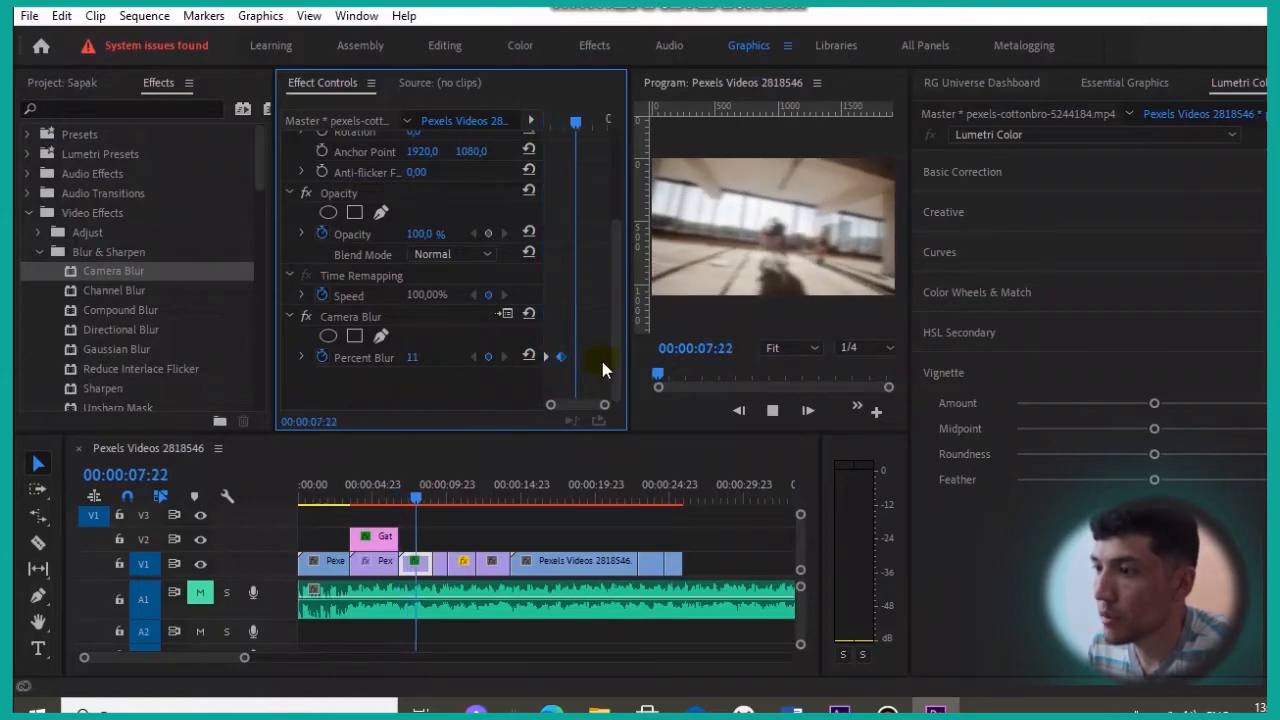
{"action": "key", "text": "space"}
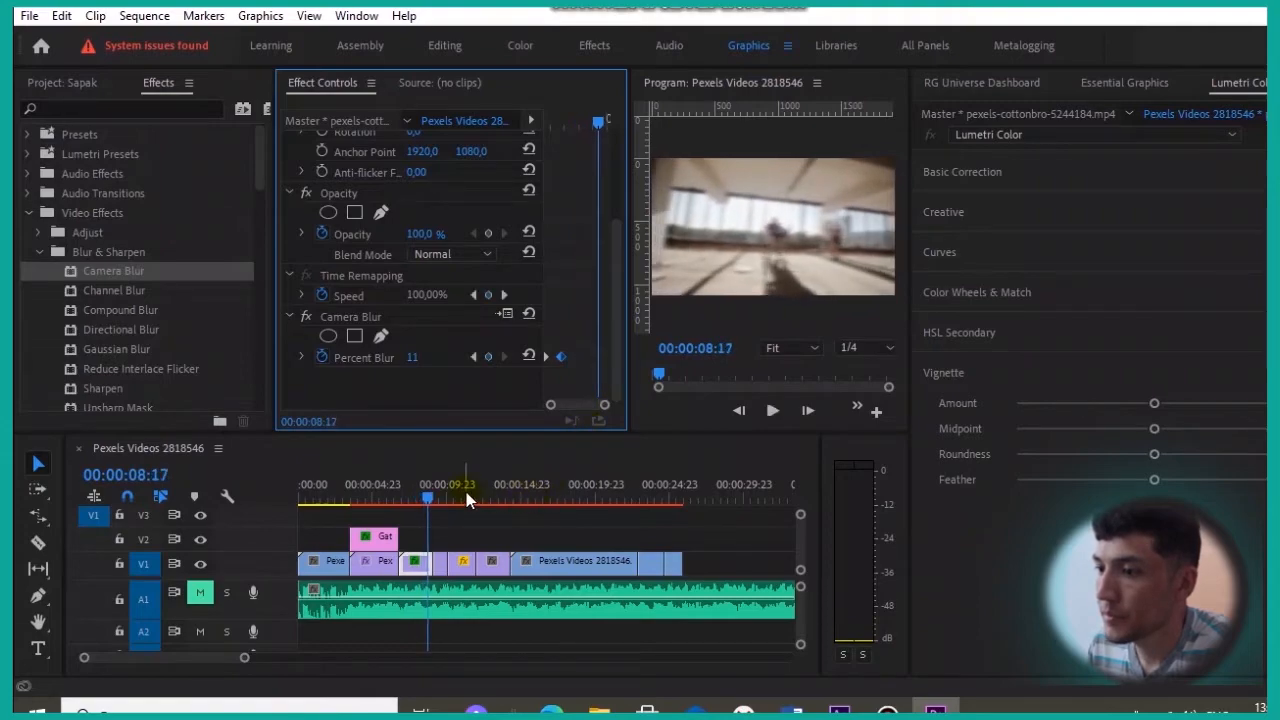
{"action": "left_click_drag", "start_coordinate": [427, 493], "coordinate": [384, 494]}
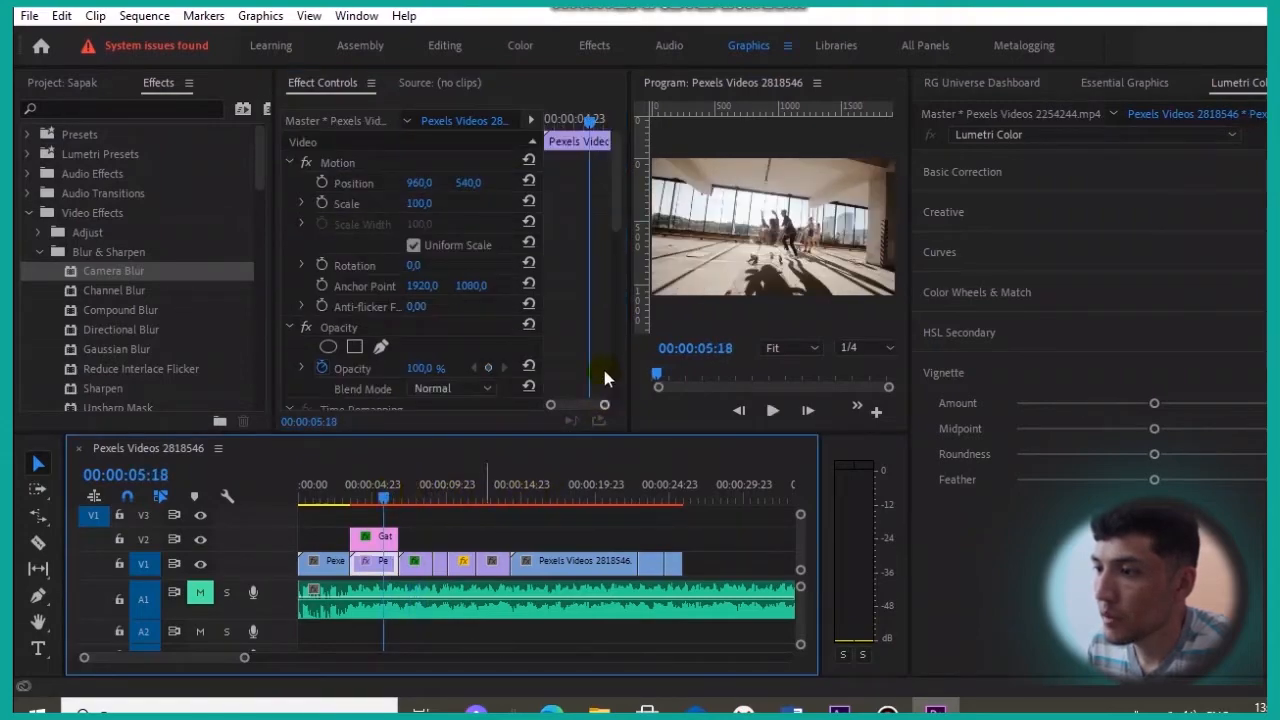
Enlarge the program preview and play the sequence from 00:00:05:18 through the blurred shopping-cart clip.
{"action": "left_click_drag", "start_coordinate": [582, 343], "coordinate": [318, 345]}
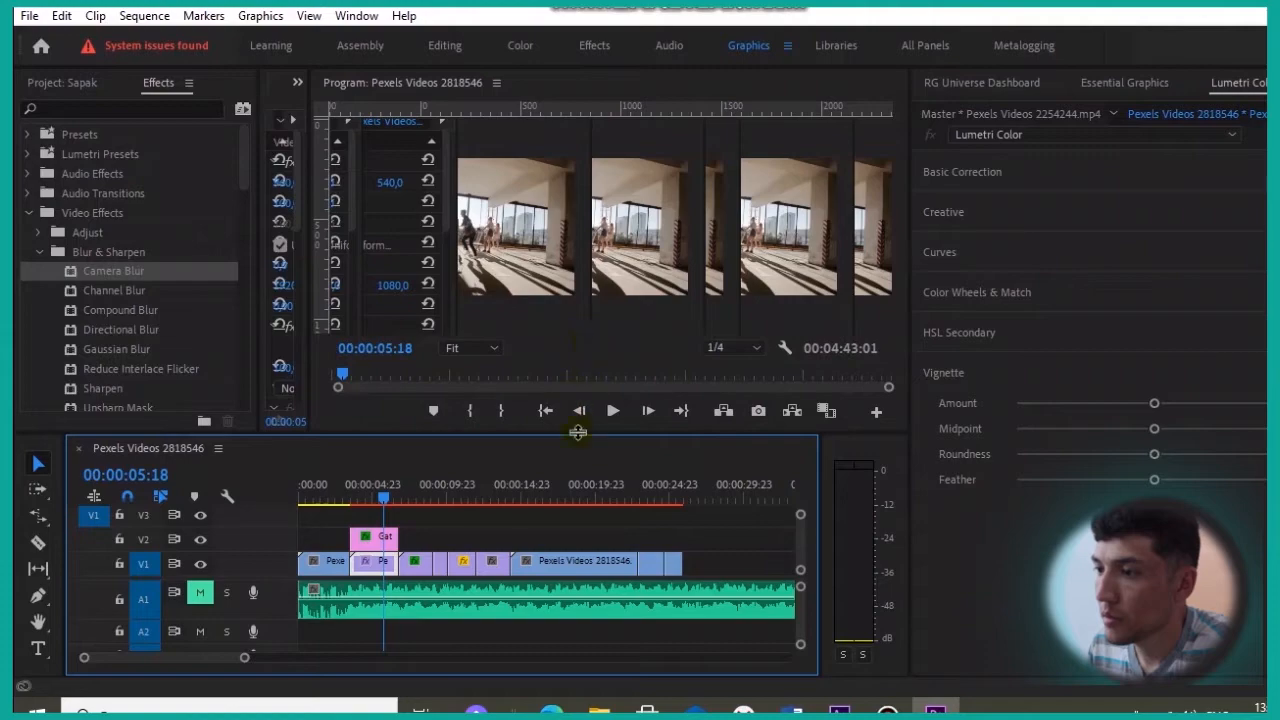
{"action": "left_click_drag", "start_coordinate": [578, 432], "coordinate": [601, 524]}
{"action": "left_click", "coordinate": [612, 502]}
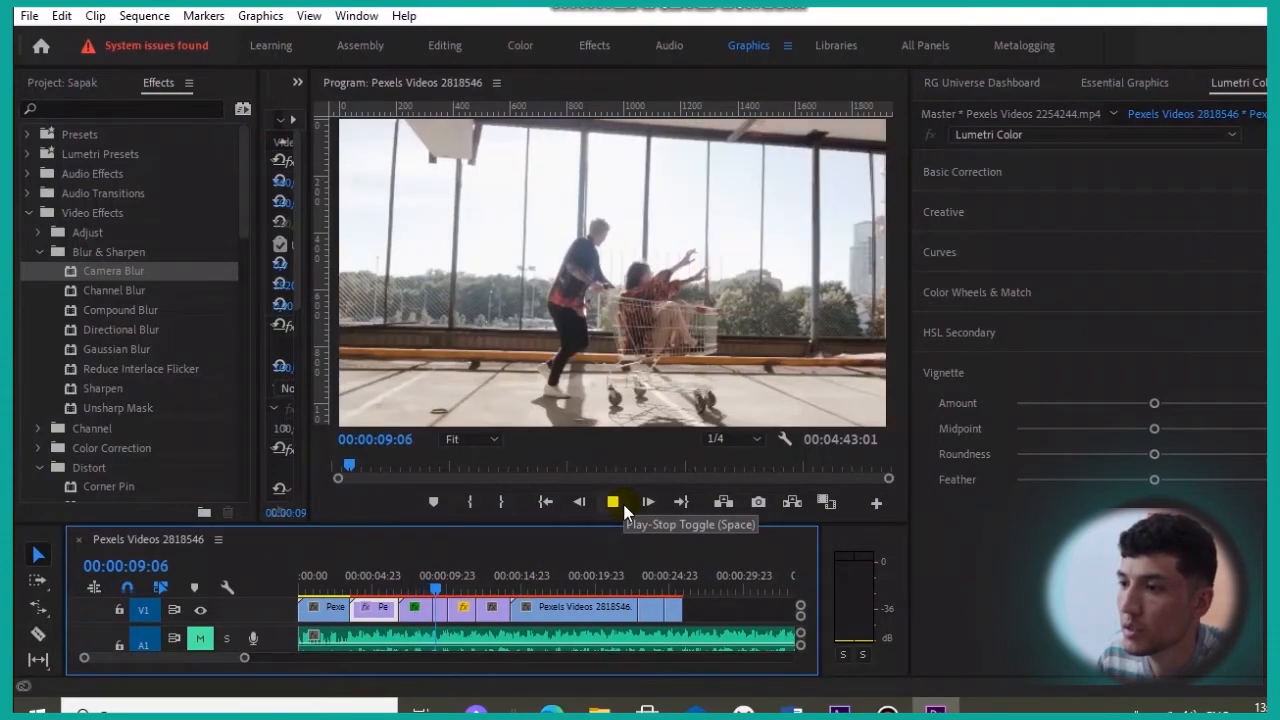
{"action": "left_click", "coordinate": [612, 502]}
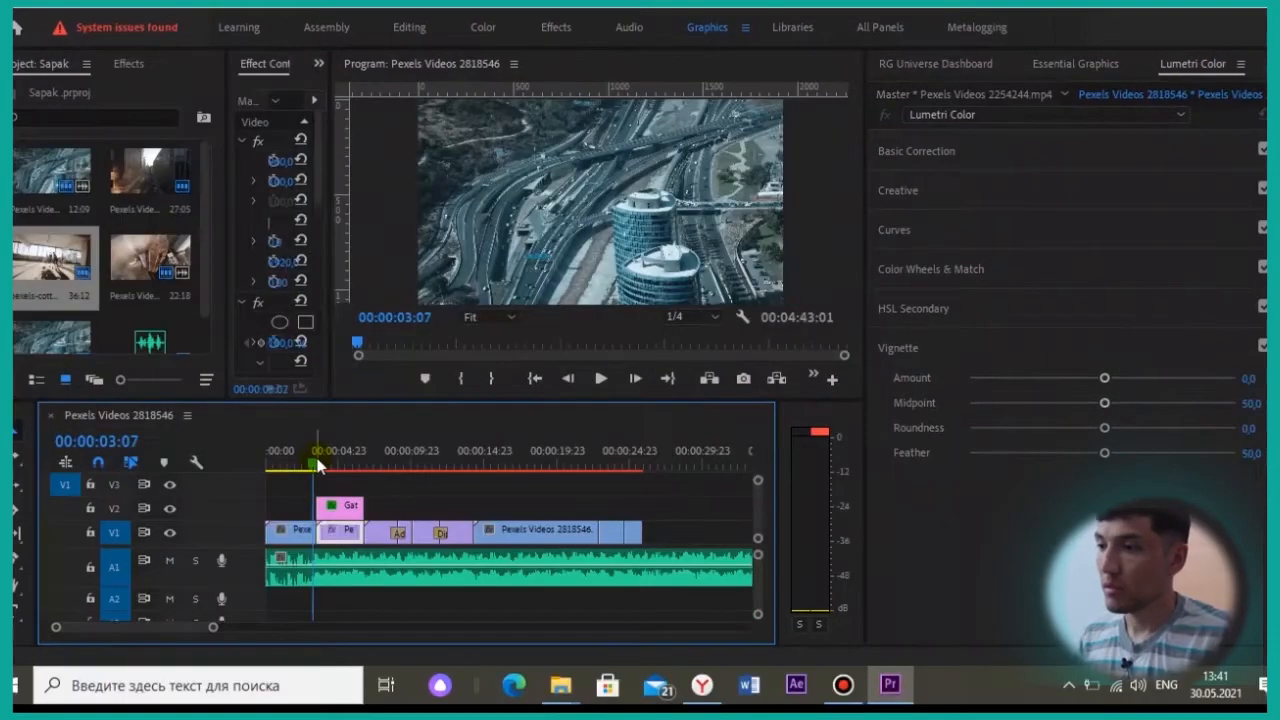
Save the project and zoom into the timeline with the playhead near the sequence start at 00:00:00:03.
{"action": "key", "text": "ctrl+s"}
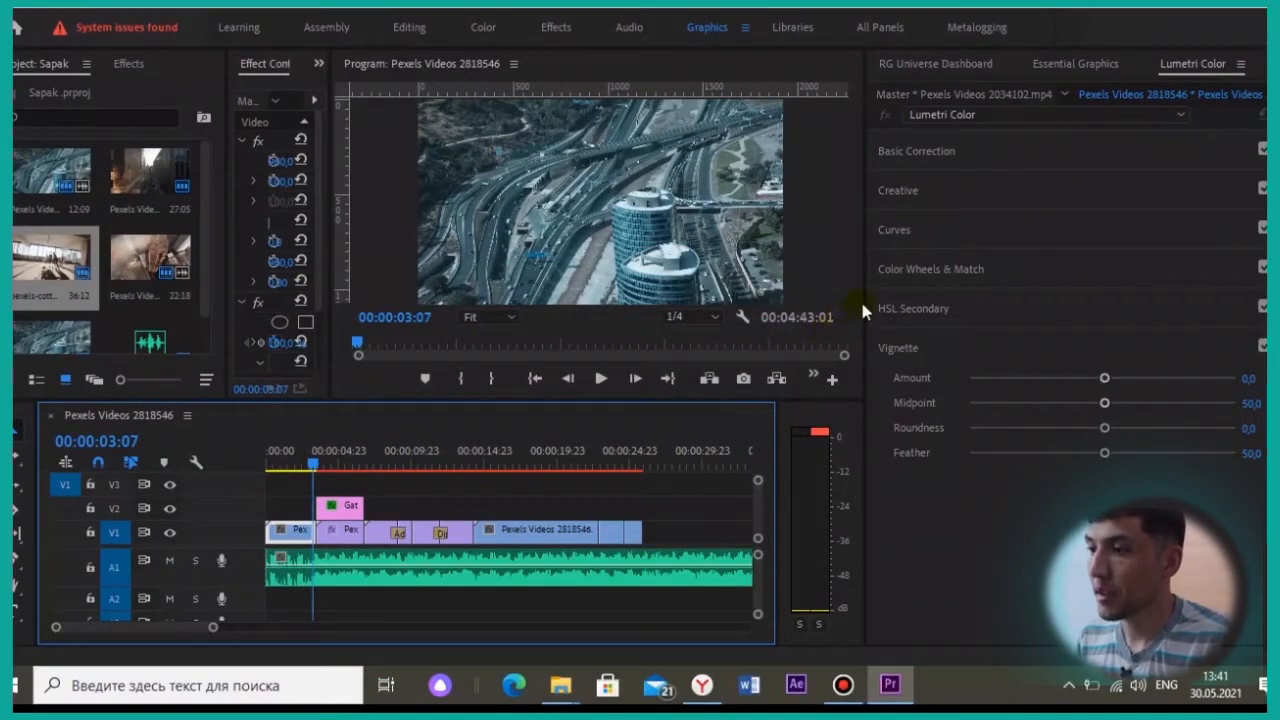
{"action": "left_click_drag", "start_coordinate": [860, 298], "coordinate": [896, 298]}
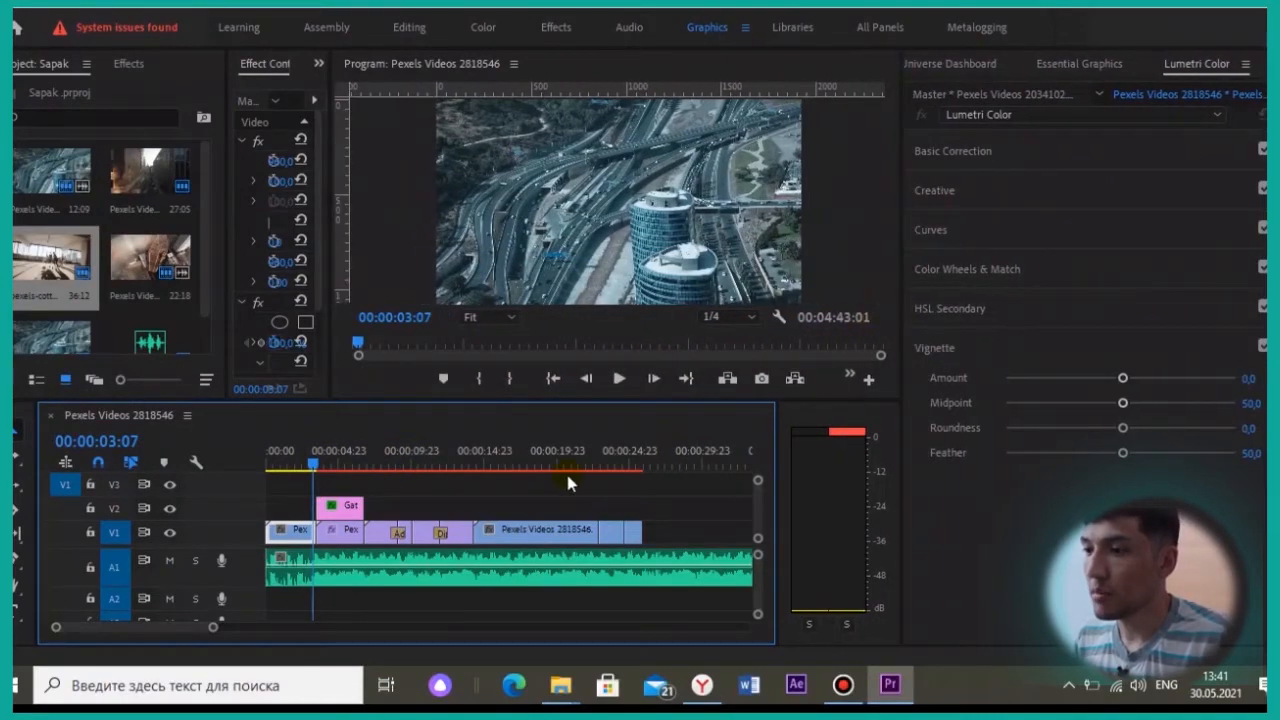
{"action": "left_click", "coordinate": [284, 465]}
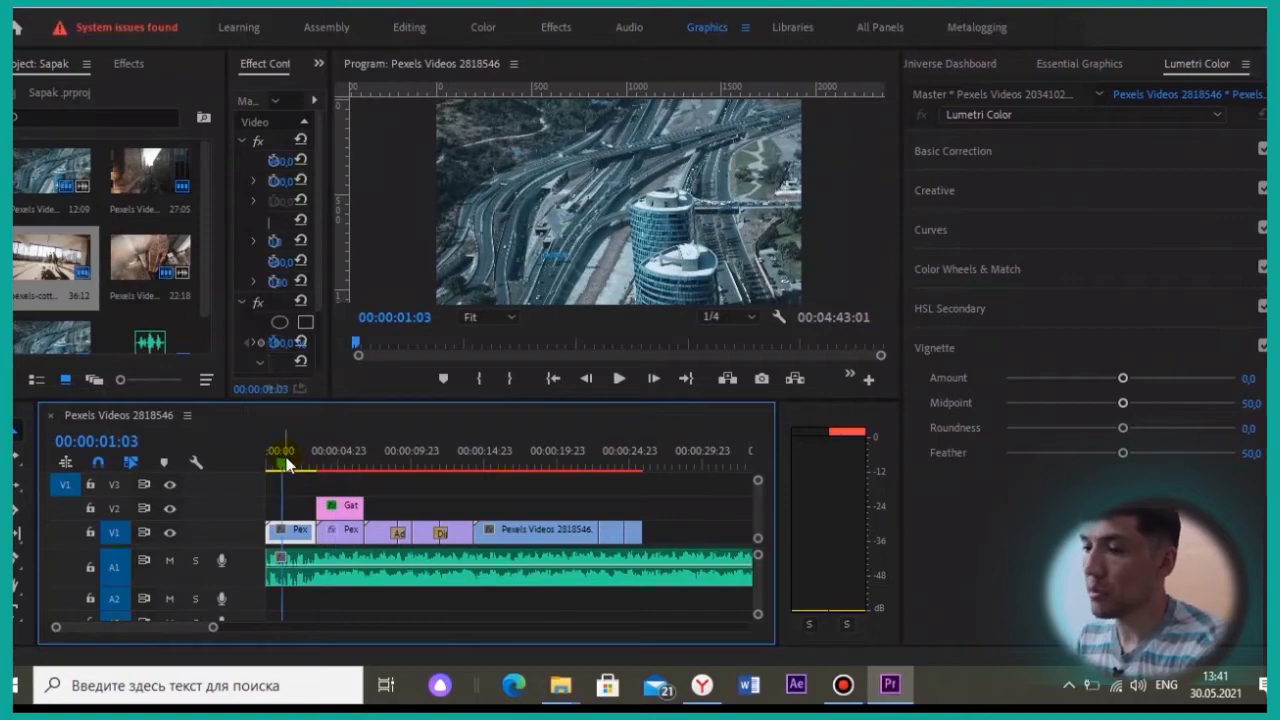
{"action": "key", "text": "="}
{"action": "left_click_drag", "start_coordinate": [323, 458], "coordinate": [271, 464]}
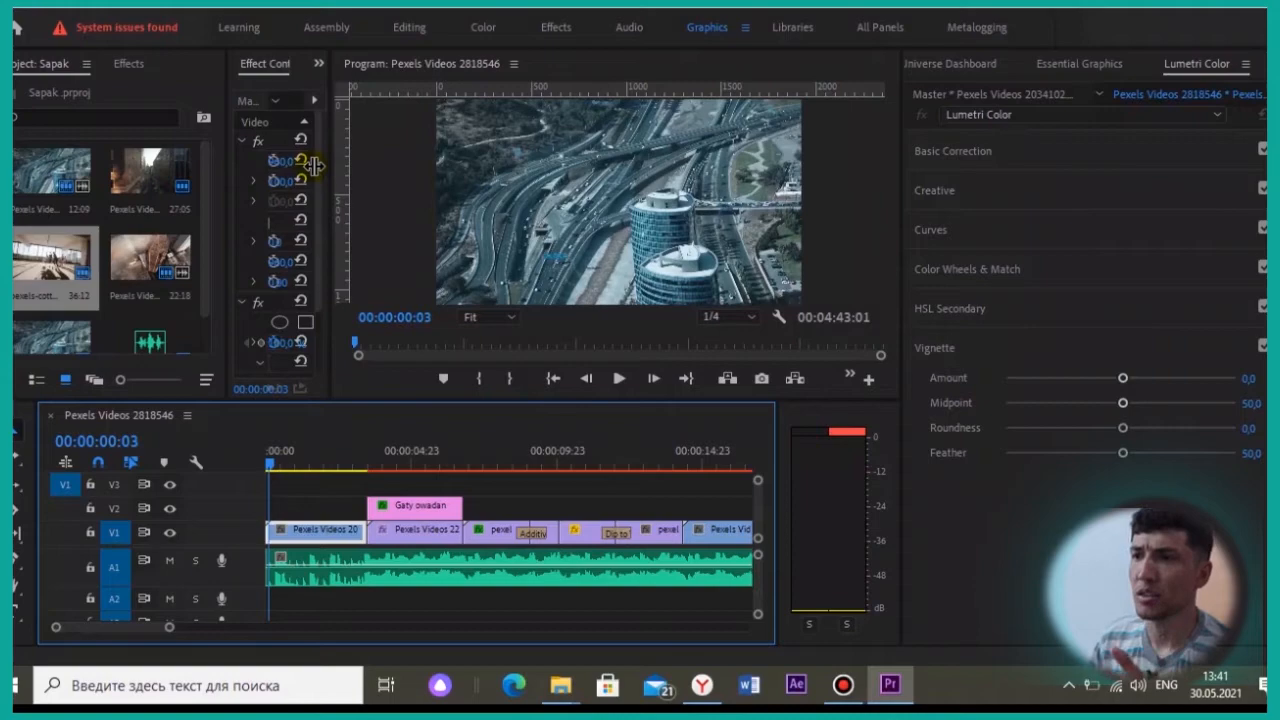
Create a 1920×1080 adjustment layer at 23,976 fps with square pixels and fit it over the first clip on V3.
{"action": "left_click_drag", "start_coordinate": [322, 184], "coordinate": [322, 250]}
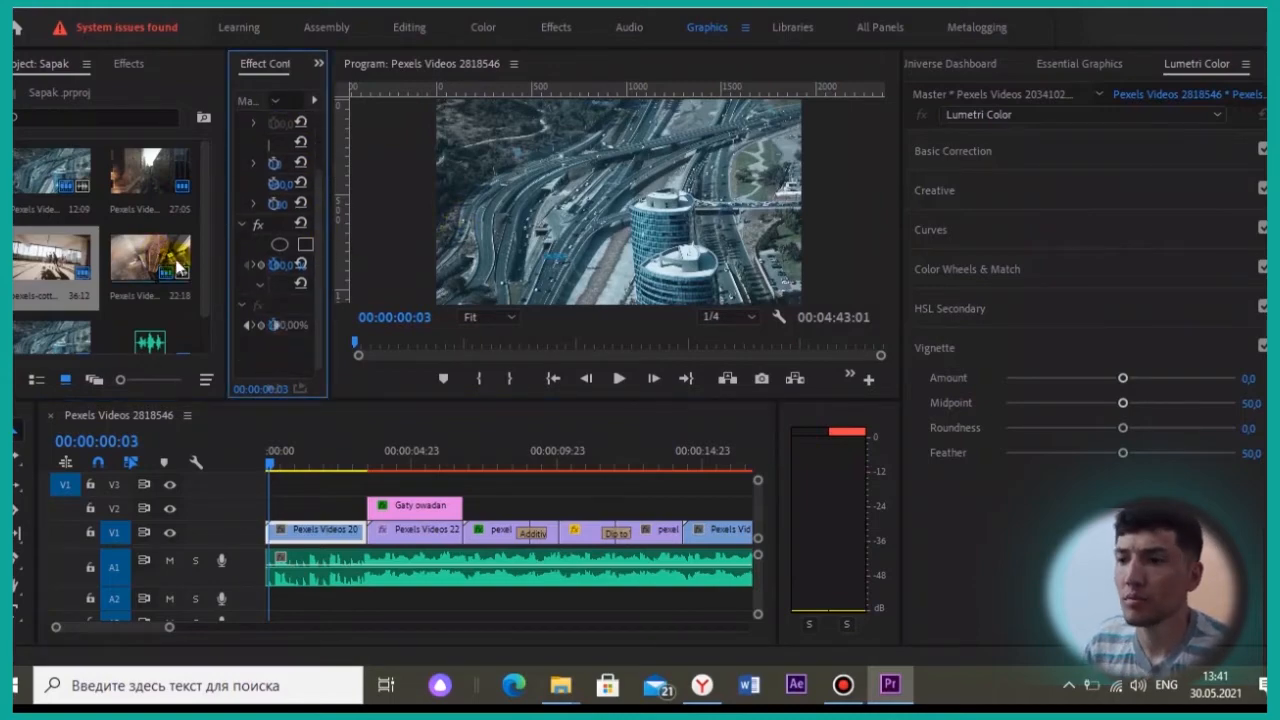
{"action": "left_click_drag", "start_coordinate": [227, 339], "coordinate": [393, 366]}
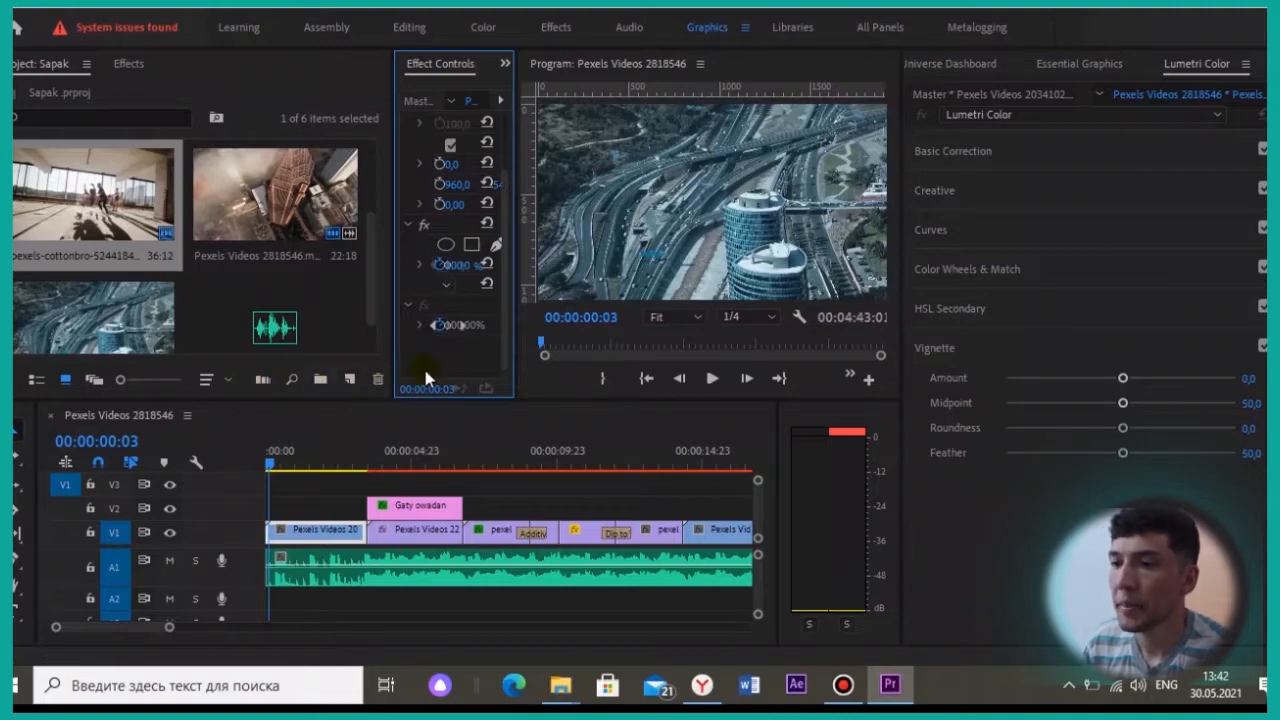
{"action": "left_click", "coordinate": [347, 380]}
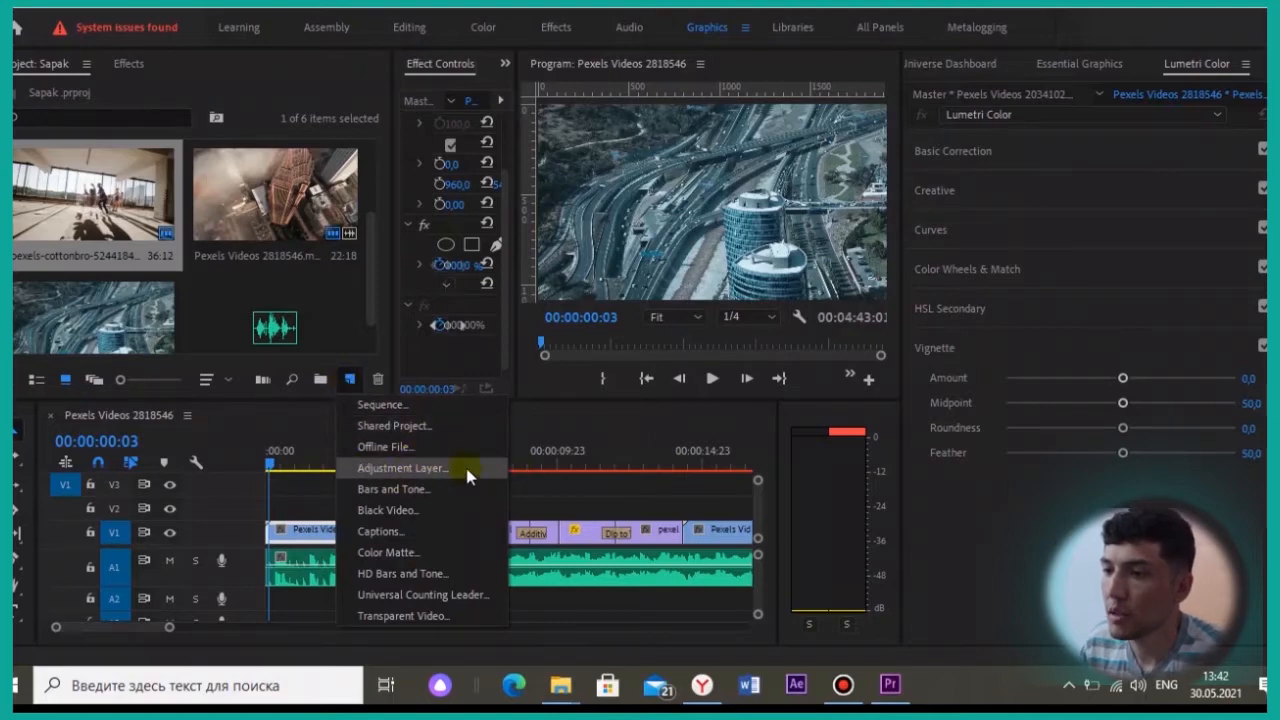
{"action": "left_click", "coordinate": [401, 468]}
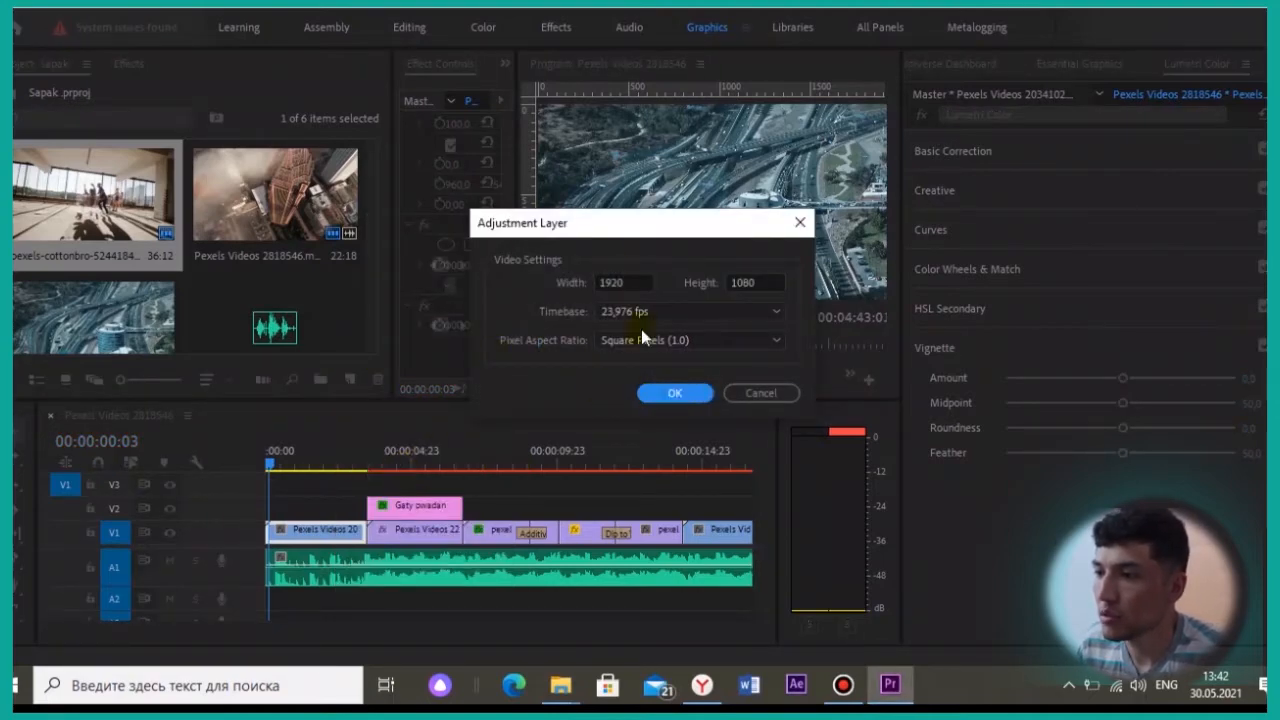
{"action": "left_click", "coordinate": [702, 396]}
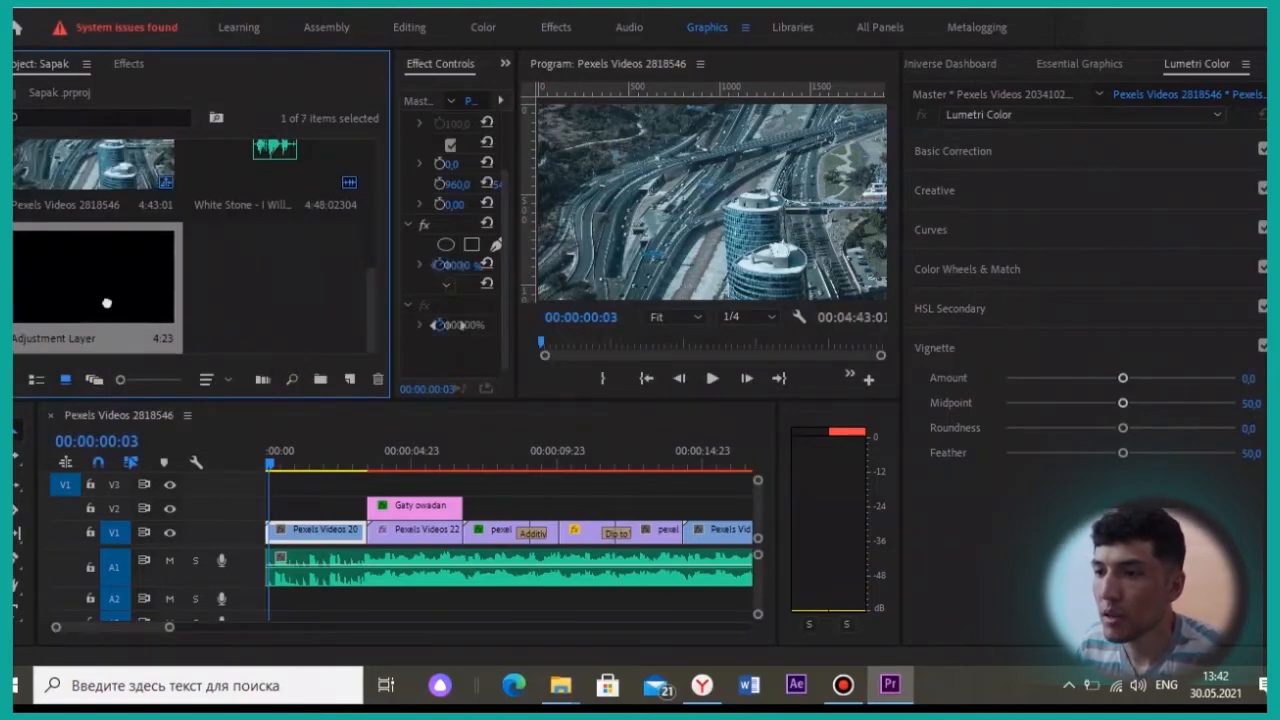
{"action": "left_click_drag", "start_coordinate": [67, 291], "coordinate": [252, 495]}
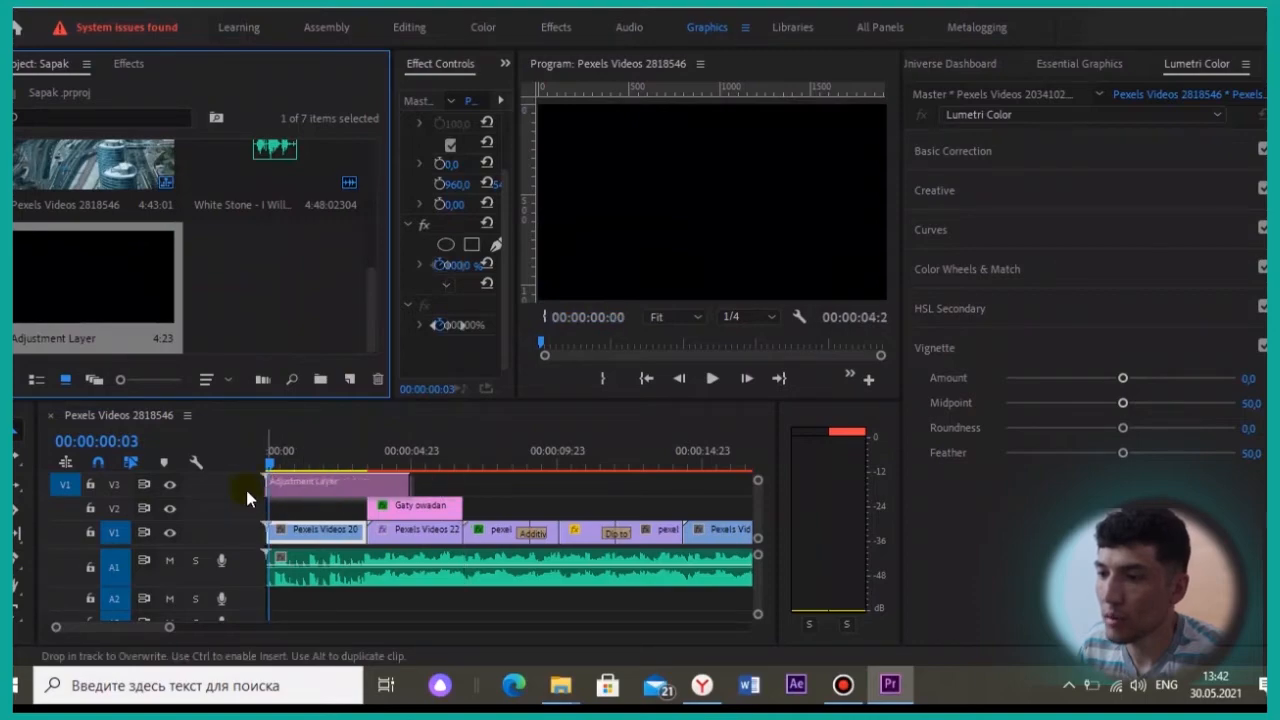
{"action": "left_click_drag", "start_coordinate": [410, 485], "coordinate": [305, 461]}
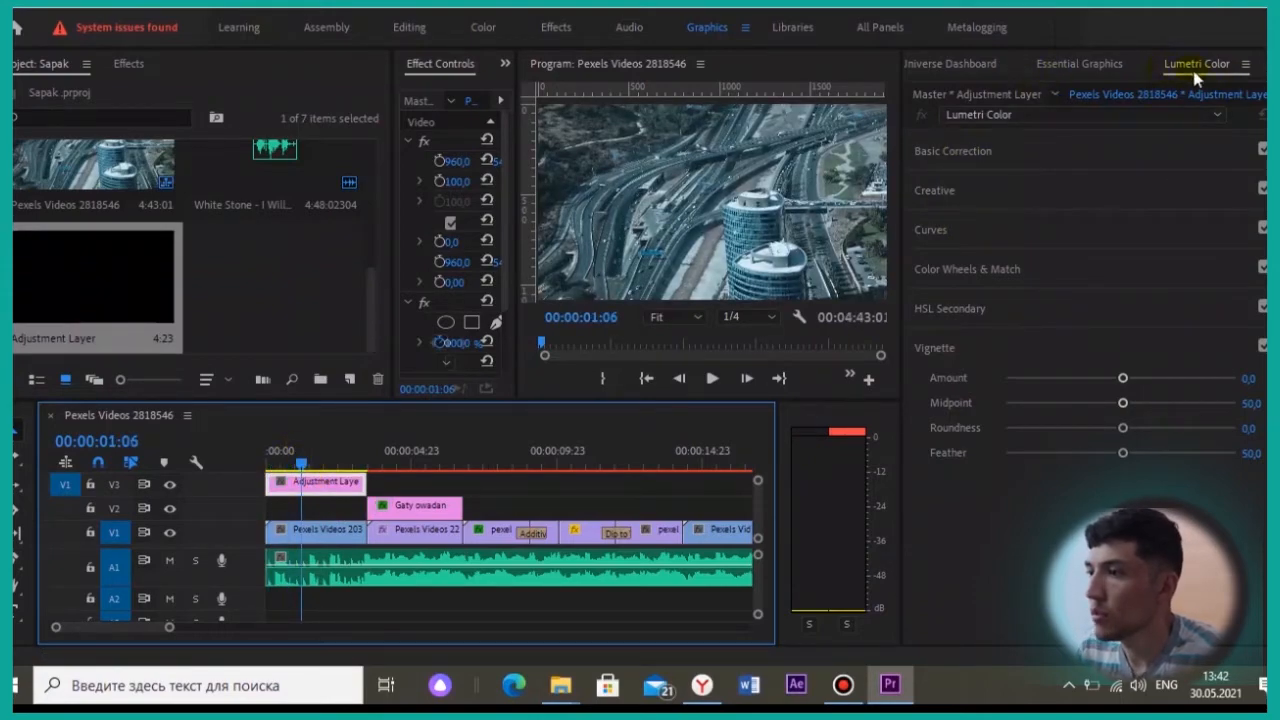
Warm the adjustment layer's white balance in Lumetri's Basic Correction by setting Temperature to 60,8.
{"action": "left_click", "coordinate": [1012, 160]}
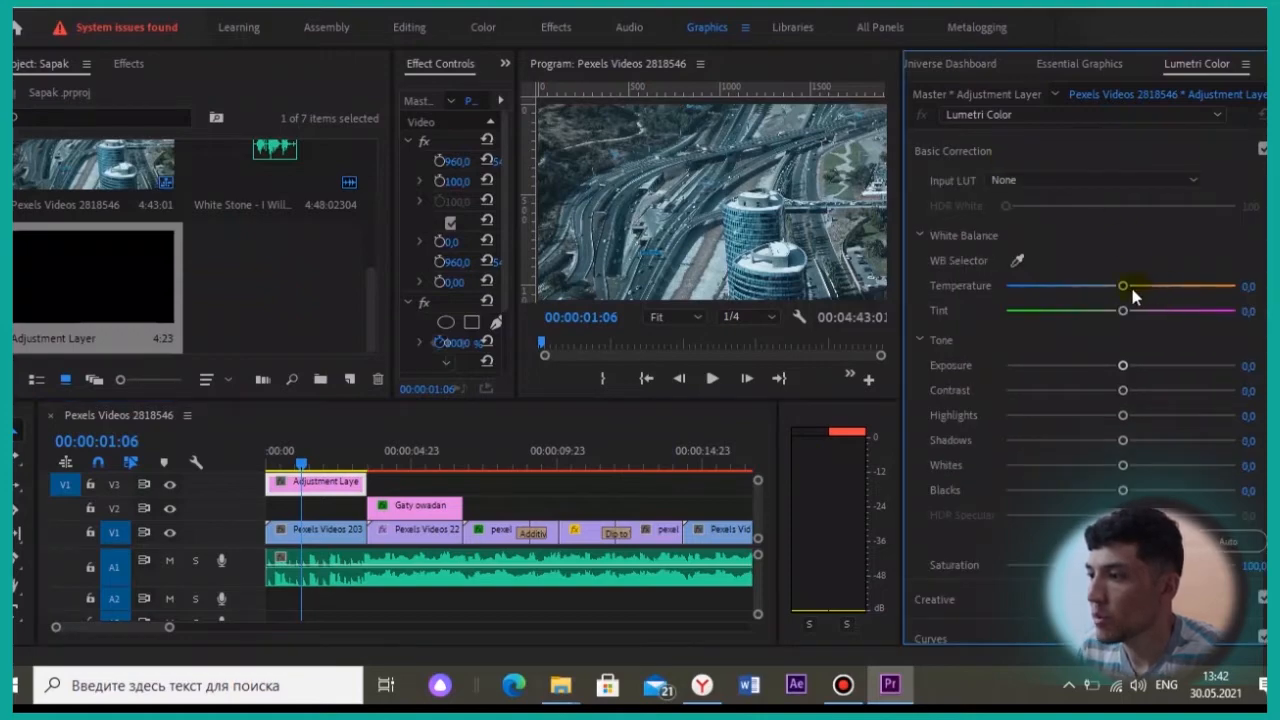
{"action": "left_click_drag", "start_coordinate": [1129, 289], "coordinate": [1135, 289]}
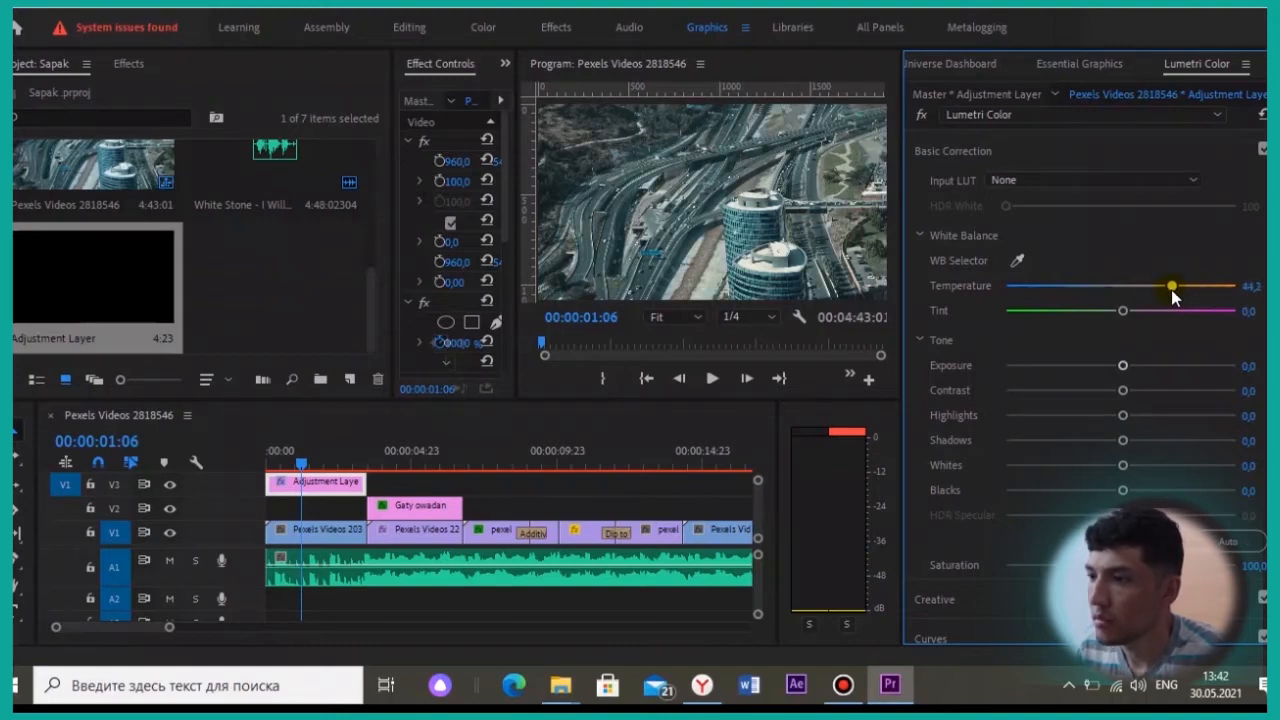
{"action": "left_click_drag", "start_coordinate": [1170, 291], "coordinate": [1189, 293]}
{"action": "left_click", "coordinate": [290, 482]}
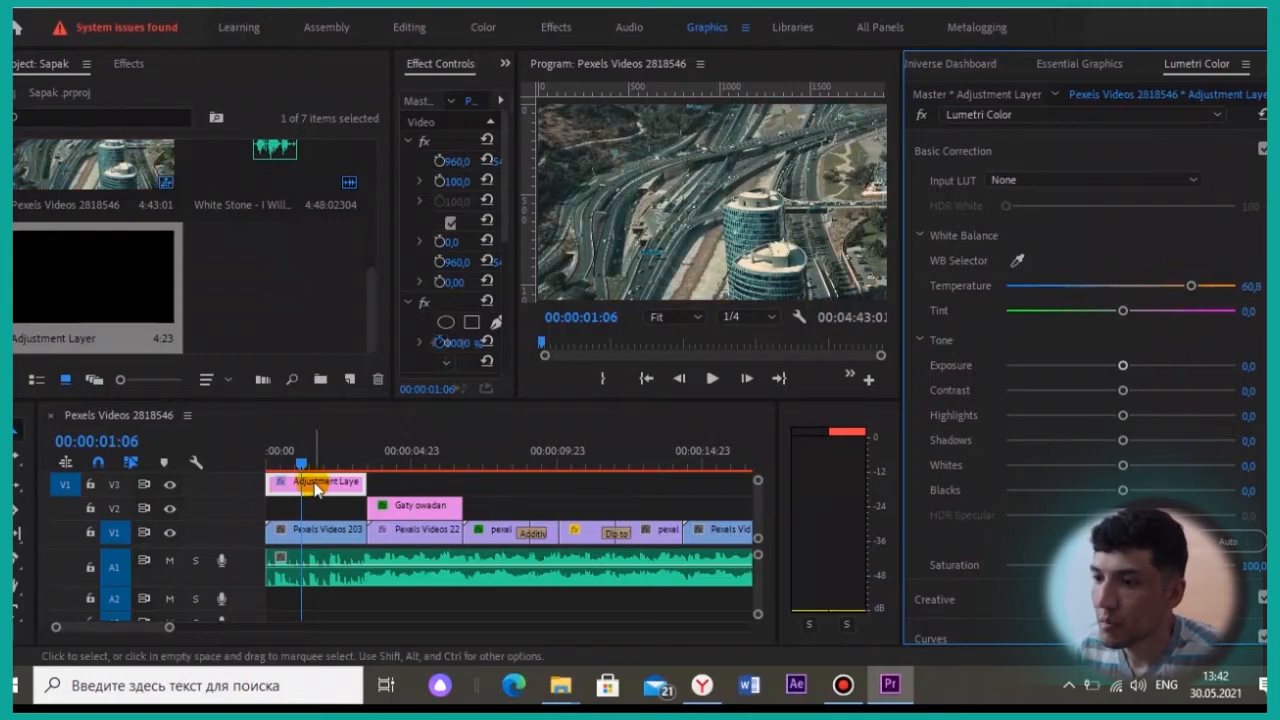
Compare the picture at 00:00:02:03 with the adjustment layer's V3 track hidden and shown.
{"action": "mouse_move", "coordinate": [305, 462]}
{"action": "left_mouse_down"}
{"action": "mouse_move", "coordinate": [286, 465]}
{"action": "mouse_move", "coordinate": [327, 472]}
{"action": "left_mouse_up"}
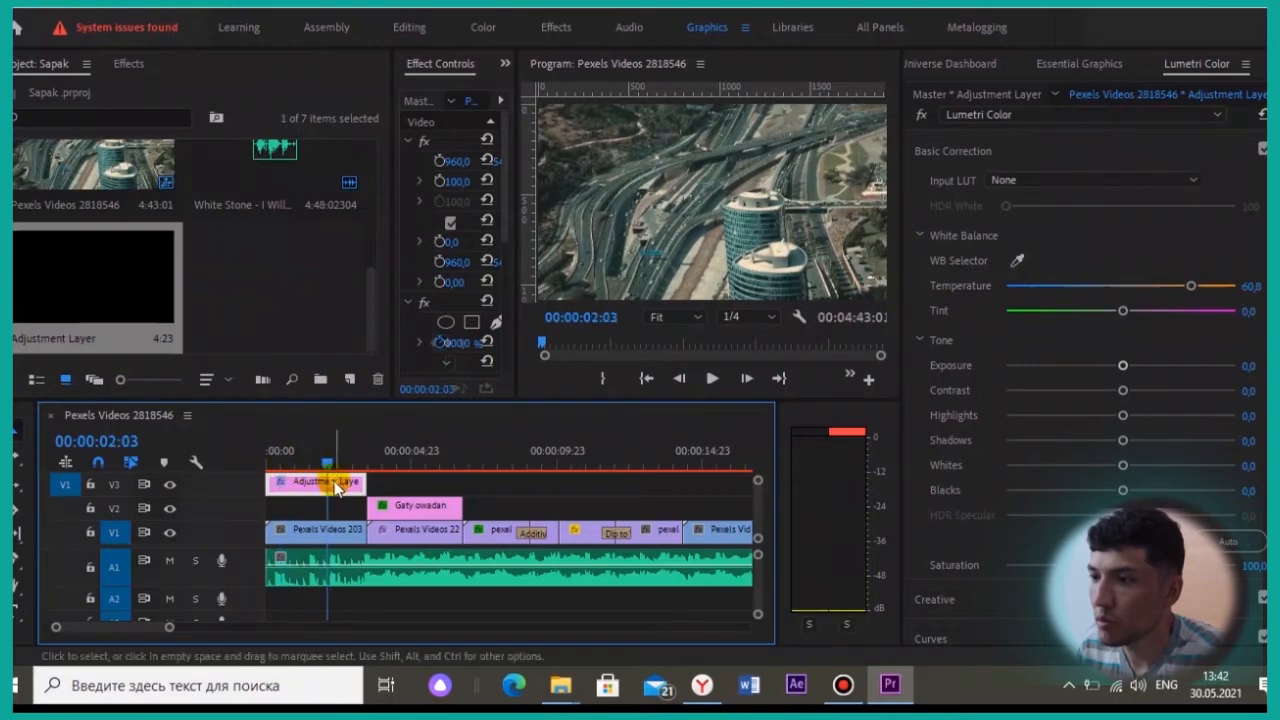
{"action": "left_click", "coordinate": [169, 485]}
{"action": "left_click", "coordinate": [169, 485]}
{"action": "left_click", "coordinate": [169, 485]}
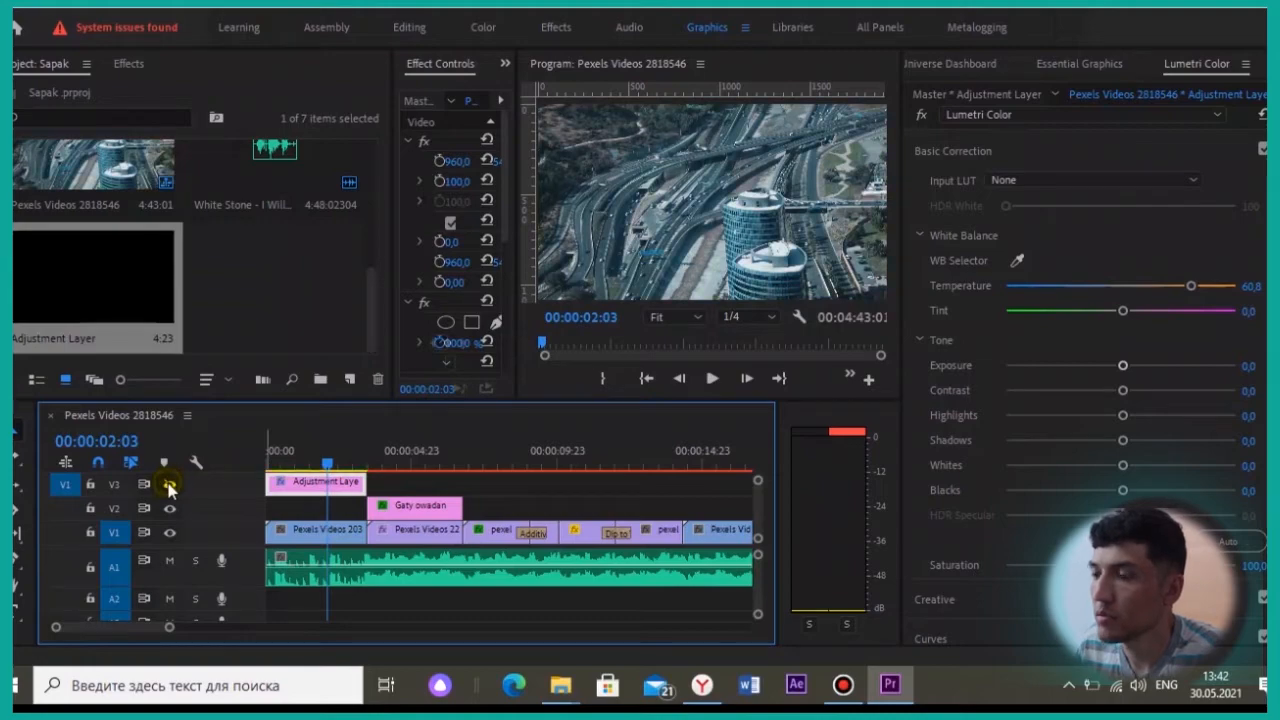
{"action": "left_click", "coordinate": [169, 485]}
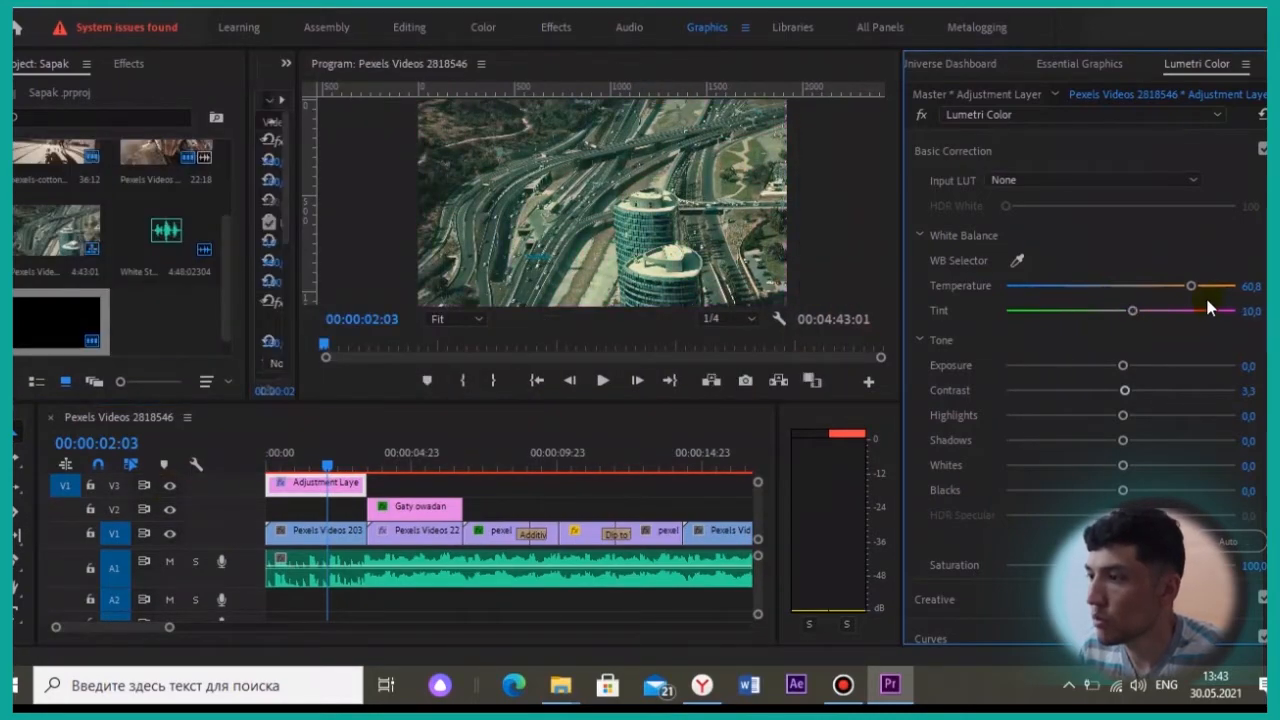
Try Temperature at 100,0 on the adjustment layer, and settle it at 52,5.
{"action": "left_click_drag", "start_coordinate": [1191, 287], "coordinate": [1224, 308]}
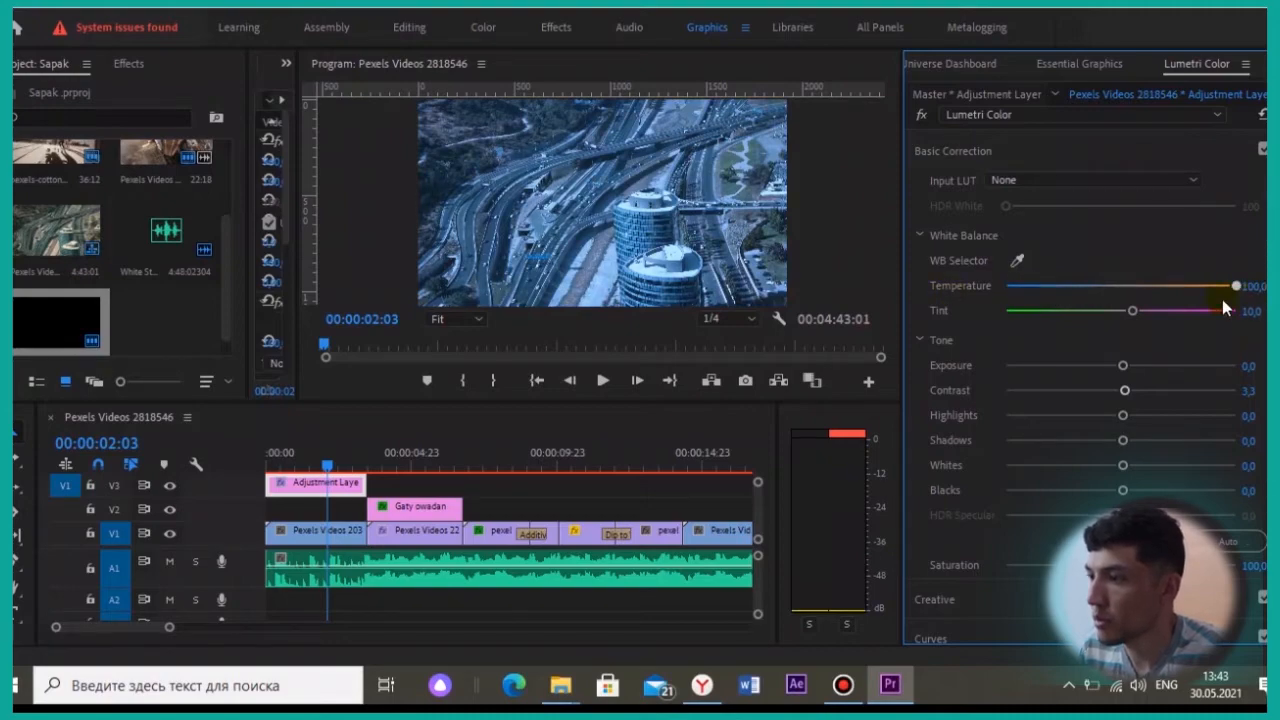
{"action": "scroll", "coordinate": [1108, 371], "scroll_direction": "down", "scroll_amount": 4}
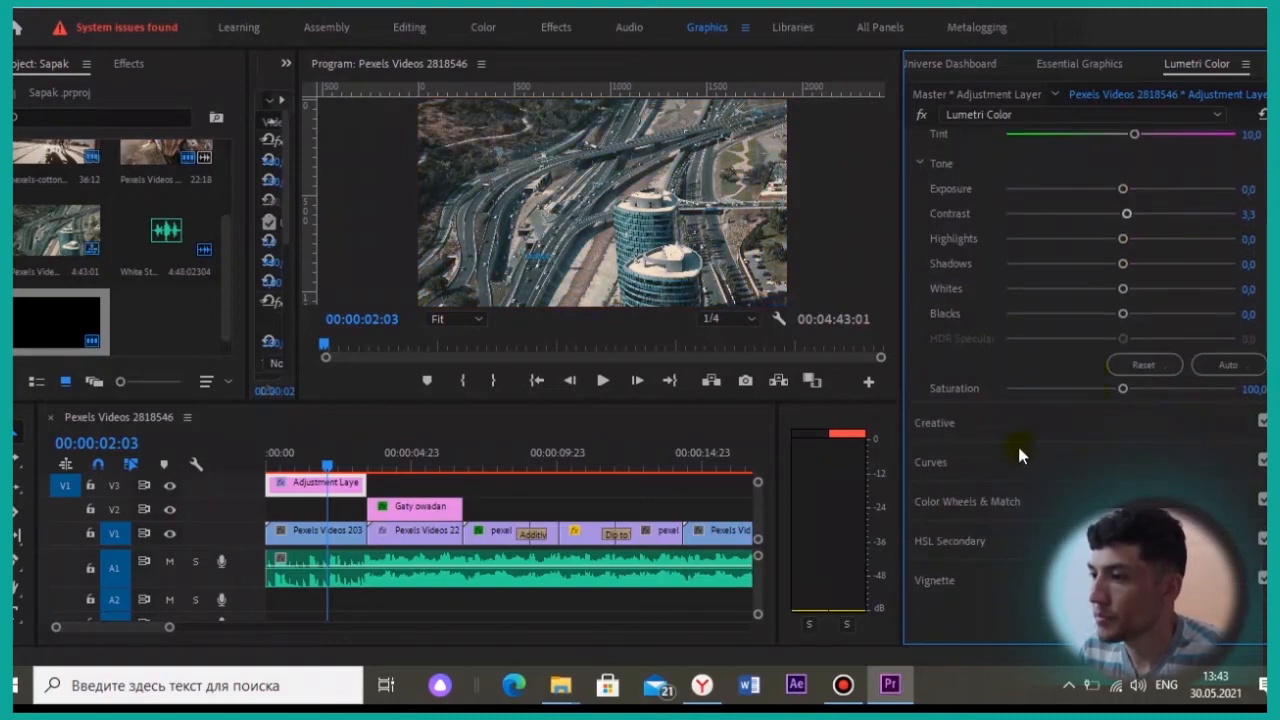
{"action": "scroll", "coordinate": [1040, 390], "scroll_direction": "up", "scroll_amount": 4}
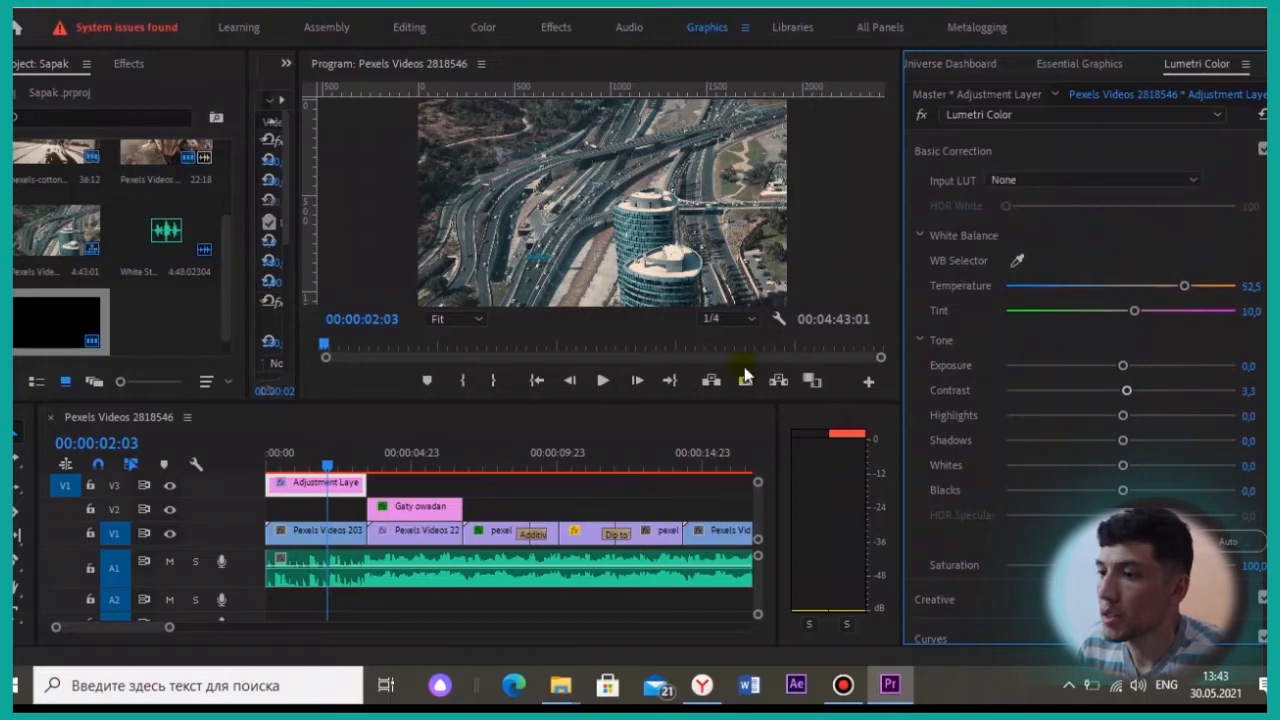
Play the shopping-cart clip through its first transition to 00:00:09:11, and browse the blur and distort video effects.
{"action": "left_click_drag", "start_coordinate": [366, 457], "coordinate": [518, 466]}
{"action": "scroll", "coordinate": [477, 492], "scroll_direction": "down", "scroll_amount": 1}
{"action": "key", "text": "space"}
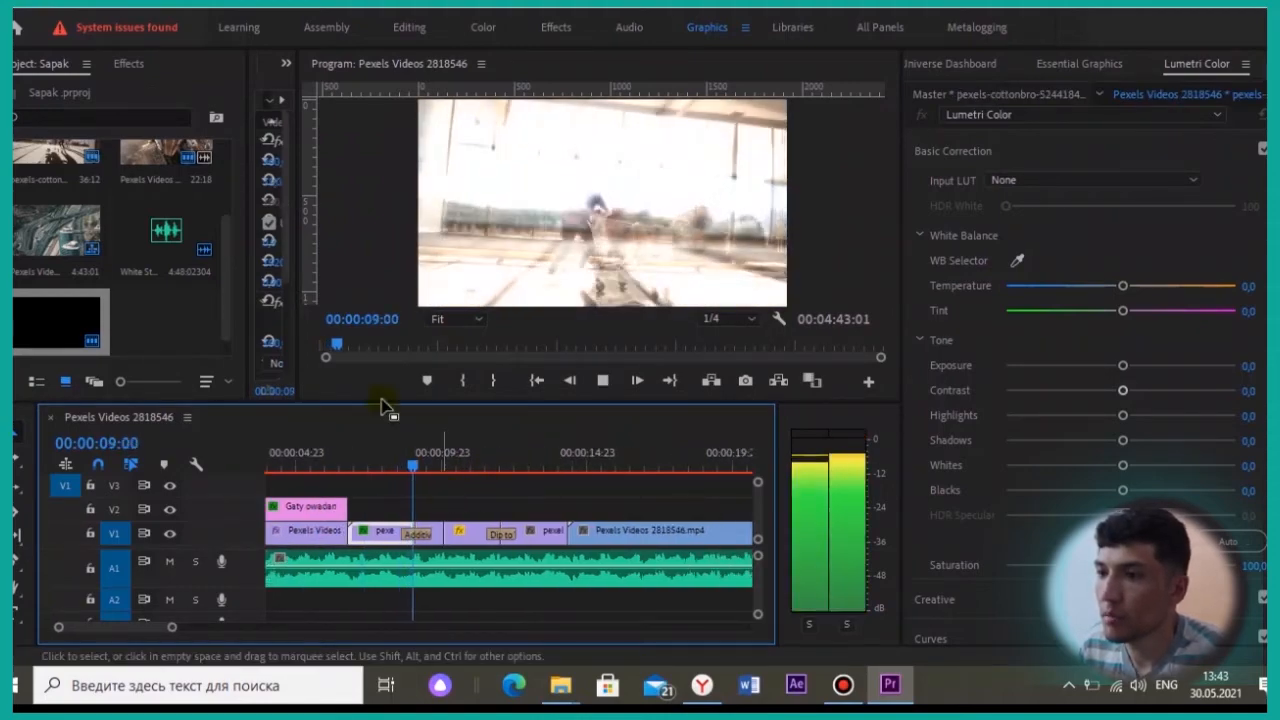
{"action": "left_click", "coordinate": [133, 64]}
{"action": "scroll", "coordinate": [137, 253], "scroll_direction": "down", "scroll_amount": 6}
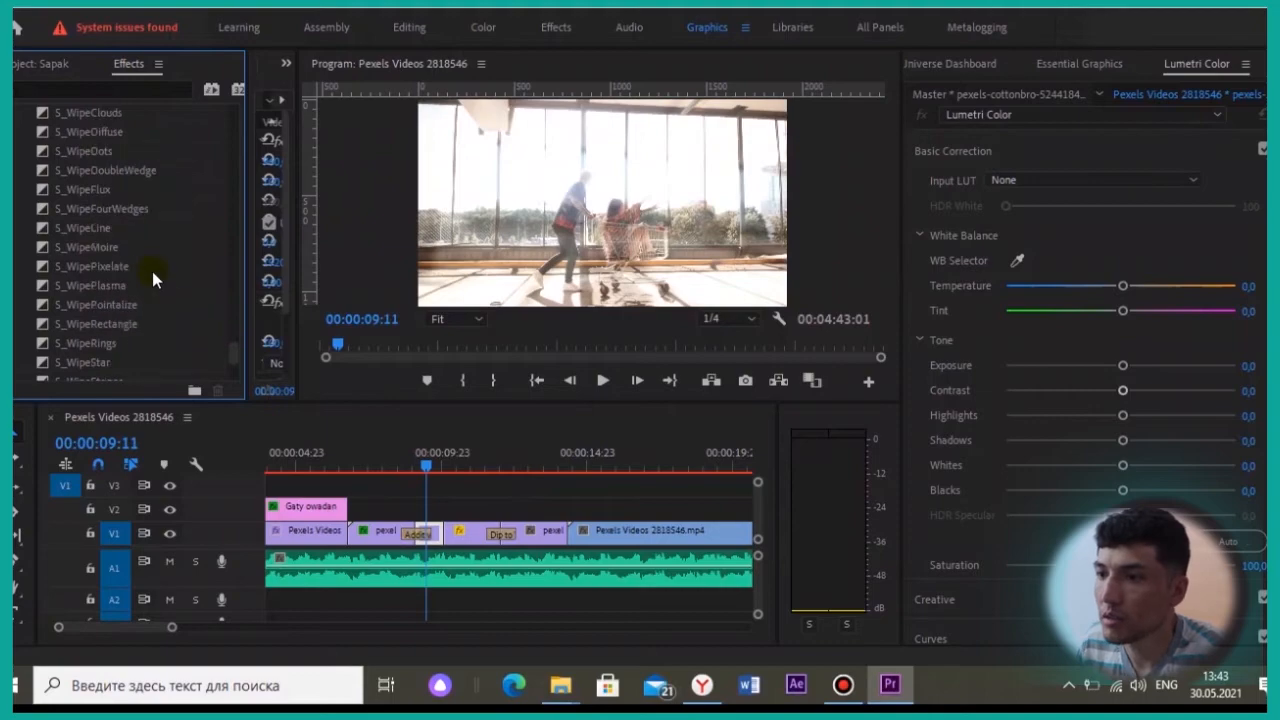
{"action": "left_click_drag", "start_coordinate": [236, 338], "coordinate": [252, 92]}
{"action": "scroll", "coordinate": [142, 290], "scroll_direction": "down", "scroll_amount": 3}
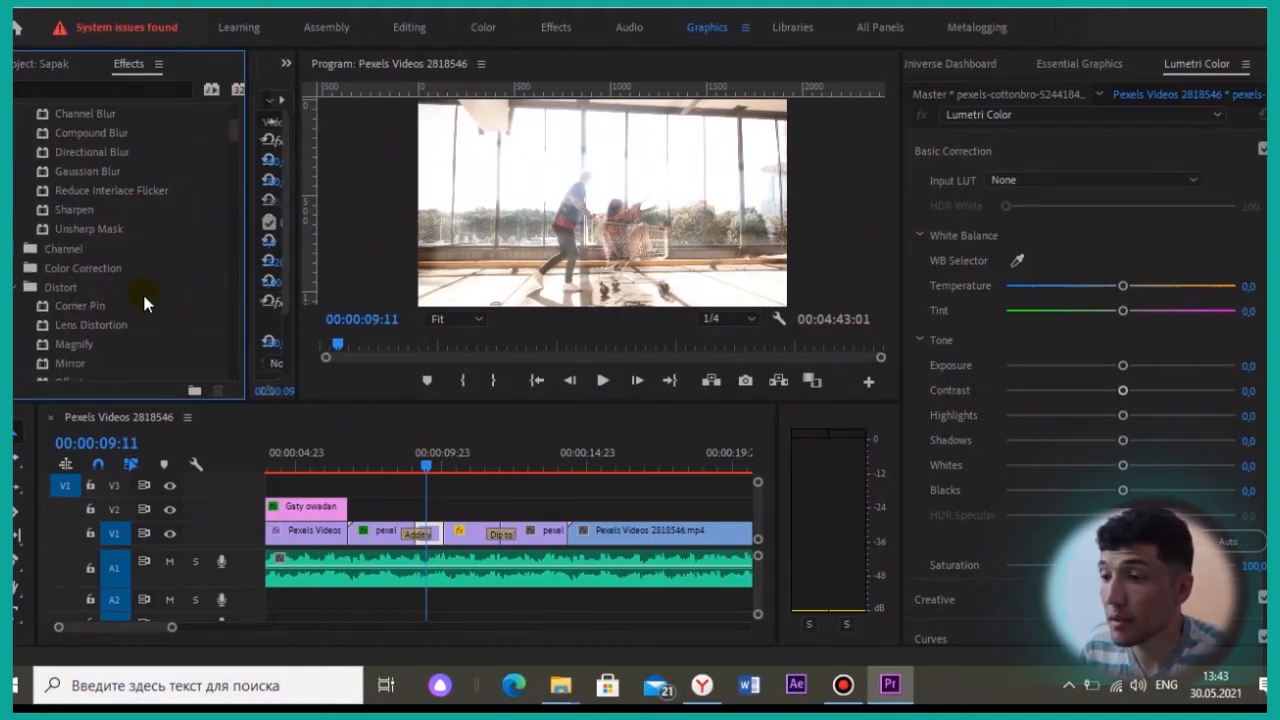
Play the skyscraper clip from 00:00:15:17 and move the playhead to 00:00:17:01.
{"action": "left_click_drag", "start_coordinate": [444, 468], "coordinate": [607, 489]}
{"action": "scroll", "coordinate": [551, 502], "scroll_direction": "down", "scroll_amount": 2}
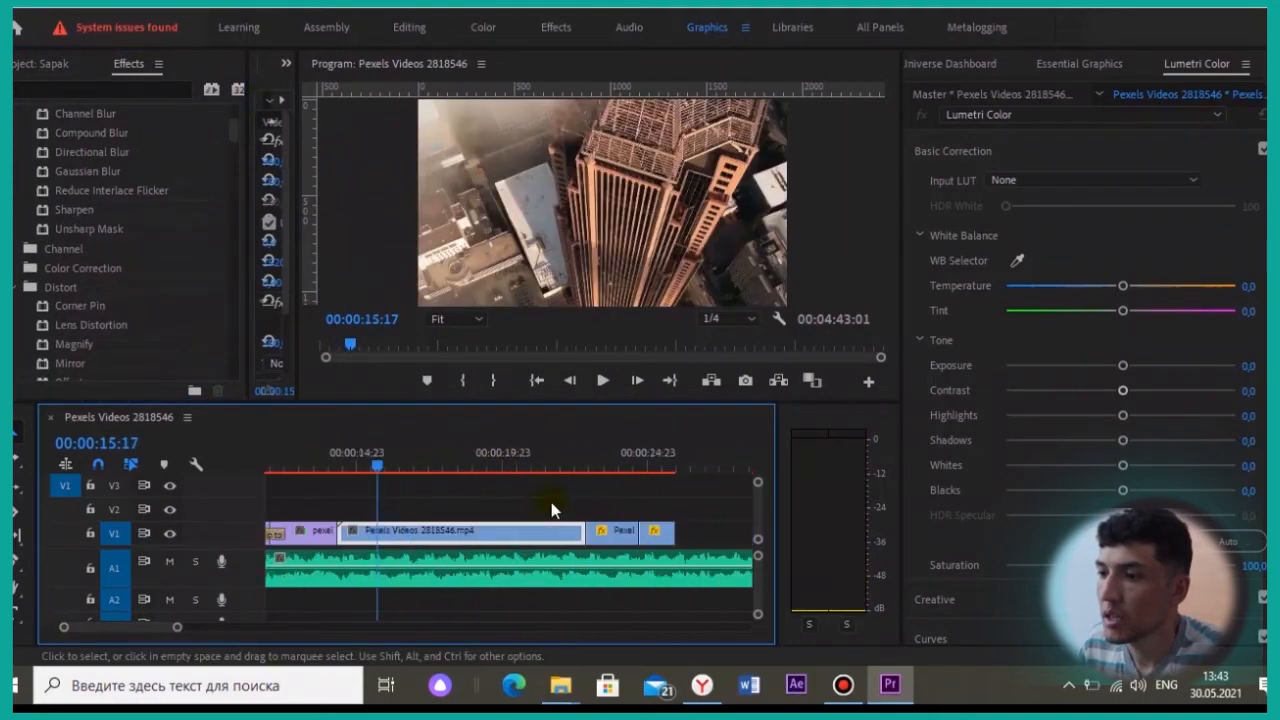
{"action": "key", "text": "space"}
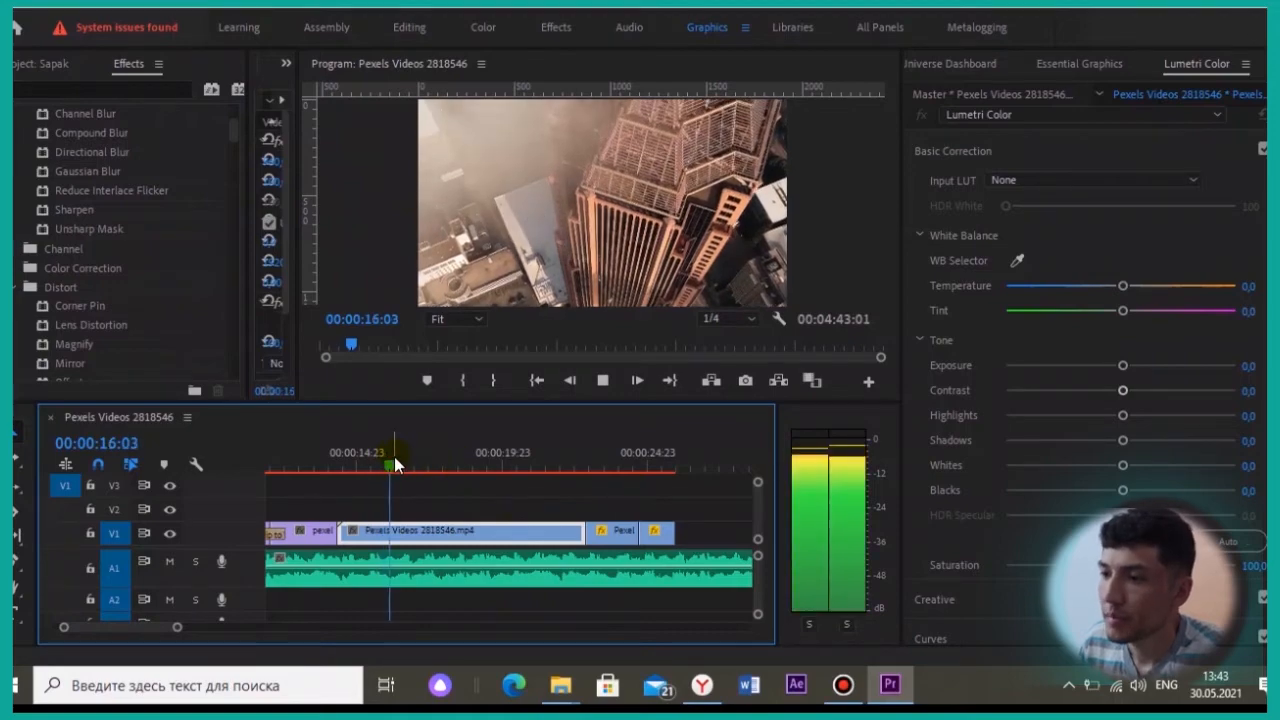
{"action": "mouse_move", "coordinate": [408, 457]}
{"action": "left_mouse_down"}
{"action": "mouse_move", "coordinate": [583, 466]}
{"action": "mouse_move", "coordinate": [335, 474]}
{"action": "mouse_move", "coordinate": [417, 467]}
{"action": "left_mouse_up"}
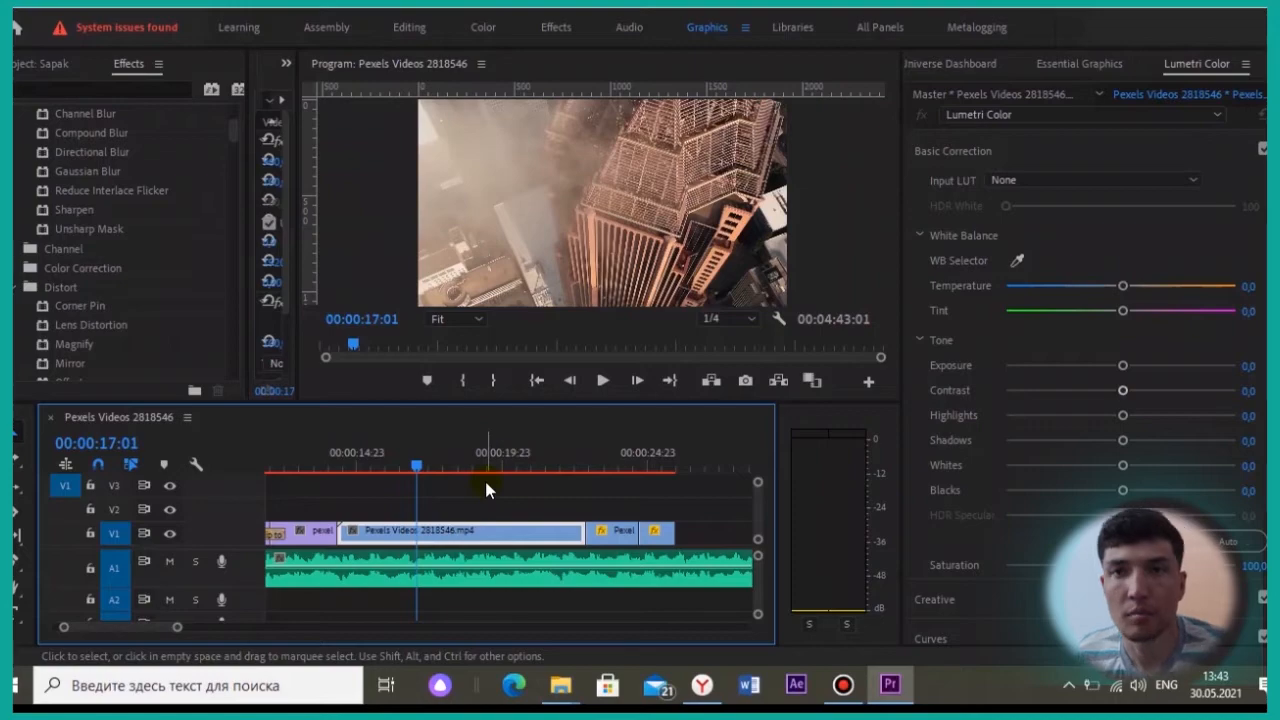
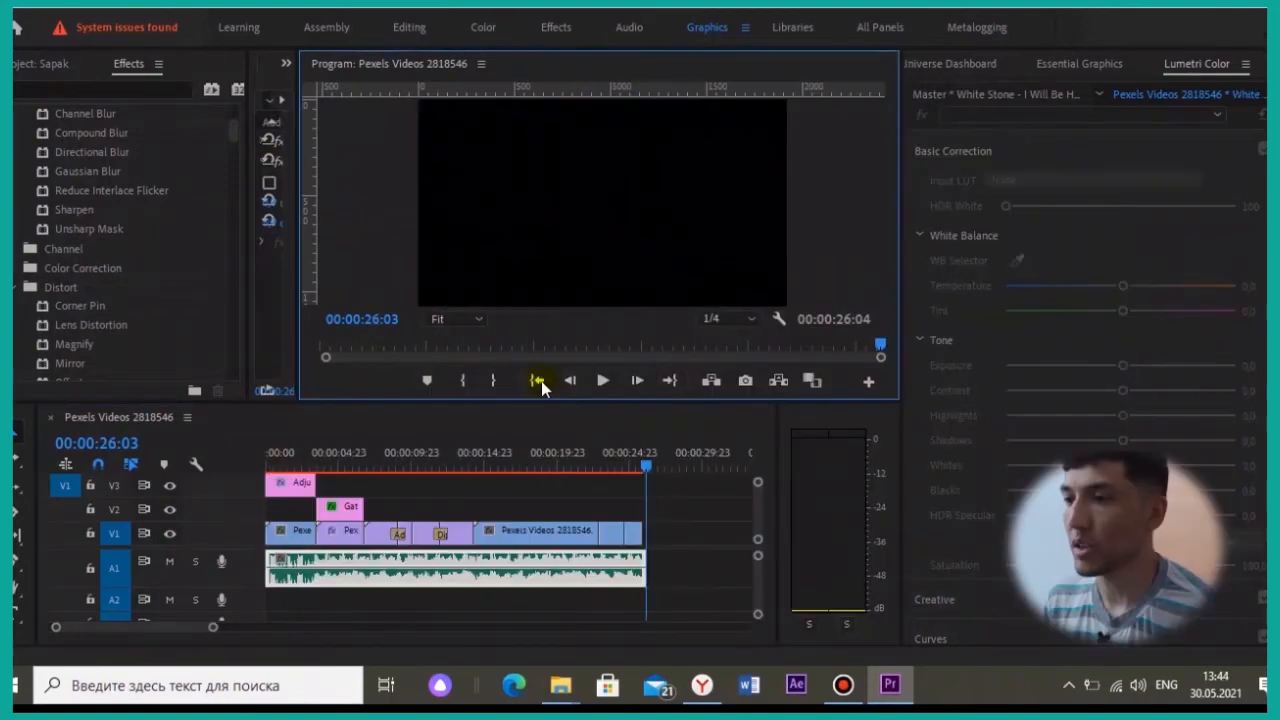
Return the playhead to 00:00:00:00 and open the media export settings for the sequence.
{"action": "left_click", "coordinate": [541, 381]}
{"action": "left_click", "coordinate": [190, 472]}
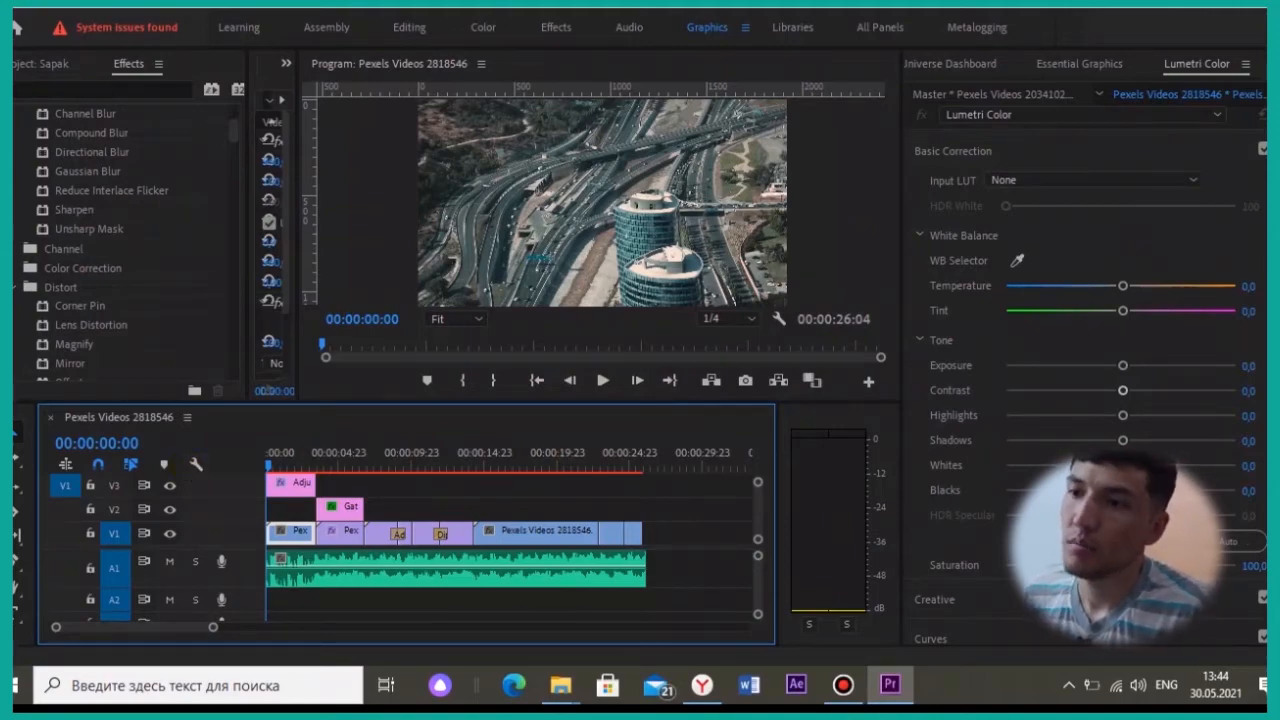
{"action": "left_click", "coordinate": [16, 12]}
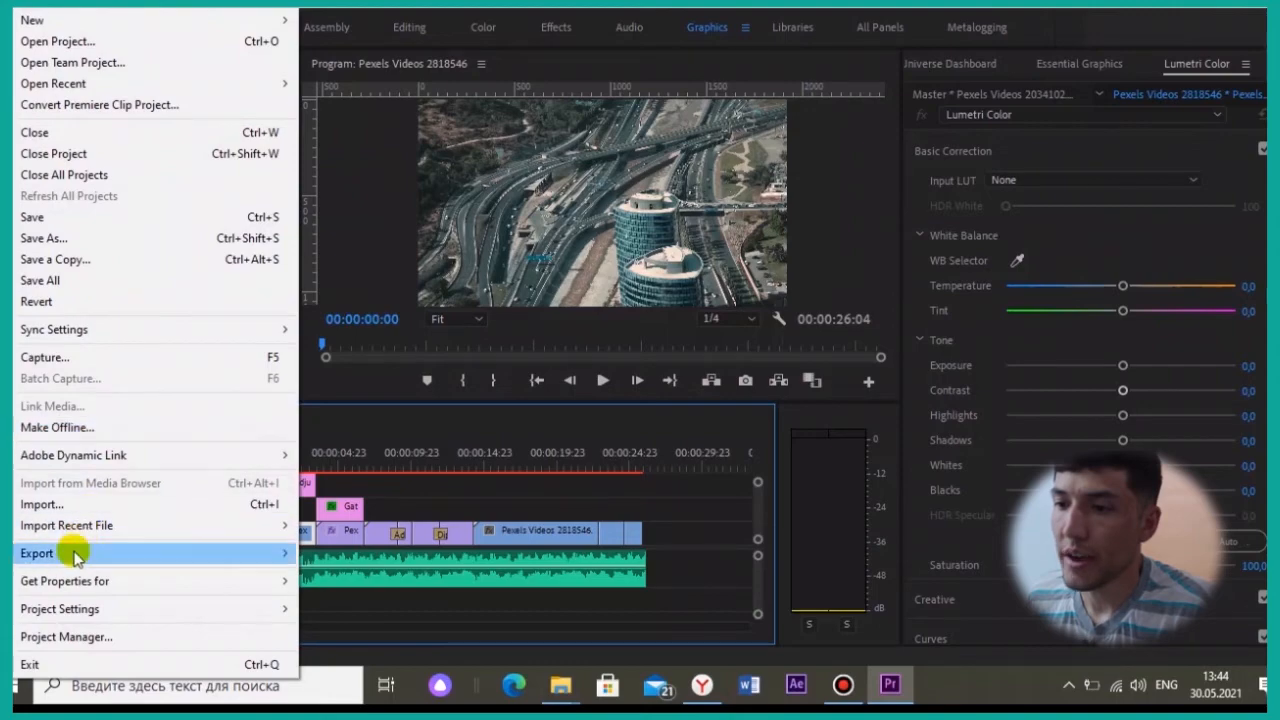
{"action": "mouse_move", "coordinate": [198, 557]}
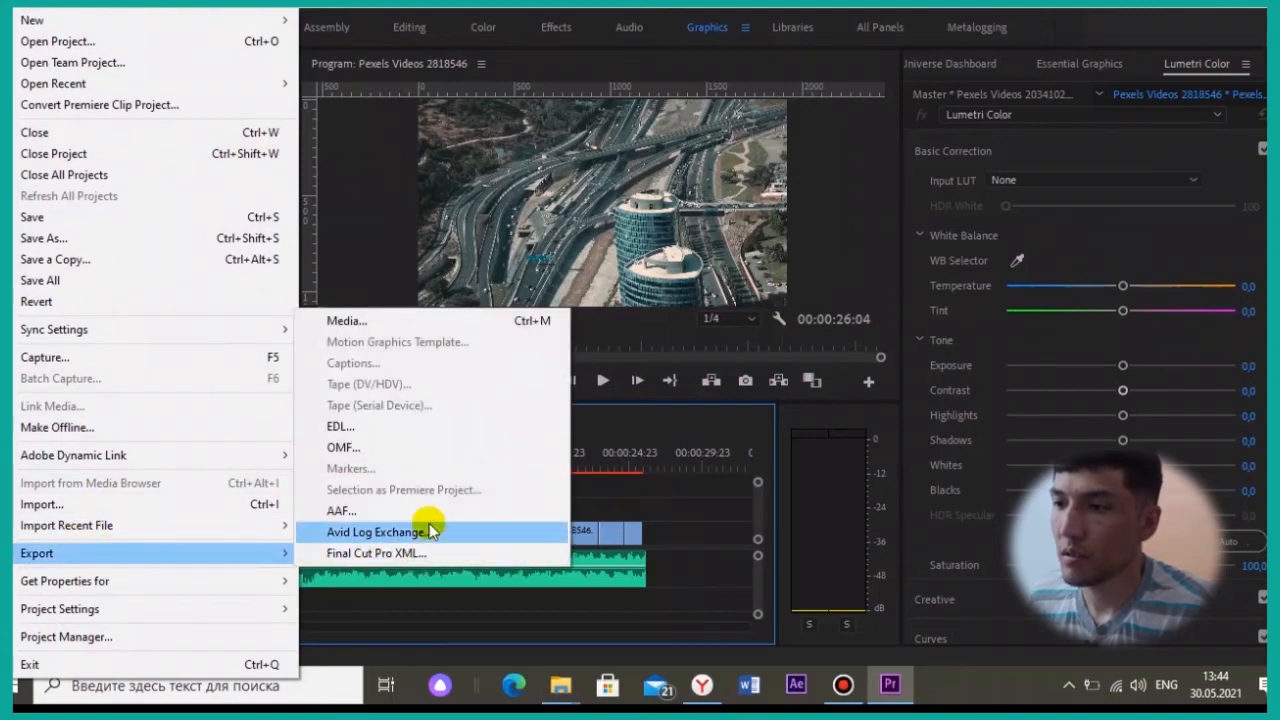
{"action": "left_click", "coordinate": [464, 332]}
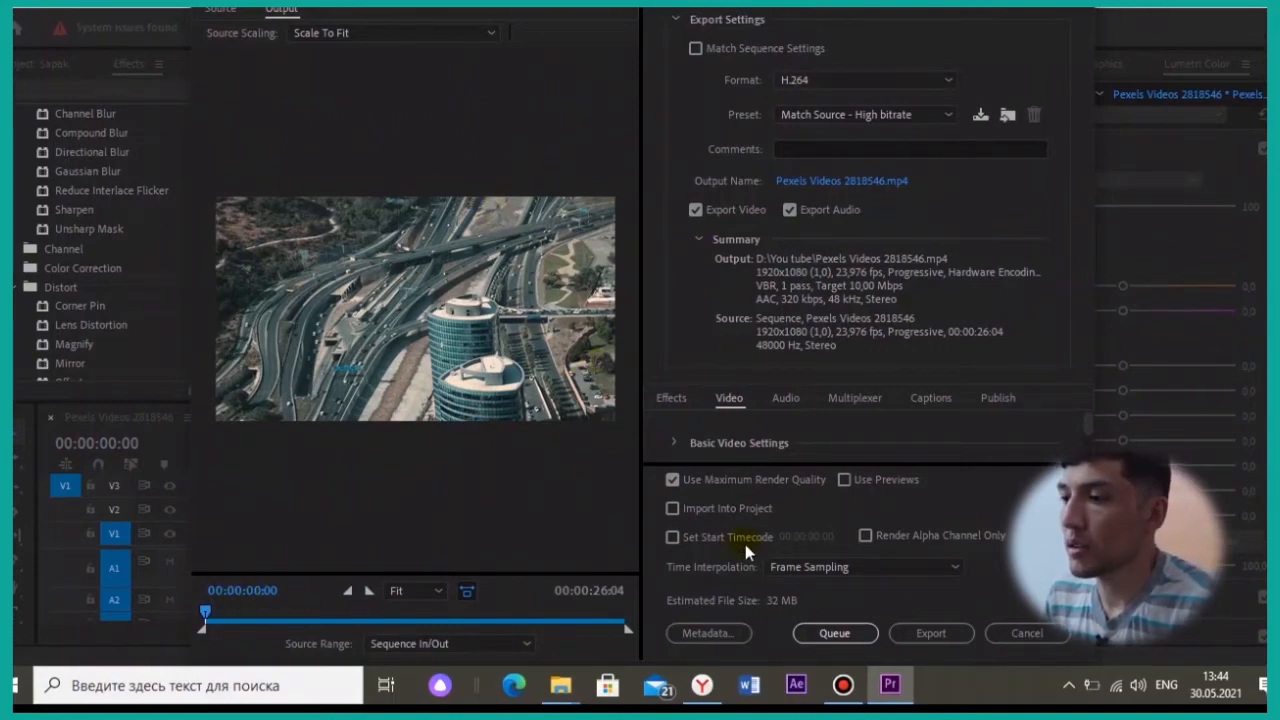
Examine the available export formats and the presets offered for H.264.
{"action": "left_click", "coordinate": [914, 82]}
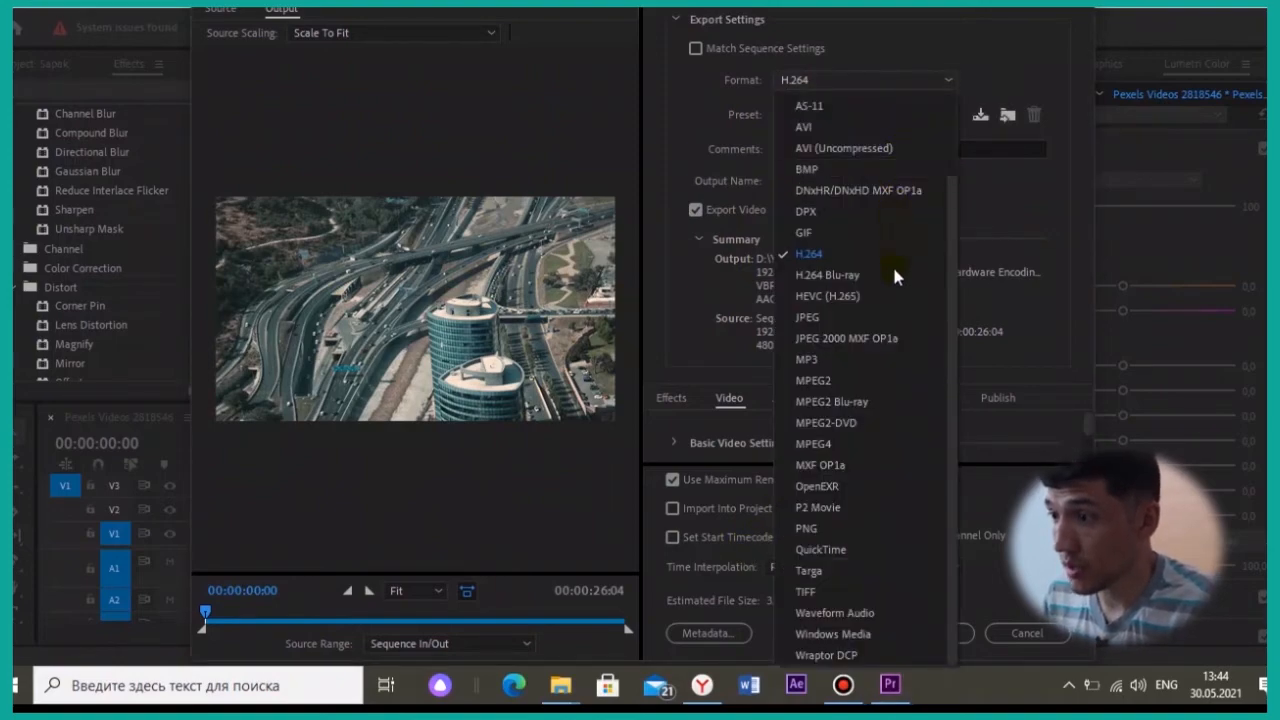
{"action": "scroll", "coordinate": [871, 374], "scroll_direction": "up", "scroll_amount": 2}
{"action": "scroll", "coordinate": [871, 374], "scroll_direction": "down", "scroll_amount": 2}
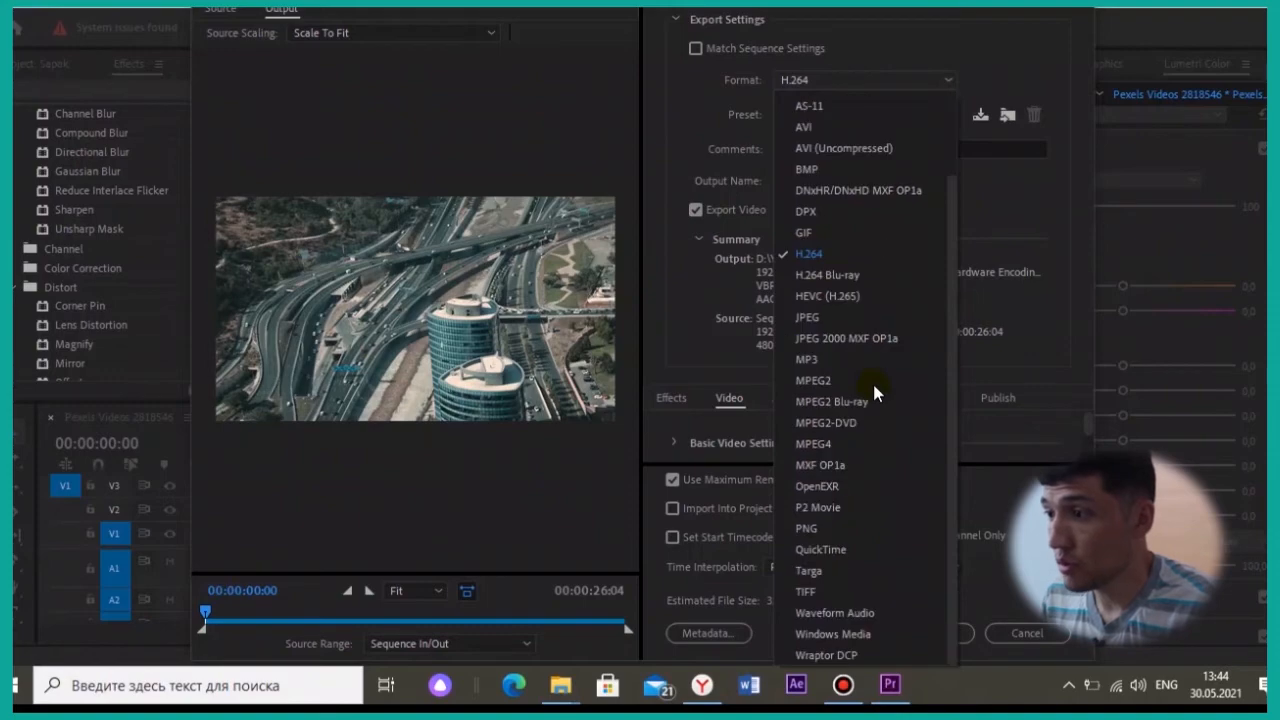
{"action": "left_click", "coordinate": [1029, 210]}
{"action": "left_click", "coordinate": [948, 115]}
{"action": "scroll", "coordinate": [1000, 380], "scroll_direction": "down", "scroll_amount": 5}
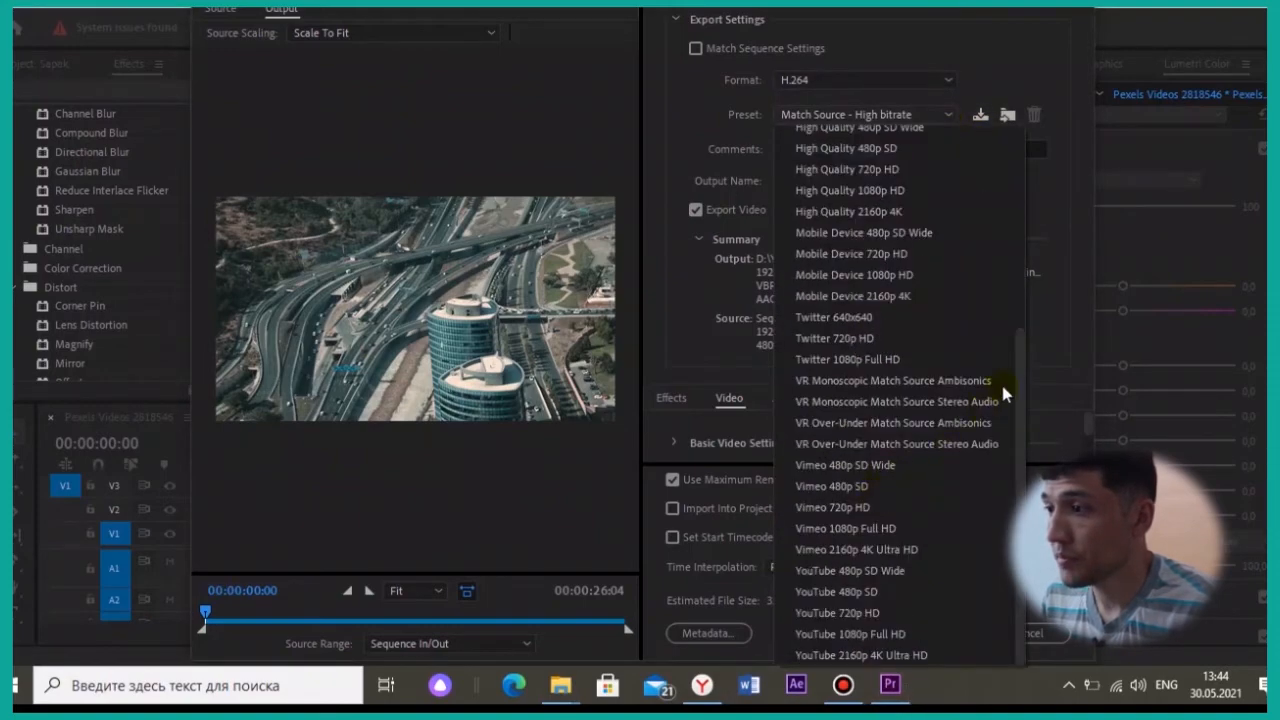
{"action": "left_click", "coordinate": [1057, 290]}
Examine the Effects and Video sections of the export settings, down through the advanced video options.
{"action": "scroll", "coordinate": [906, 445], "scroll_direction": "down", "scroll_amount": 1}
{"action": "scroll", "coordinate": [910, 430], "scroll_direction": "down", "scroll_amount": 2}
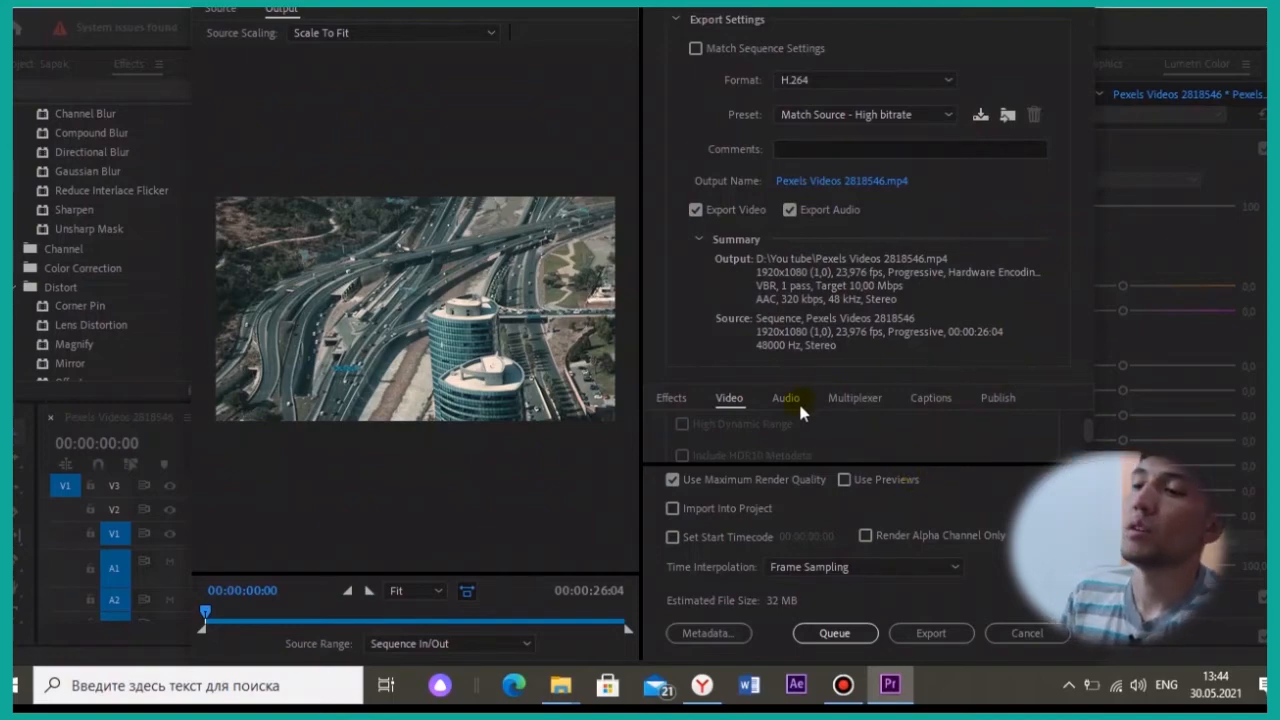
{"action": "left_click", "coordinate": [662, 399]}
{"action": "left_click", "coordinate": [727, 399]}
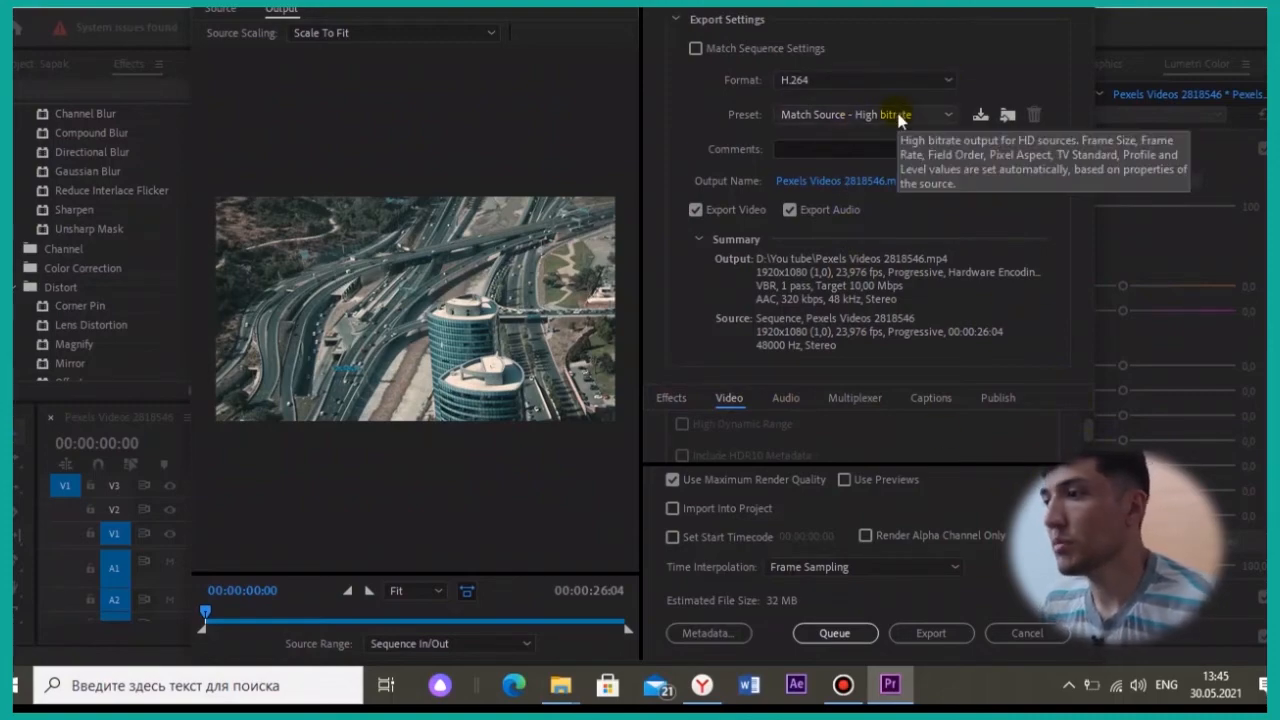
{"action": "scroll", "coordinate": [1077, 425], "scroll_direction": "down", "scroll_amount": 5}
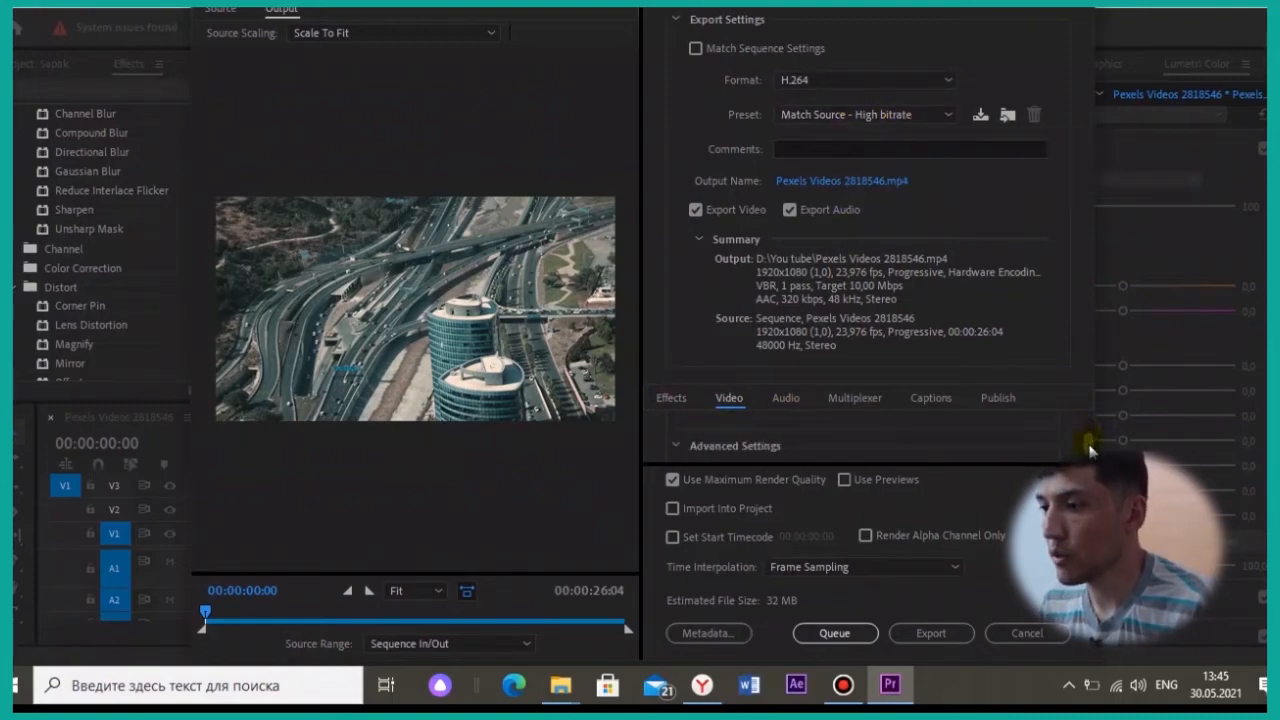
Choose the YouTube 1080p Full HD preset for the H.264 export.
{"action": "left_click", "coordinate": [905, 115]}
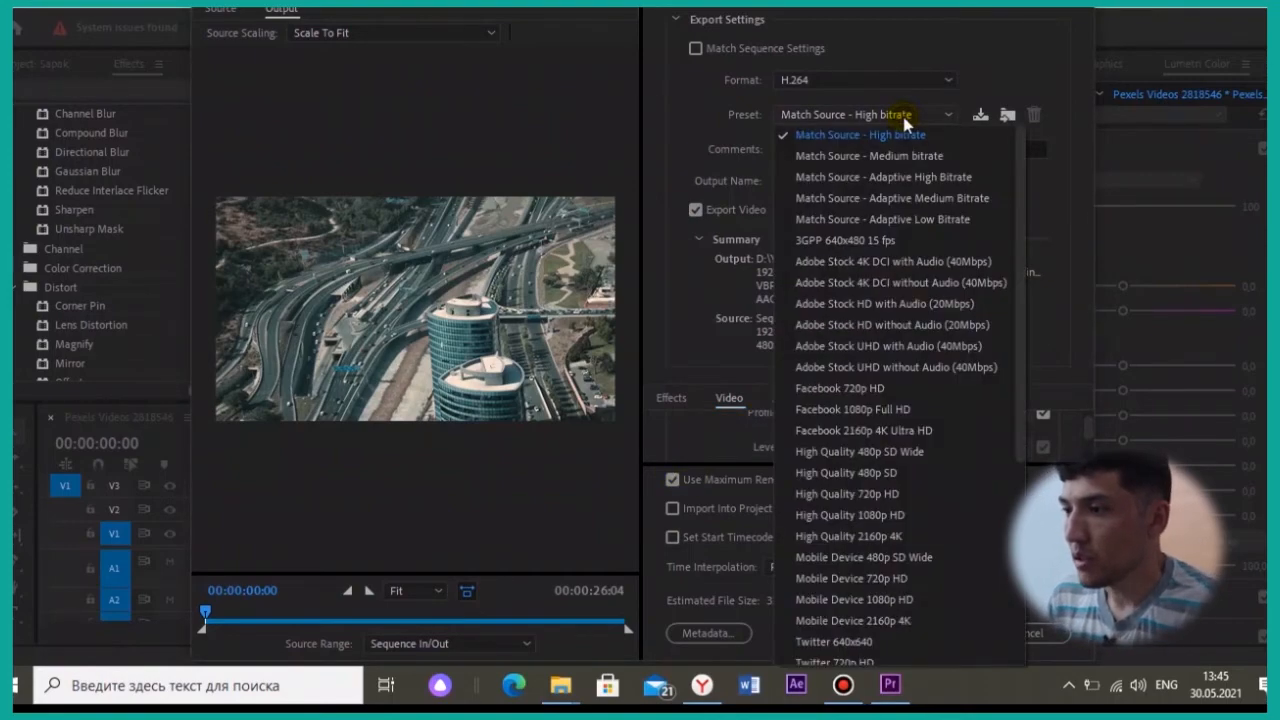
{"action": "scroll", "coordinate": [905, 400], "scroll_direction": "down", "scroll_amount": 6}
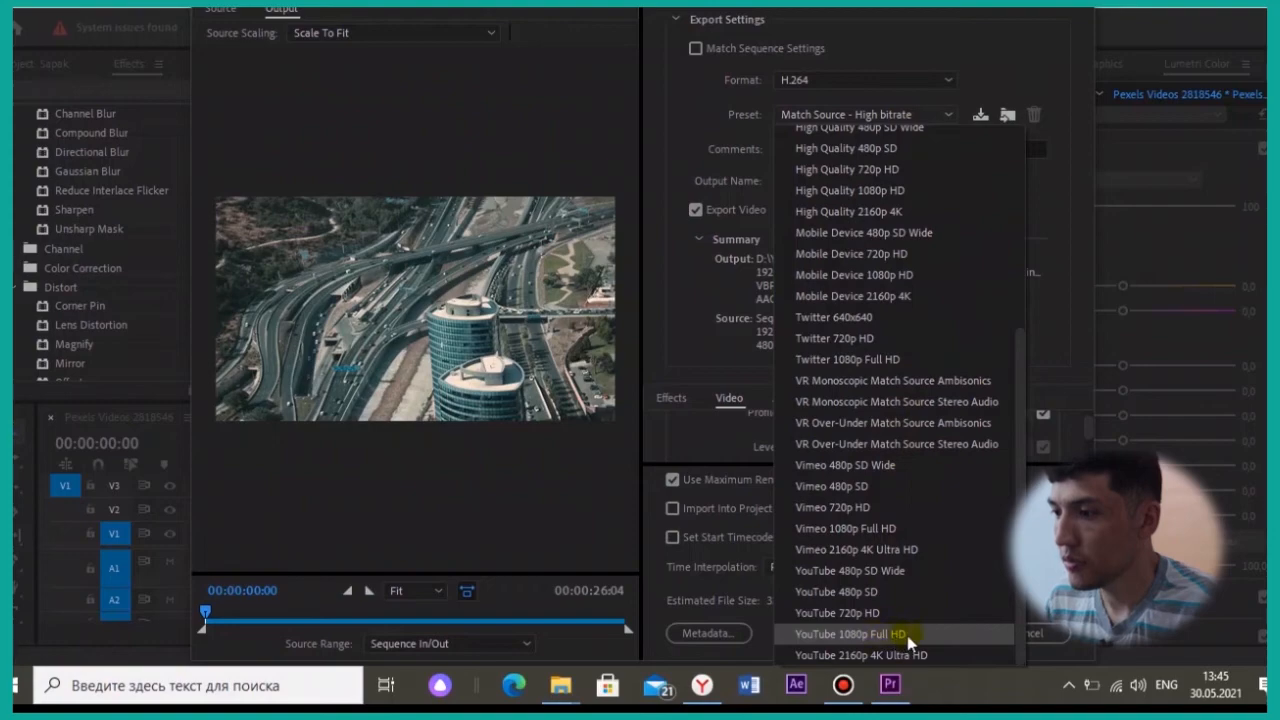
{"action": "left_click", "coordinate": [850, 636]}
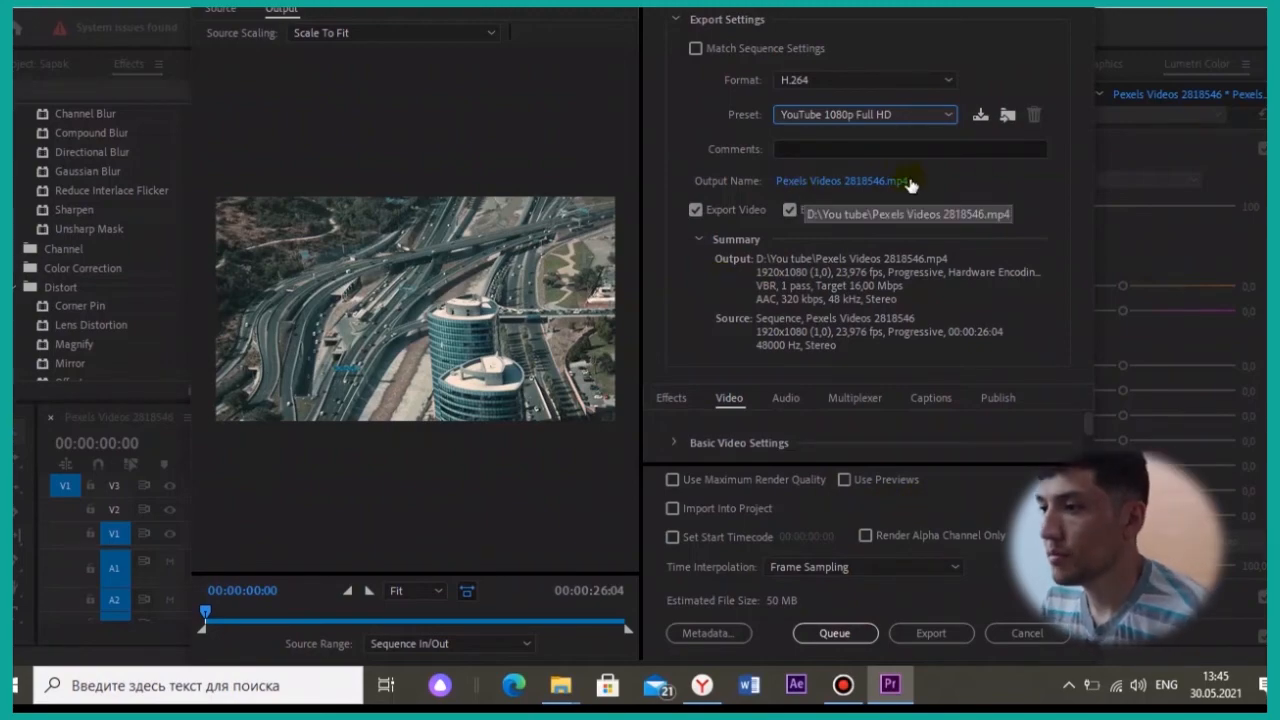
Open the output file's save location and create and open a folder named Sapak inside the Downloads Video folder.
{"action": "left_click", "coordinate": [832, 186]}
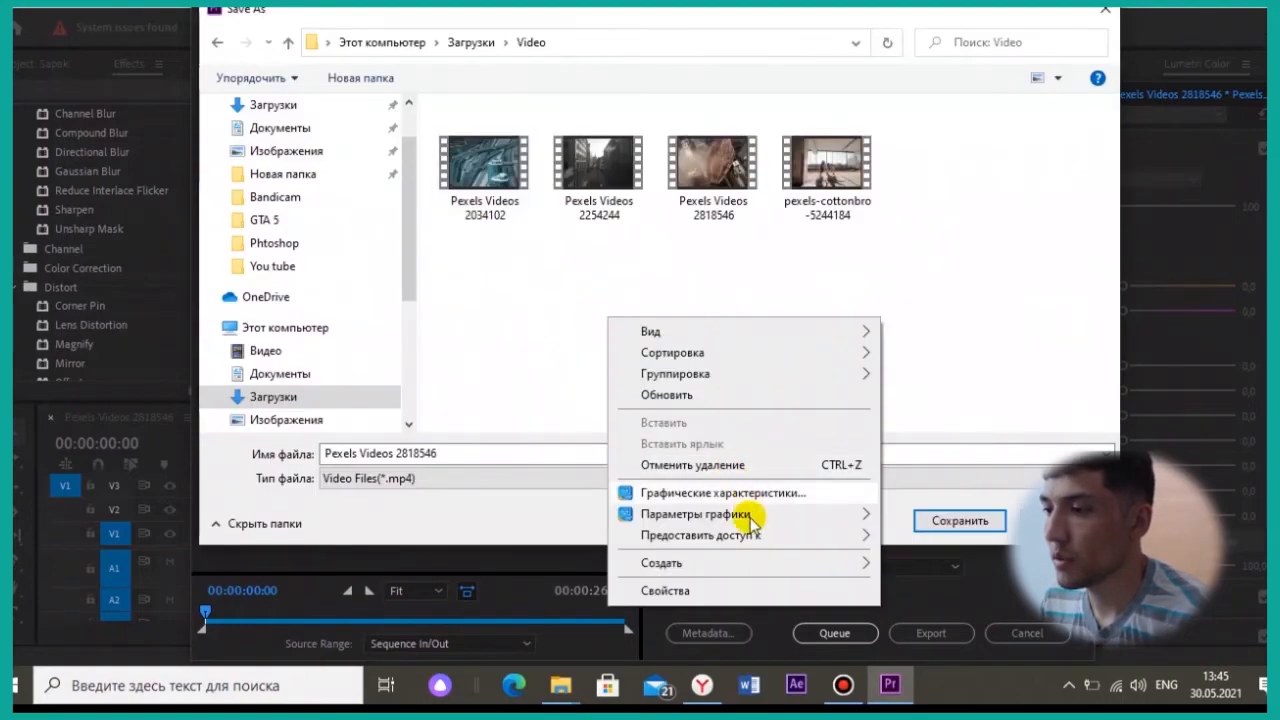
{"action": "mouse_move", "coordinate": [755, 566]}
{"action": "left_click", "coordinate": [925, 406]}
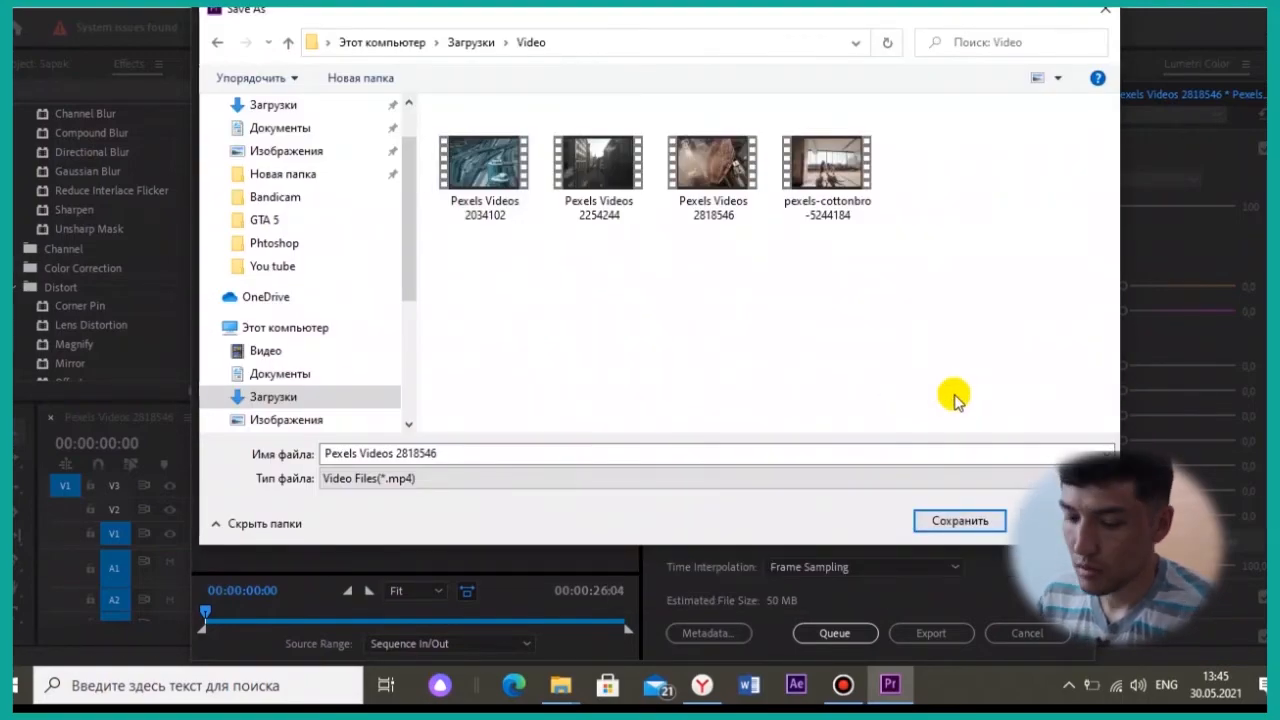
{"action": "type", "text": "Sapa"}
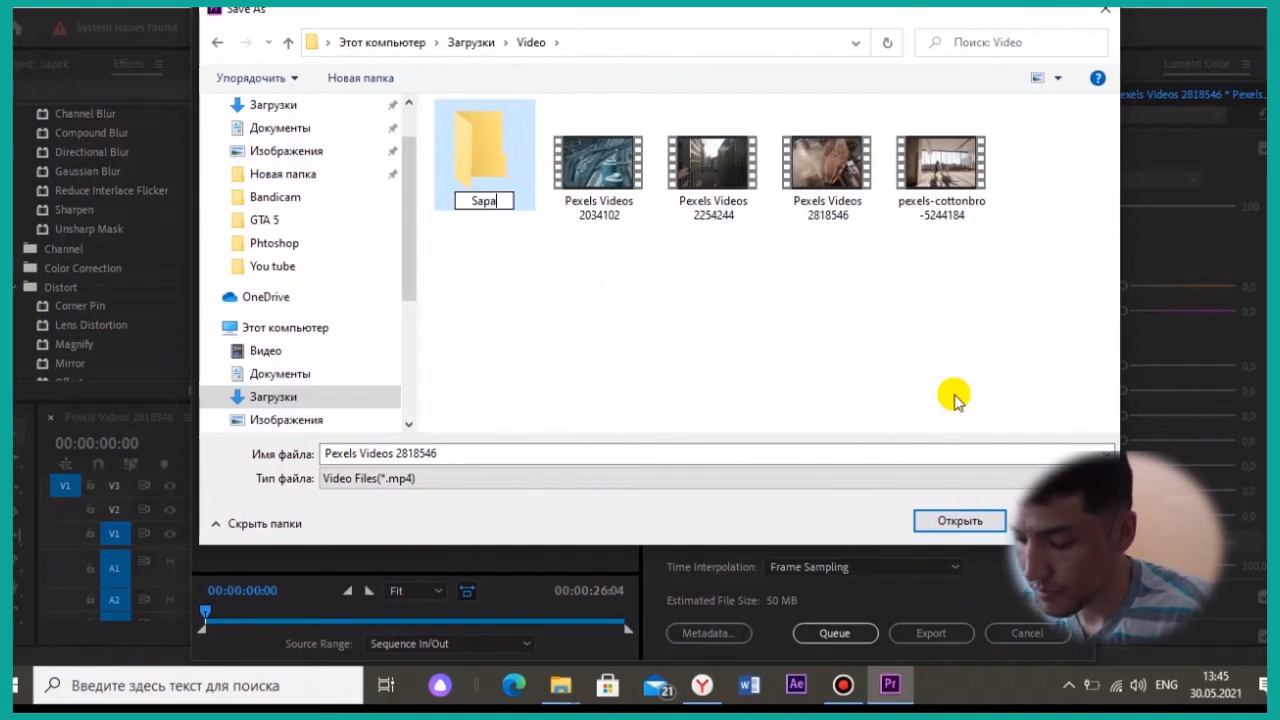
{"action": "type", "text": "k"}
{"action": "key", "text": "Return"}
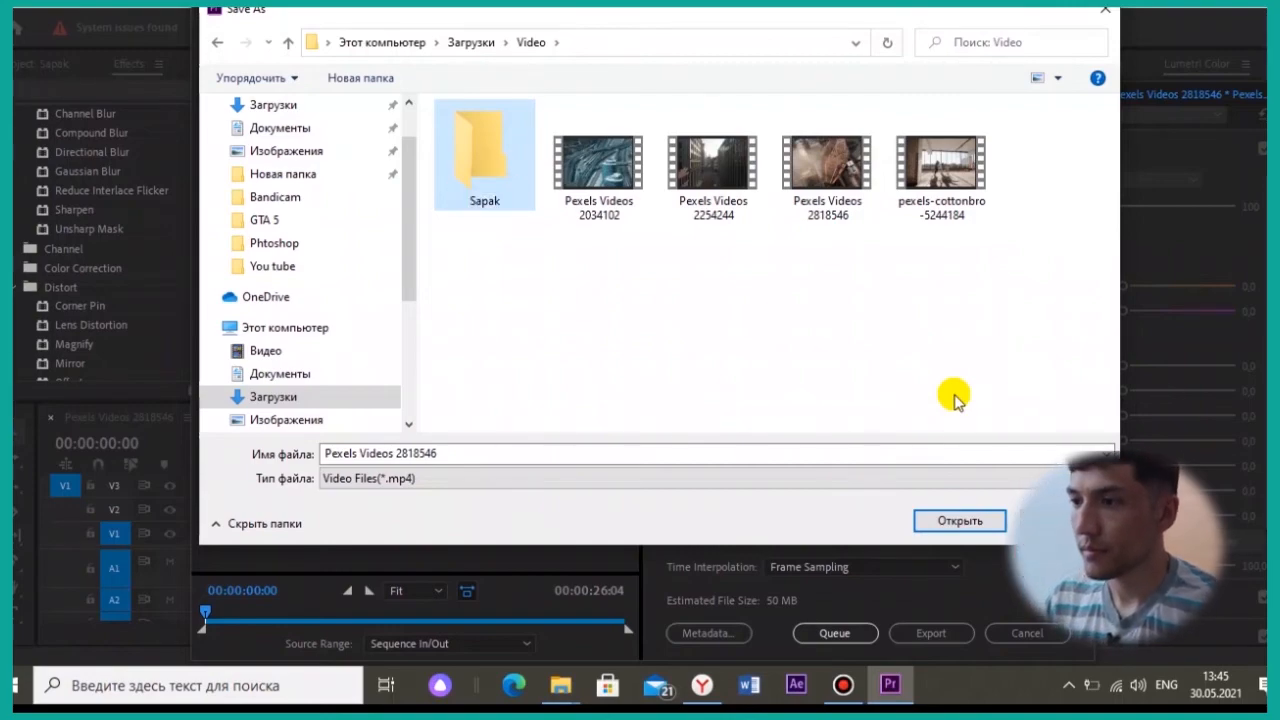
{"action": "key", "text": "Return"}
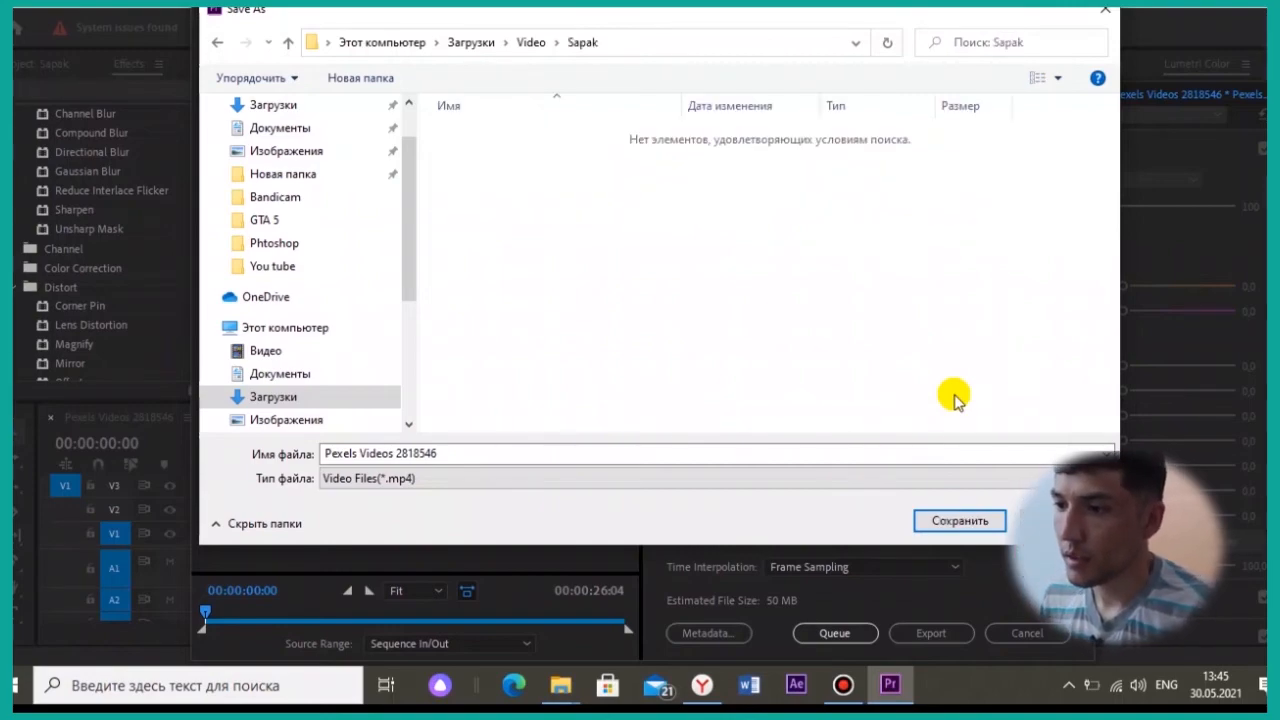
Name the output file Sapak 1, save it in the Sapak folder and start the export.
{"action": "left_click", "coordinate": [507, 457]}
{"action": "type", "text": "Sa"}
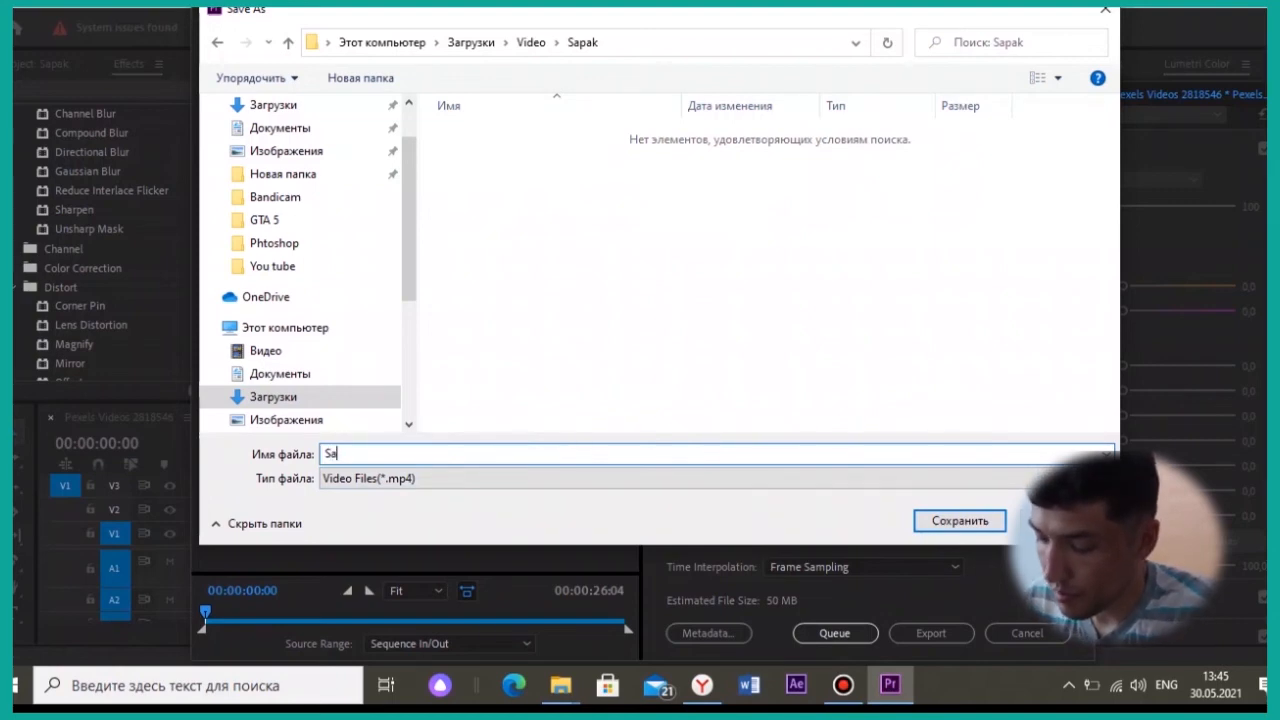
{"action": "type", "text": "pak 1"}
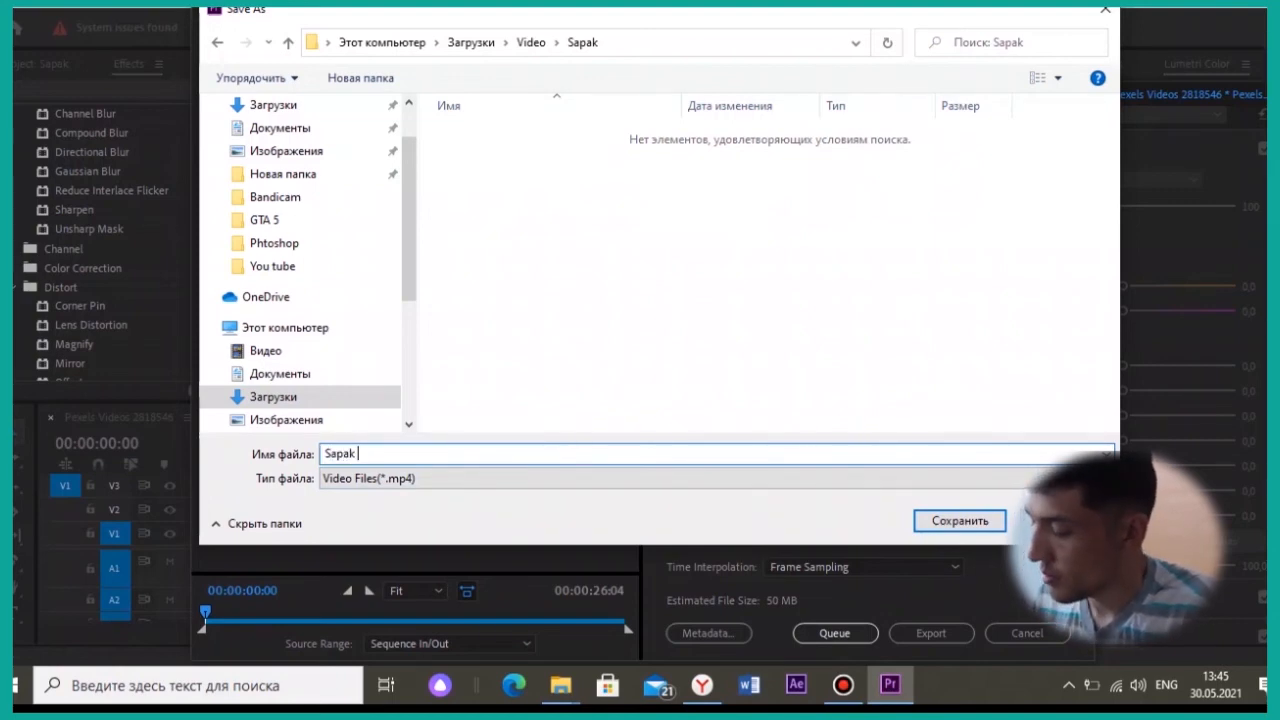
{"action": "left_click", "coordinate": [940, 510]}
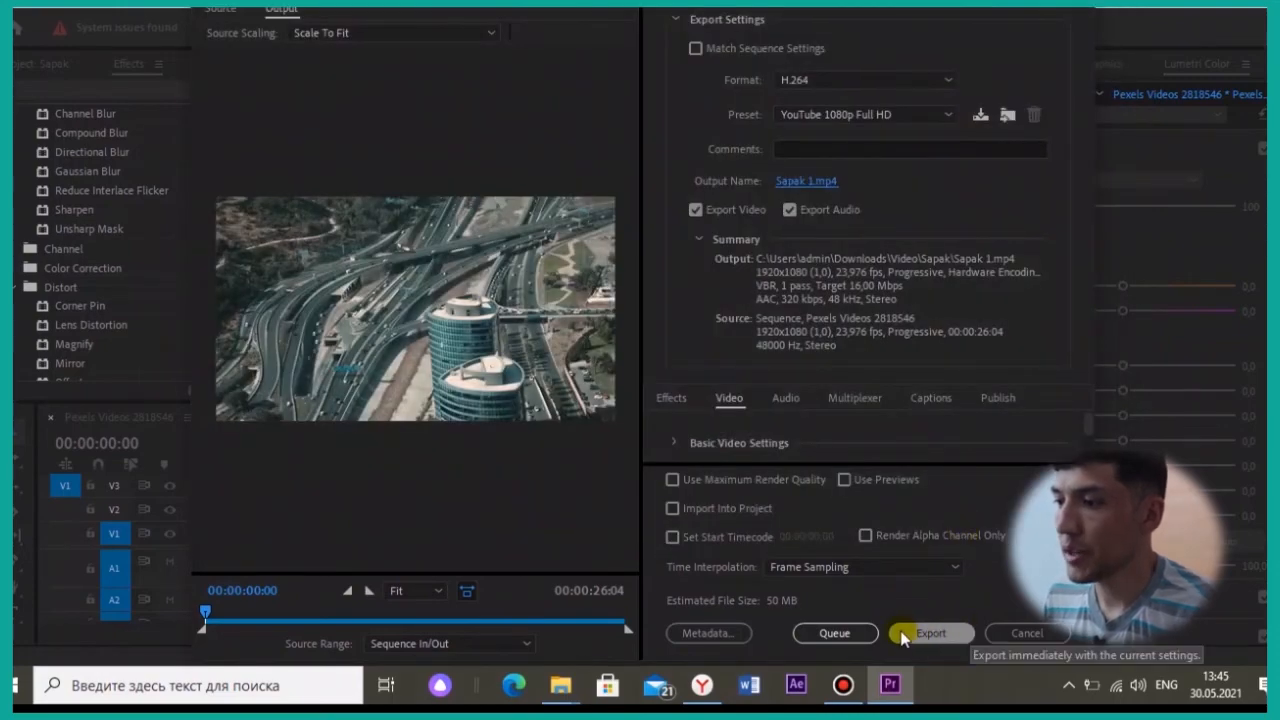
{"action": "left_click", "coordinate": [918, 633]}
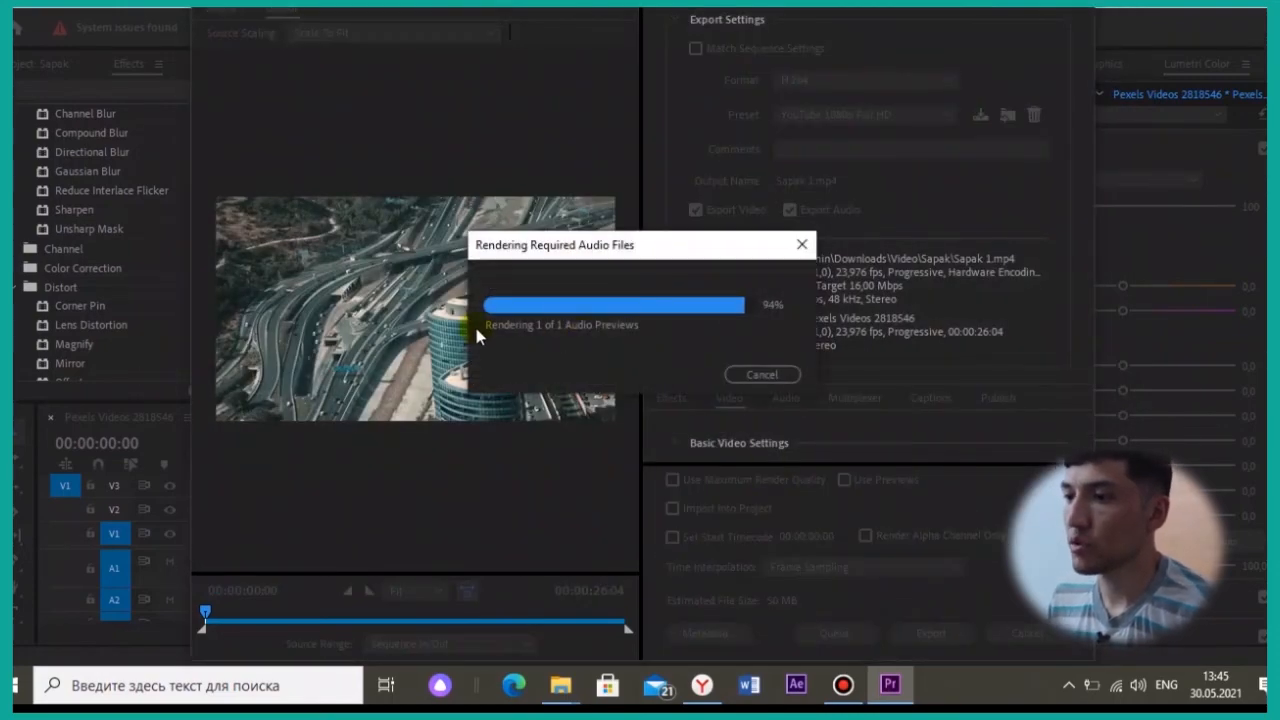